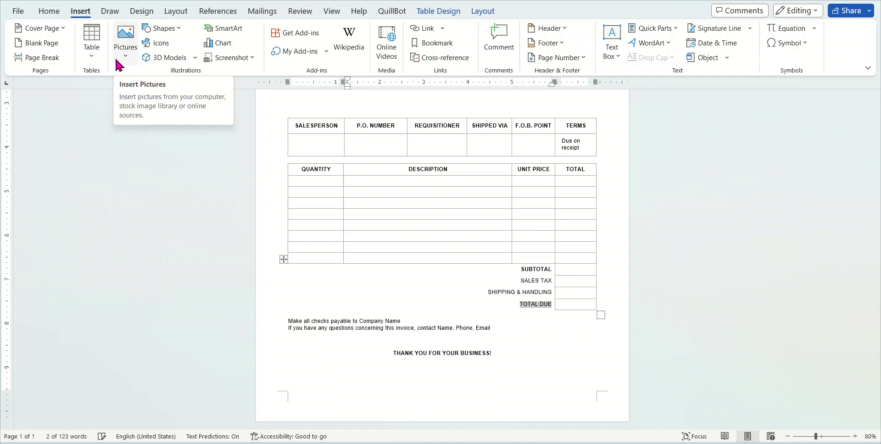
Look over the invoice's address block, comments and item table, then bring up Insert > Cover Page designs
click(50, 17)
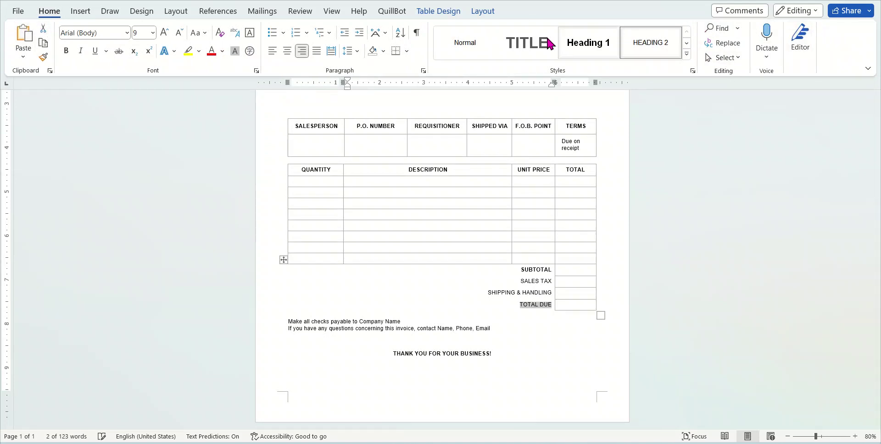
click(80, 14)
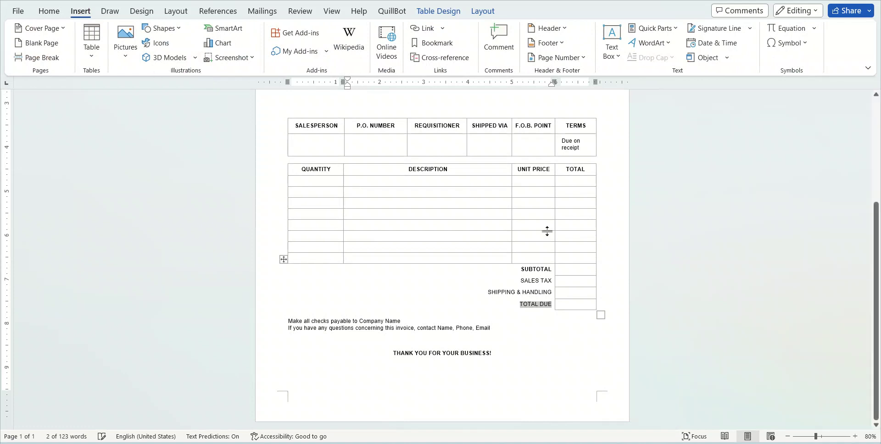
scroll(424, 230, up, 3)
scroll(425, 230, up, 1)
click(317, 210)
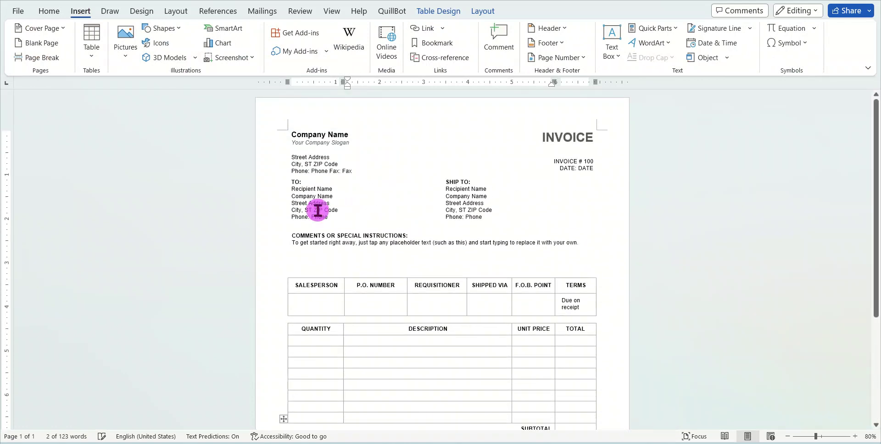
click(469, 244)
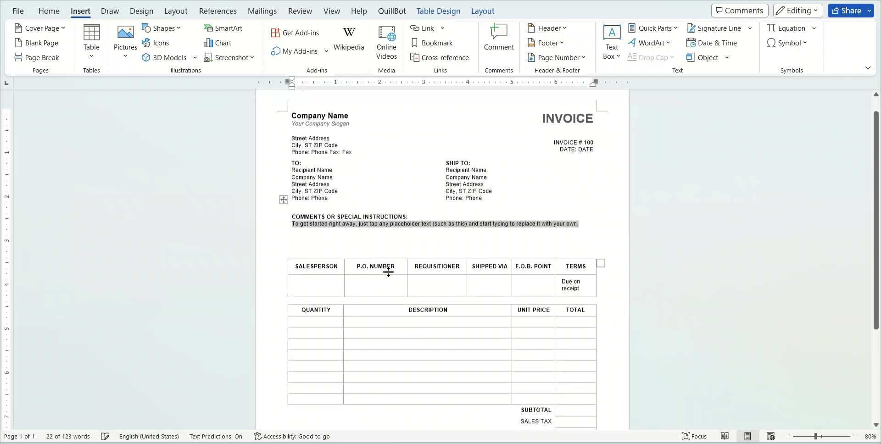
scroll(409, 312, down, 3)
click(408, 312)
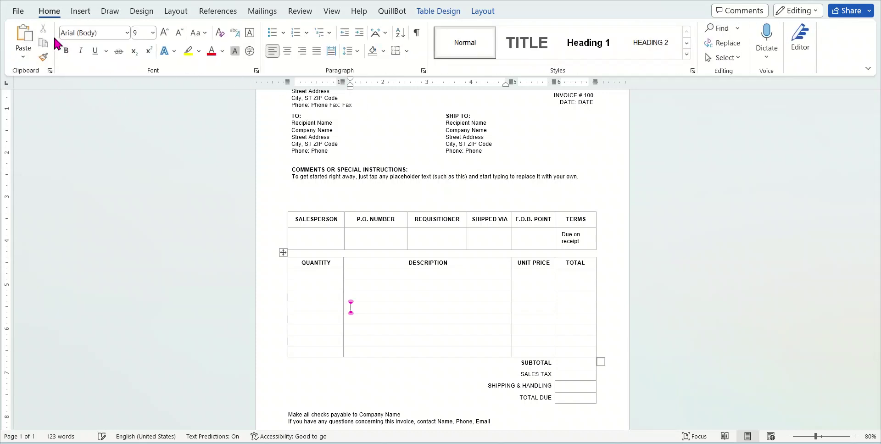
click(80, 14)
click(45, 28)
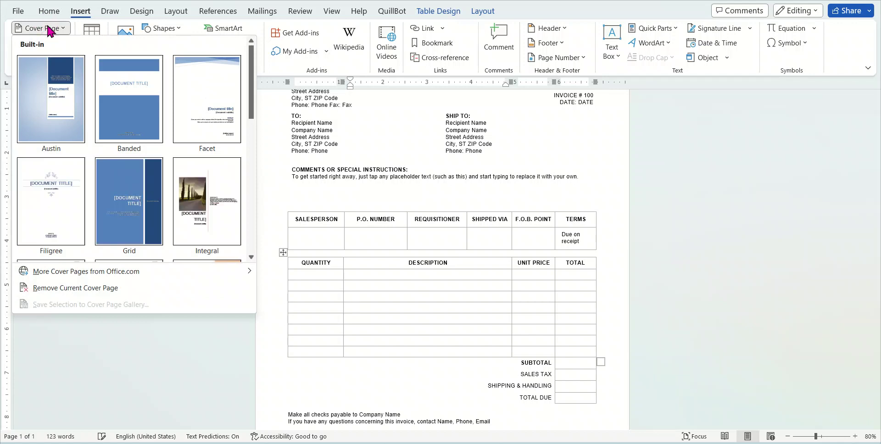
Add an empty line after THANK YOU FOR YOUR BUSINESS!
click(477, 147)
click(466, 146)
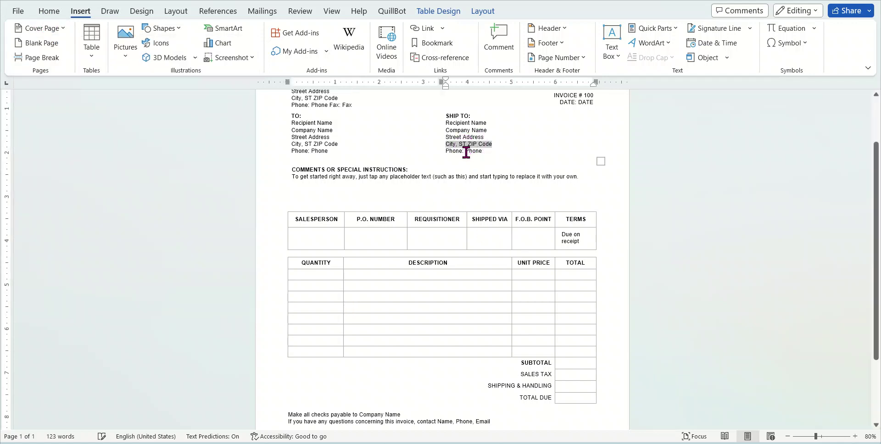
scroll(420, 200, down, 3)
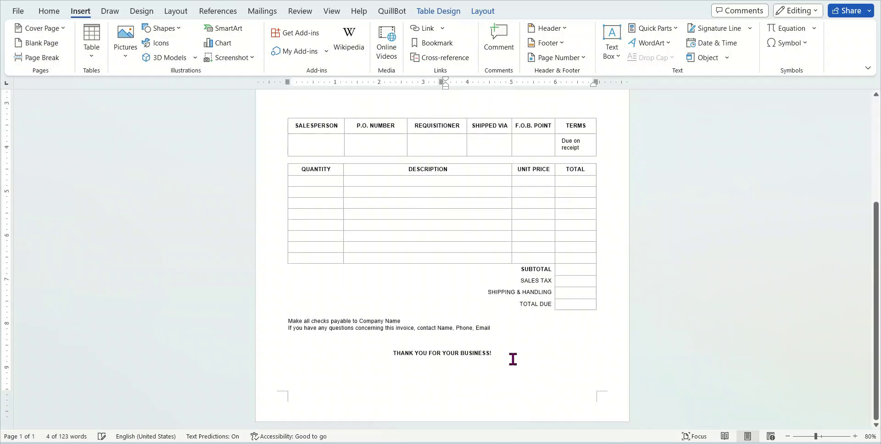
click(512, 357)
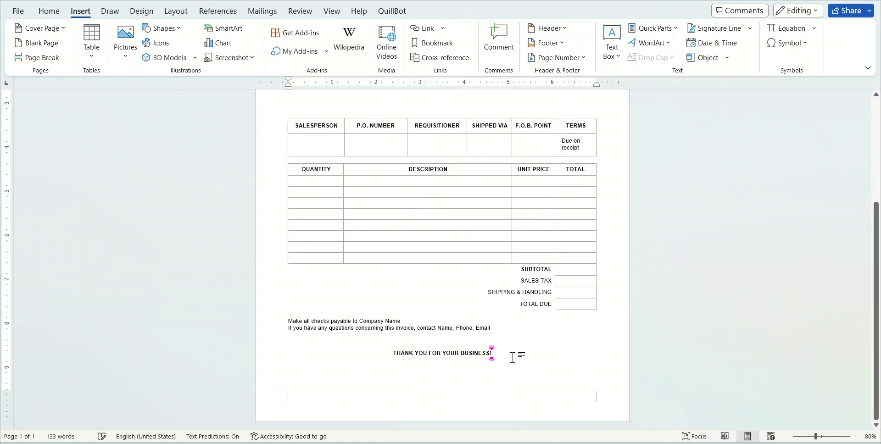
key(Return)
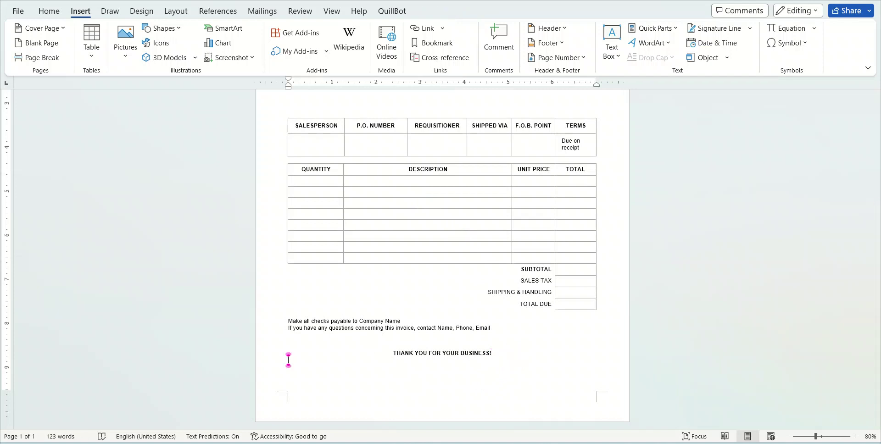
Insert the Whisp cover page in front of the invoice
click(57, 30)
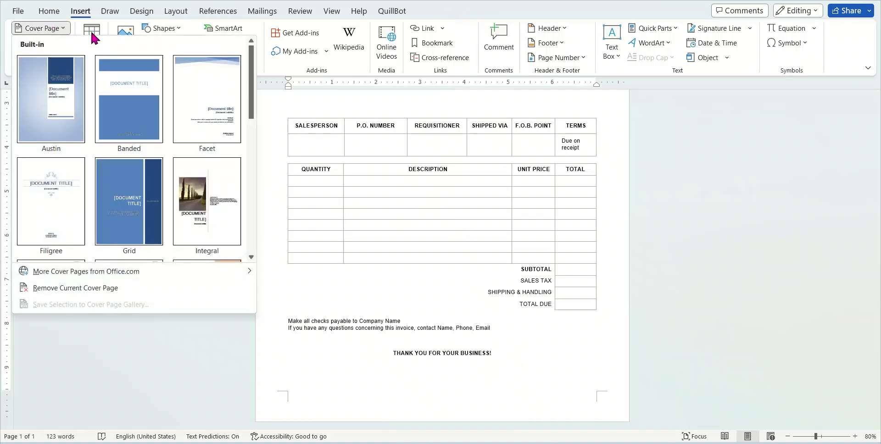
scroll(207, 202, down, 5)
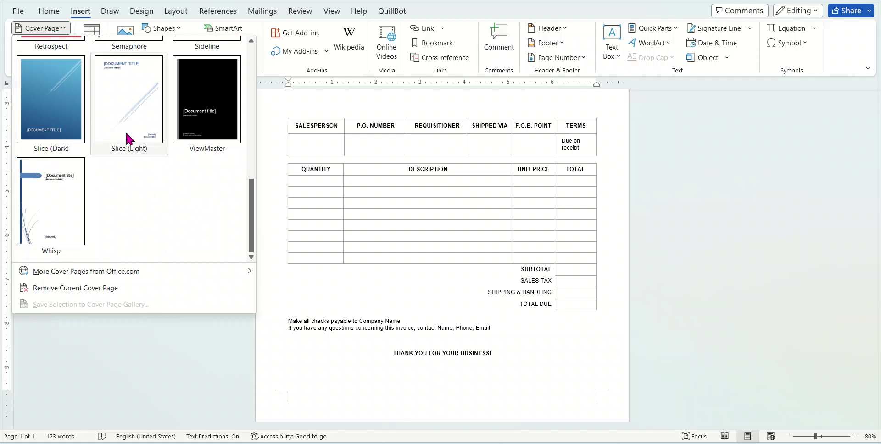
scroll(126, 138, up, 5)
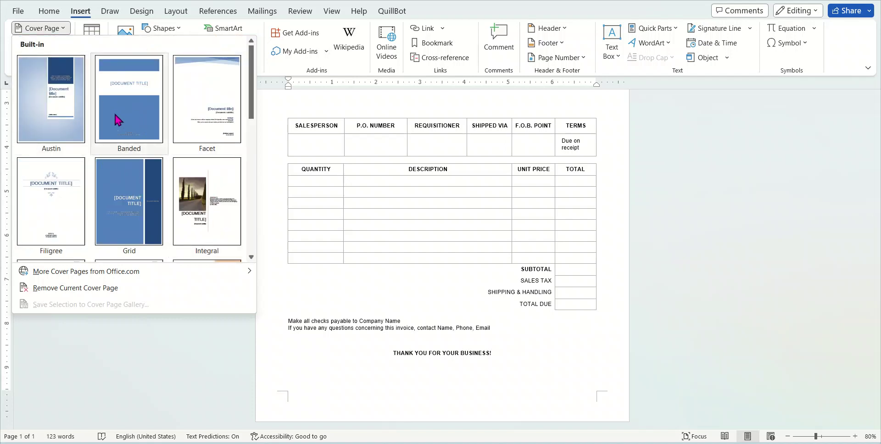
scroll(124, 191, down, 5)
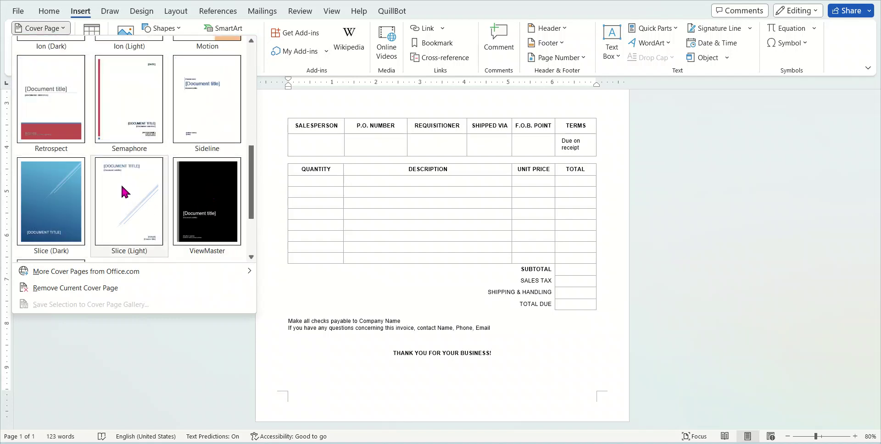
scroll(217, 184, down, 1)
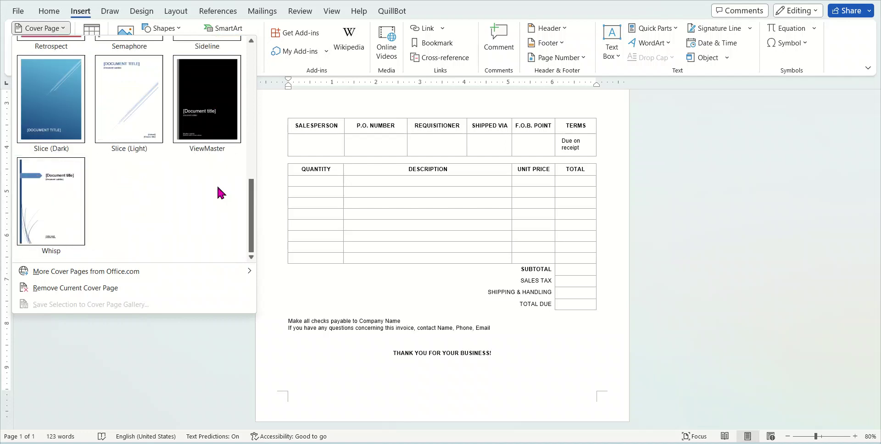
click(66, 205)
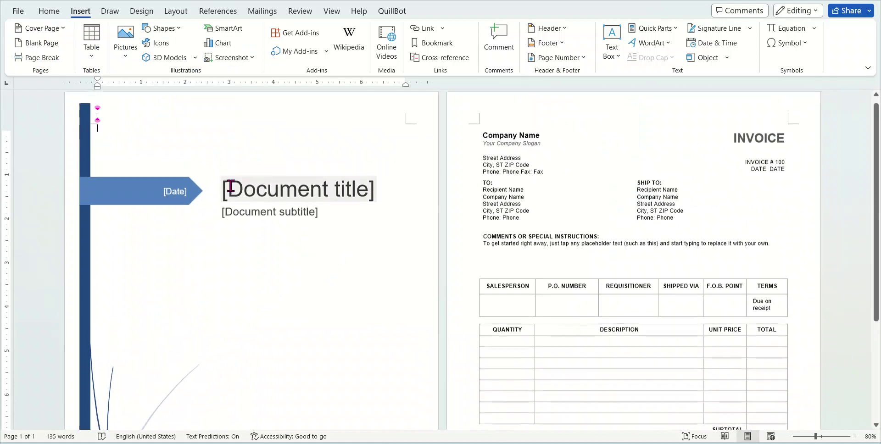
Replace the cover page title placeholder with MS Word
scroll(222, 186, up, 1)
click(572, 207)
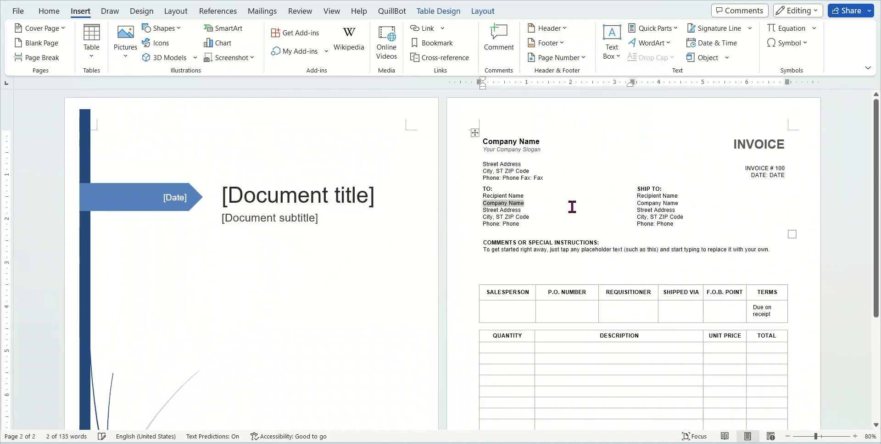
click(270, 231)
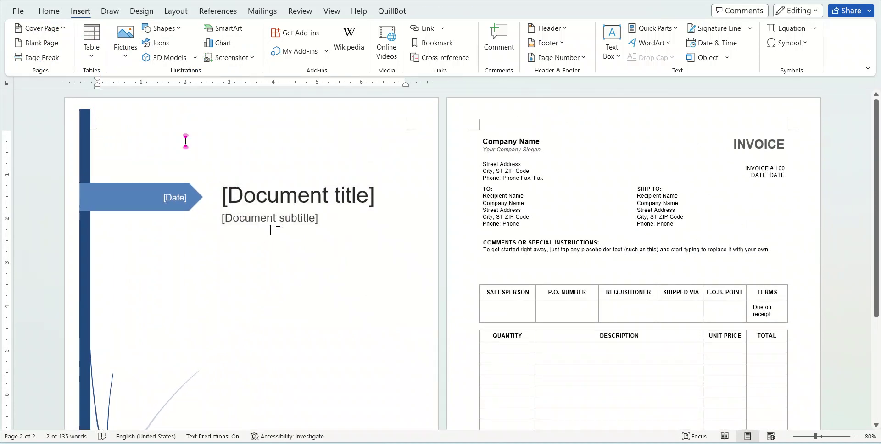
click(310, 197)
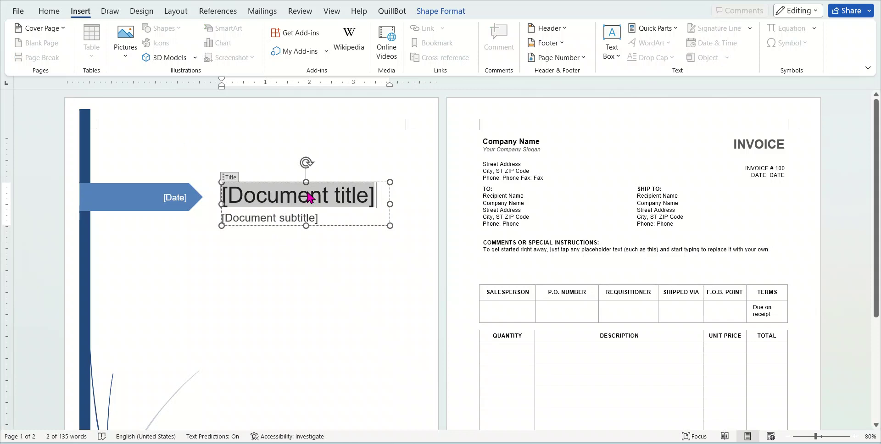
text(M)
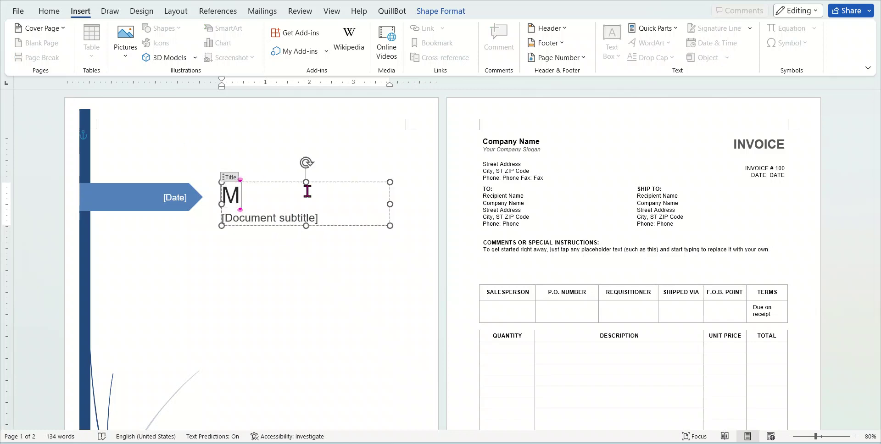
text(S Word)
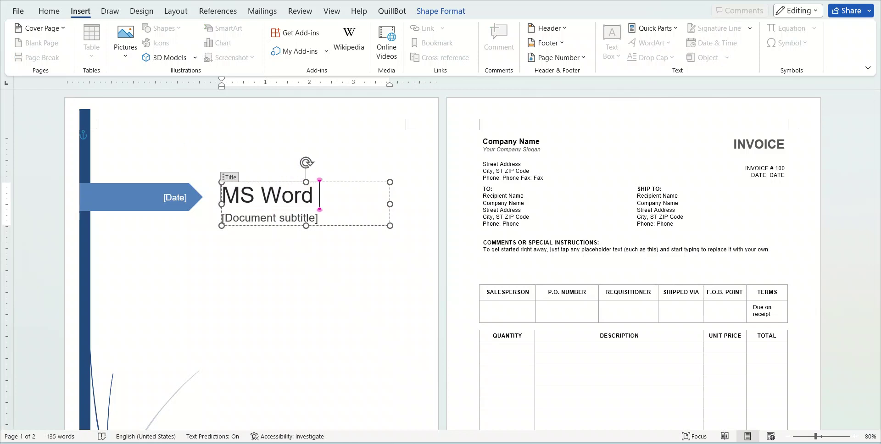
key(BackSpace)
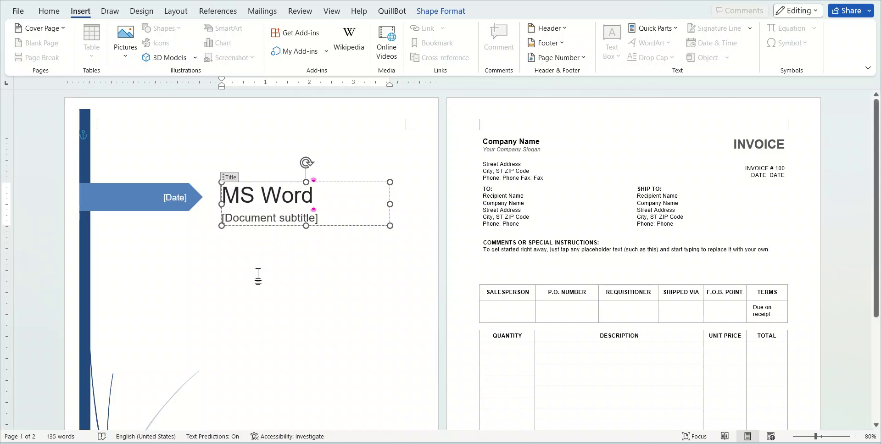
Dismiss the Visual Basic error and set the subtitle to Insert option
click(255, 220)
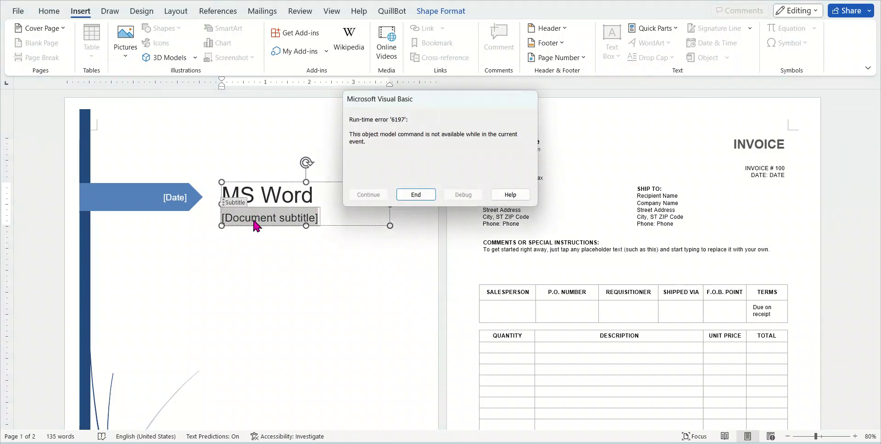
click(416, 196)
click(301, 219)
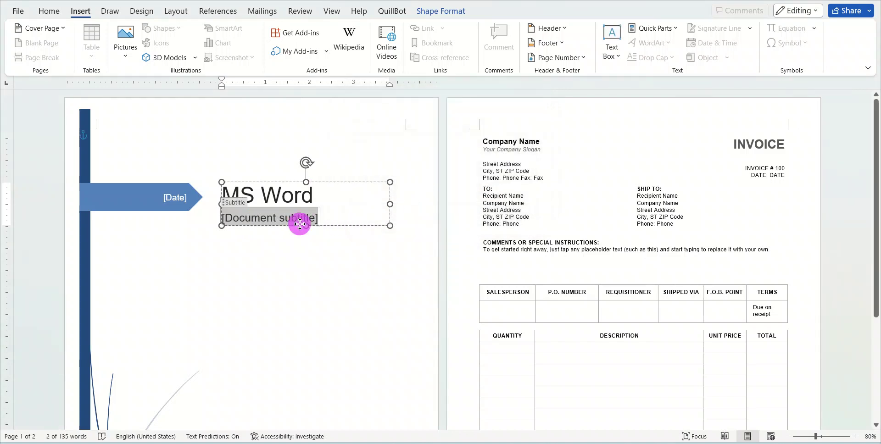
click(319, 220)
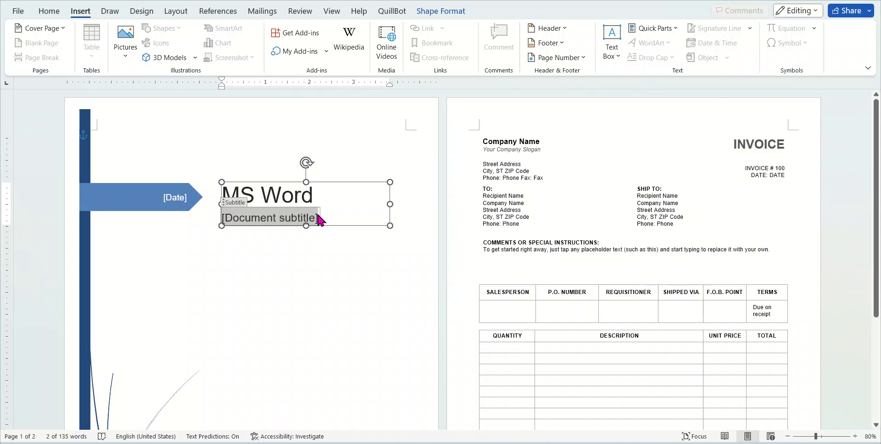
text(Insert)
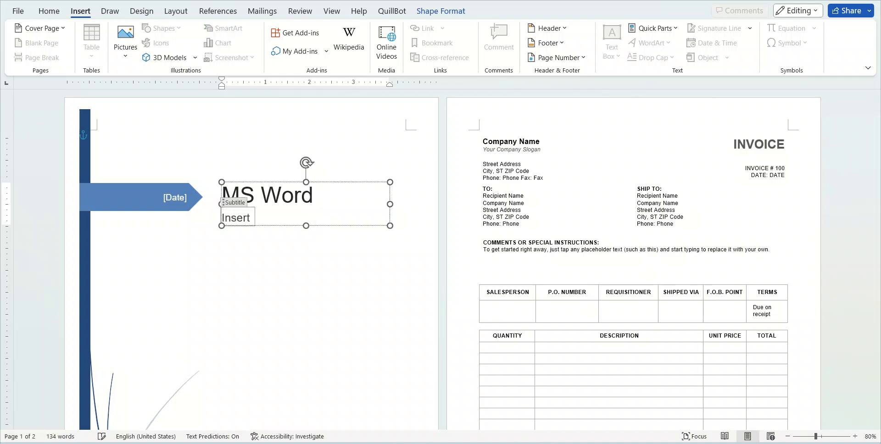
text( option)
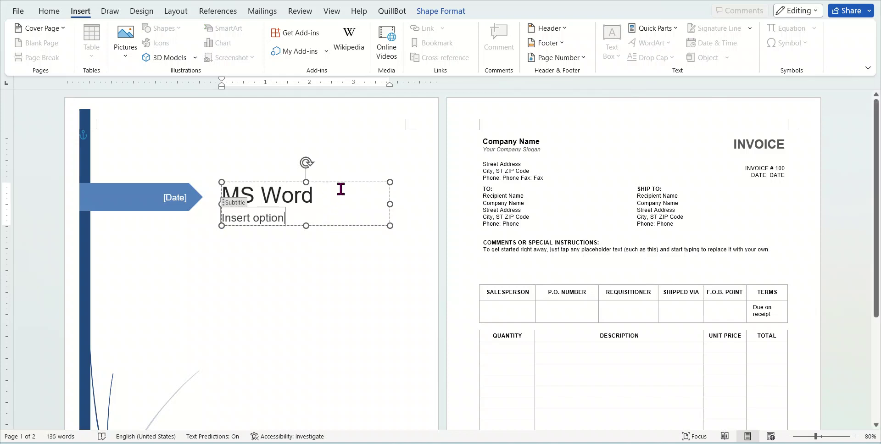
click(348, 274)
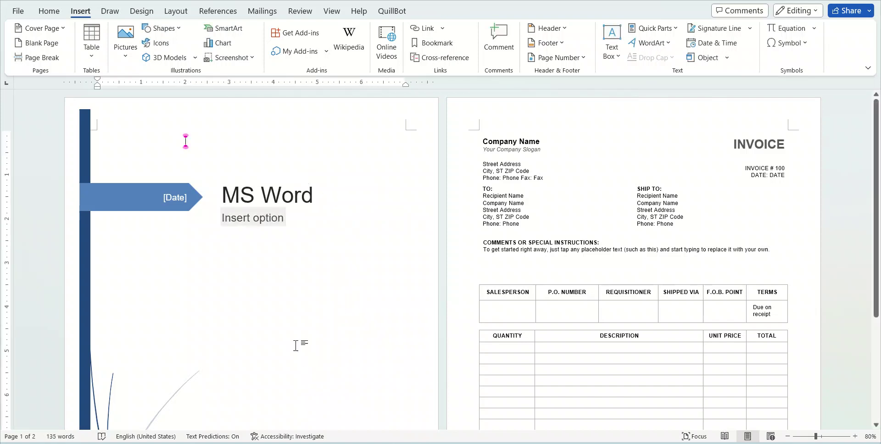
scroll(229, 344, down, 5)
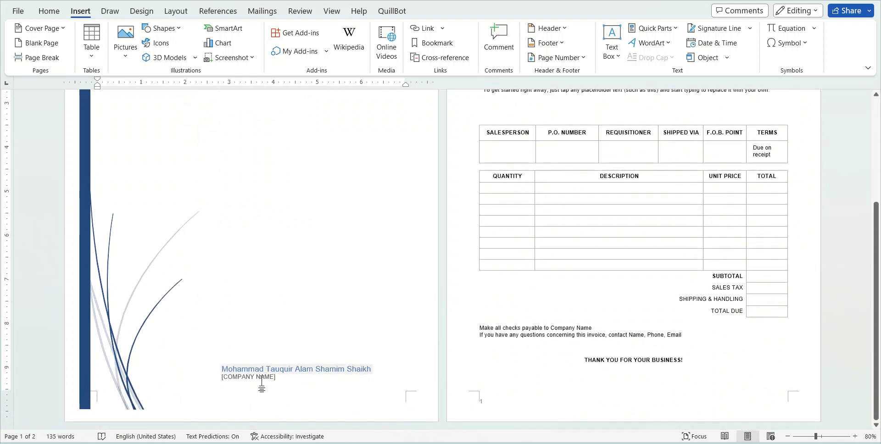
click(256, 377)
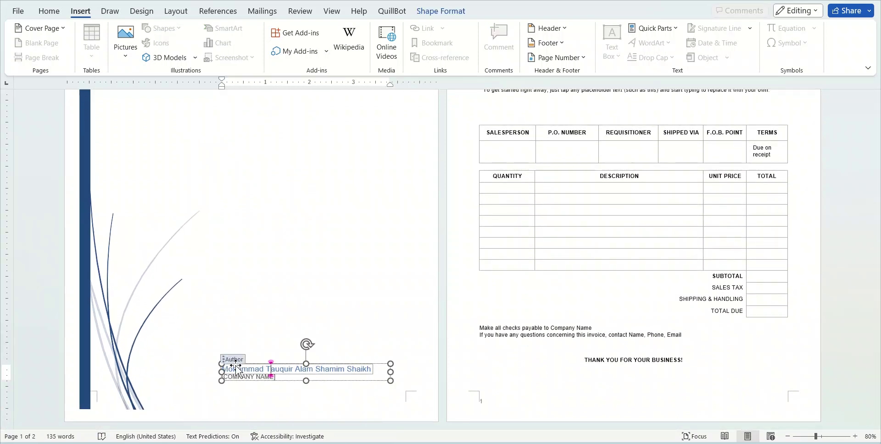
scroll(248, 323, up, 5)
scroll(238, 392, down, 5)
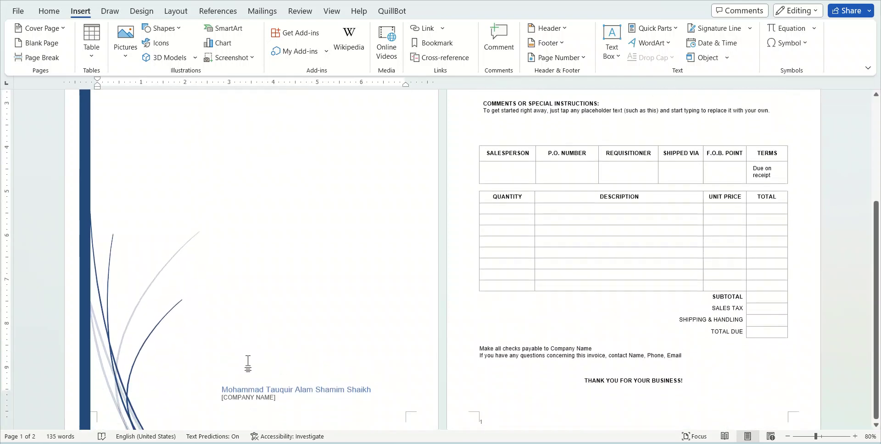
click(255, 366)
click(257, 366)
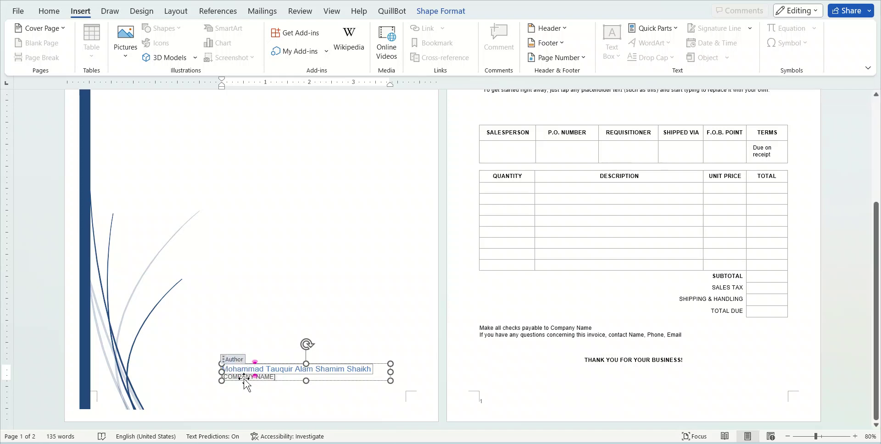
click(242, 375)
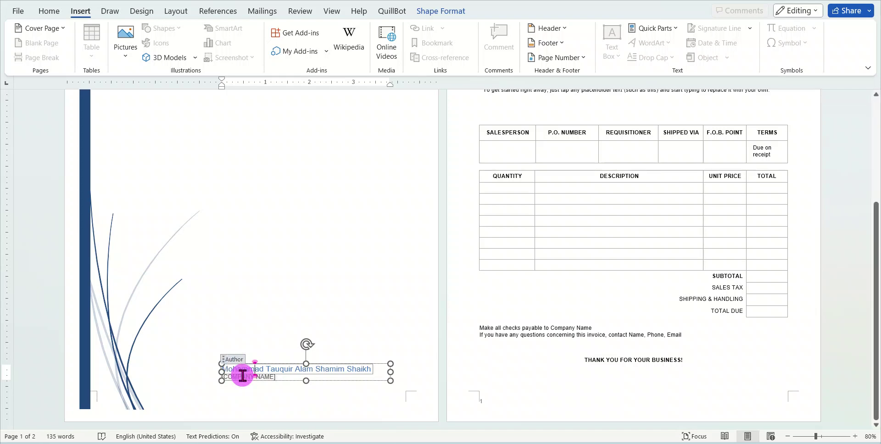
click(268, 377)
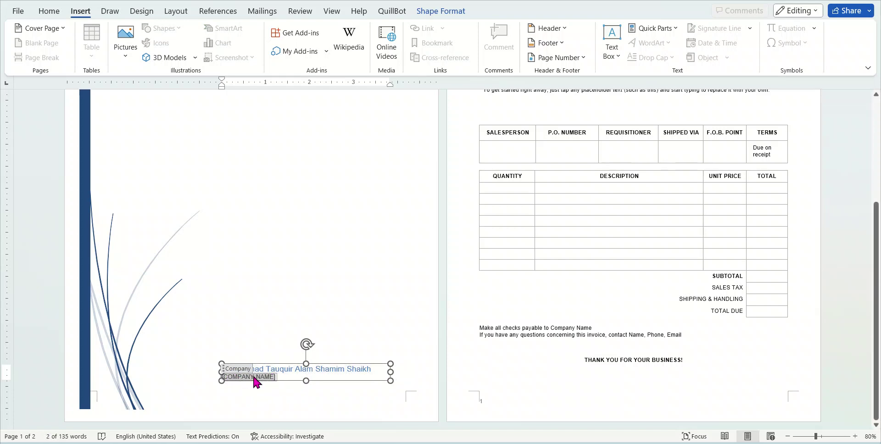
scroll(330, 320, up, 4)
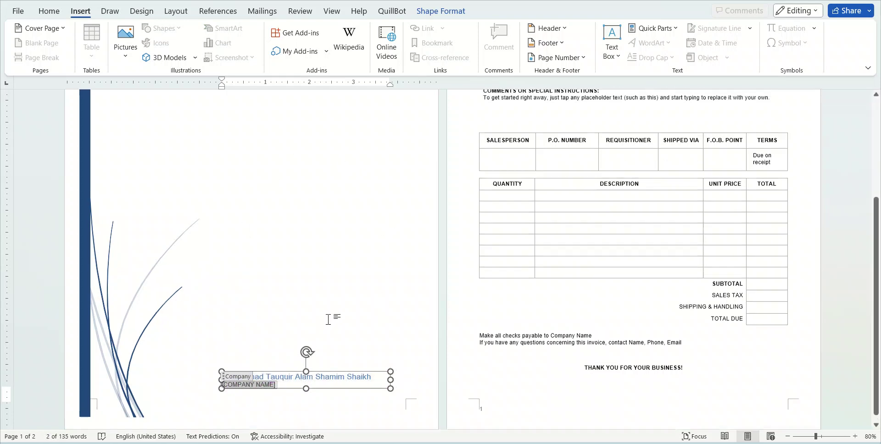
Switch the cover page to the Integral design and check its MS WORD title and Insert option subtitle
click(51, 29)
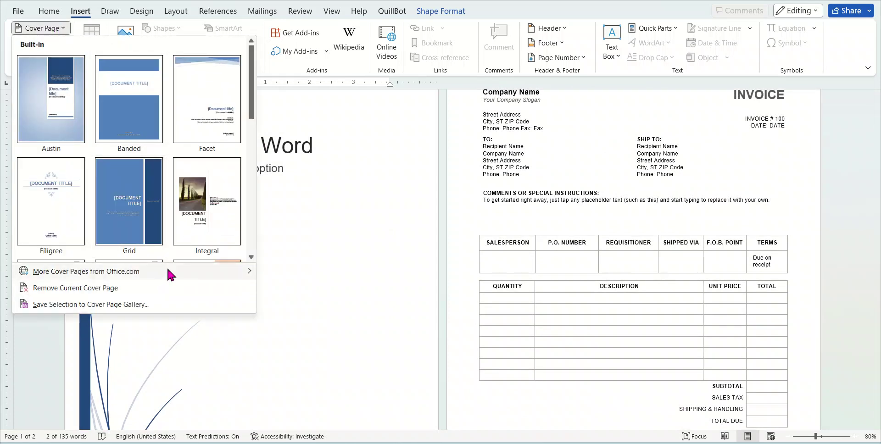
mouse_move(169, 270)
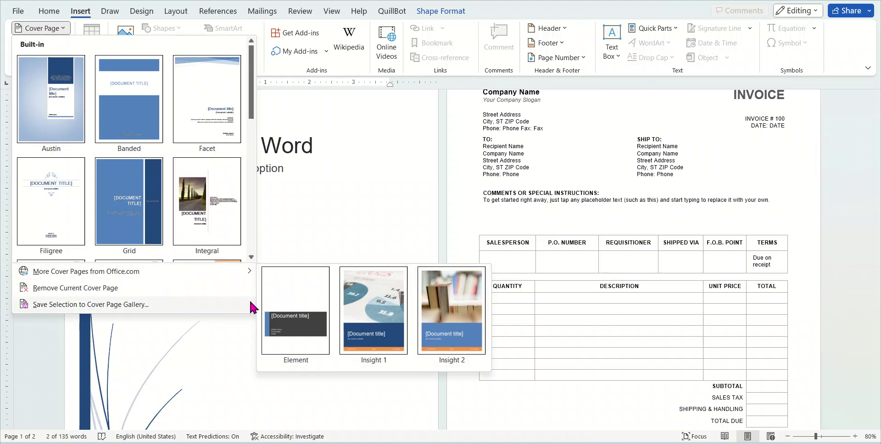
scroll(249, 206, down, 5)
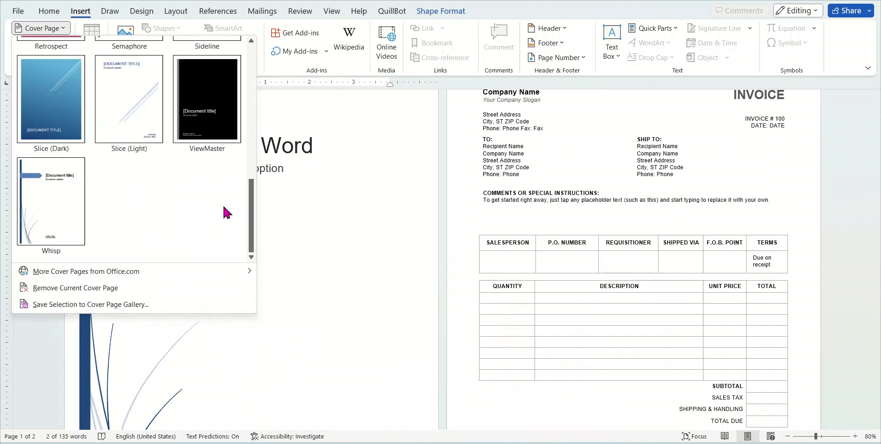
scroll(172, 137, up, 3)
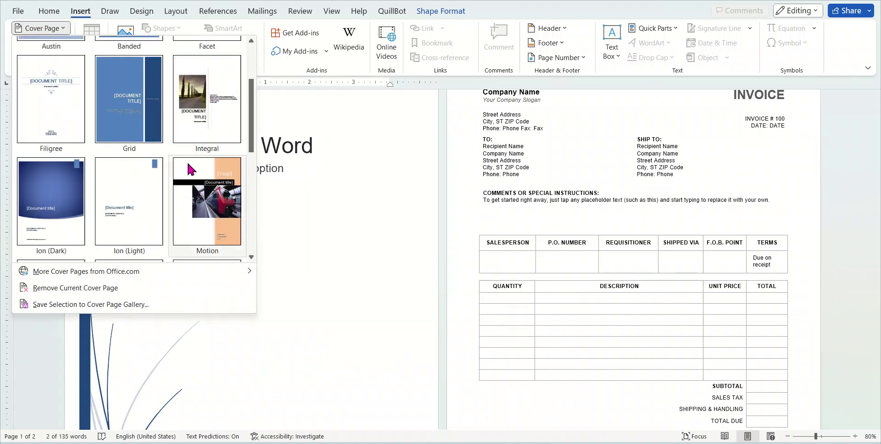
click(202, 109)
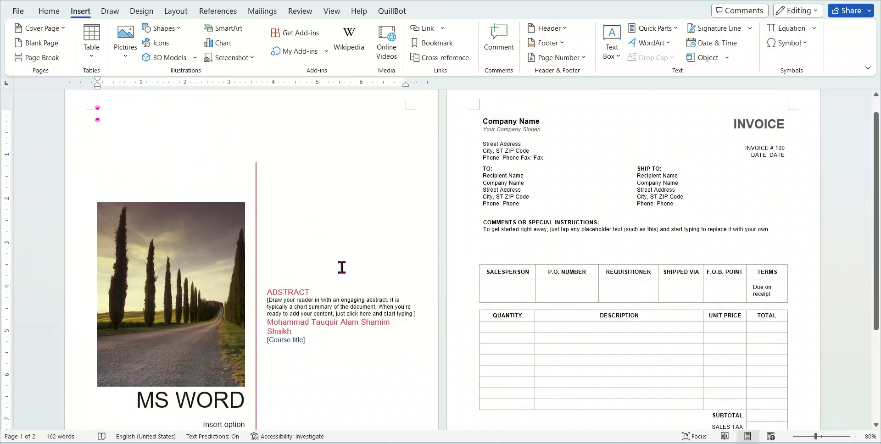
scroll(356, 322, down, 3)
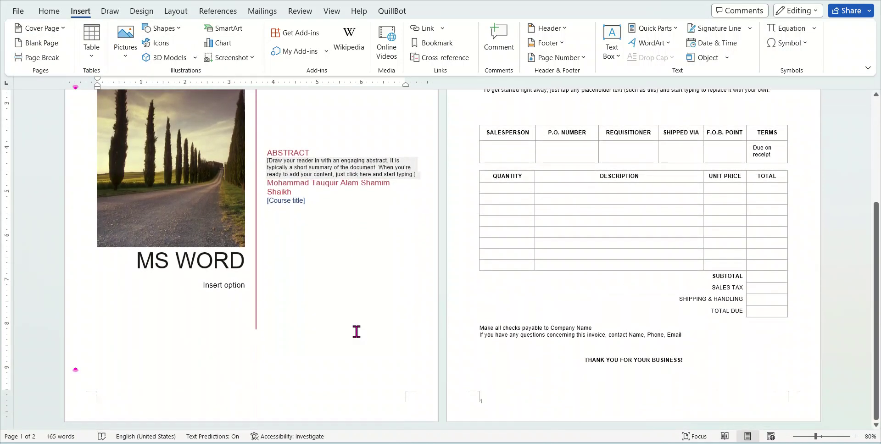
click(167, 260)
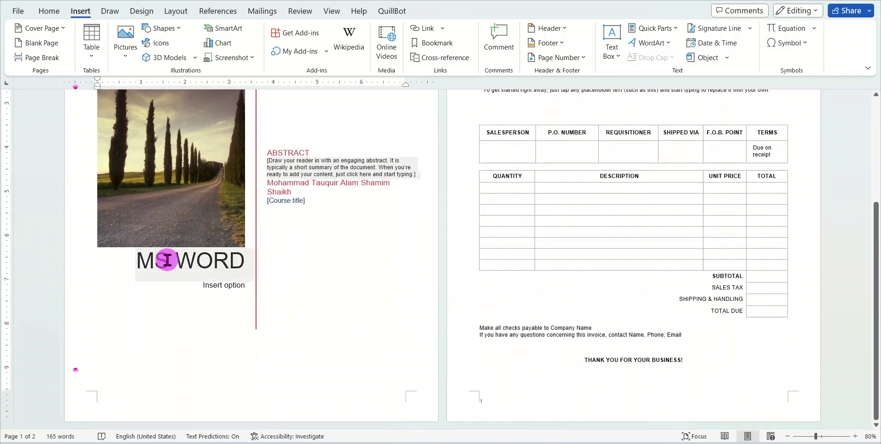
click(226, 286)
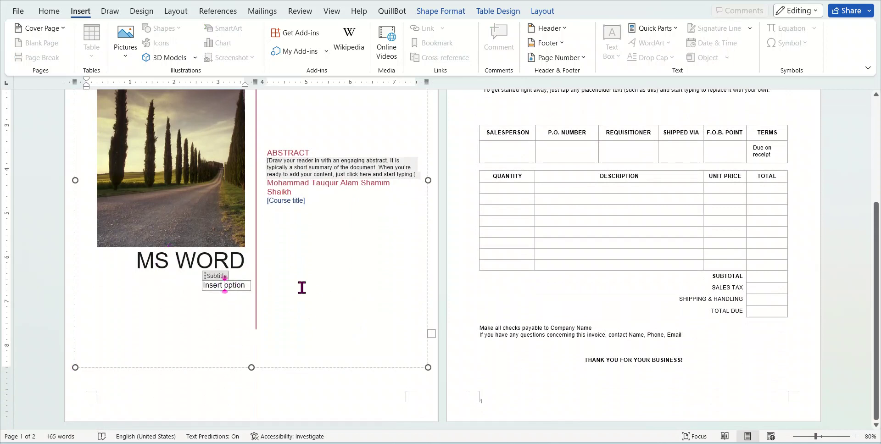
click(294, 185)
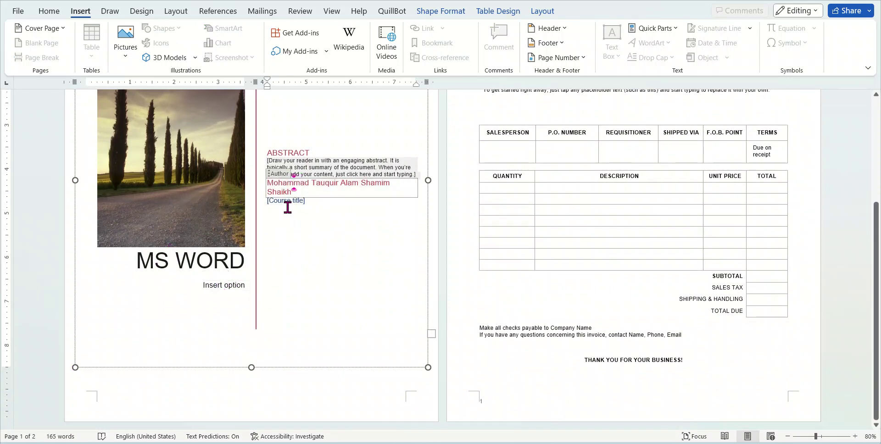
click(264, 188)
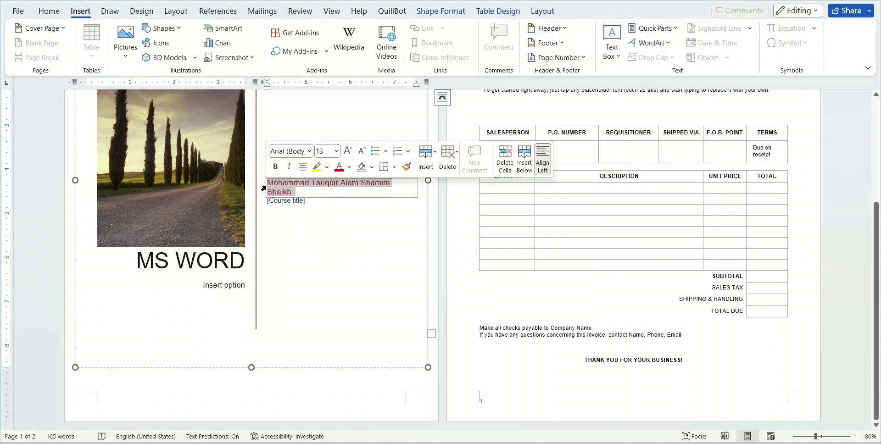
click(298, 201)
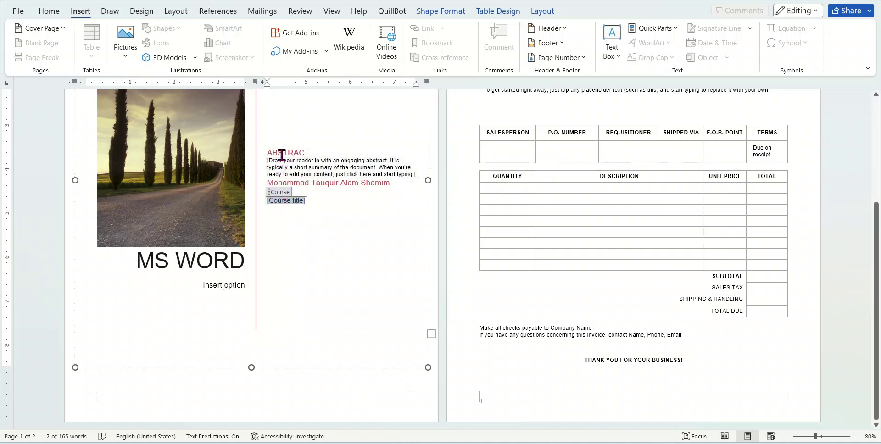
click(281, 157)
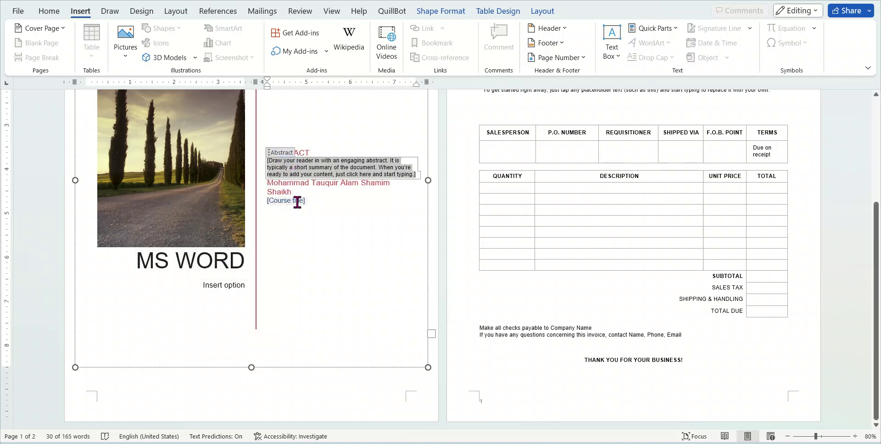
scroll(297, 203, up, 3)
Use Remove Current Cover Page so only the 123-word invoice page remains
click(41, 28)
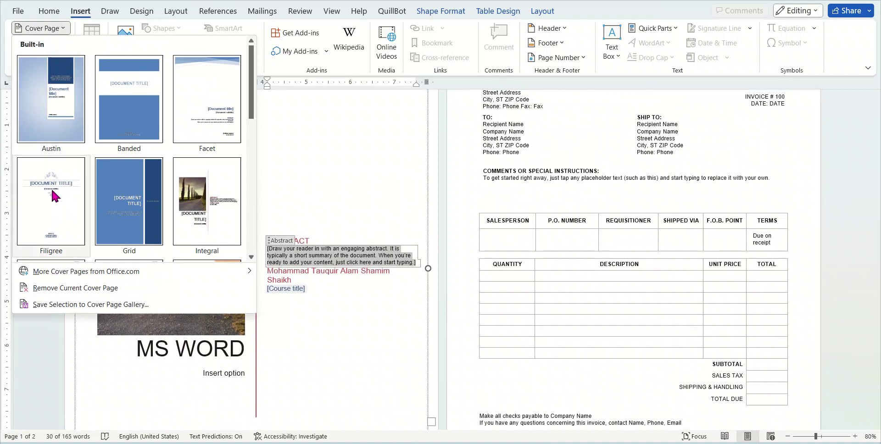
scroll(205, 214, down, 5)
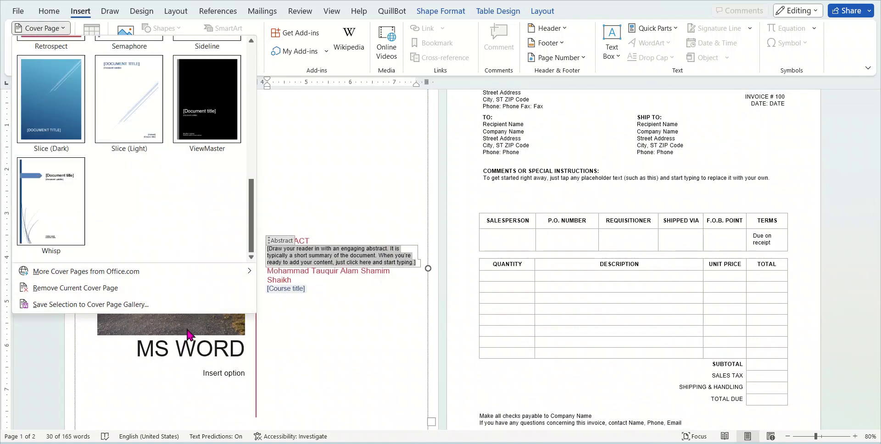
click(75, 294)
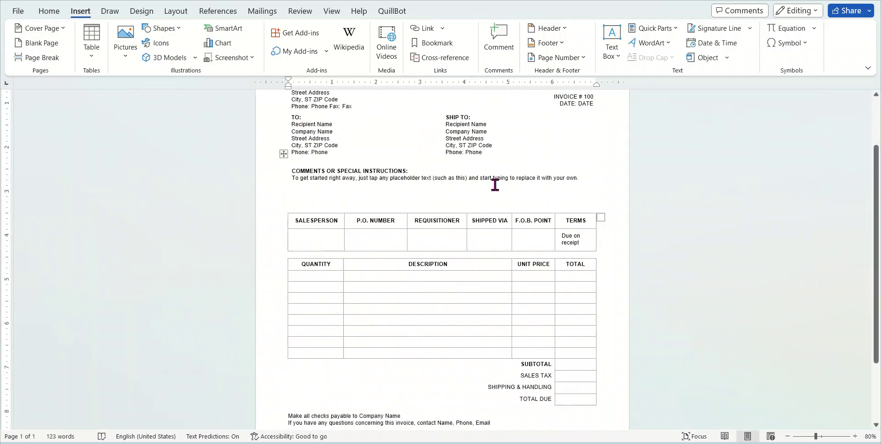
scroll(500, 186, up, 2)
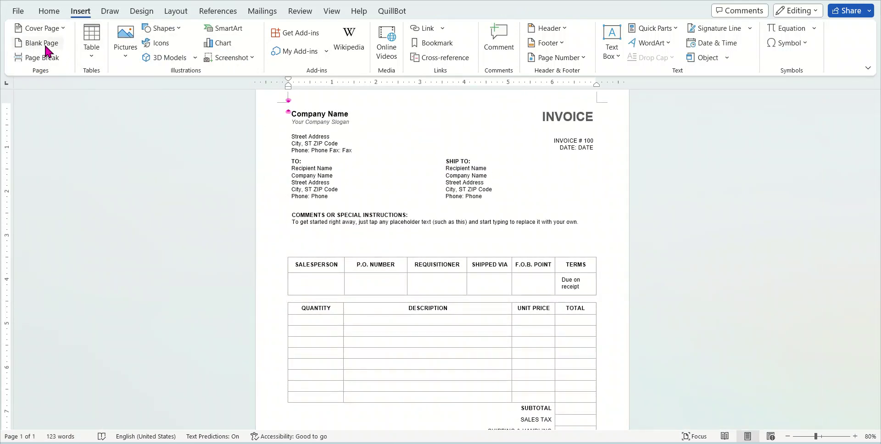
Insert a blank page in front of the invoice
scroll(576, 315, down, 3)
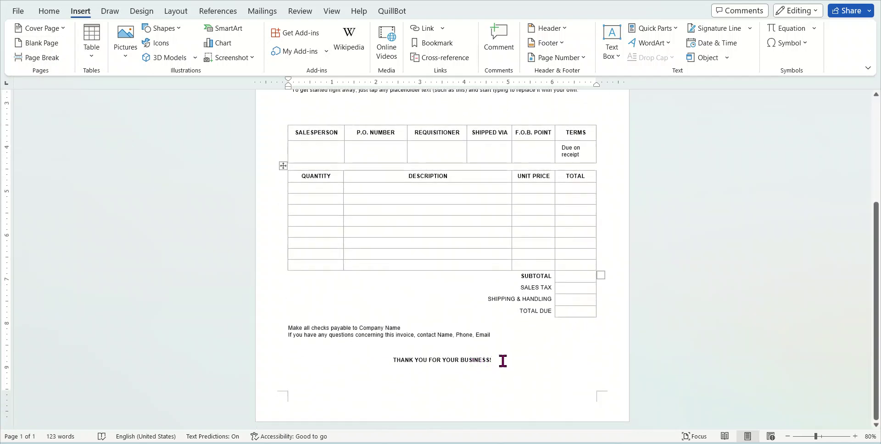
click(29, 45)
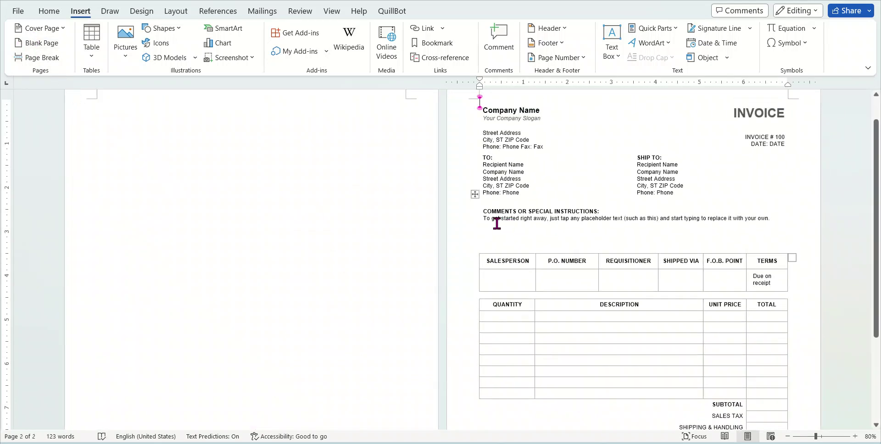
scroll(285, 243, up, 1)
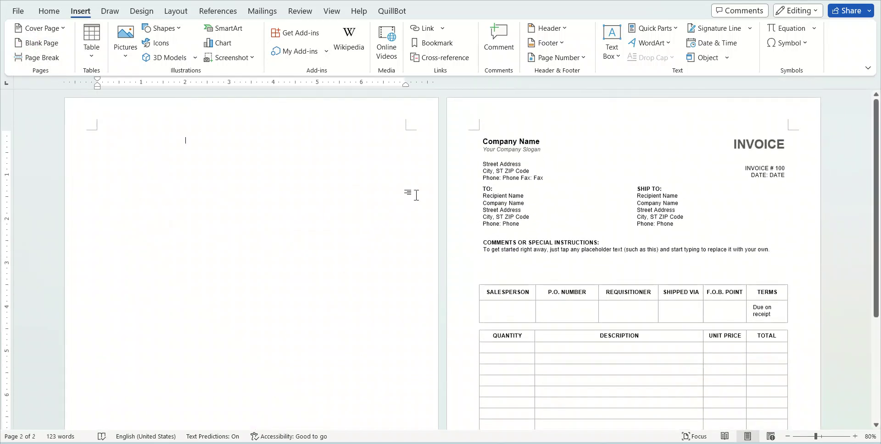
Select the Company Name and Street Address placeholders, then put the caret after the thank-you line
click(485, 143)
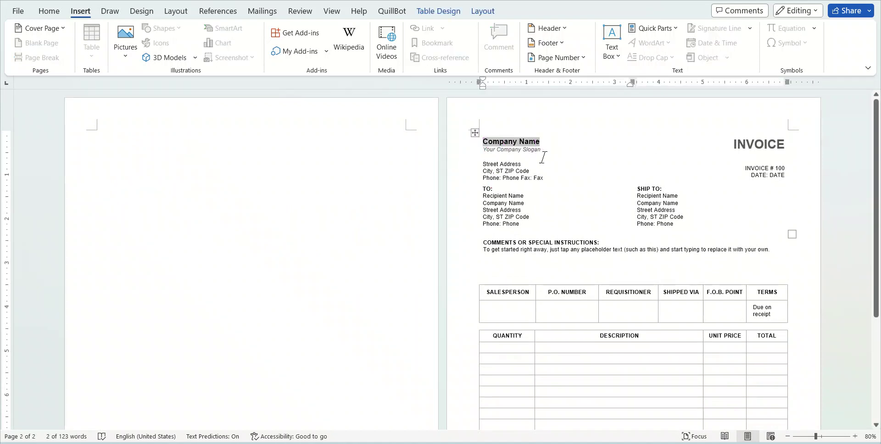
click(505, 164)
click(486, 142)
scroll(576, 265, down, 5)
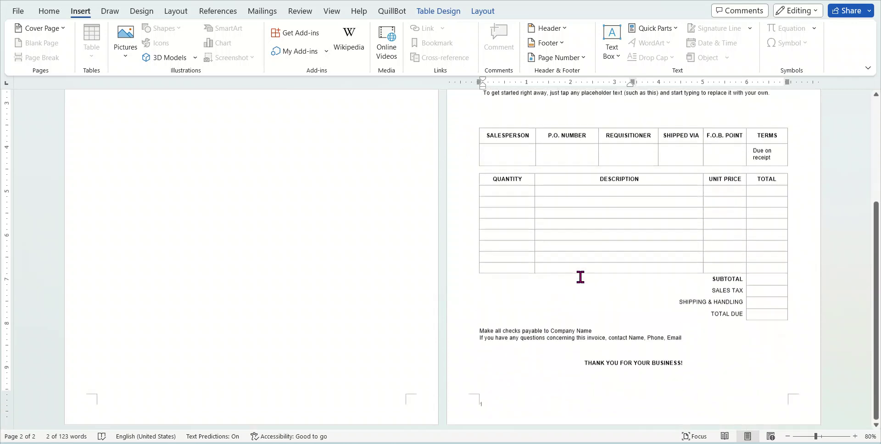
click(691, 360)
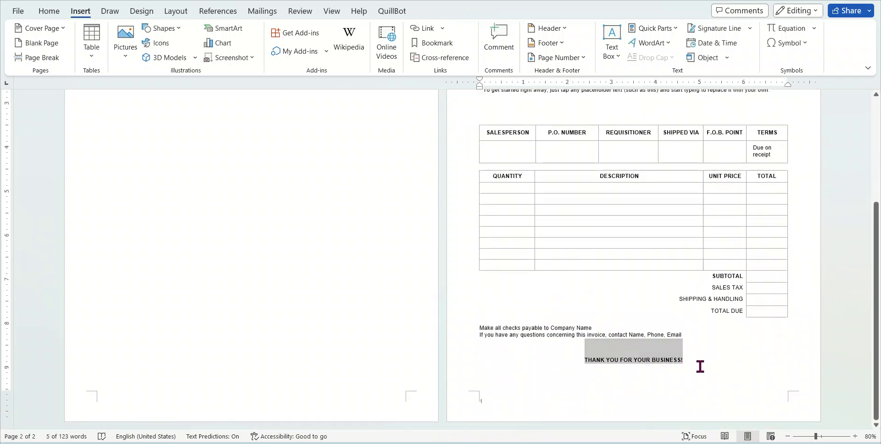
click(698, 348)
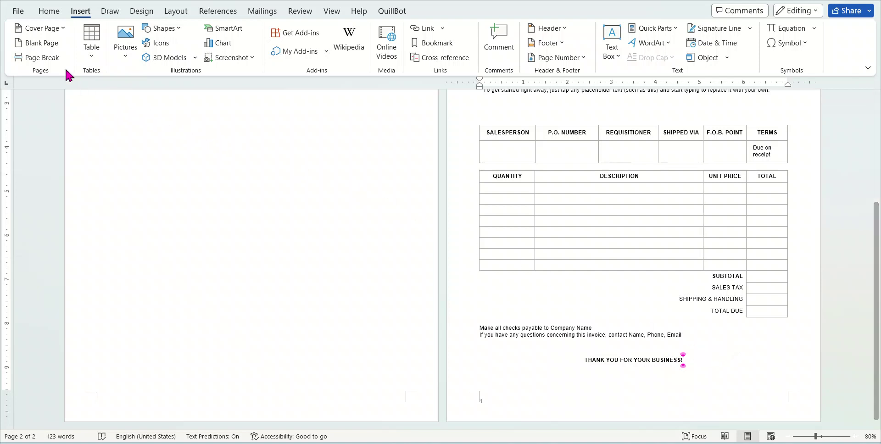
Add another blank page and scroll through the document's pages
click(43, 43)
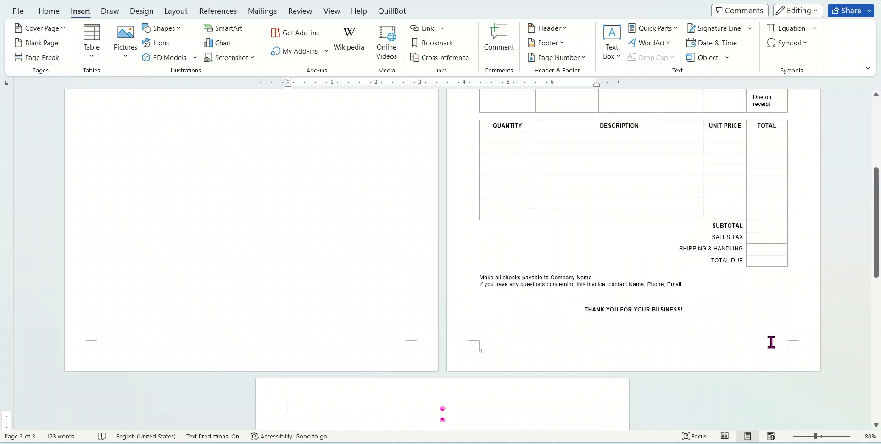
scroll(764, 346, down, 3)
scroll(763, 344, down, 12)
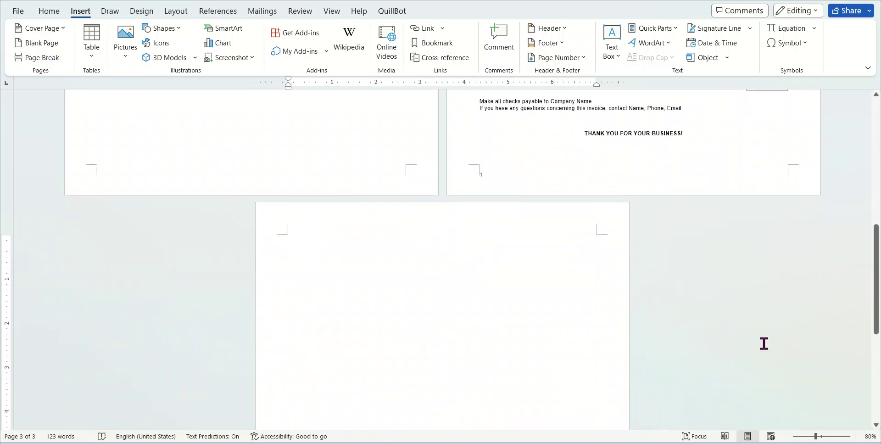
scroll(763, 343, up, 12)
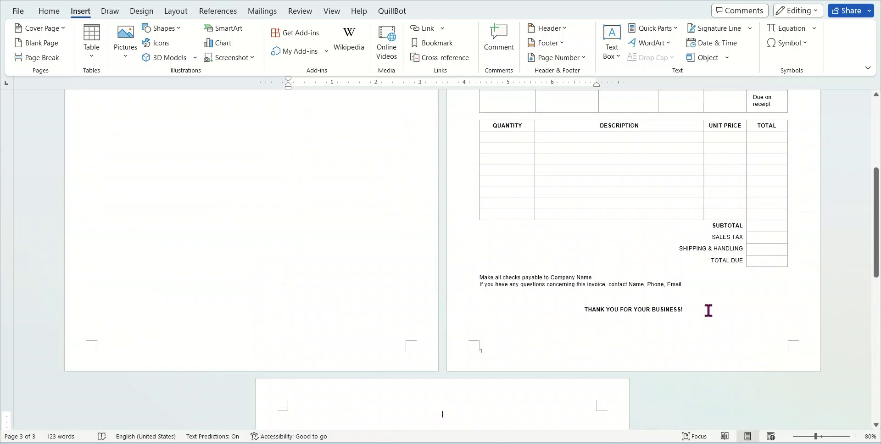
scroll(582, 288, up, 6)
scroll(582, 288, up, 1)
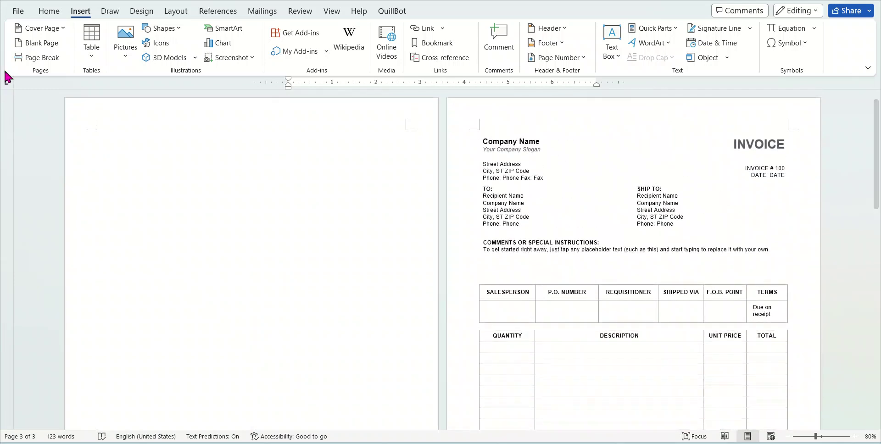
scroll(769, 317, down, 9)
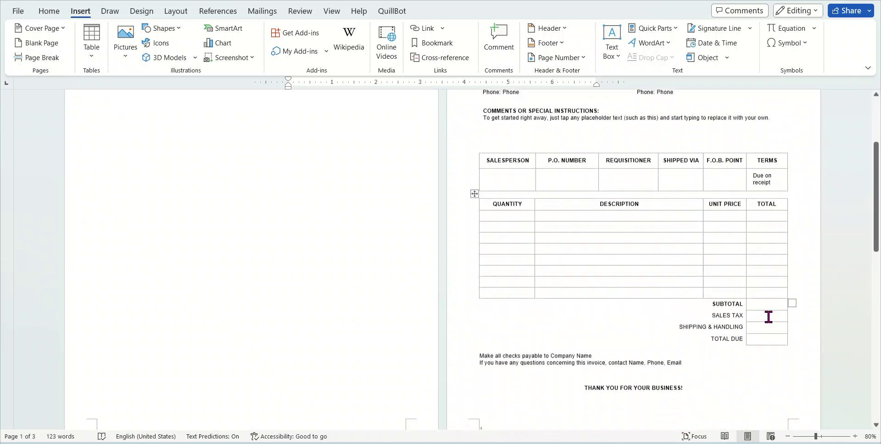
scroll(690, 234, up, 9)
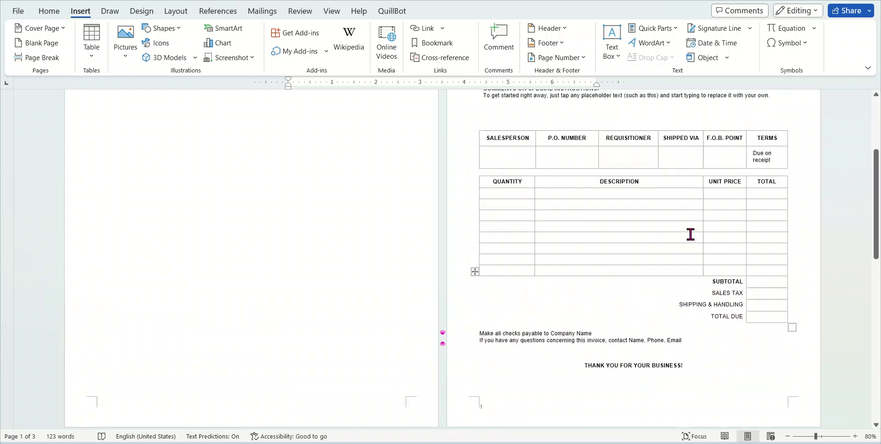
Put the caret before Company Name, insert a page break, then undo with Ctrl+Z
click(479, 141)
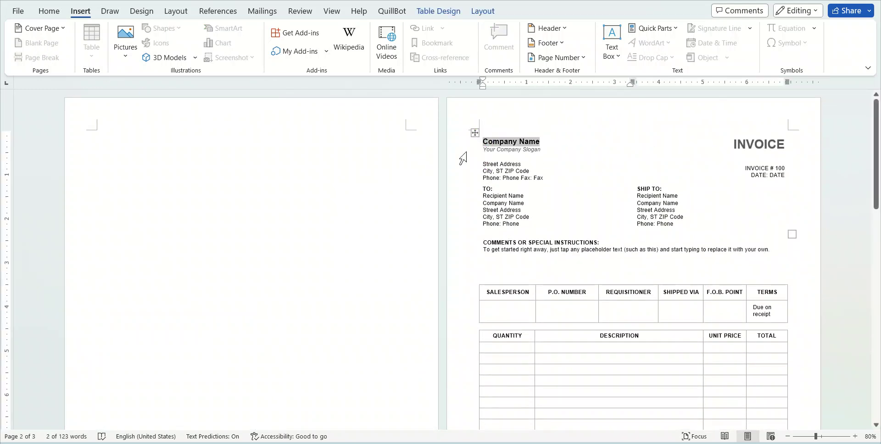
key(Left)
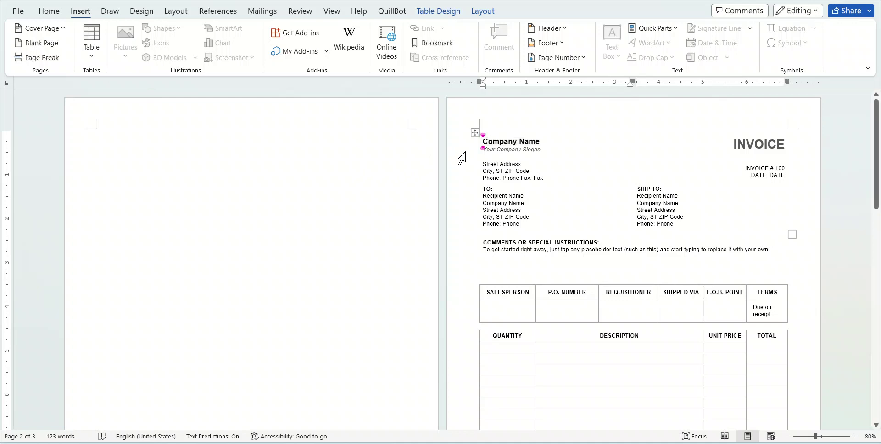
click(44, 46)
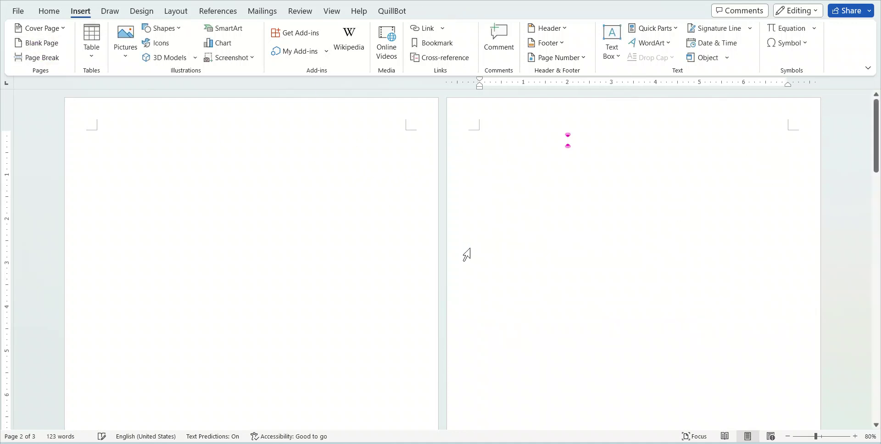
scroll(507, 287, down, 8)
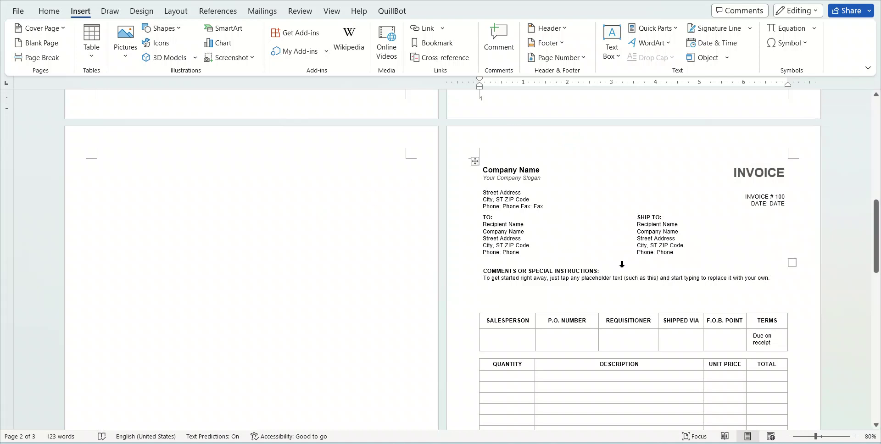
scroll(622, 264, up, 8)
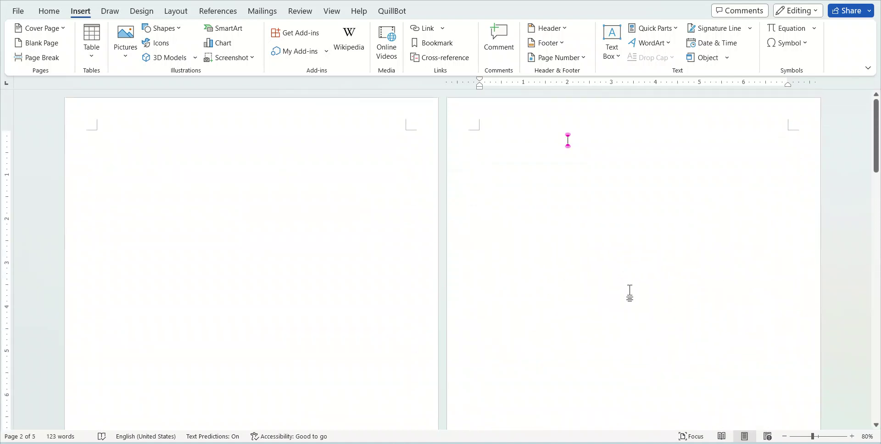
key(ctrl+z)
key(ctrl+z)
key(ctrl+z)
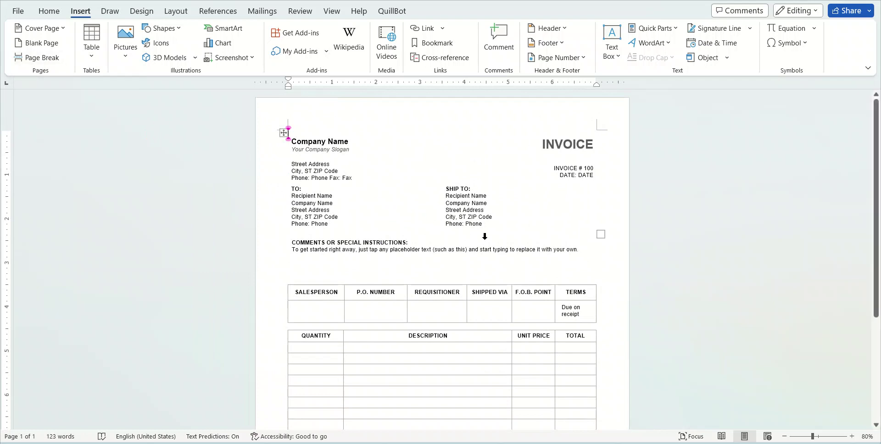
scroll(409, 246, down, 5)
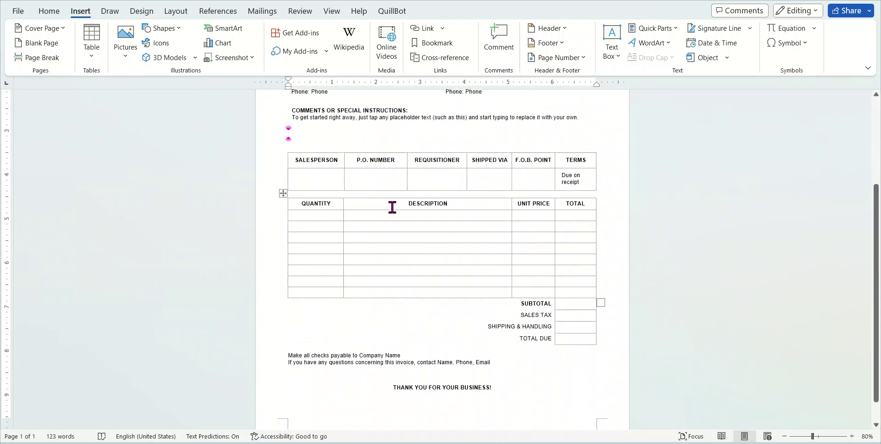
scroll(451, 257, up, 4)
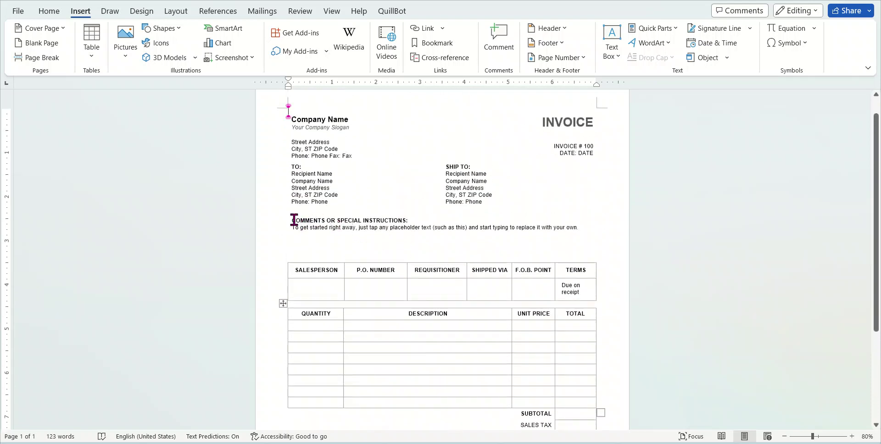
triple_click(292, 220)
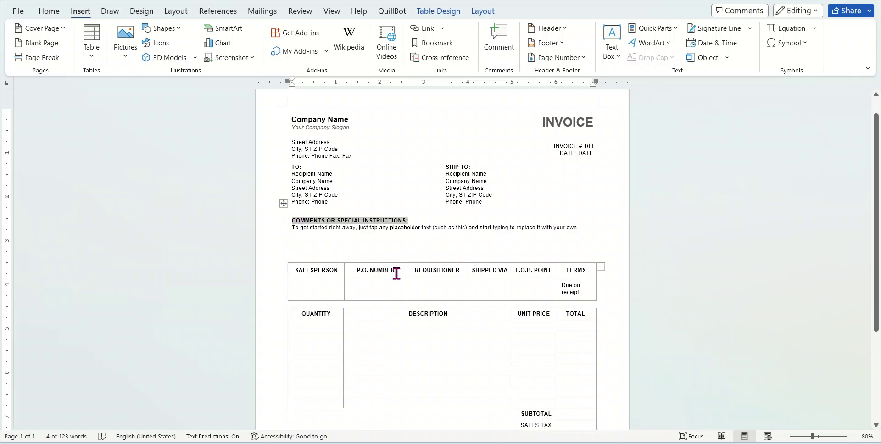
click(294, 222)
click(42, 57)
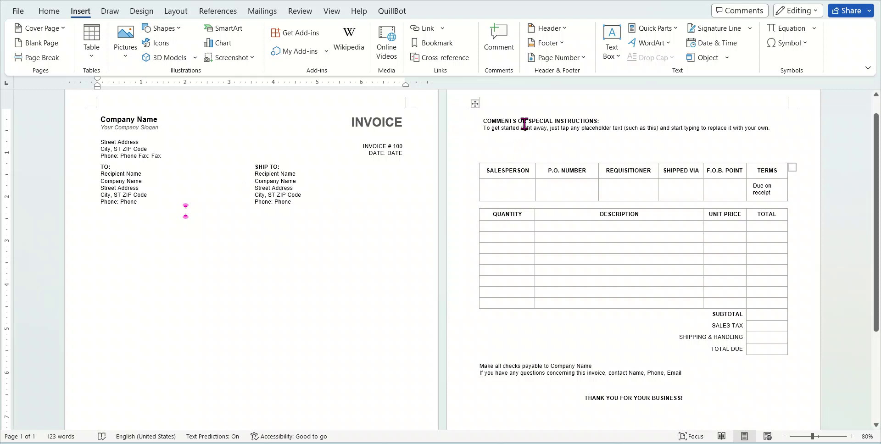
scroll(752, 266, down, 3)
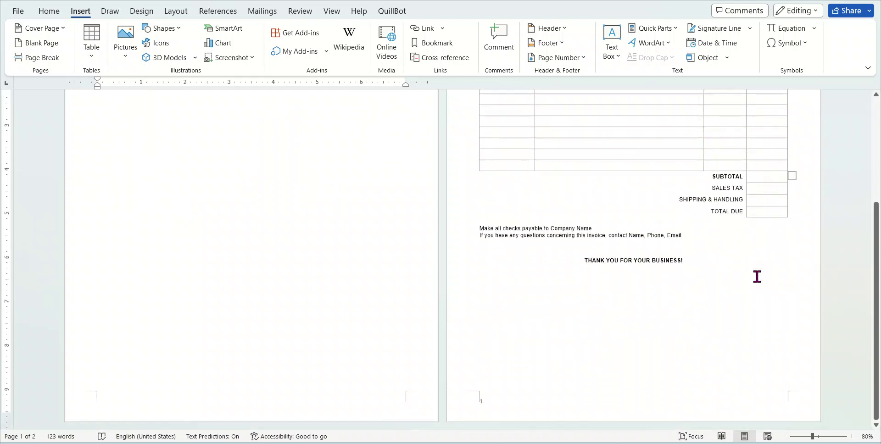
scroll(756, 275, up, 4)
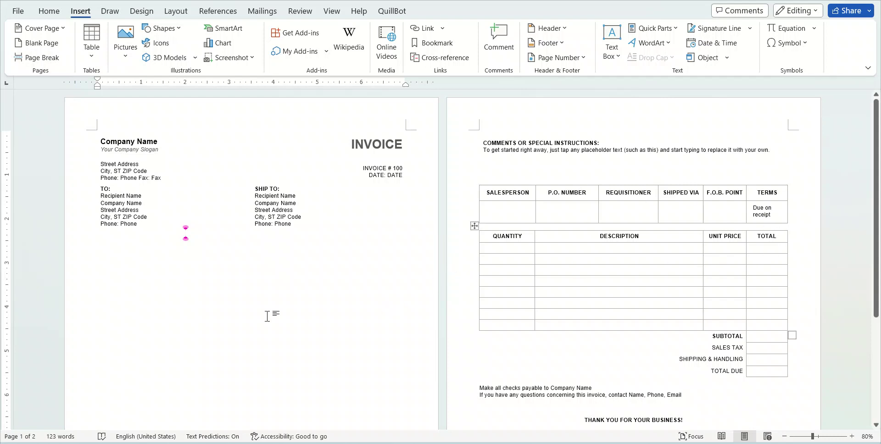
click(112, 248)
key(ctrl+z)
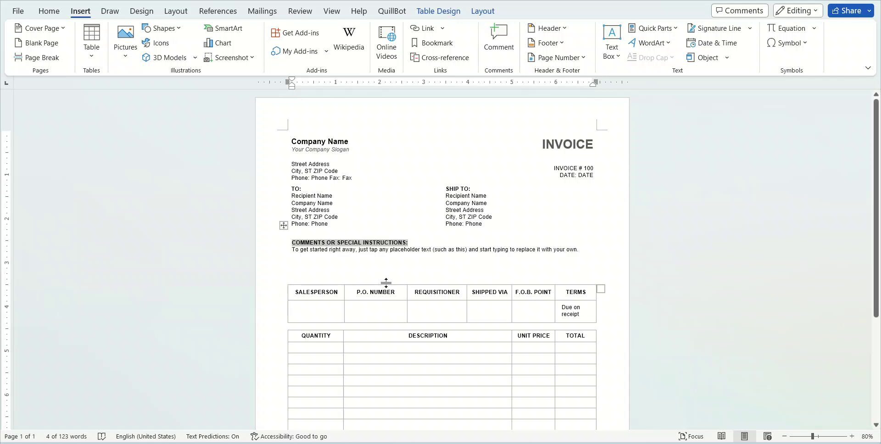
Step through the Salesperson, P.O. Number and Requisitioner cells of the invoice header table
scroll(463, 305, down, 3)
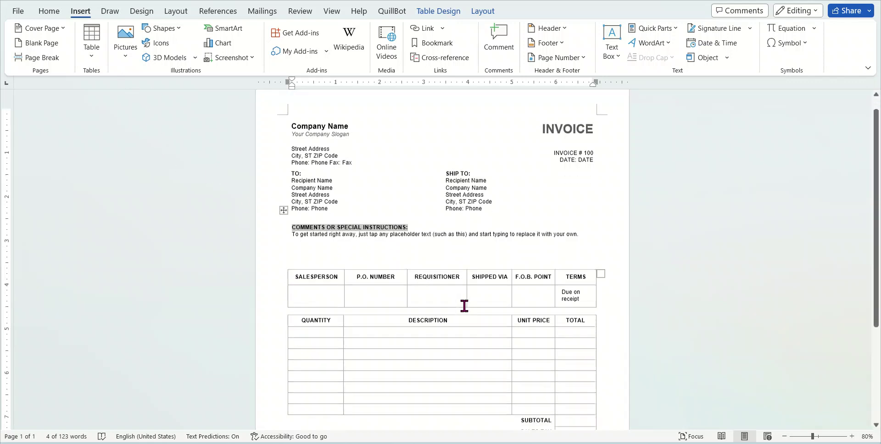
click(350, 281)
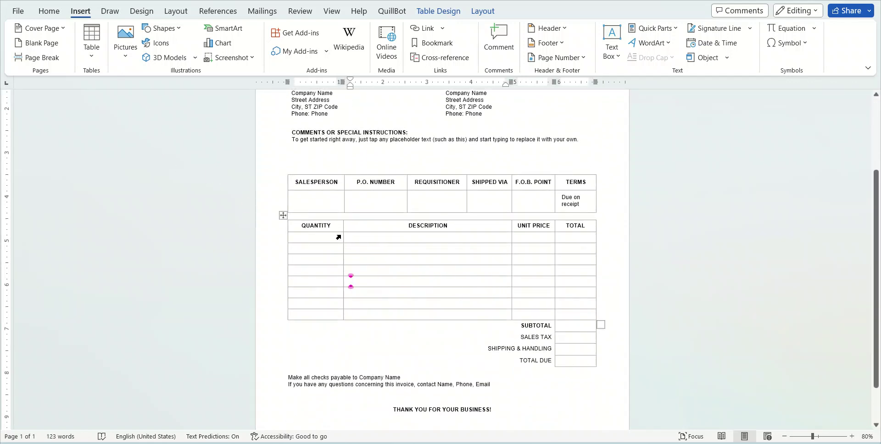
click(331, 198)
click(384, 200)
click(446, 200)
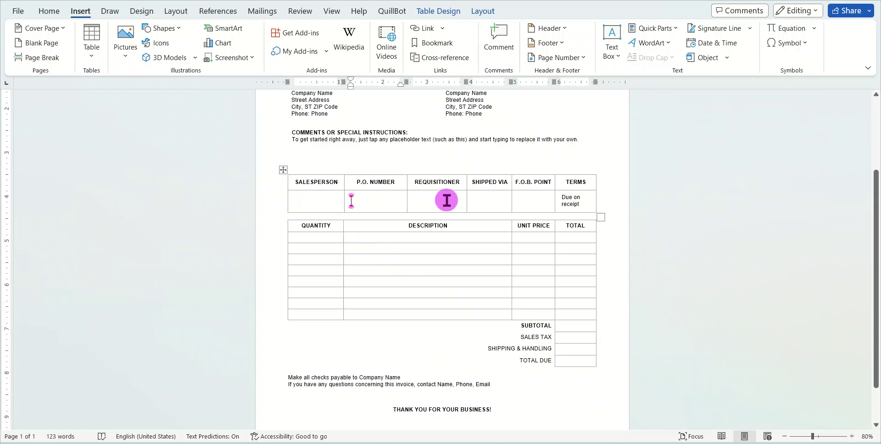
click(324, 201)
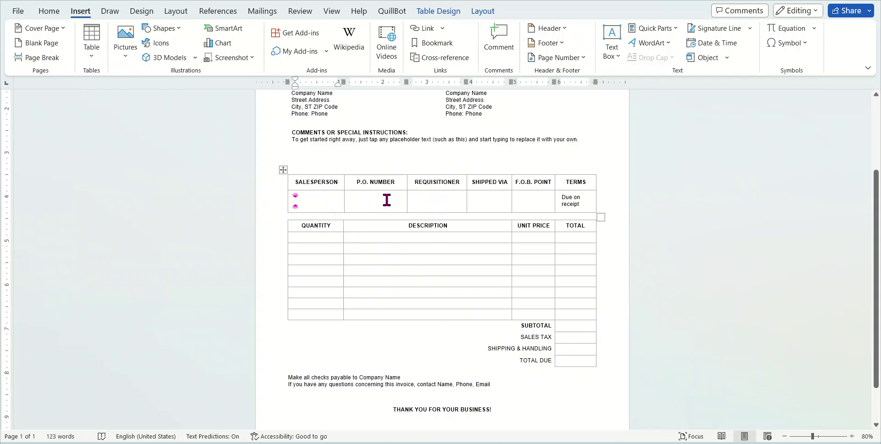
click(386, 200)
click(572, 240)
Fill the first item row with quantity 2, description Mobile and unit price 10000
click(336, 236)
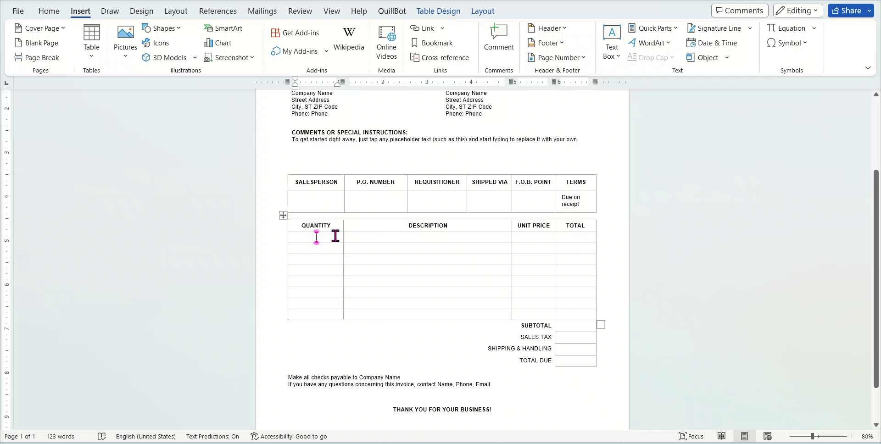
text(1)
click(454, 236)
text(Mobile)
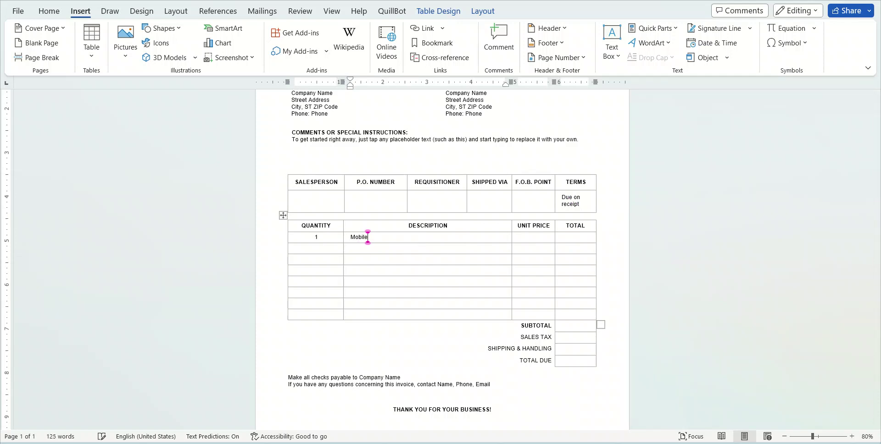
click(540, 237)
text(10000)
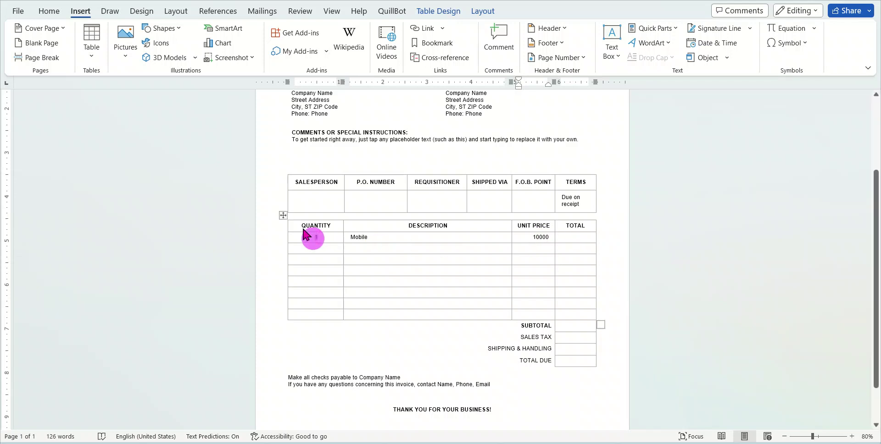
double_click(315, 236)
text(22)
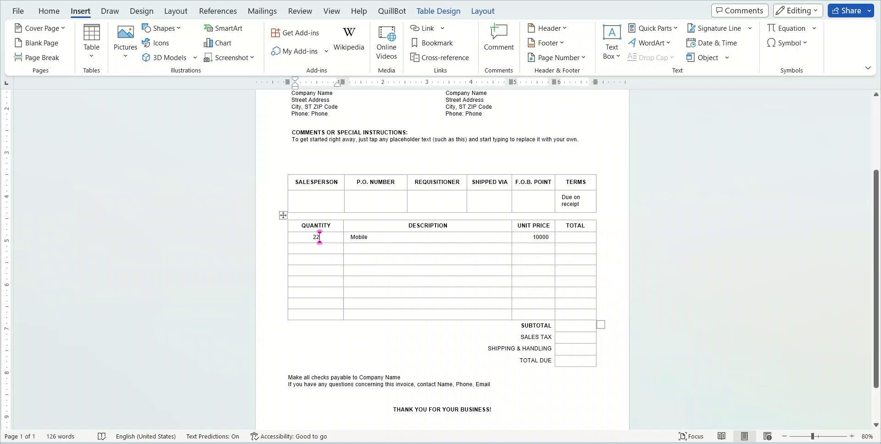
key(BackSpace)
click(580, 238)
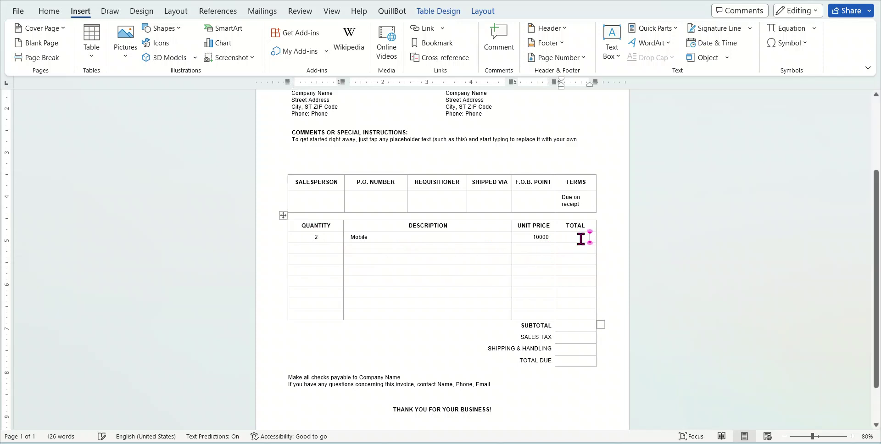
Enter 20000 as the line total and subtotal, and 1500 as sales tax
text(20)
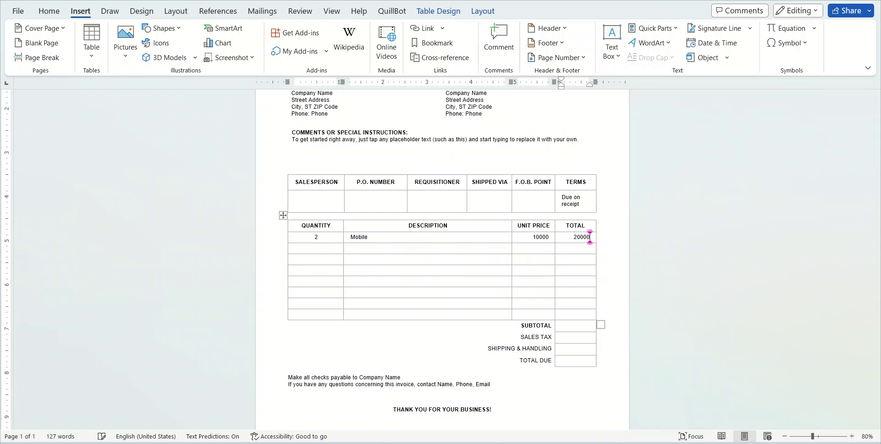
text(000)
click(573, 273)
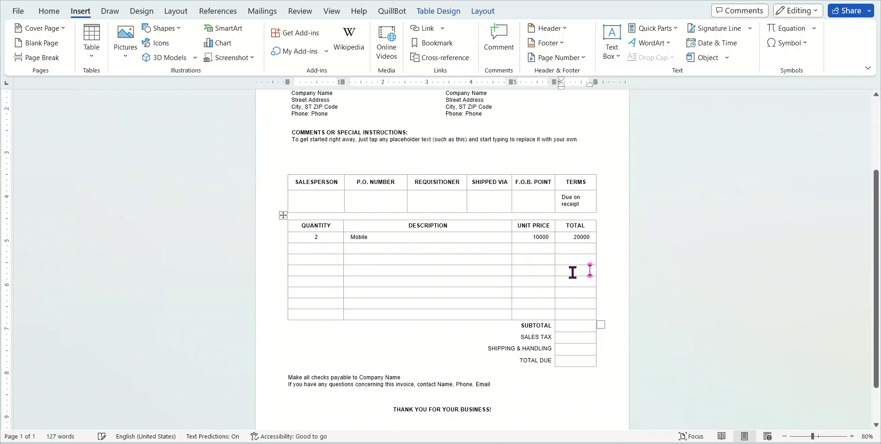
click(579, 326)
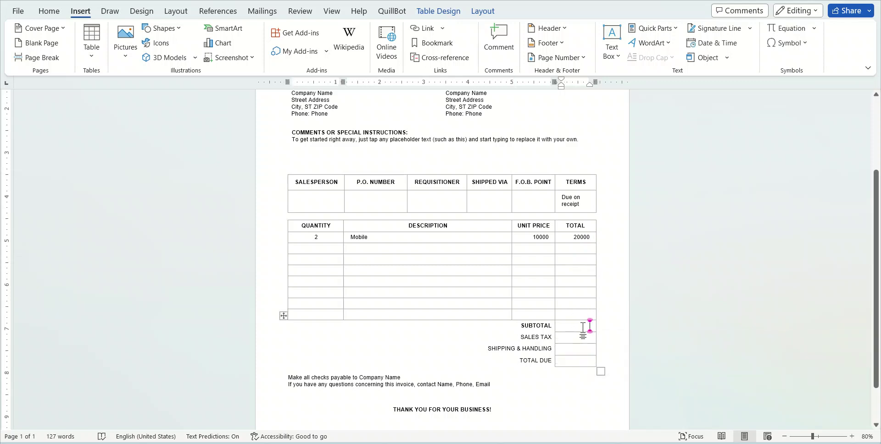
text(20000)
click(577, 340)
text(1500)
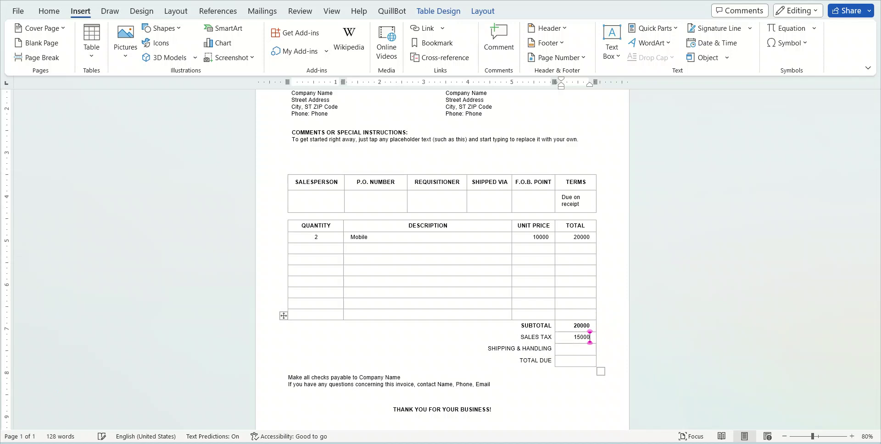
Enter 200 for shipping and handling and 21700 as the total due
click(589, 349)
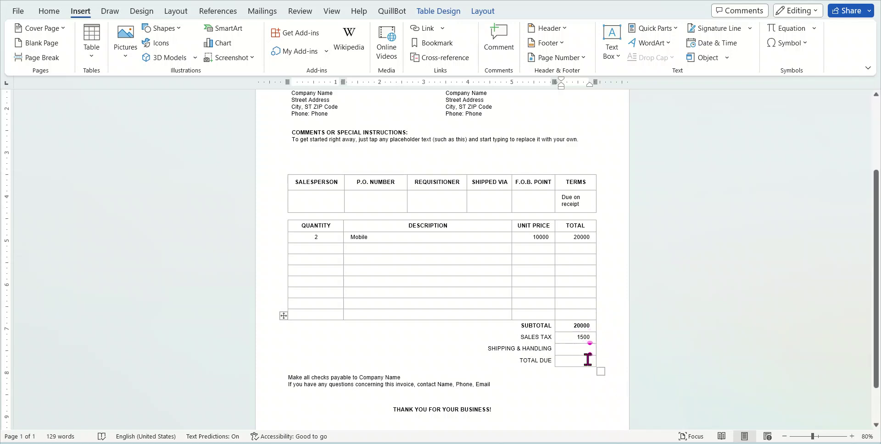
text(2)
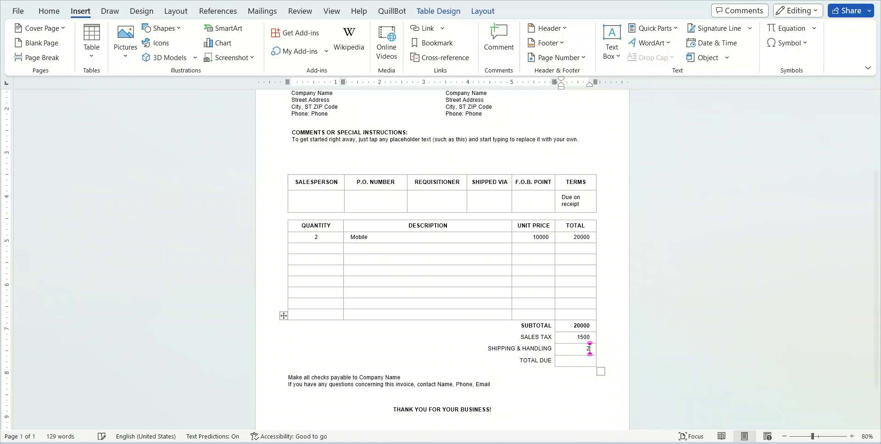
text(00)
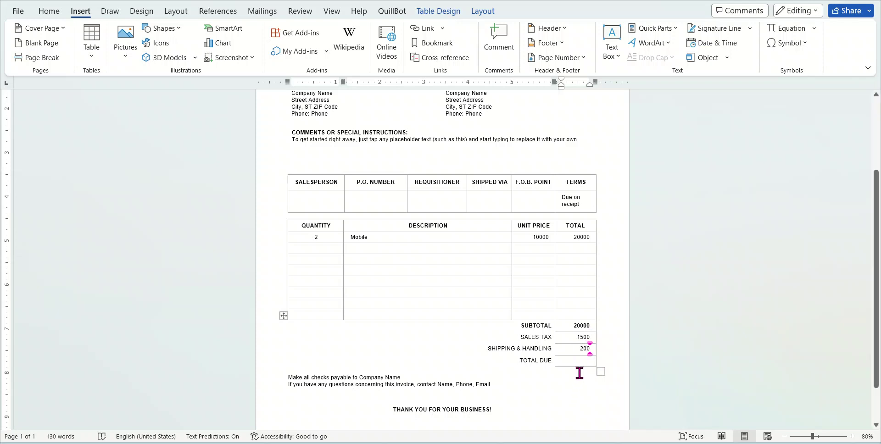
click(582, 361)
text(2)
click(591, 326)
click(588, 360)
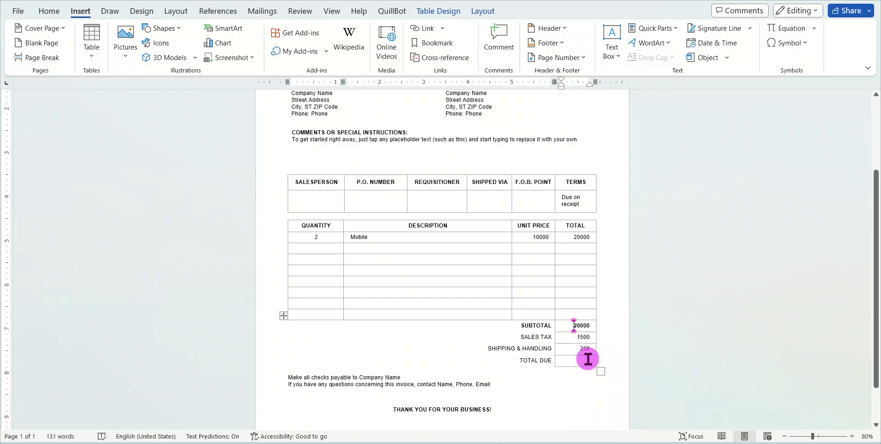
click(583, 337)
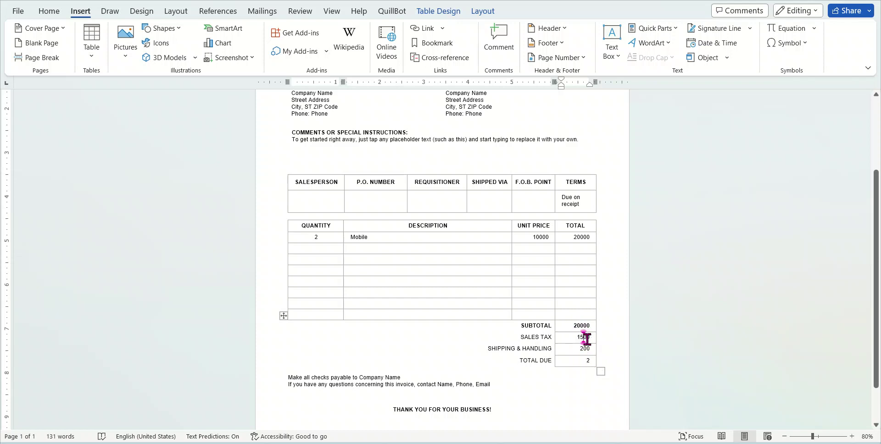
click(586, 360)
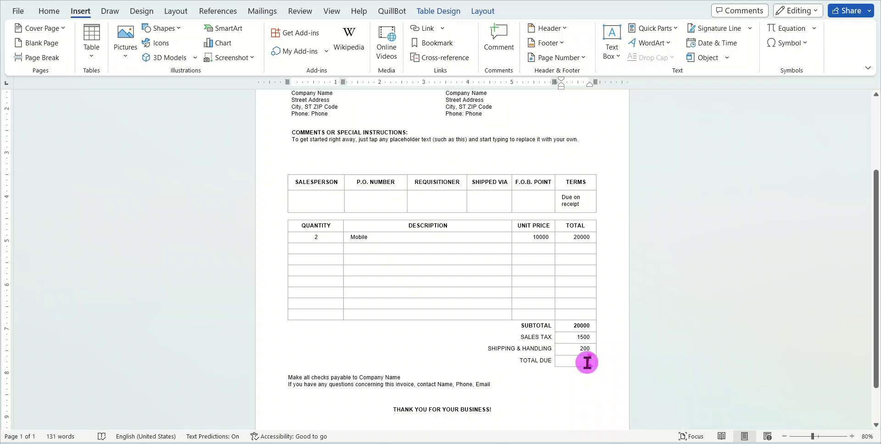
double_click(589, 360)
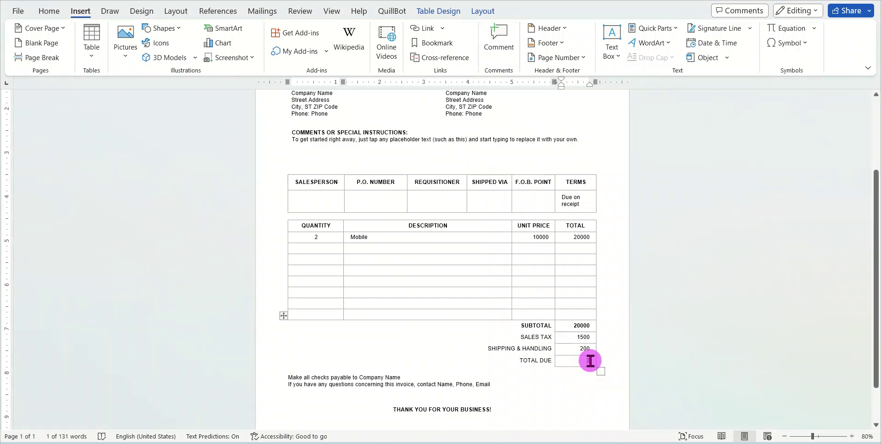
text(21700)
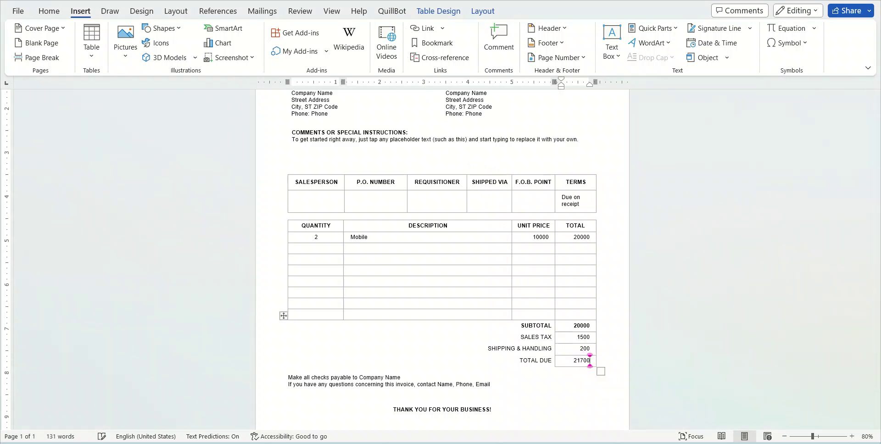
click(590, 337)
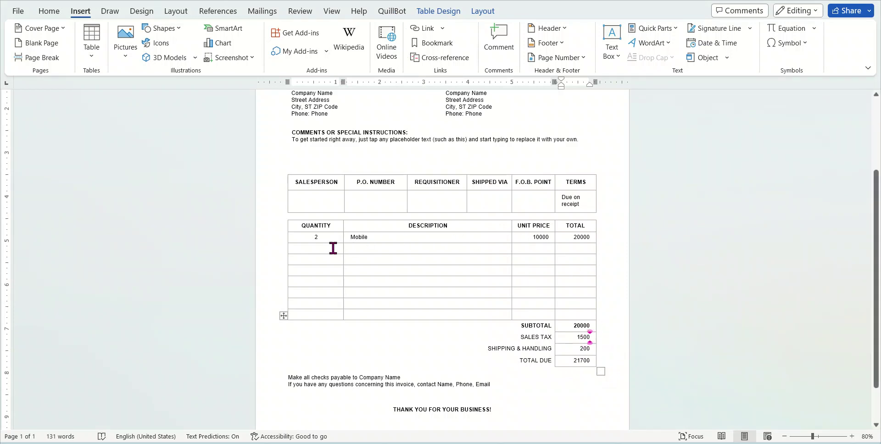
With the caret below THANK YOU FOR YOUR BUSINESS!, insert a Blank Page after the invoice
scroll(454, 260, down, 3)
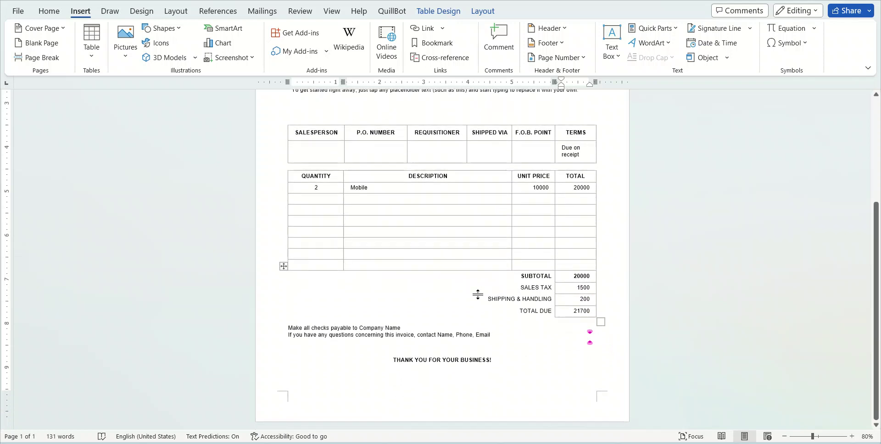
triple_click(502, 363)
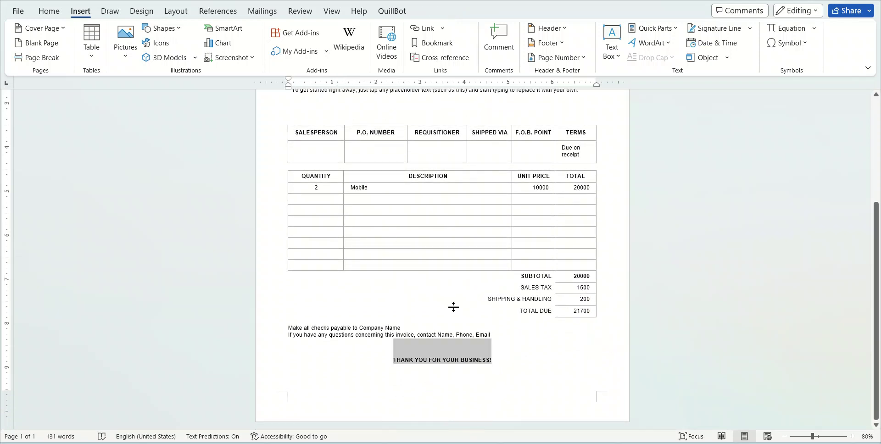
click(503, 360)
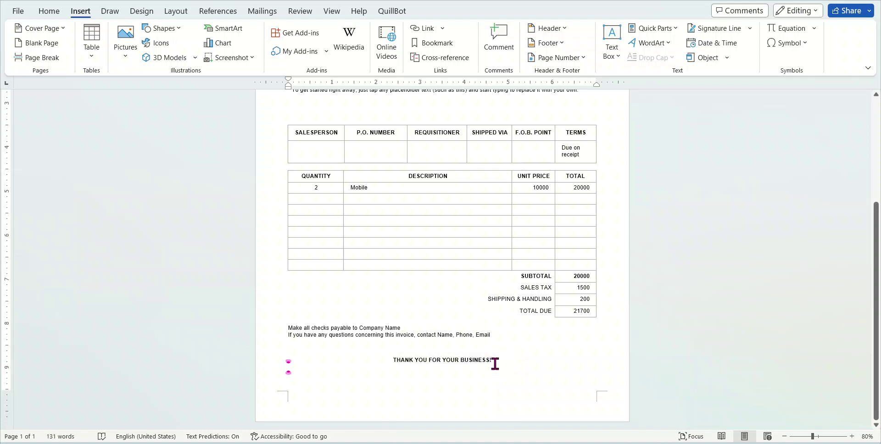
click(40, 48)
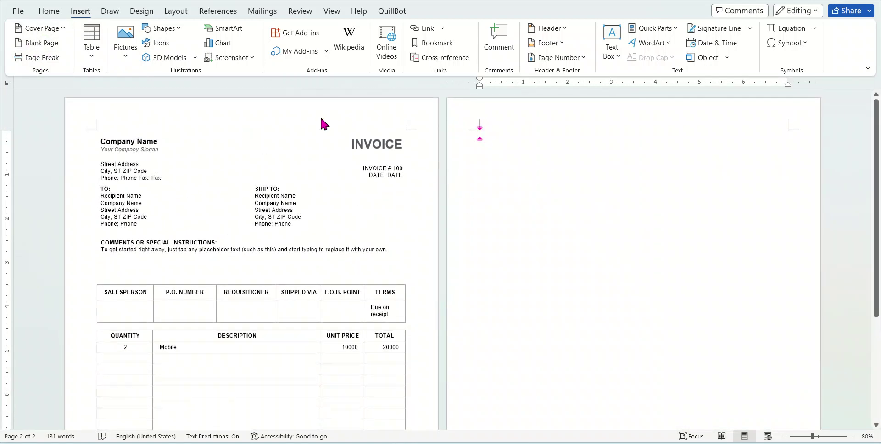
click(96, 59)
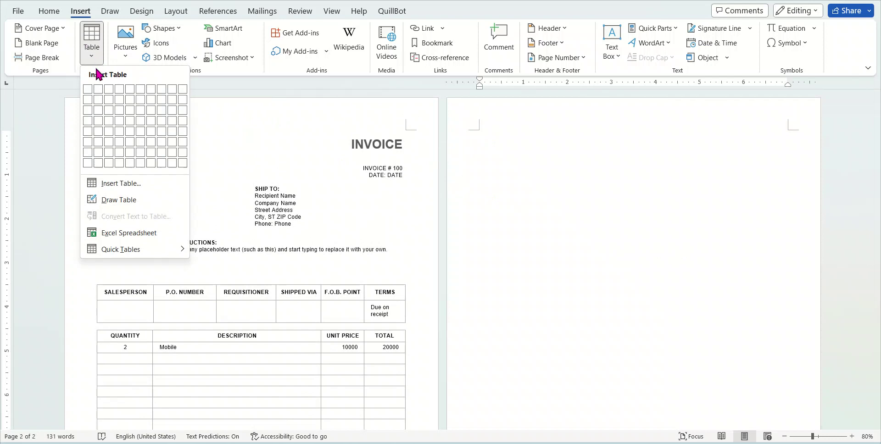
click(133, 307)
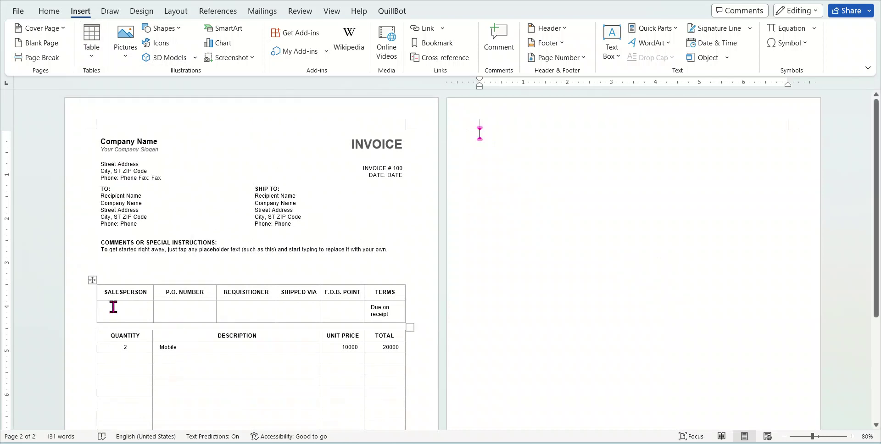
drag(109, 307, 346, 308)
drag(118, 353, 112, 400)
drag(110, 308, 303, 310)
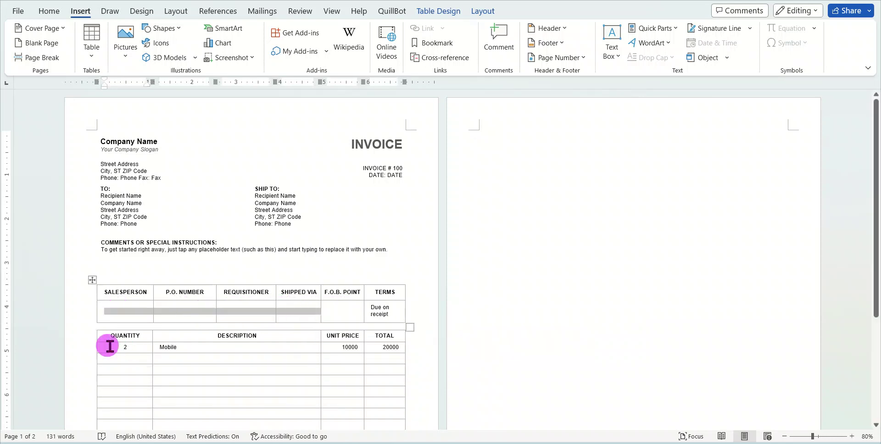
drag(105, 347, 202, 348)
drag(123, 336, 274, 336)
drag(122, 346, 215, 353)
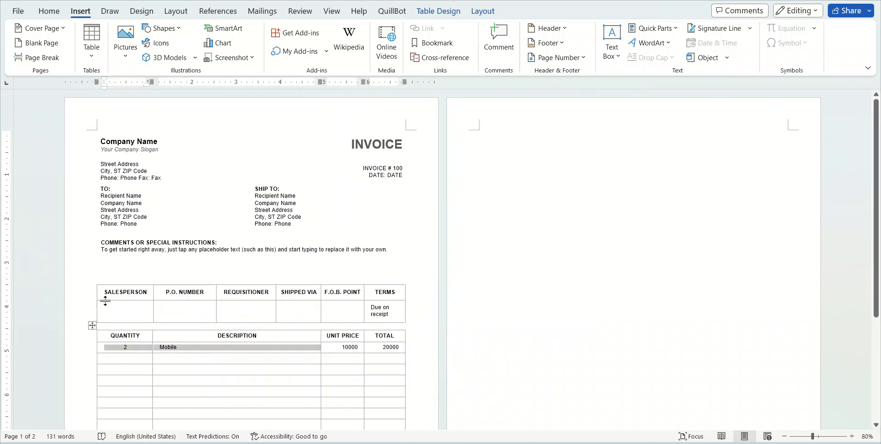
drag(105, 293, 175, 294)
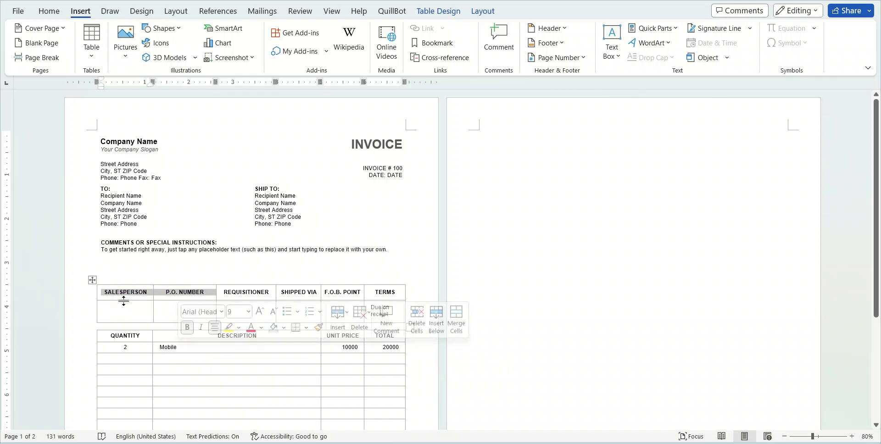
drag(119, 307, 385, 312)
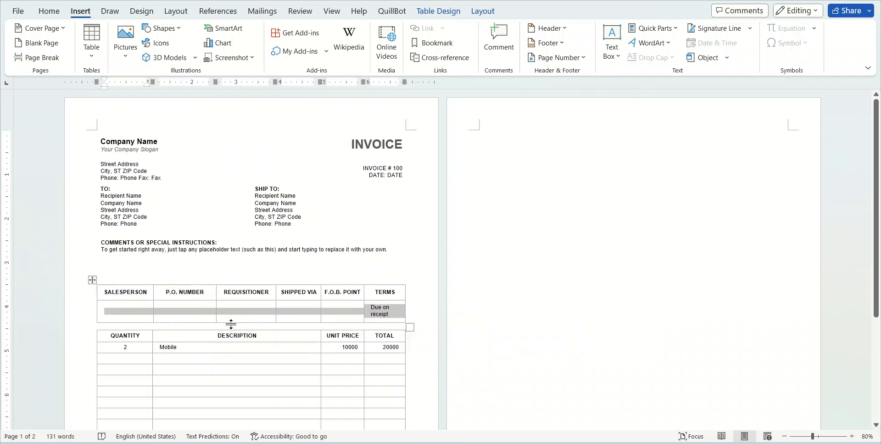
drag(104, 350, 287, 356)
drag(115, 360, 111, 426)
key(ctrl+z)
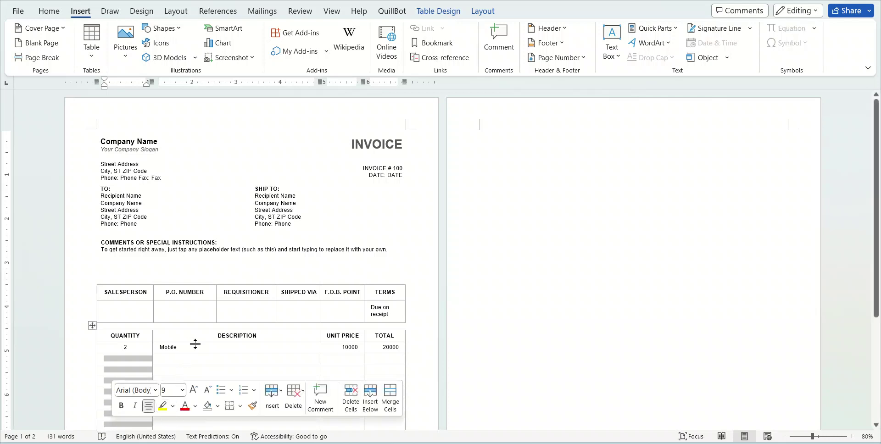
click(484, 150)
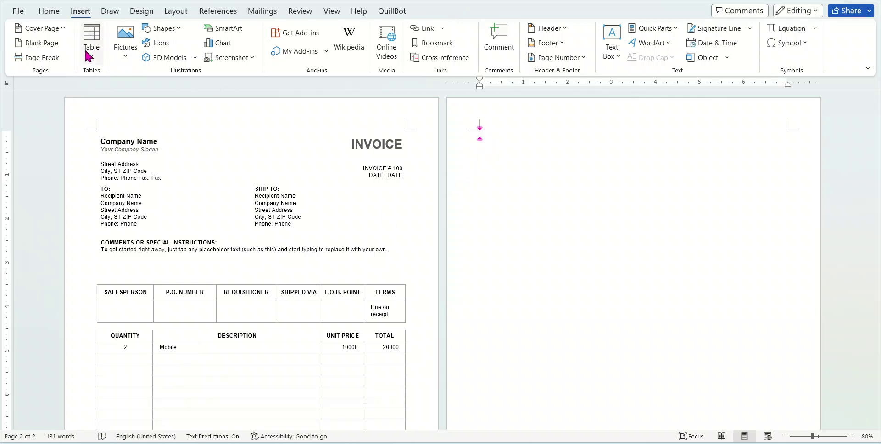
Add an empty five-by-five table from the Insert Table grid at the top of page two
click(93, 55)
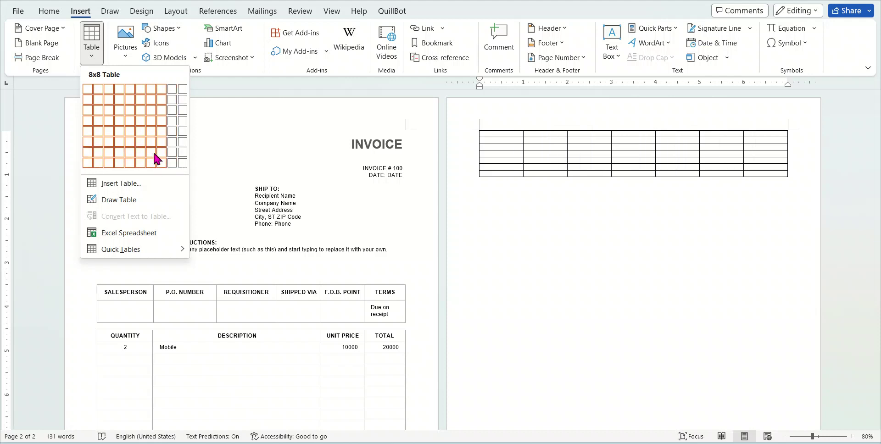
click(132, 131)
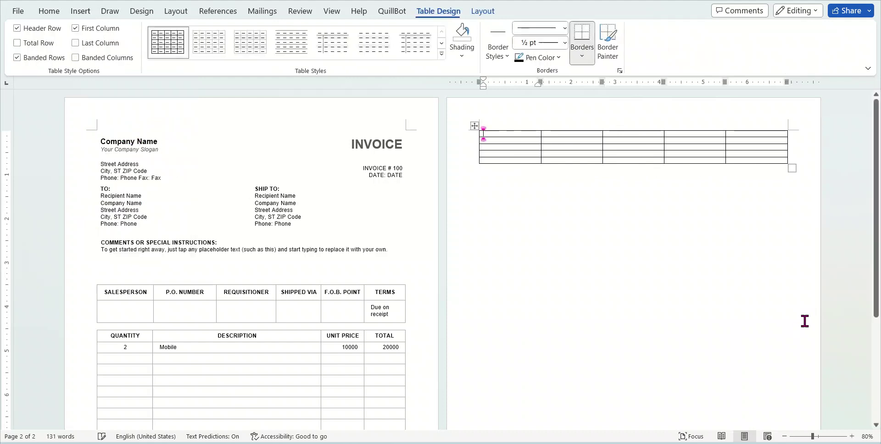
Make table rows two through five taller by dragging their borders down
click(510, 158)
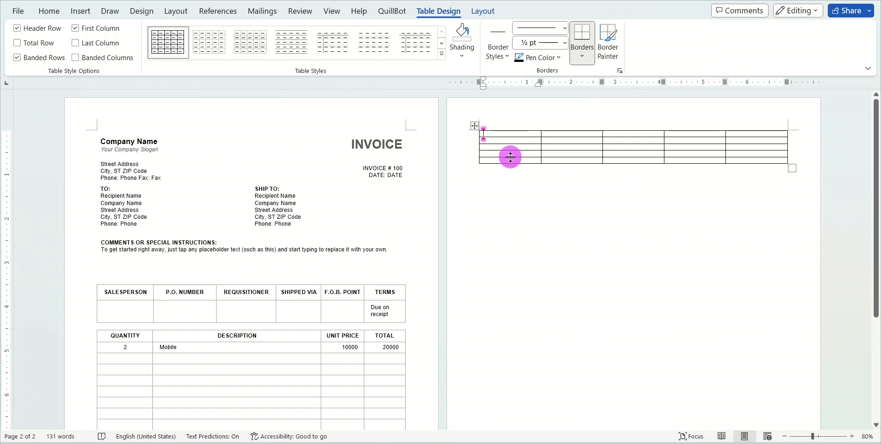
drag(510, 158, 511, 172)
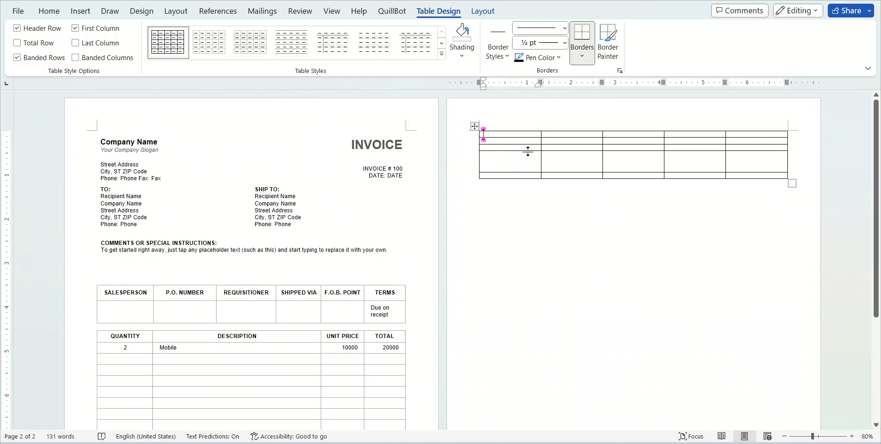
drag(528, 151, 528, 167)
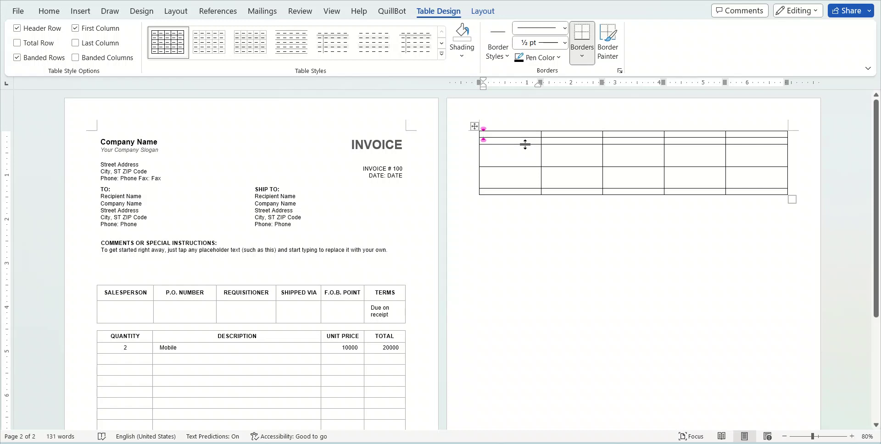
drag(525, 144, 524, 156)
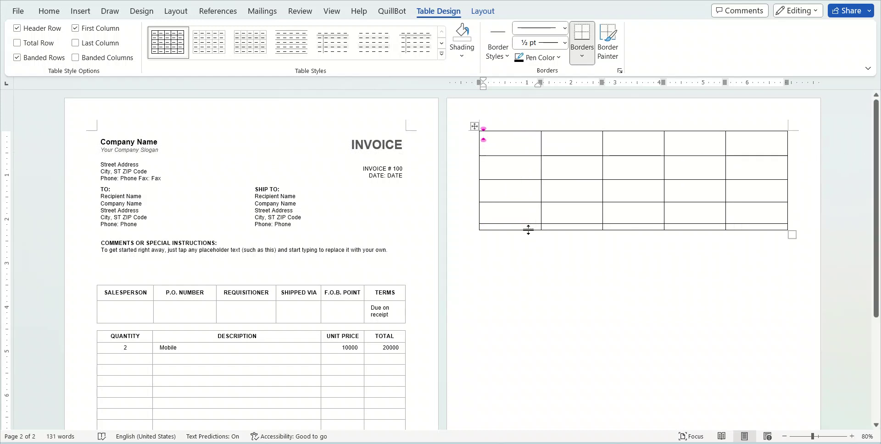
drag(528, 230, 530, 246)
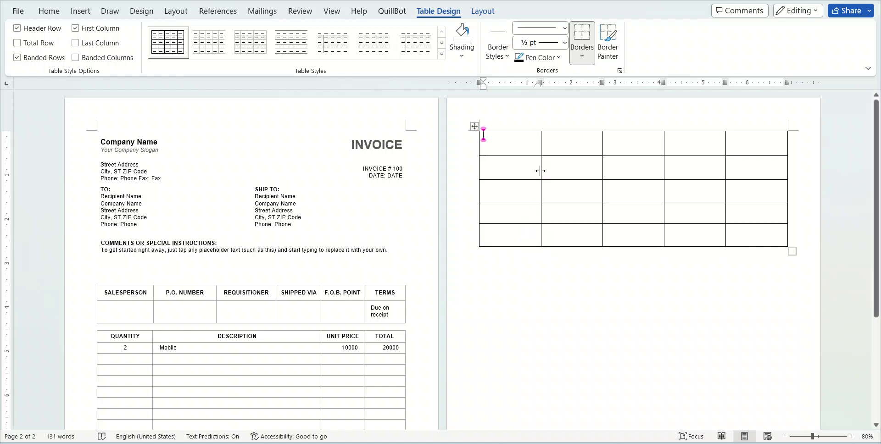
Narrow the first and second columns so the third column becomes wider
drag(540, 170, 520, 174)
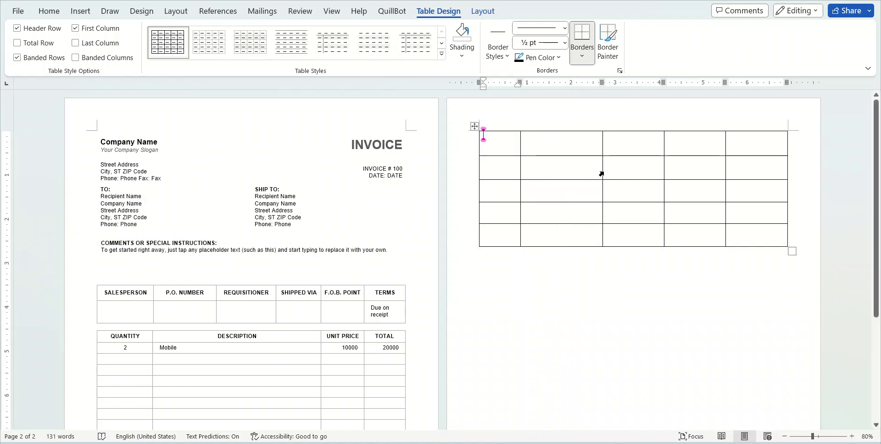
drag(602, 174, 559, 169)
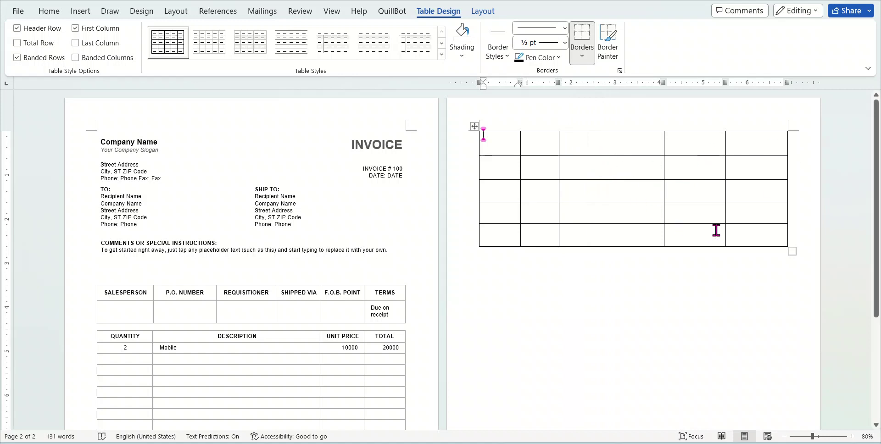
Number the first cells of rows one to five as 1, 2, 3, 4 and 5
click(501, 142)
text(1)
click(504, 169)
text(2)
click(497, 192)
text(3)
click(502, 210)
text(4)
click(509, 236)
text(5)
click(558, 243)
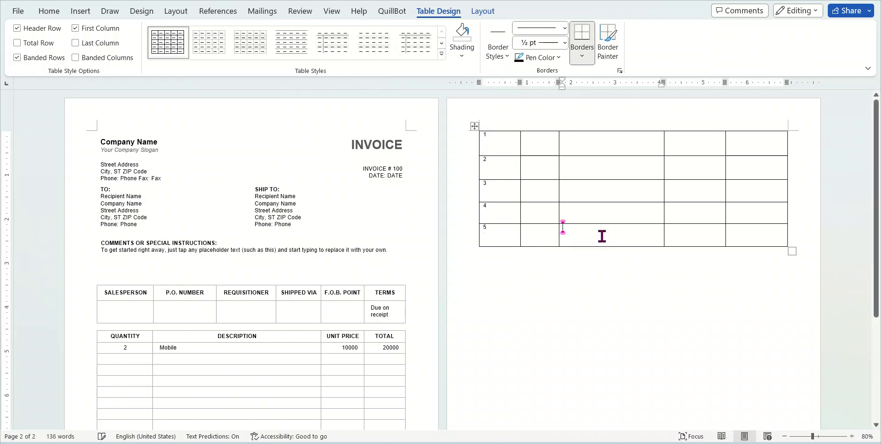
Delete the fourth row using Delete Cells with Delete entire row
drag(495, 208, 755, 214)
click(489, 216)
drag(530, 210, 725, 217)
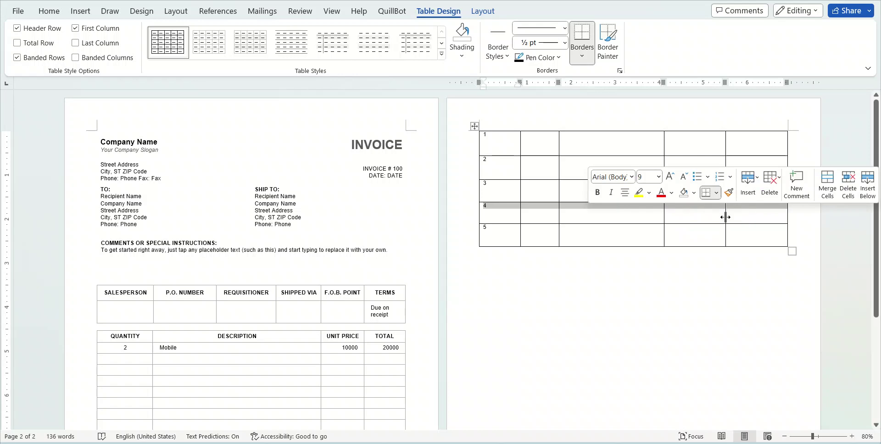
right_click(535, 207)
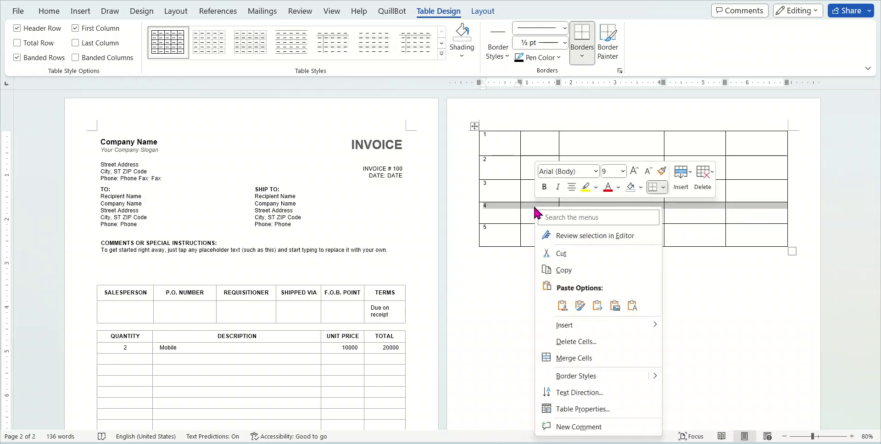
click(568, 342)
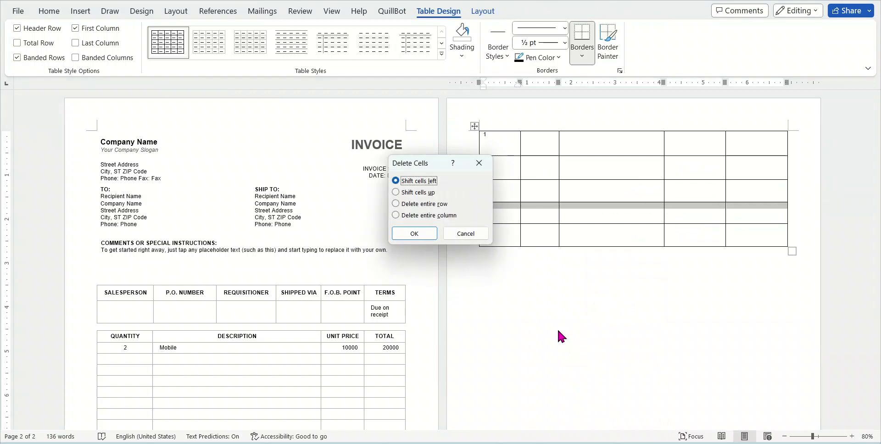
drag(429, 164, 350, 165)
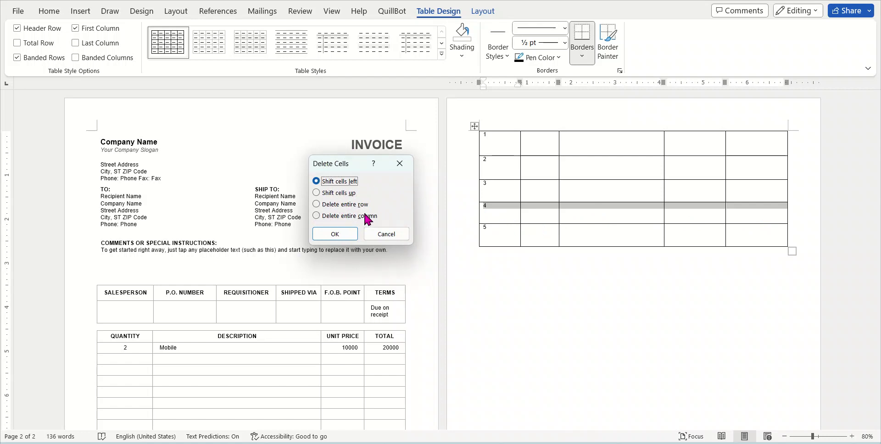
click(324, 193)
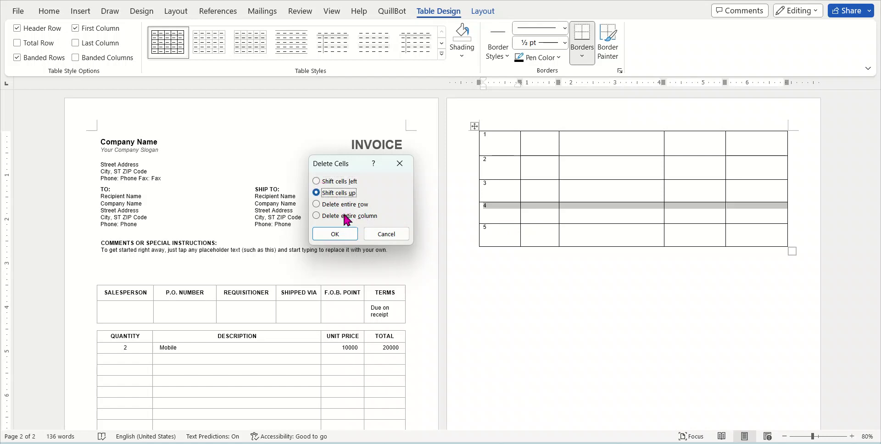
click(336, 204)
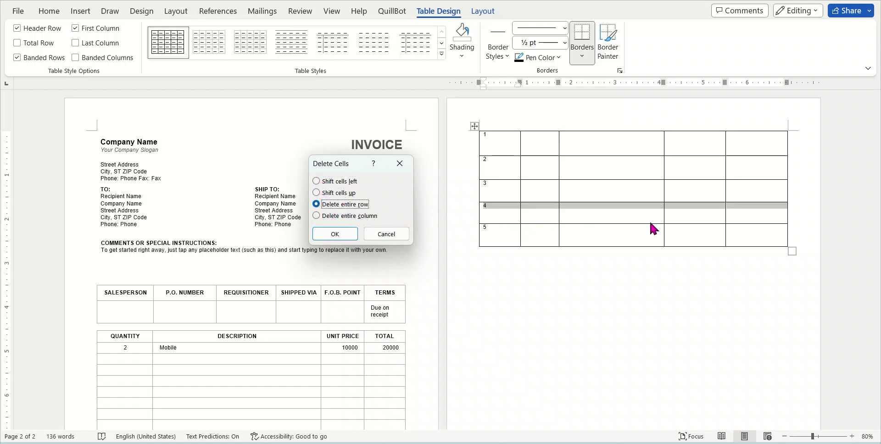
click(325, 233)
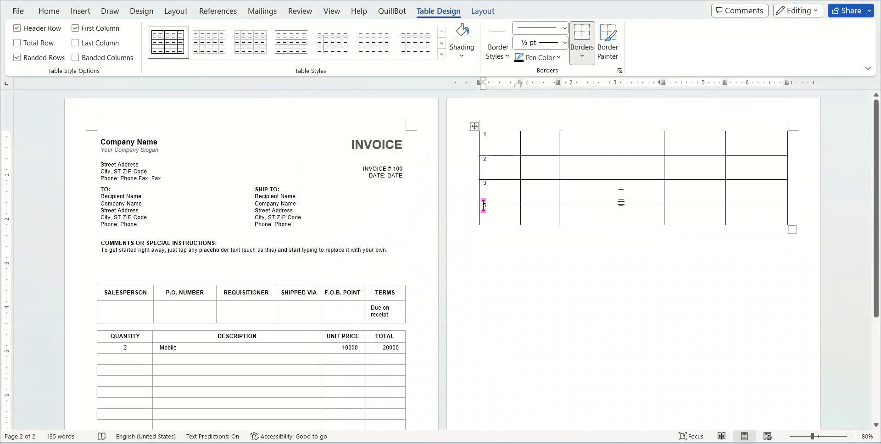
Delete the table's fourth column, leaving the second column in place
drag(689, 148, 696, 223)
right_click(698, 160)
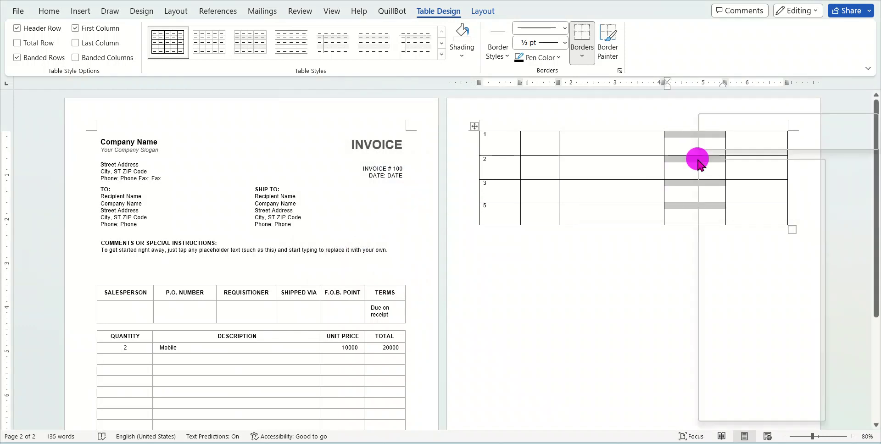
click(730, 292)
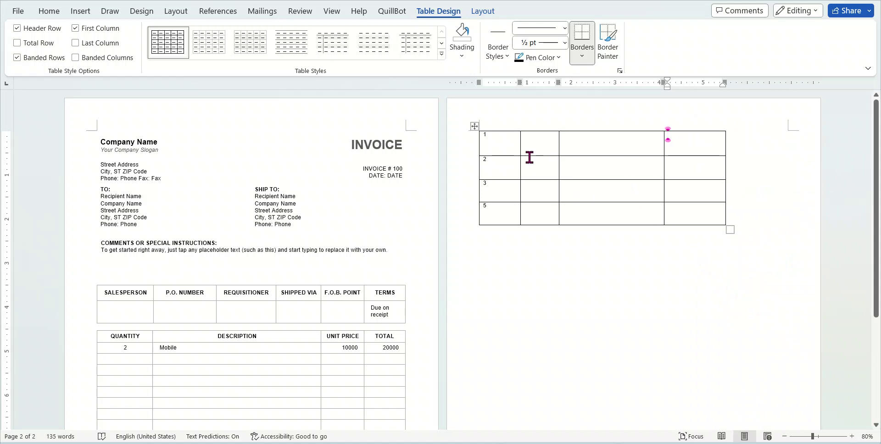
drag(544, 163, 544, 215)
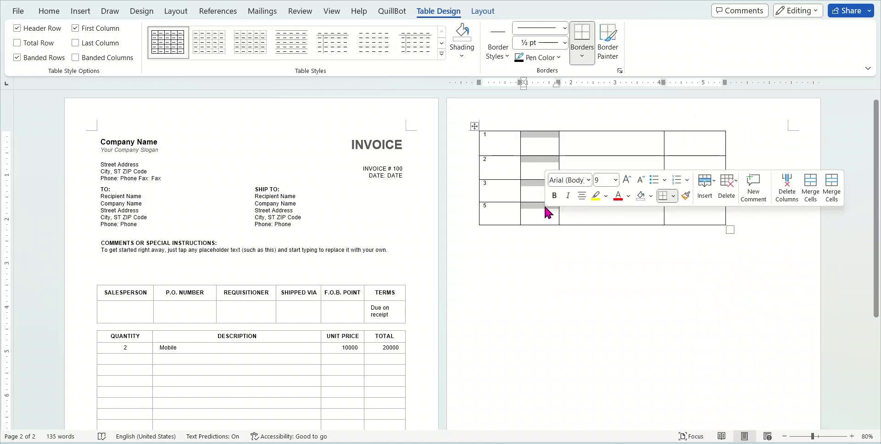
right_click(537, 210)
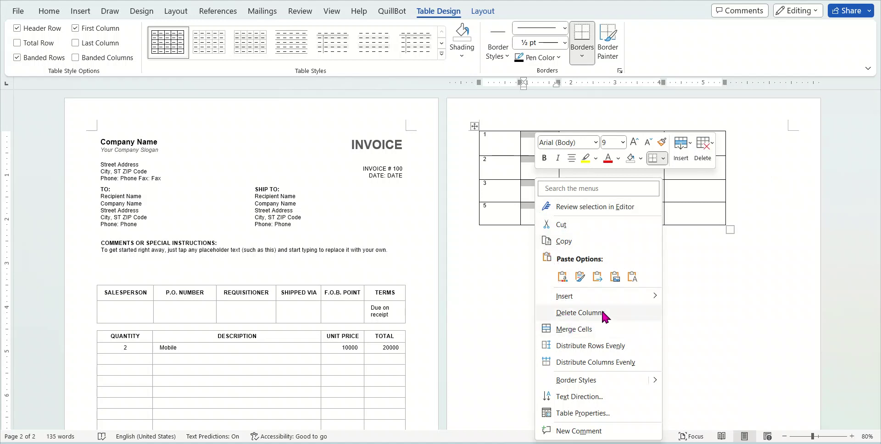
click(500, 188)
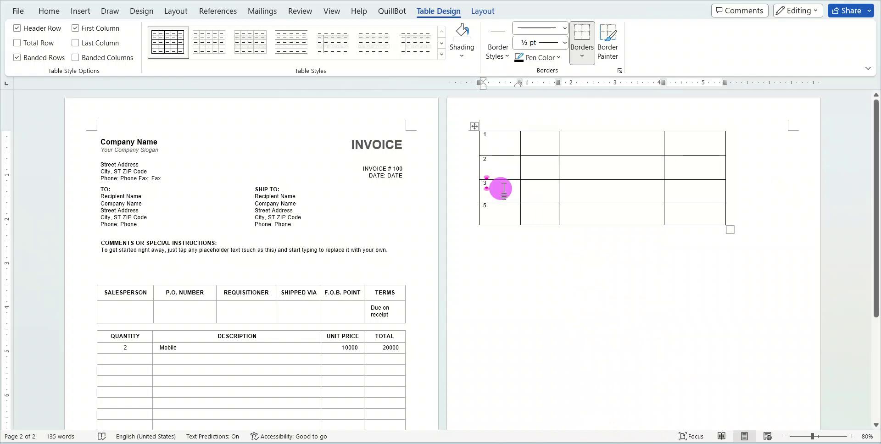
Start deleting row 3 via Delete Cells with entire row, then cancel it
mouse_move(503, 188)
mouse_down()
mouse_move(682, 195)
mouse_move(651, 186)
mouse_up()
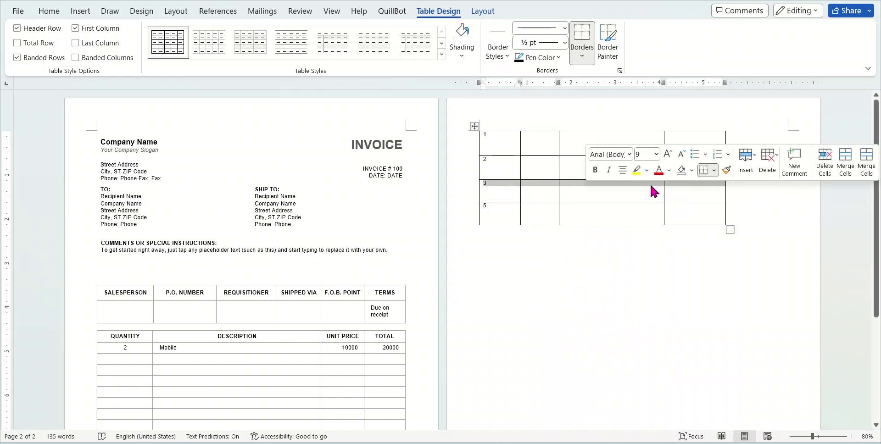
right_click(573, 185)
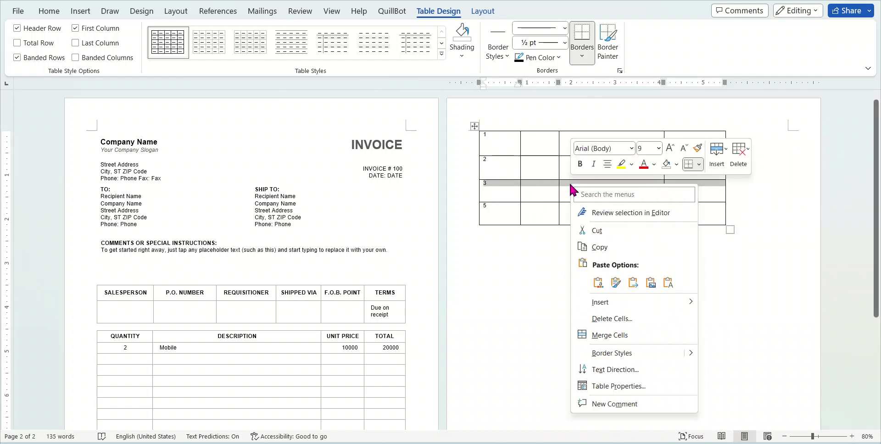
click(611, 319)
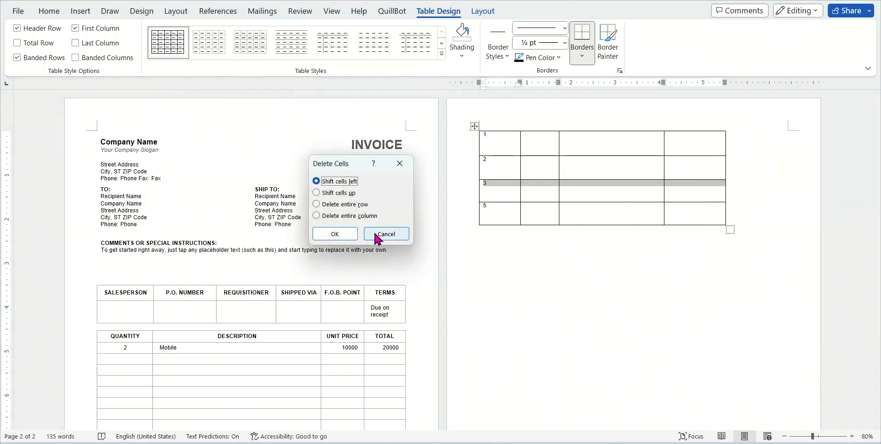
click(346, 205)
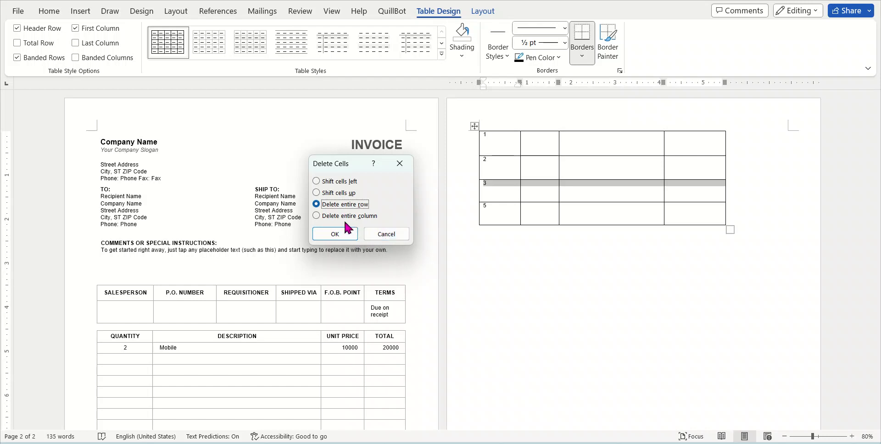
click(386, 234)
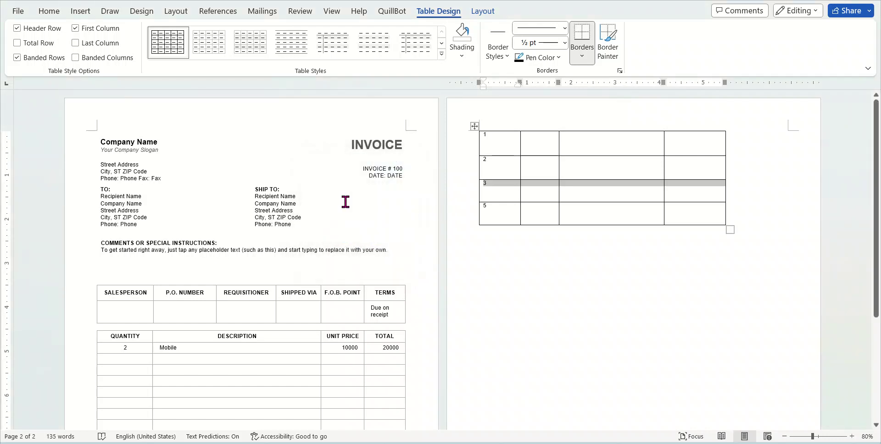
click(615, 215)
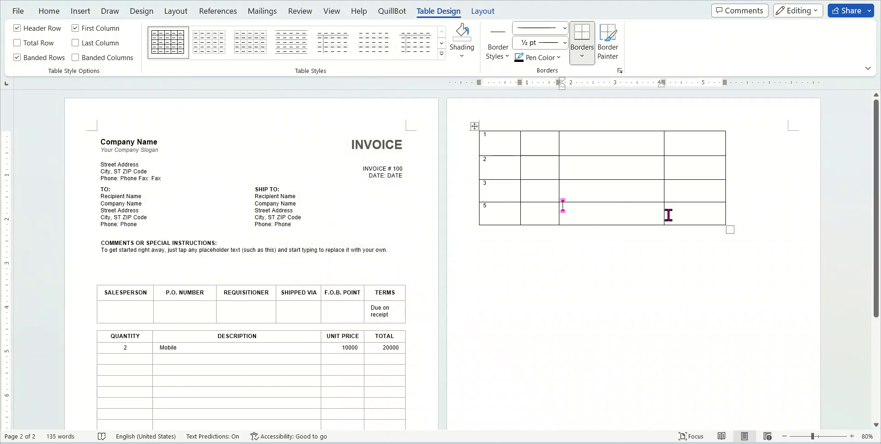
Apply a purple list table style to the table from the Table Styles gallery
drag(669, 215, 506, 142)
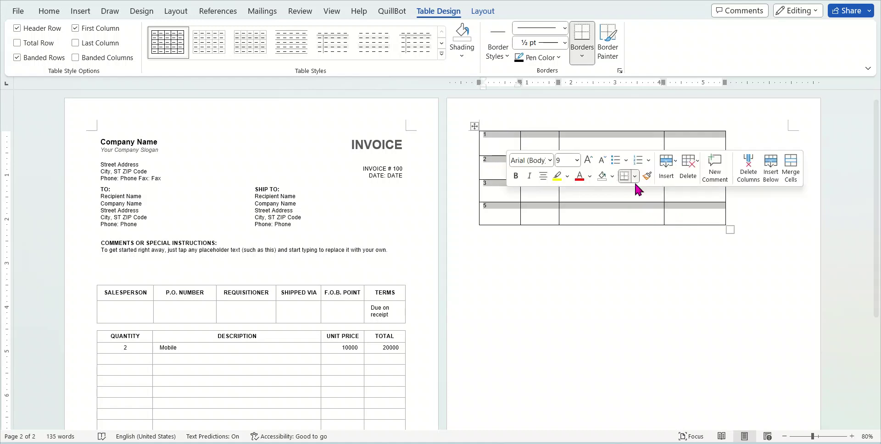
drag(678, 208, 507, 137)
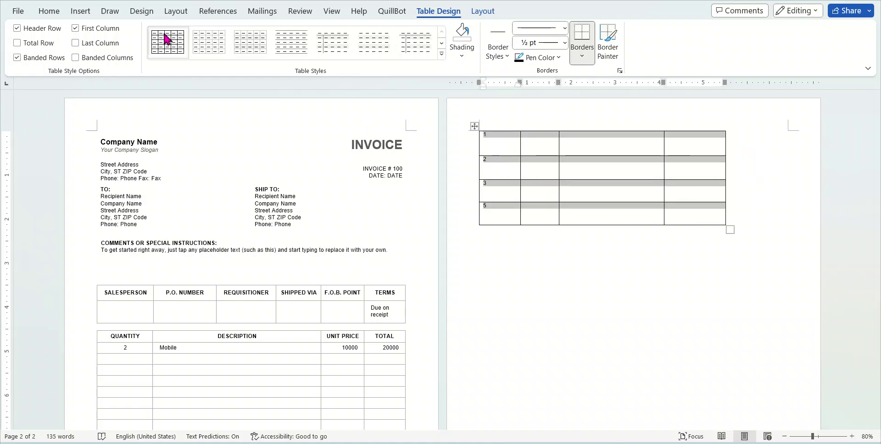
click(442, 54)
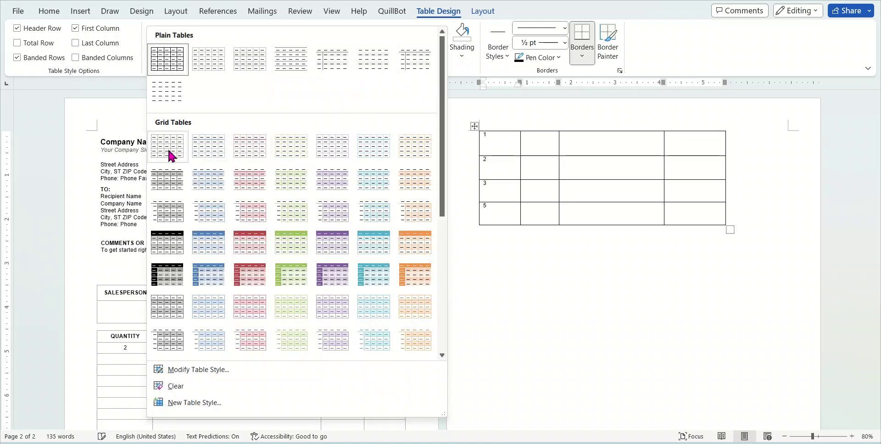
key(Escape)
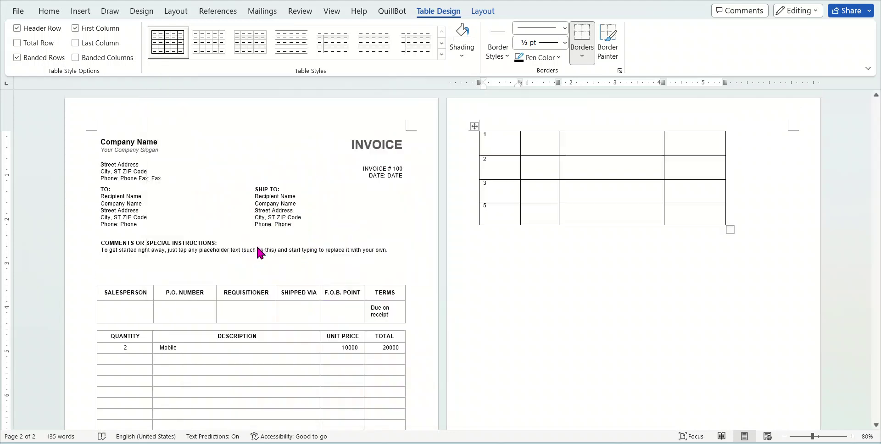
click(441, 55)
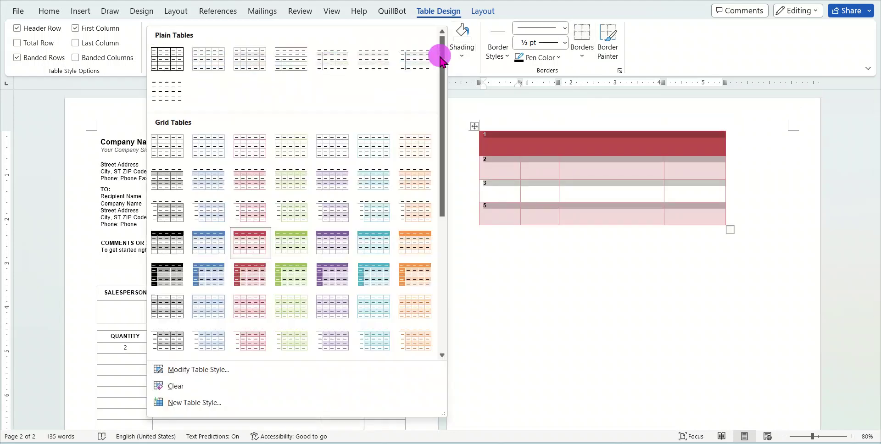
scroll(381, 316, down, 5)
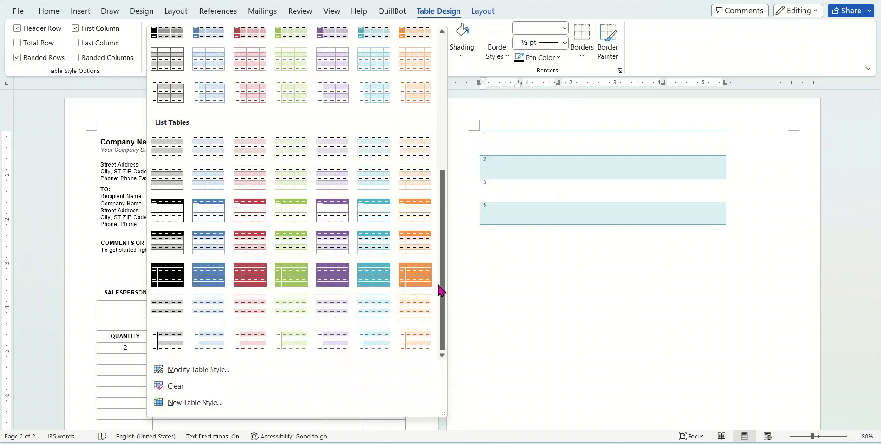
click(335, 216)
click(672, 300)
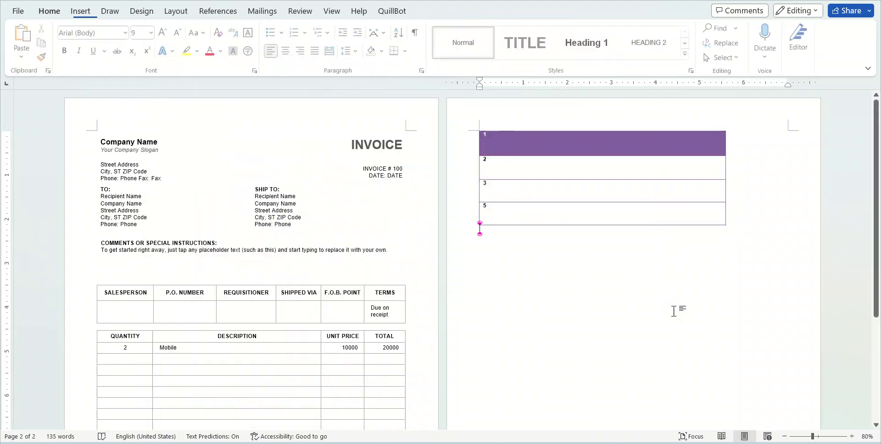
Replace the purple style with the plain grid table style
click(605, 188)
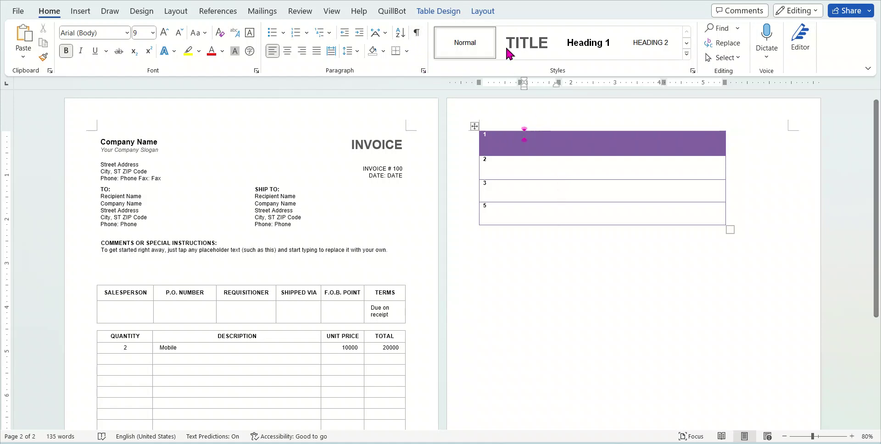
click(426, 11)
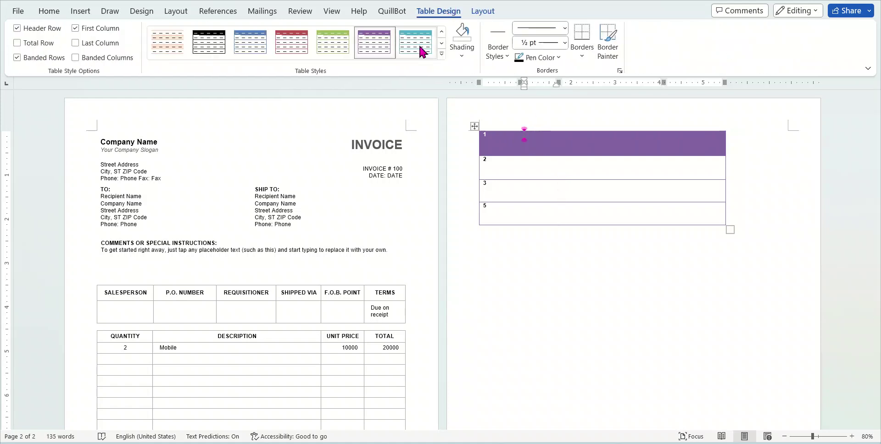
click(442, 54)
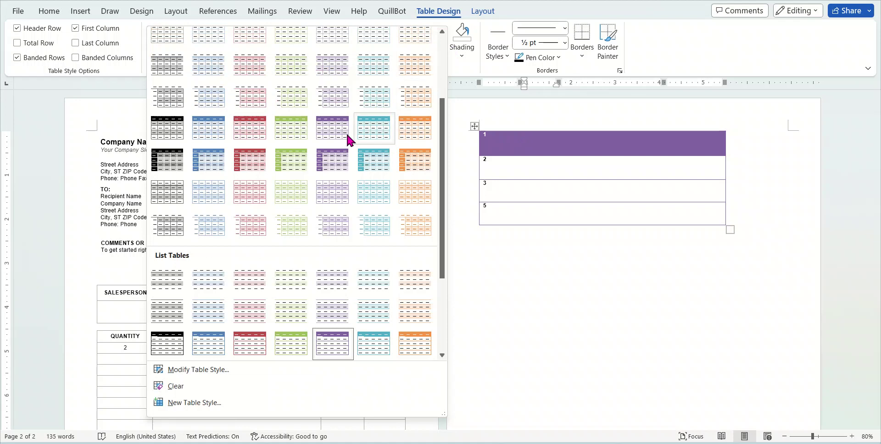
click(643, 339)
click(576, 302)
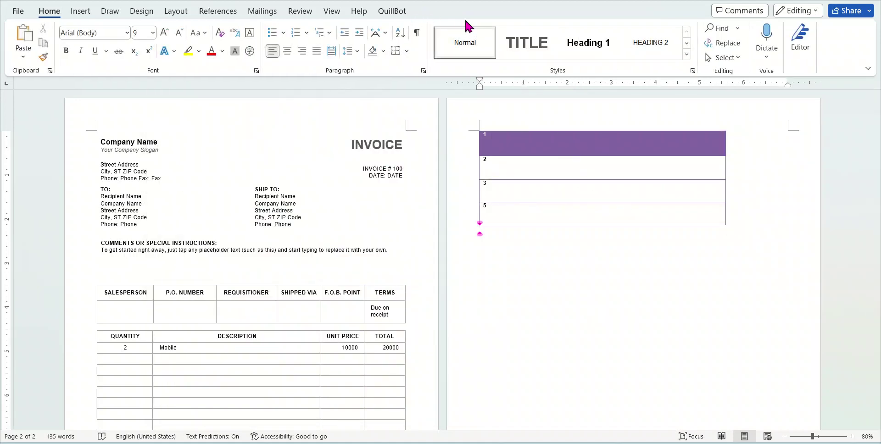
click(560, 150)
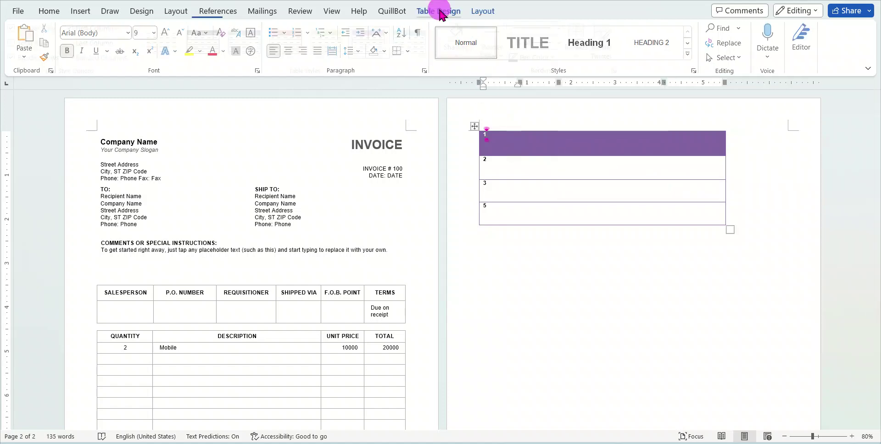
click(439, 13)
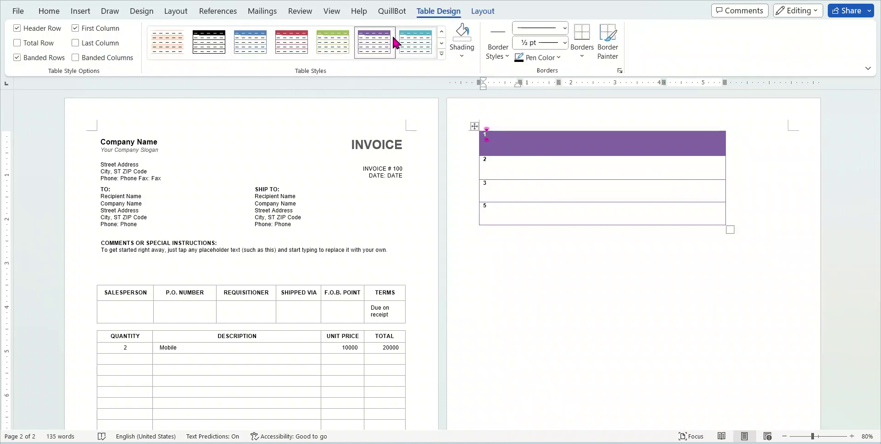
click(441, 54)
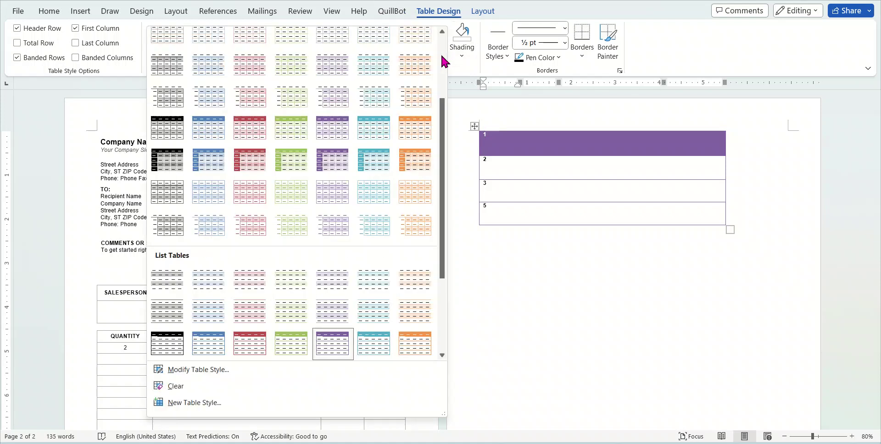
scroll(422, 146, up, 3)
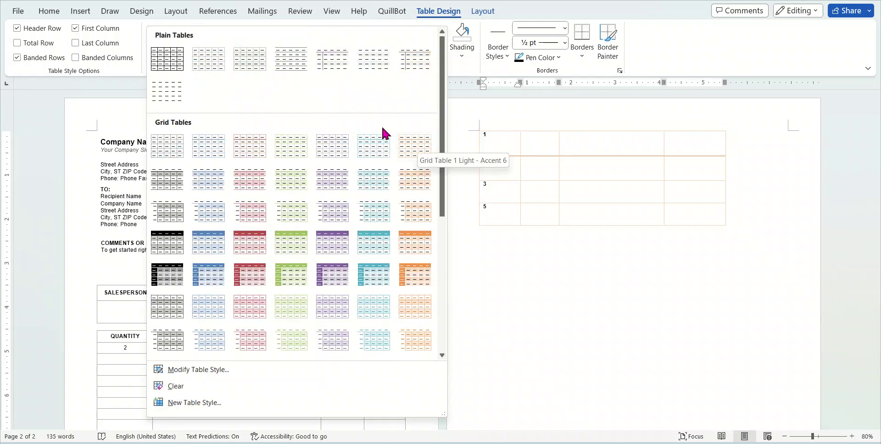
click(172, 58)
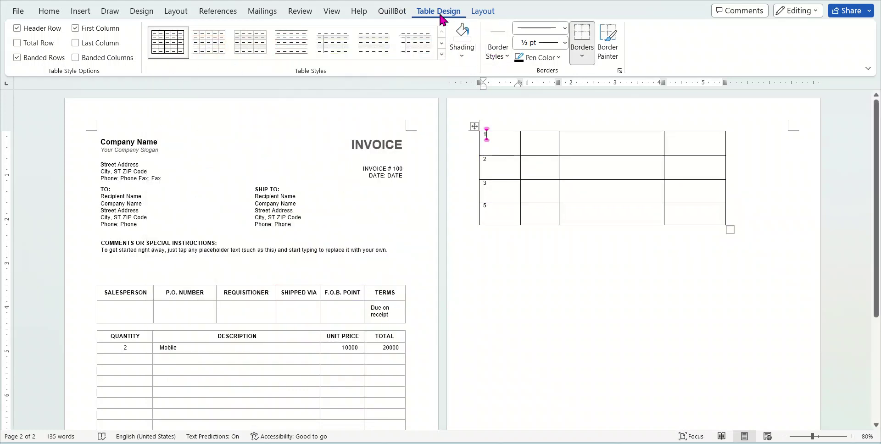
Switch the table to the teal Grid Table style with dark header and banded rows
click(440, 57)
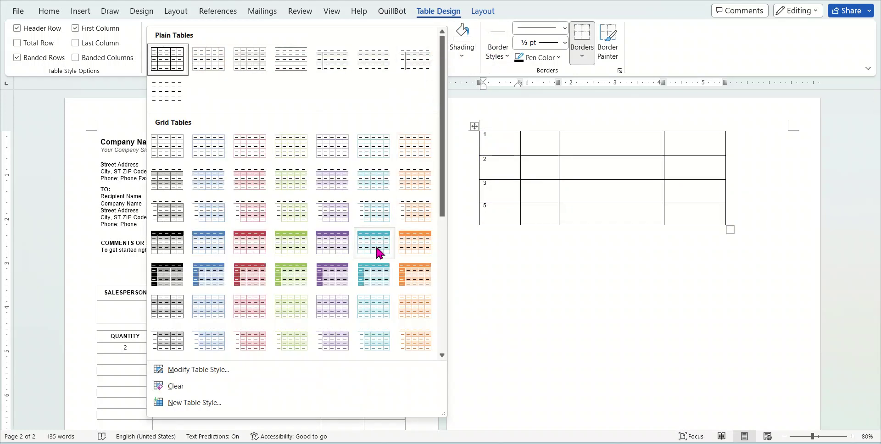
click(378, 249)
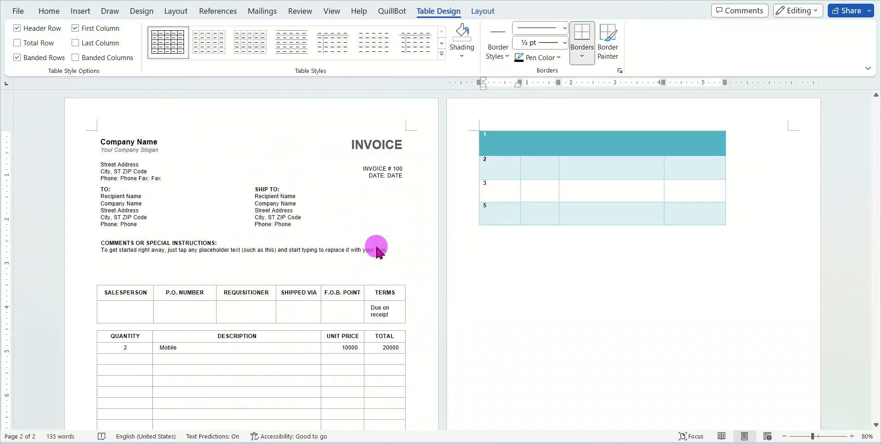
click(602, 145)
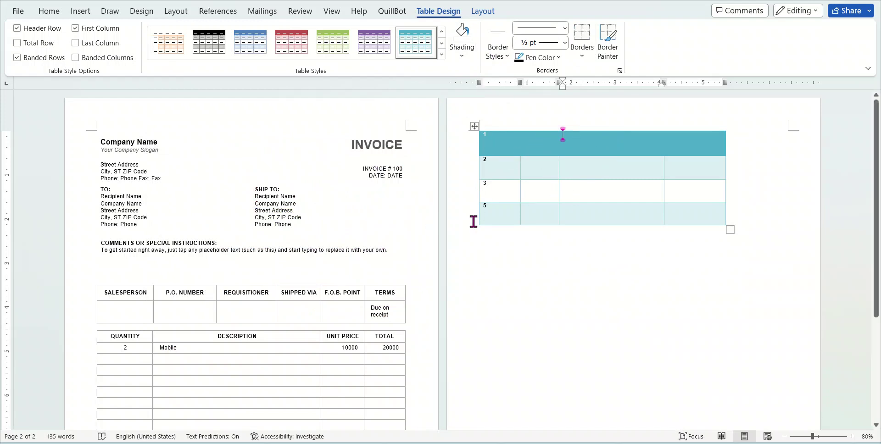
scroll(563, 273, down, 3)
scroll(567, 281, up, 3)
drag(610, 210, 519, 212)
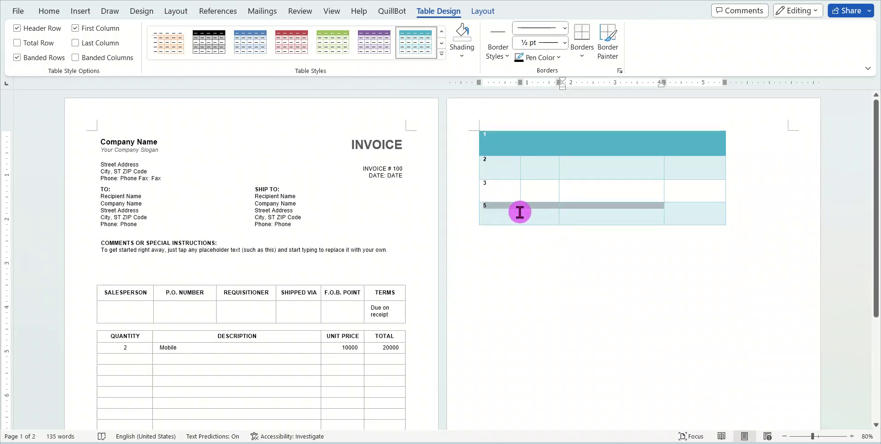
right_click(581, 205)
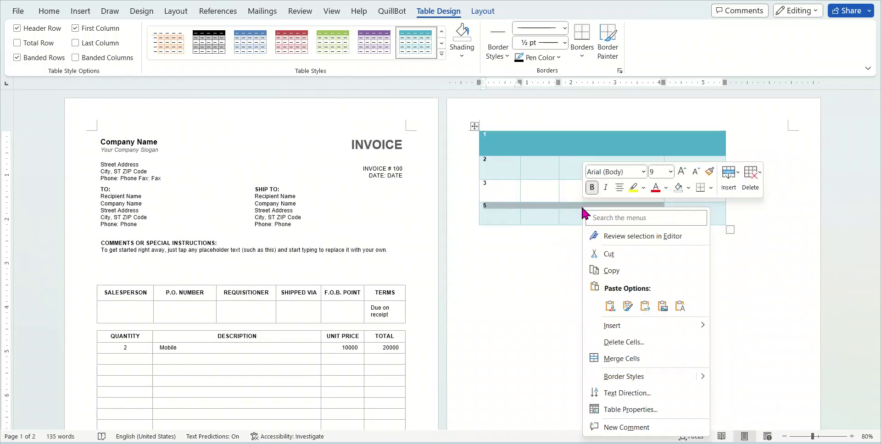
click(622, 342)
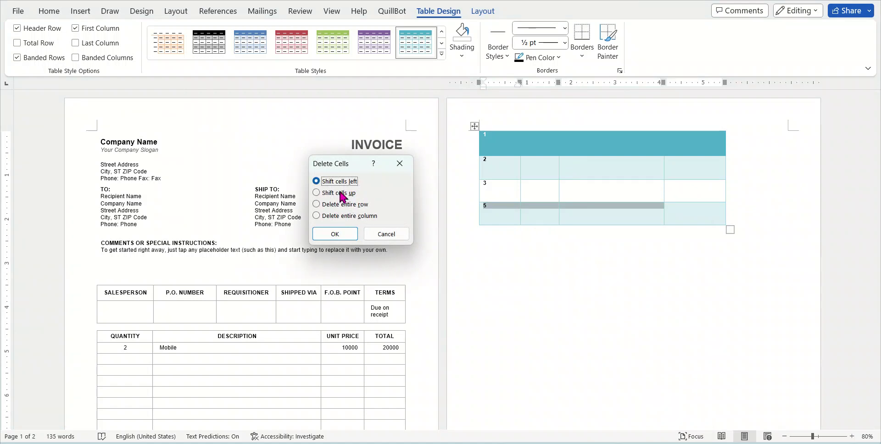
click(335, 234)
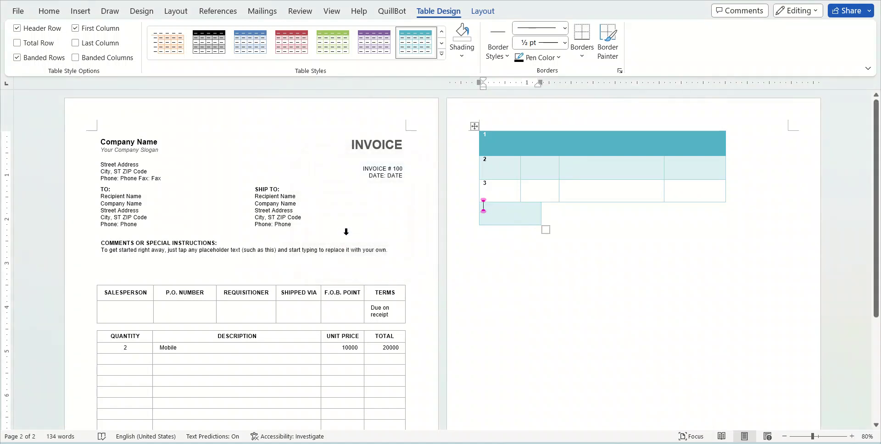
key(ctrl+z)
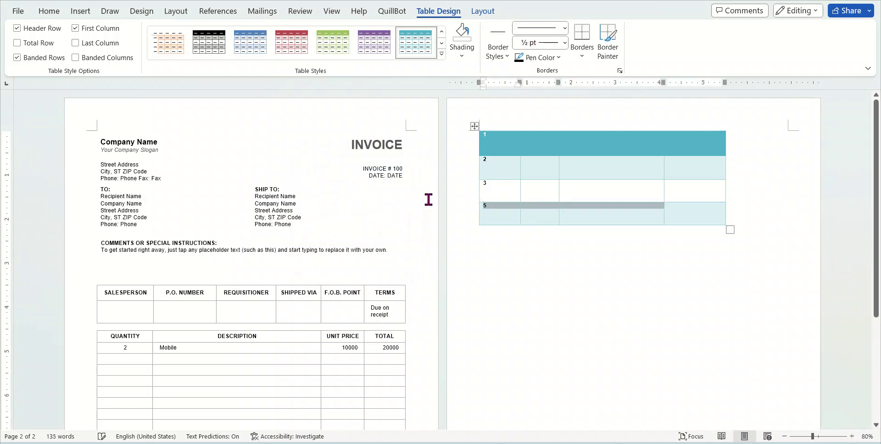
right_click(597, 207)
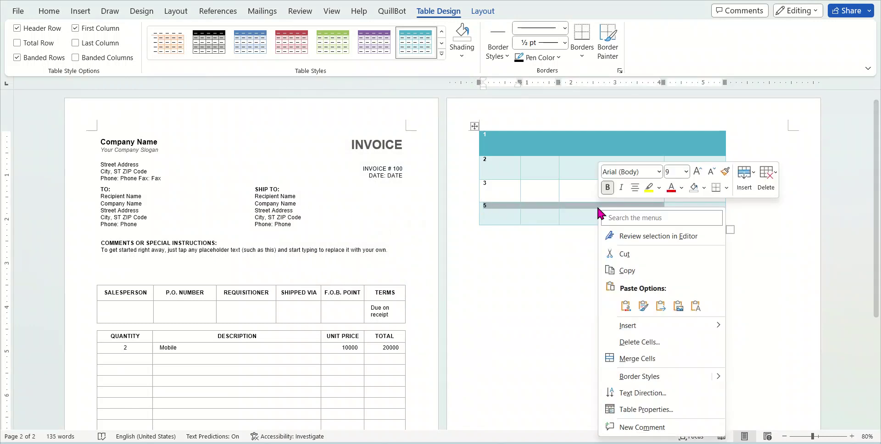
click(636, 343)
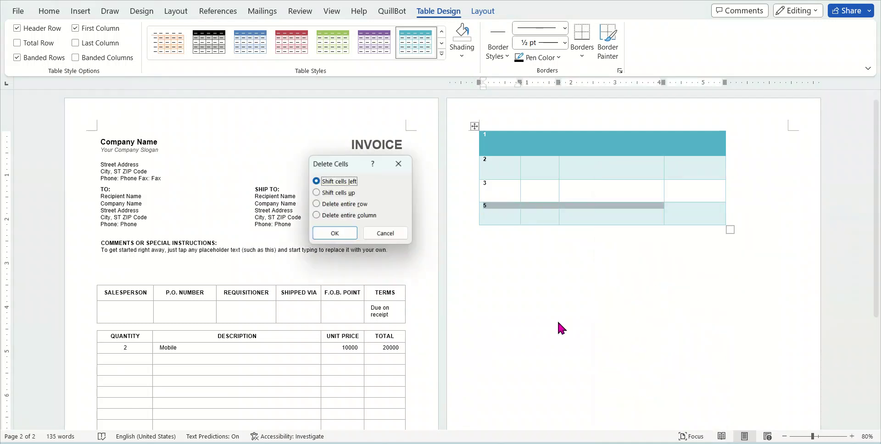
click(347, 198)
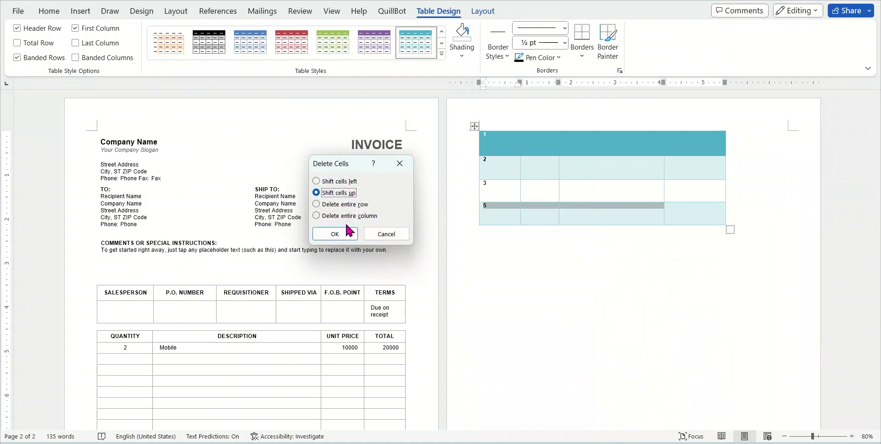
click(345, 232)
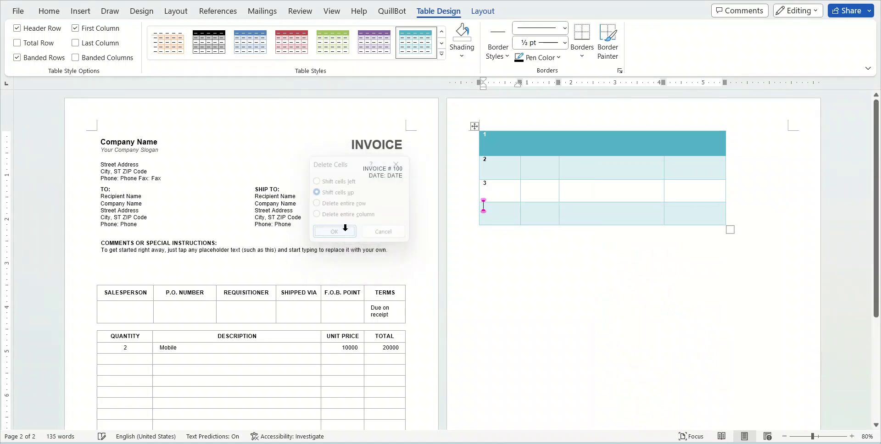
click(603, 214)
key(ctrl+z)
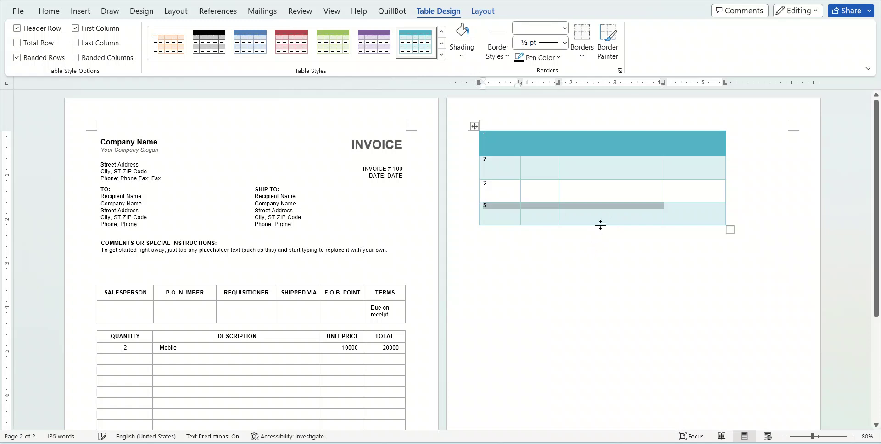
right_click(607, 218)
click(651, 120)
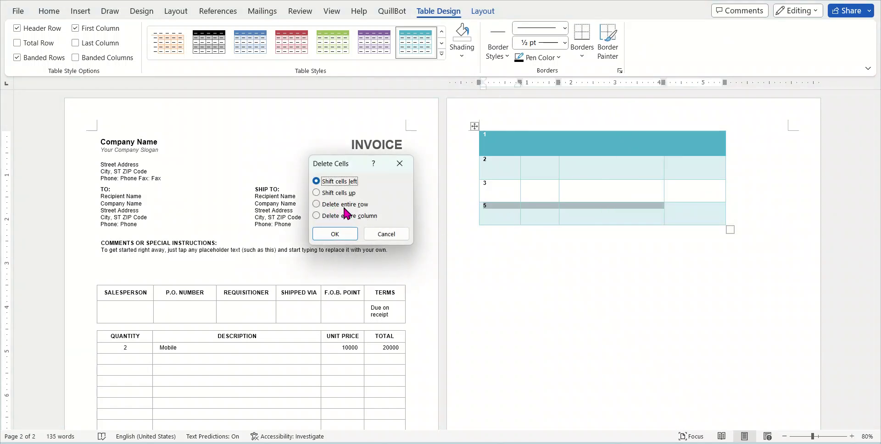
click(335, 216)
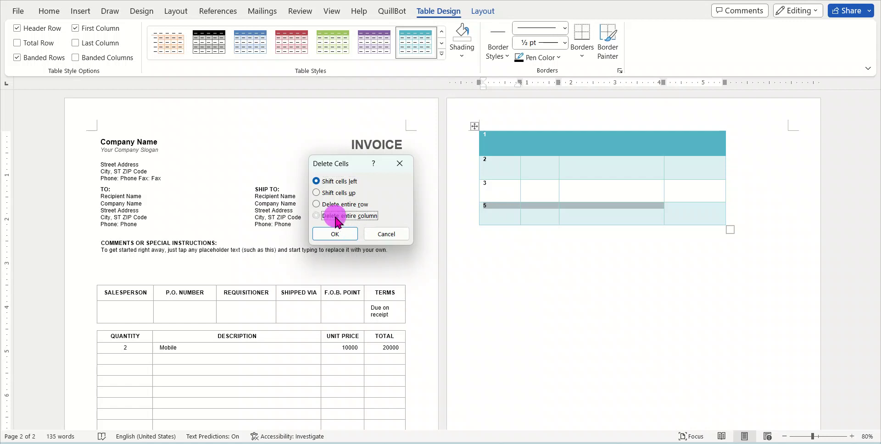
click(333, 233)
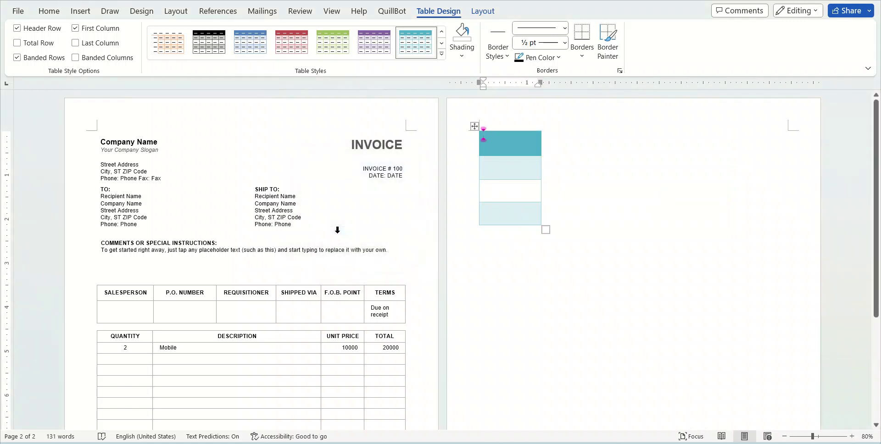
key(ctrl+z)
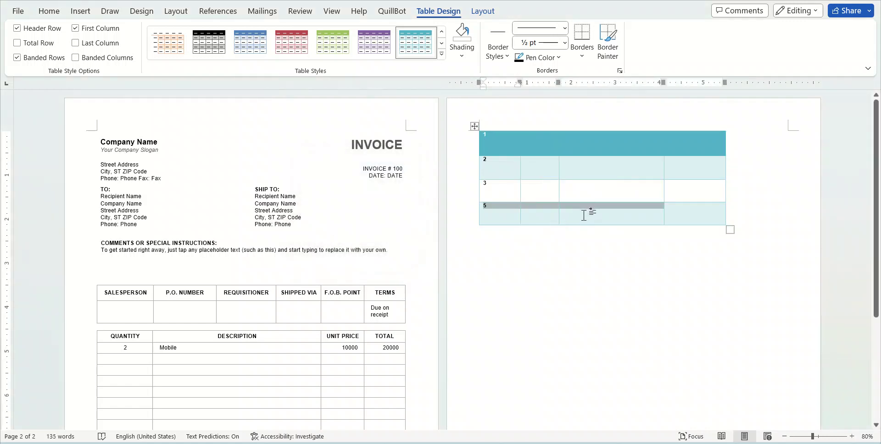
right_click(595, 207)
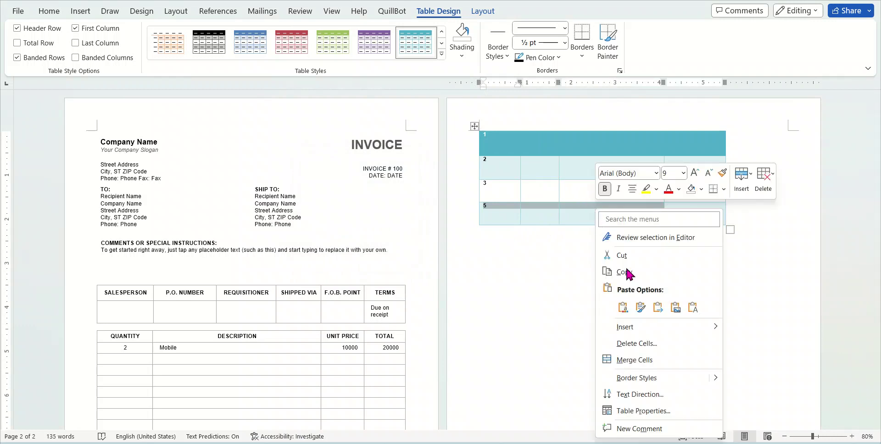
click(668, 341)
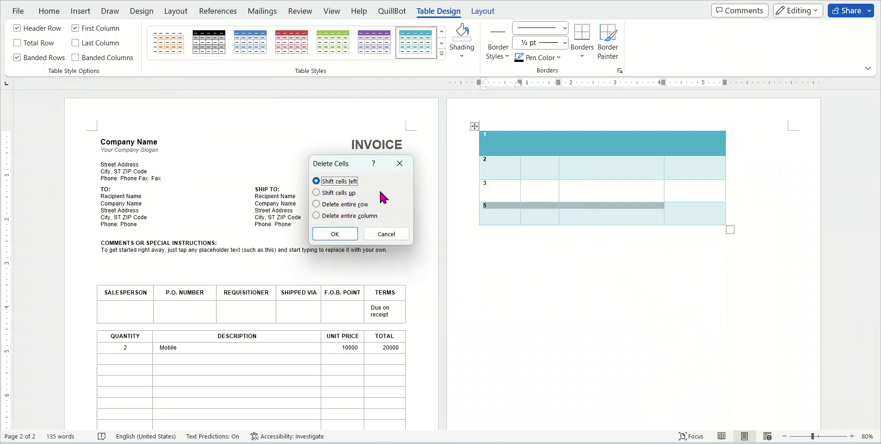
click(389, 234)
click(697, 210)
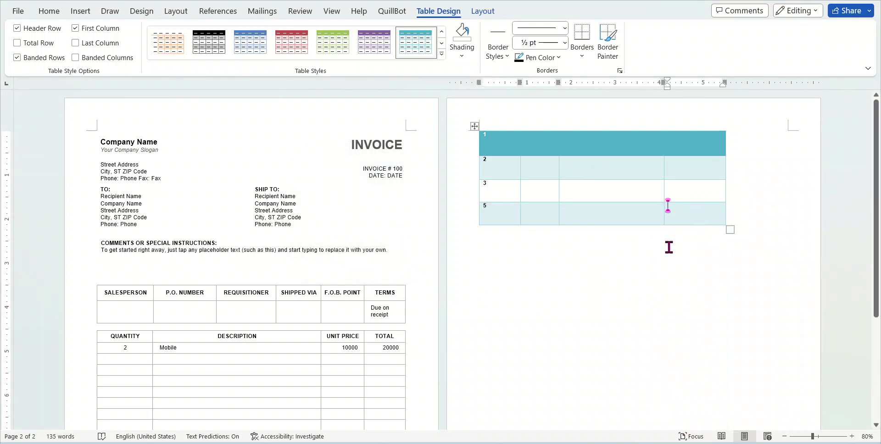
scroll(667, 235, down, 5)
Insert cells at the table's last cell with Shift cells down, adding an empty bottom row
click(396, 301)
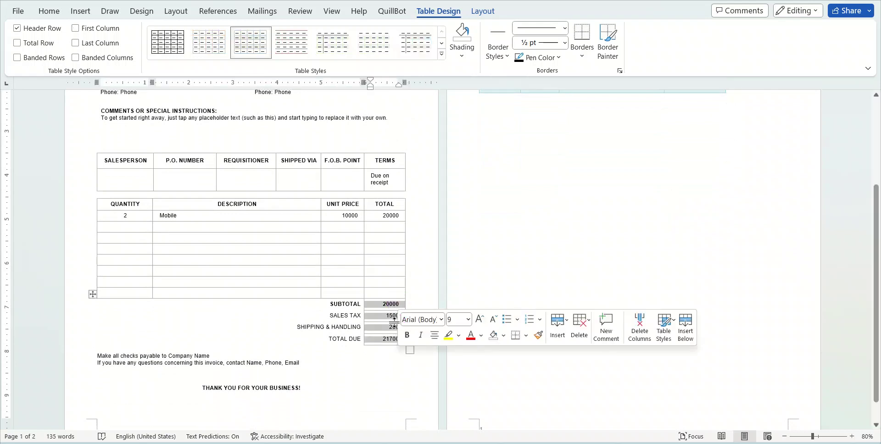
scroll(692, 273, up, 3)
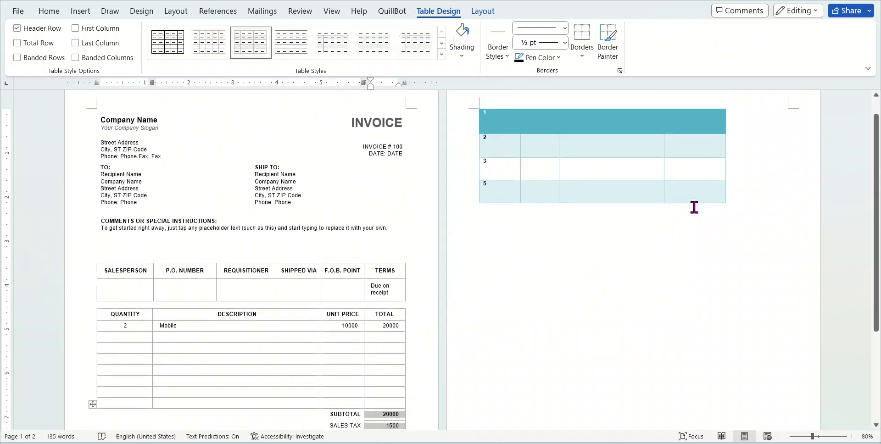
click(697, 188)
right_click(703, 190)
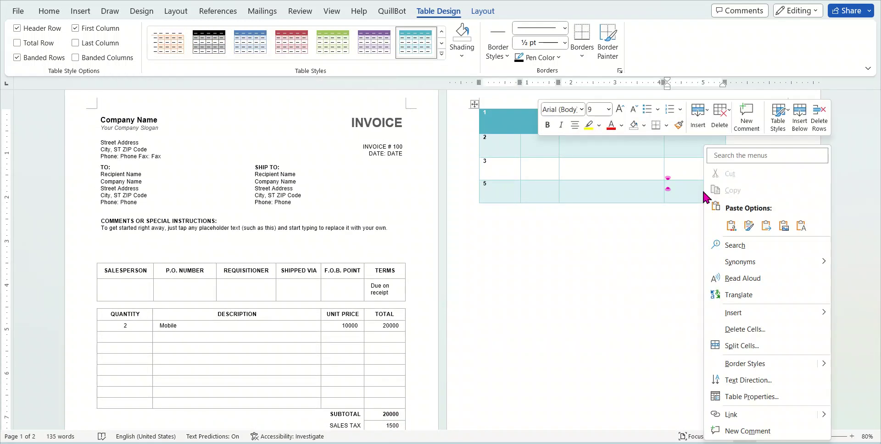
mouse_move(744, 316)
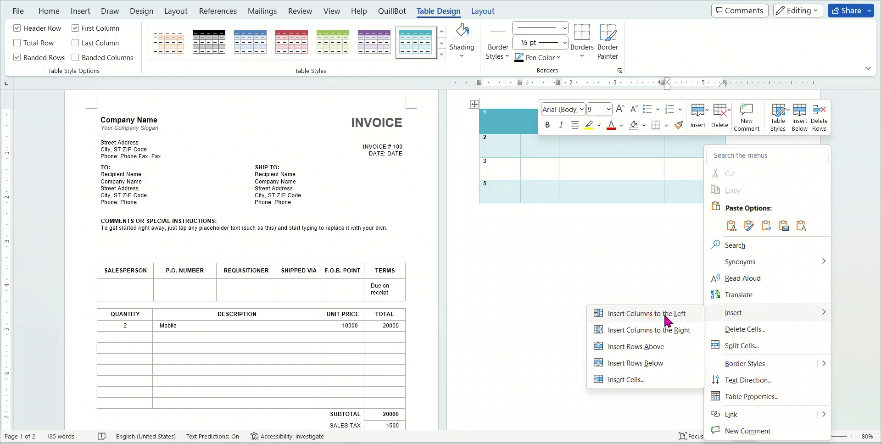
click(655, 379)
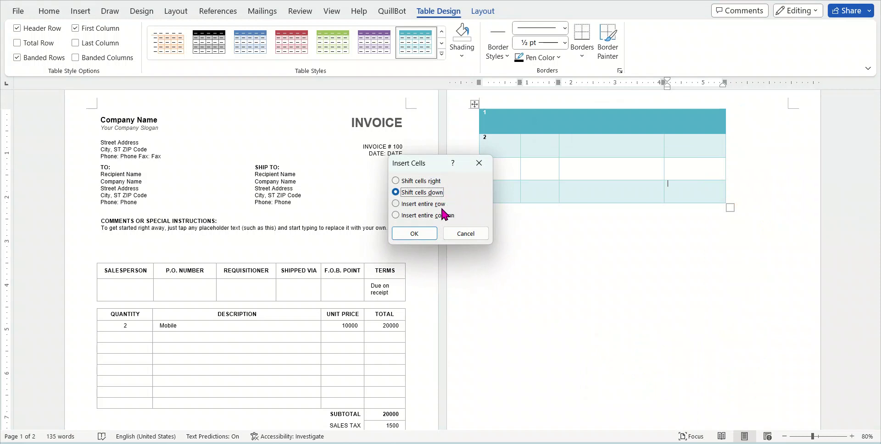
click(421, 234)
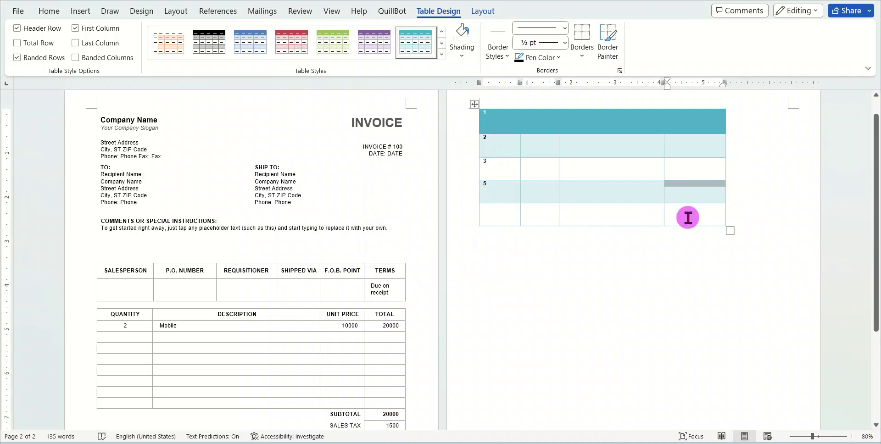
drag(697, 213, 514, 214)
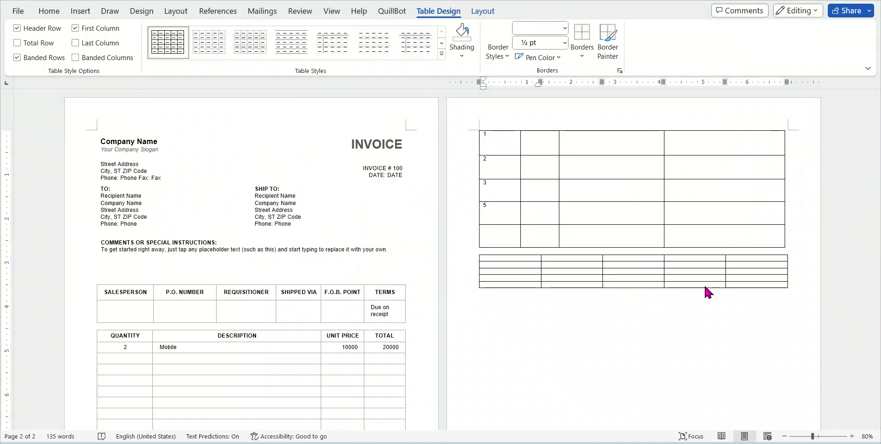
Place the cursor in row 4, column 4 of the small second table and show Layout options
click(618, 275)
drag(651, 286, 491, 259)
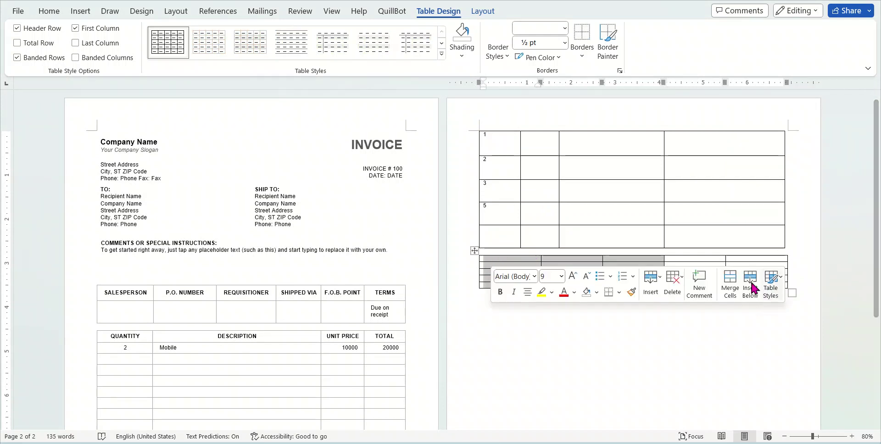
click(680, 260)
click(688, 276)
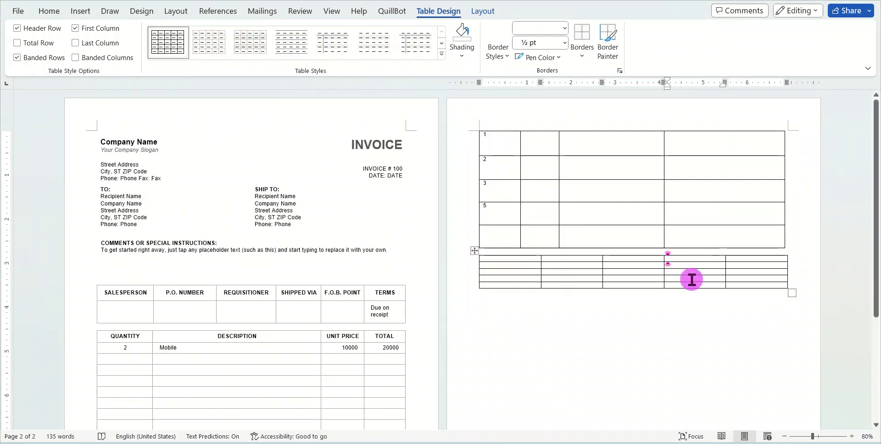
click(688, 286)
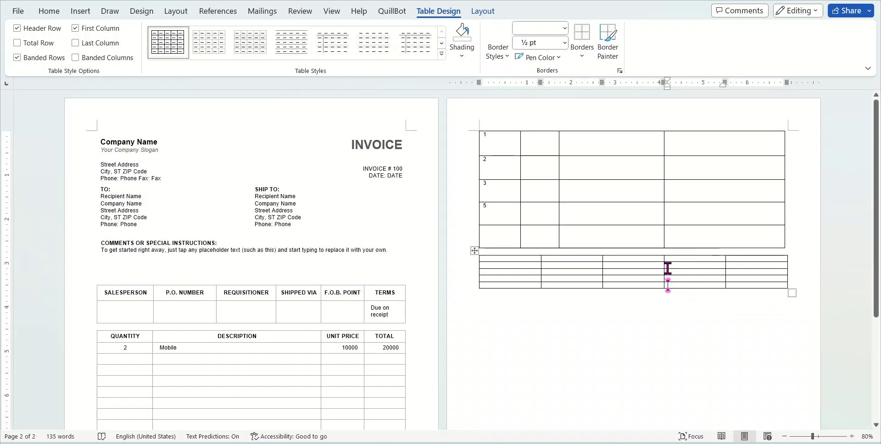
click(485, 17)
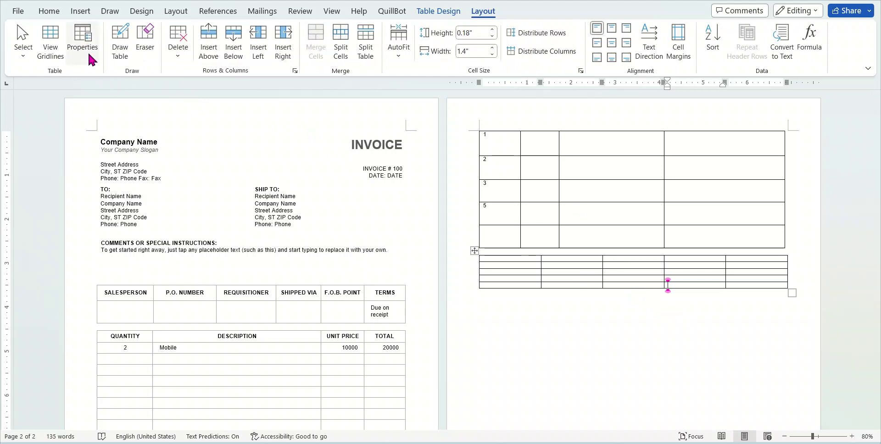
With the Eraser, remove the lower table's inner row borders and its large left cell
click(146, 41)
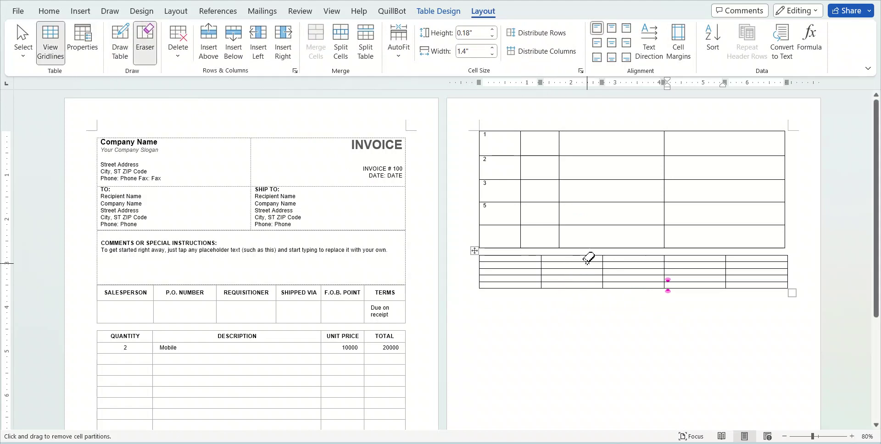
drag(589, 260, 553, 297)
drag(560, 260, 495, 291)
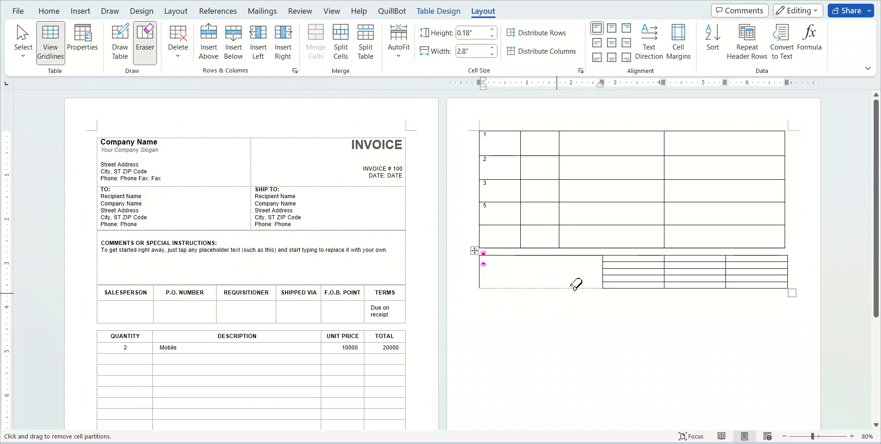
mouse_move(634, 259)
mouse_down()
mouse_move(618, 289)
mouse_move(584, 281)
mouse_move(604, 281)
mouse_move(620, 300)
mouse_up()
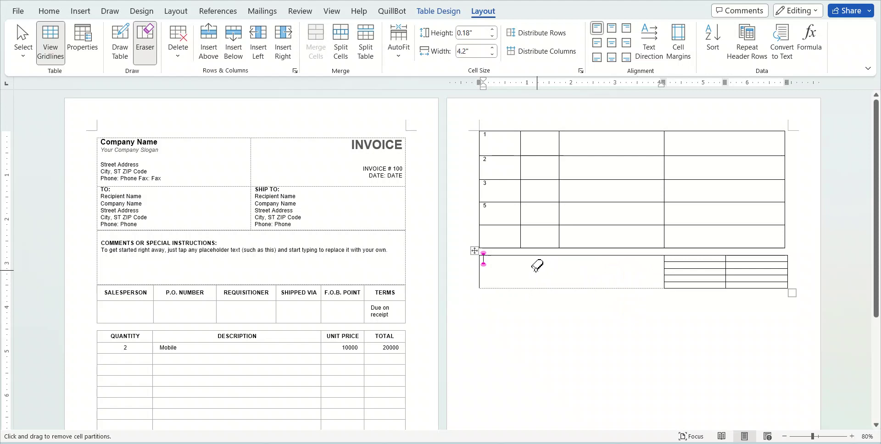
click(512, 251)
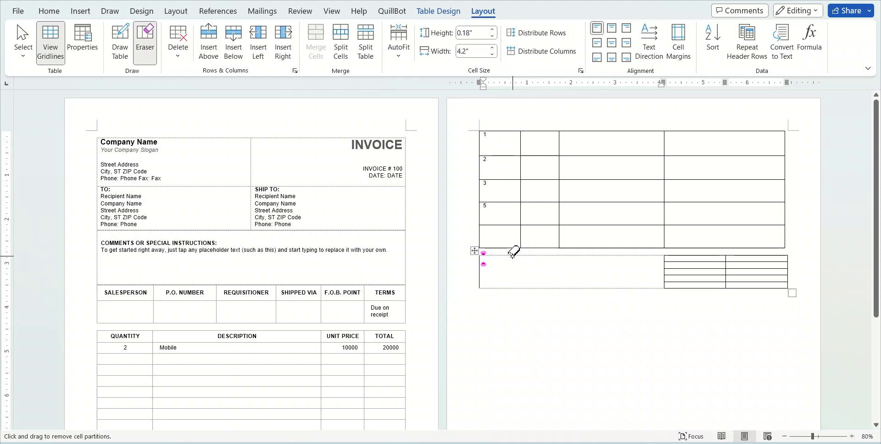
click(479, 274)
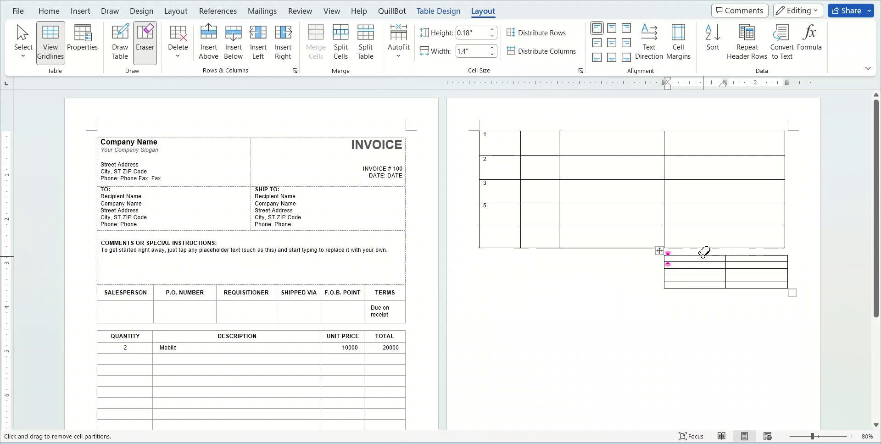
mouse_move(672, 260)
mouse_down()
mouse_move(668, 289)
mouse_move(656, 296)
mouse_up()
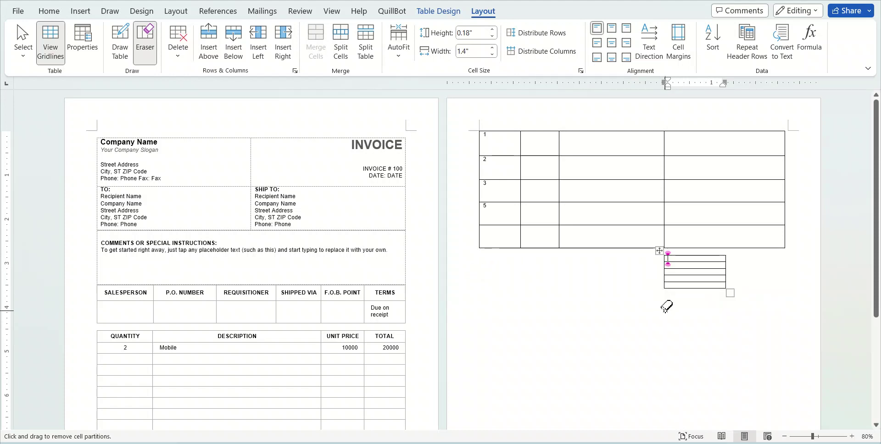
Undo the last erase, then erase the small table's row borders and empty left cell
key(ctrl+z)
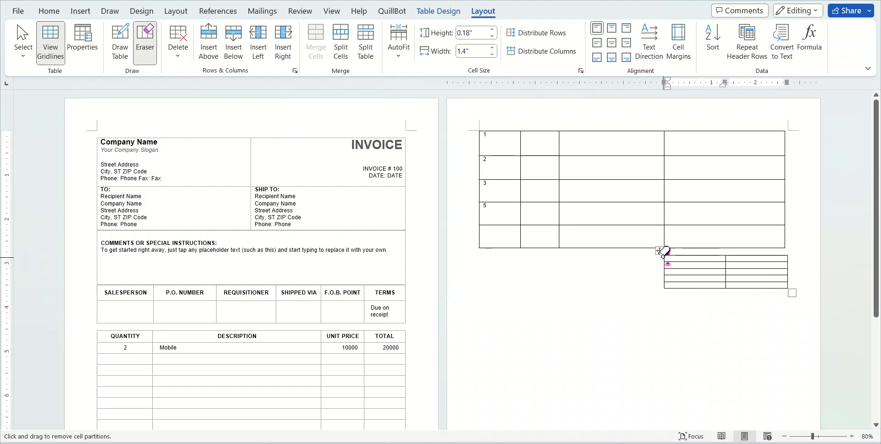
click(704, 263)
drag(705, 263, 696, 282)
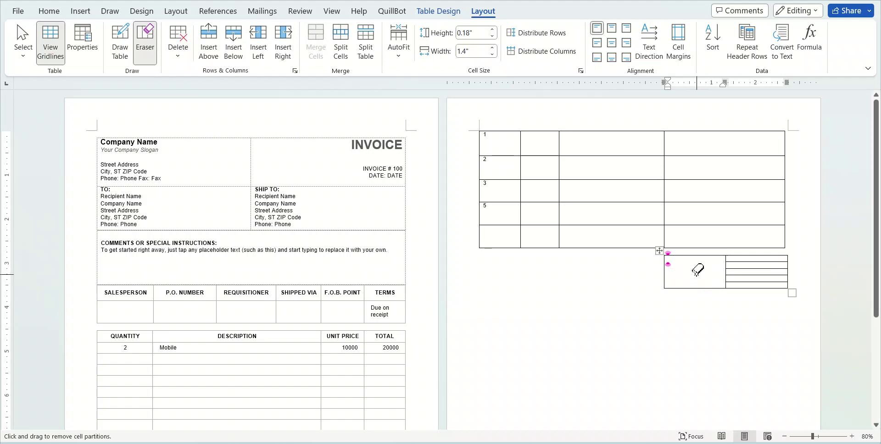
drag(700, 254, 701, 254)
drag(698, 282, 696, 305)
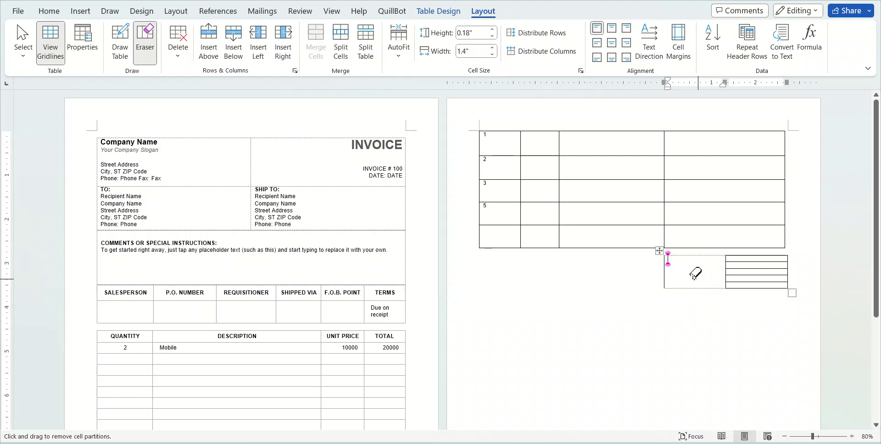
mouse_move(665, 273)
mouse_down()
mouse_move(649, 275)
mouse_move(662, 291)
mouse_up()
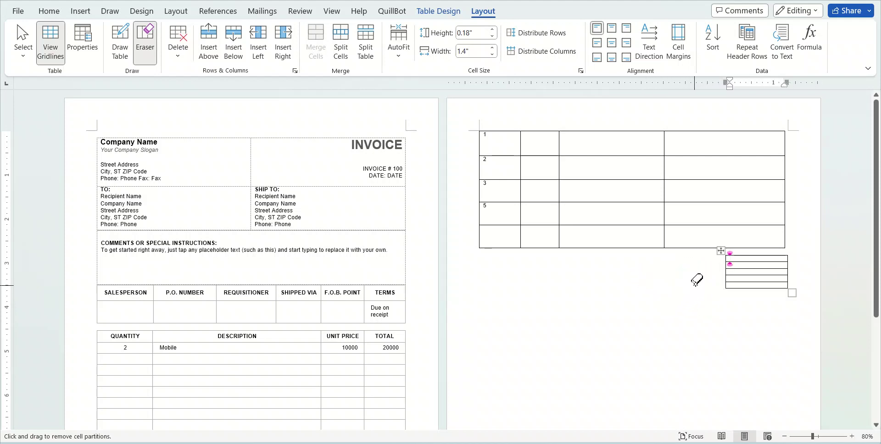
click(686, 330)
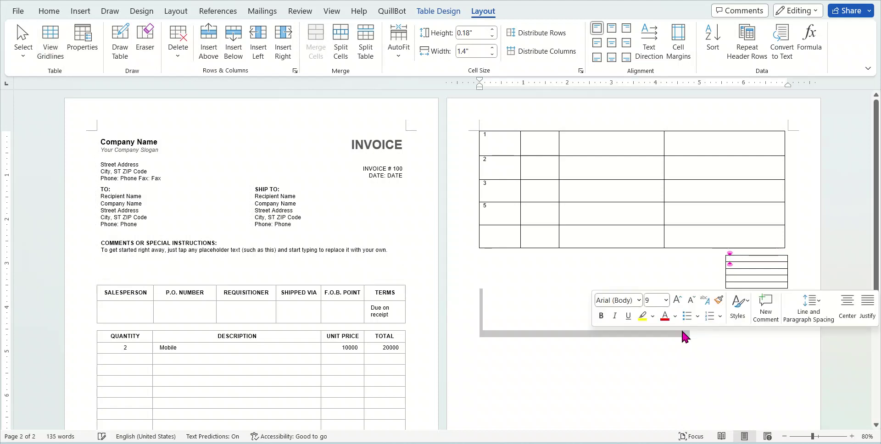
Nudge the small side table slightly upward beneath the big table's right side
click(684, 269)
click(720, 250)
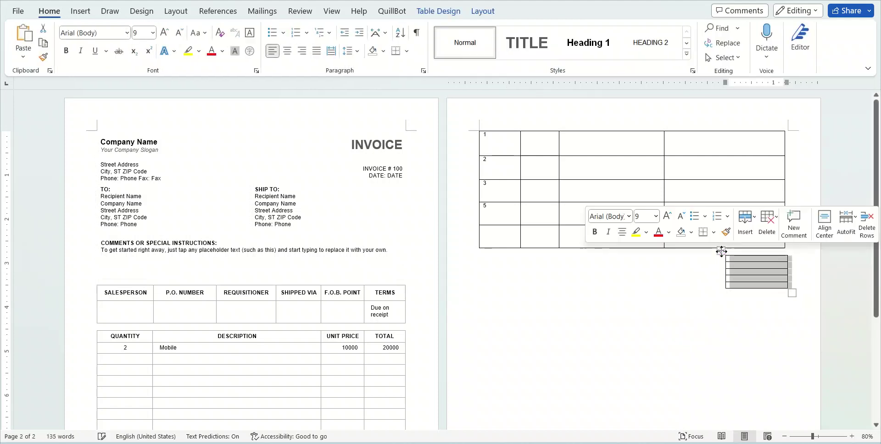
mouse_move(721, 250)
mouse_down()
mouse_move(483, 262)
mouse_move(479, 246)
mouse_move(730, 246)
mouse_move(720, 244)
mouse_up()
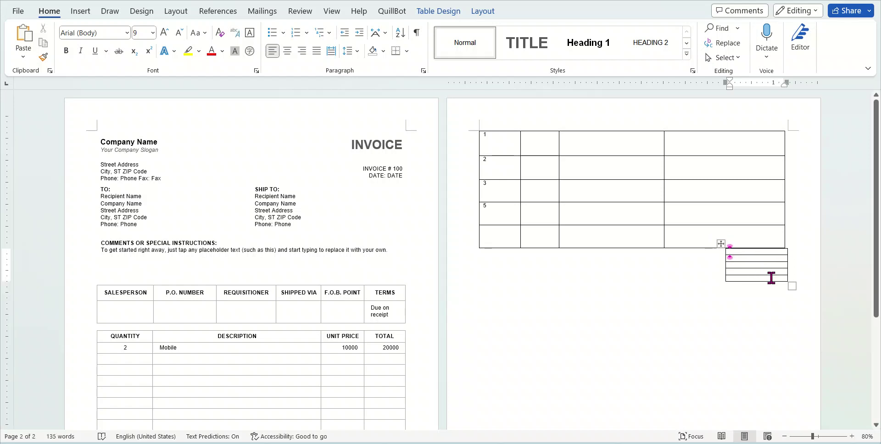
click(720, 244)
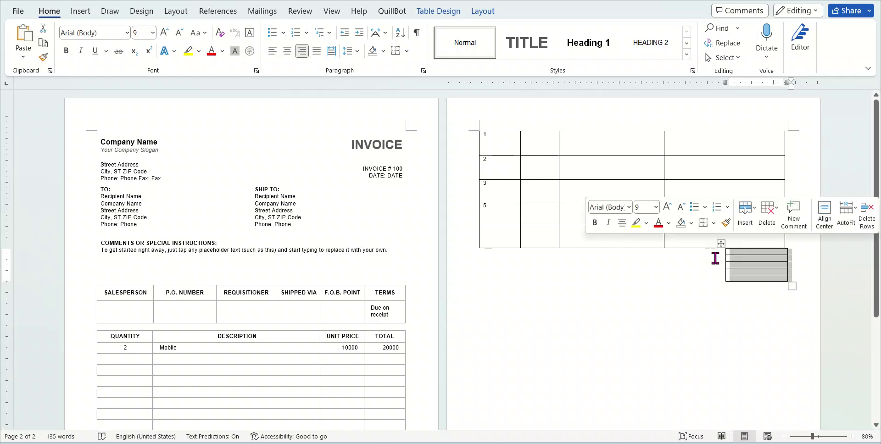
click(717, 303)
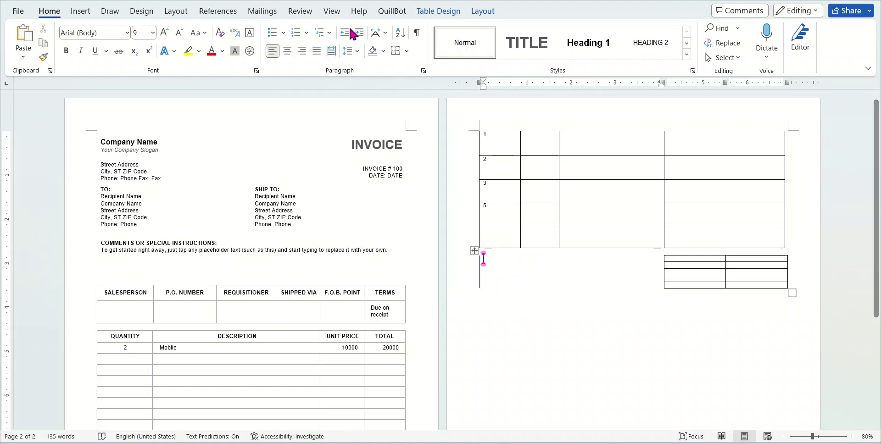
Browse the Table Styles gallery without applying a style, then return into the small table
click(442, 16)
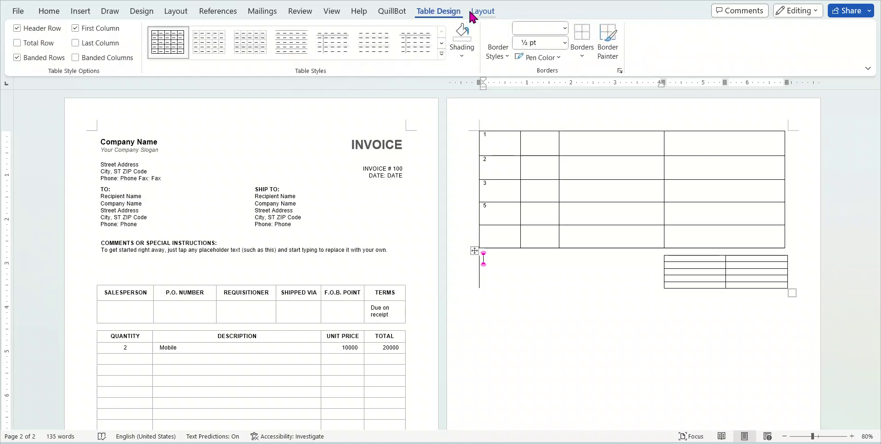
click(441, 54)
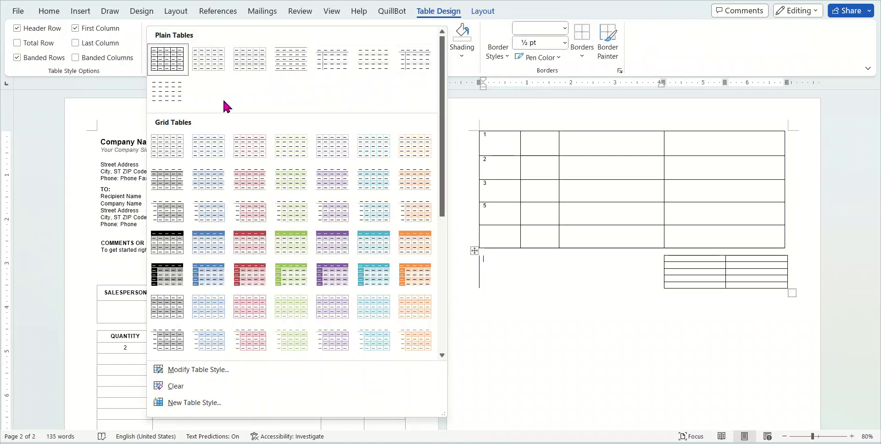
click(582, 267)
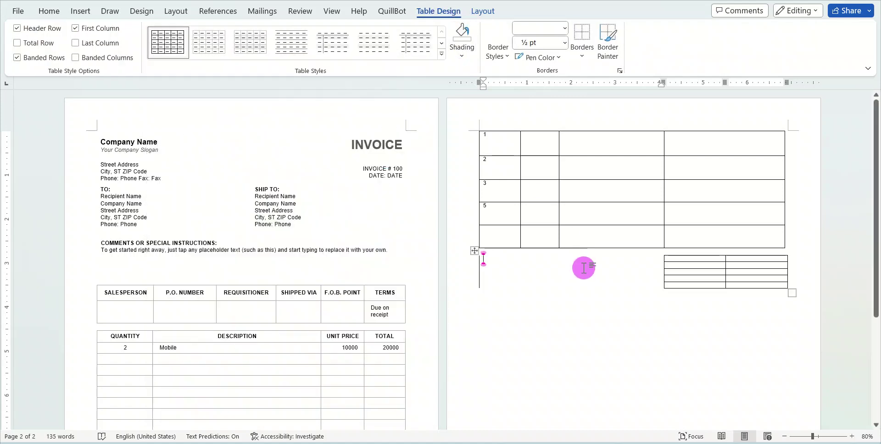
click(687, 283)
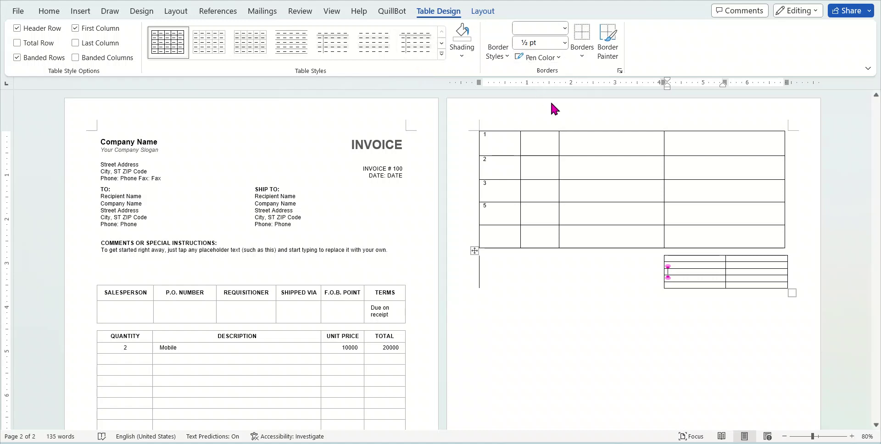
Erase the borders of the small table's left column with the Eraser
click(483, 13)
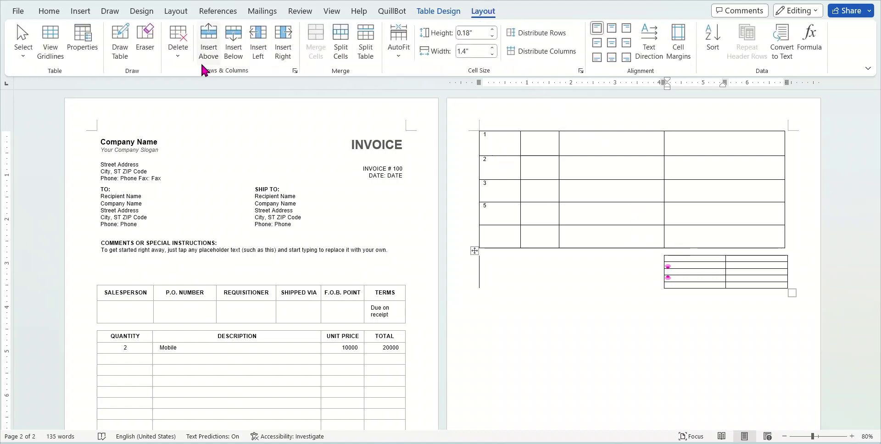
click(144, 45)
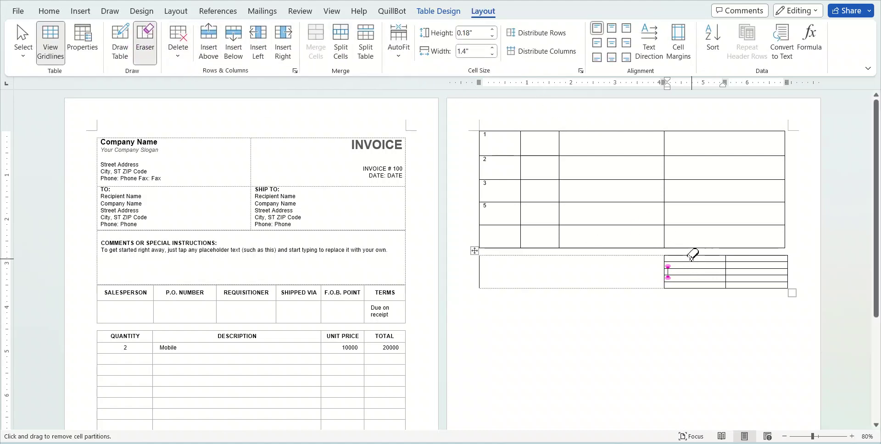
mouse_move(693, 257)
mouse_down()
mouse_move(657, 287)
mouse_move(668, 294)
mouse_up()
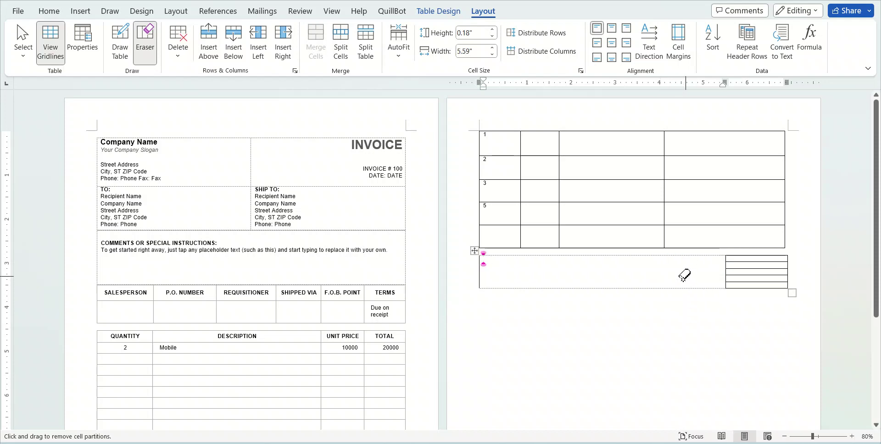
scroll(671, 335, down, 5)
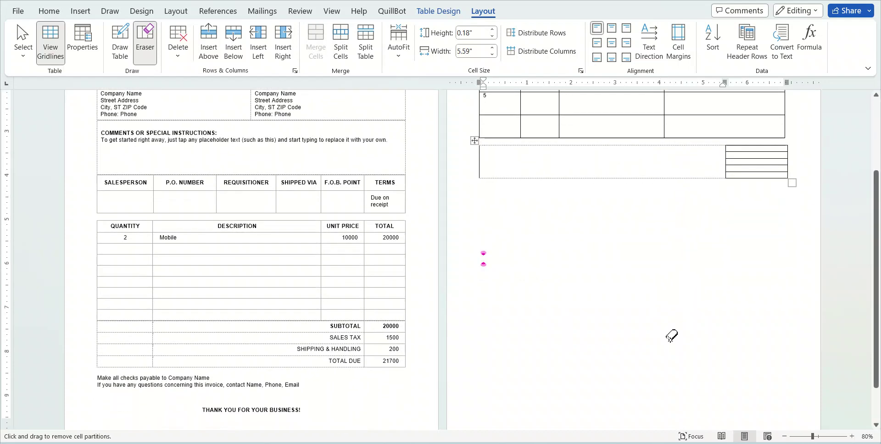
scroll(478, 336, down, 2)
scroll(179, 114, up, 5)
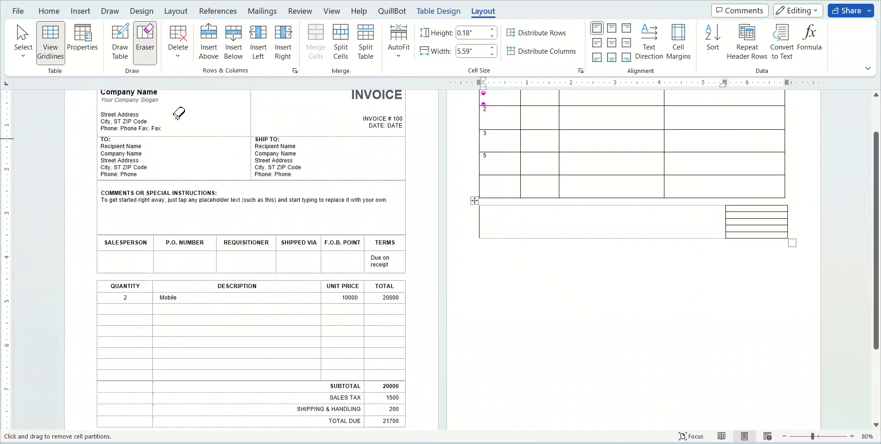
Hide gridlines, select the SUBTOTAL and SALES TAX labels in the invoice totals, then show gridlines again
click(50, 43)
scroll(321, 298, down, 3)
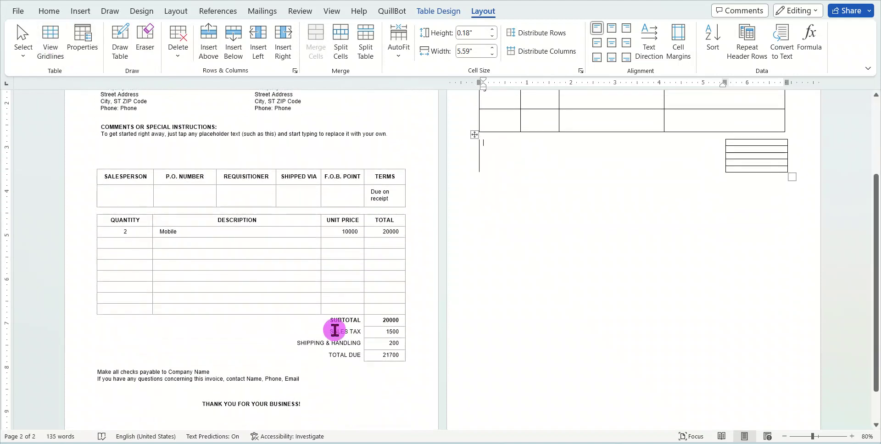
click(334, 330)
triple_click(345, 343)
double_click(344, 320)
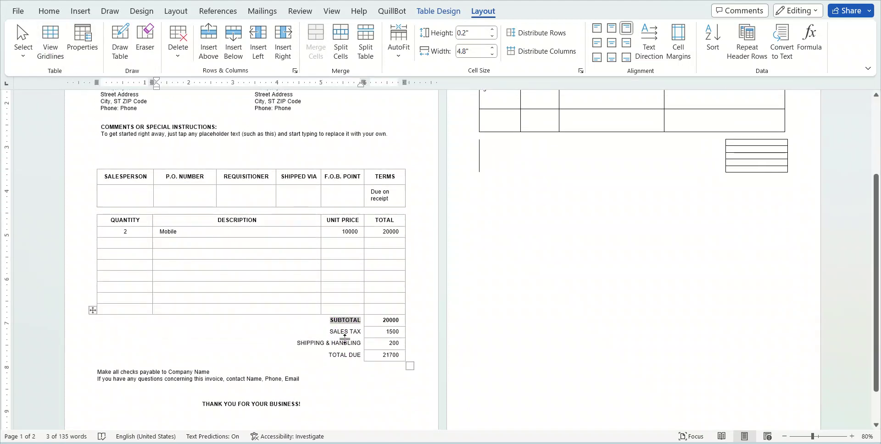
click(92, 310)
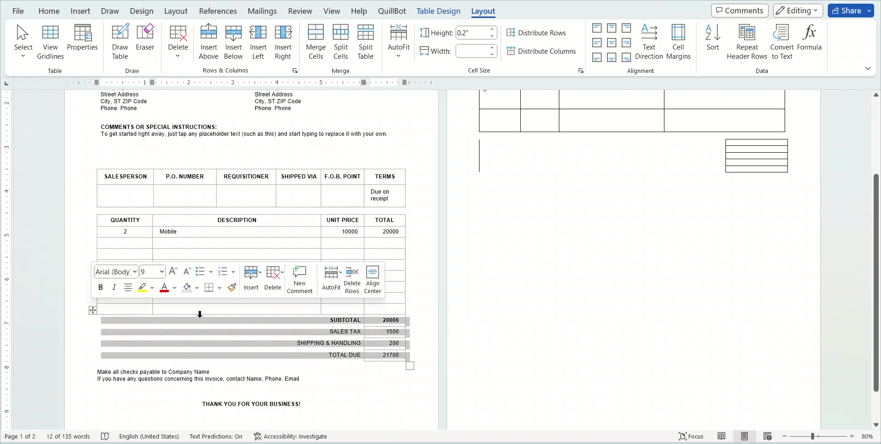
triple_click(254, 331)
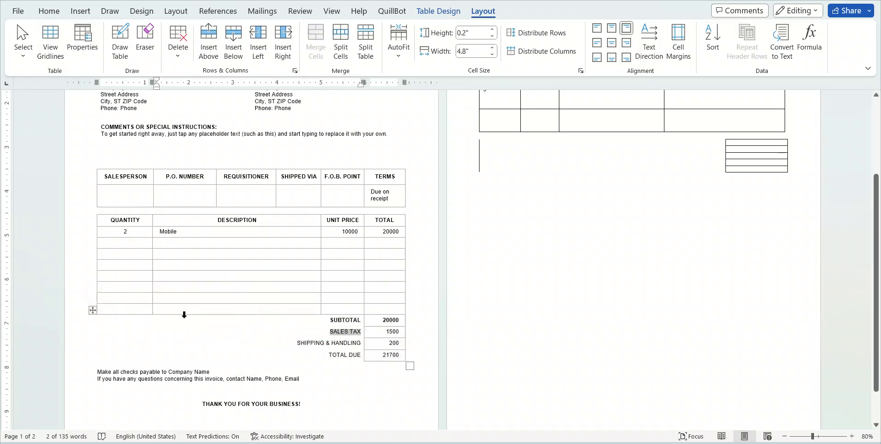
click(59, 43)
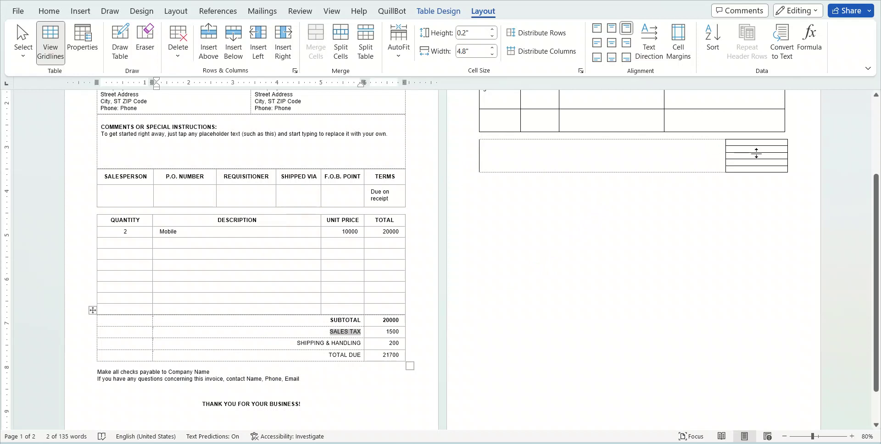
Make the lower table's totals rows taller and nudge the table snug beneath the upper table
drag(759, 154, 741, 207)
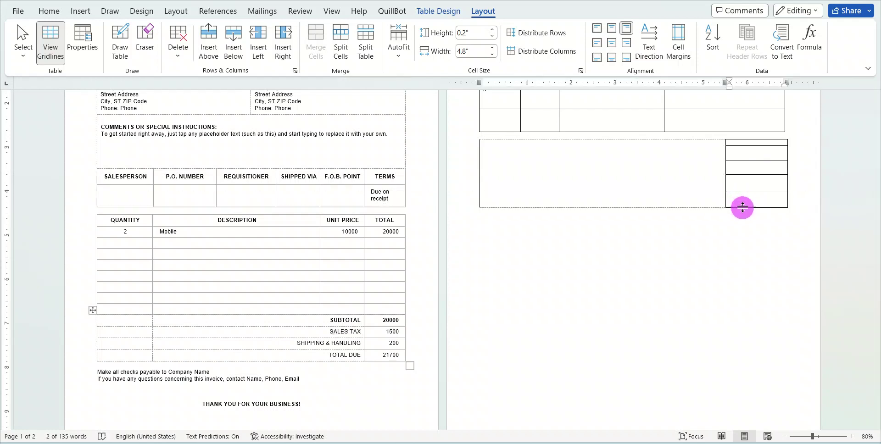
drag(753, 146, 751, 158)
click(496, 136)
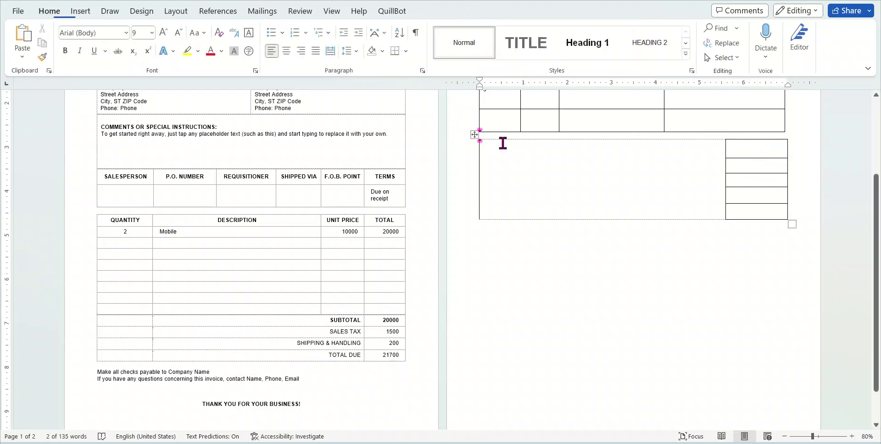
mouse_move(477, 122)
mouse_down()
mouse_move(477, 135)
mouse_move(468, 130)
mouse_move(477, 139)
mouse_move(470, 134)
mouse_up()
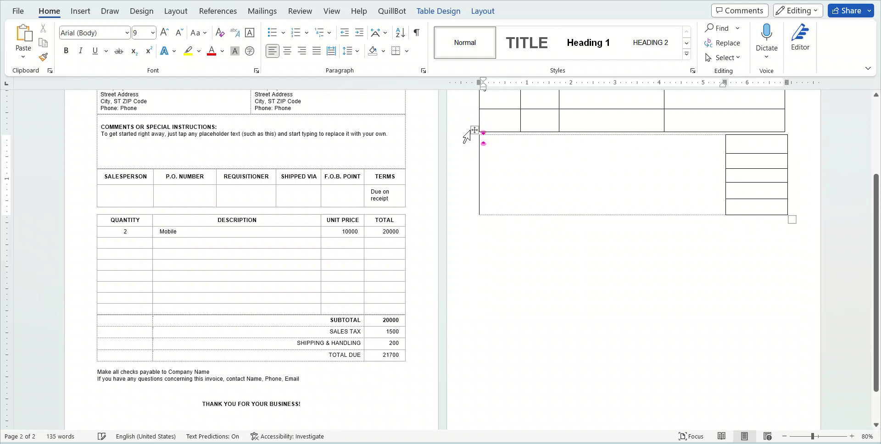
click(472, 130)
mouse_move(471, 130)
mouse_down()
mouse_move(473, 153)
mouse_move(469, 129)
mouse_up()
Put the insertion point in the lower table's large cell
click(549, 306)
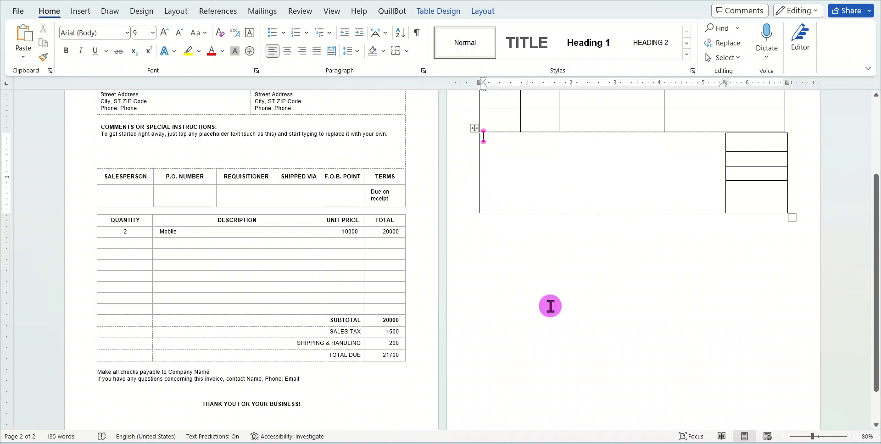
scroll(702, 247, up, 3)
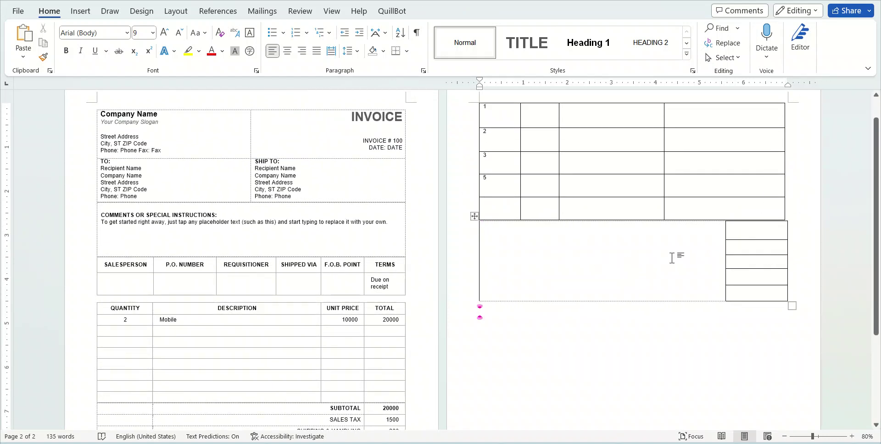
click(678, 234)
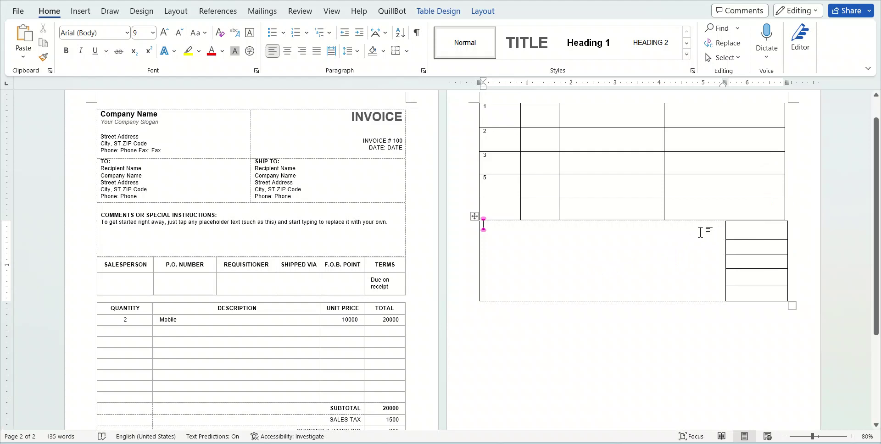
scroll(693, 236, down, 1)
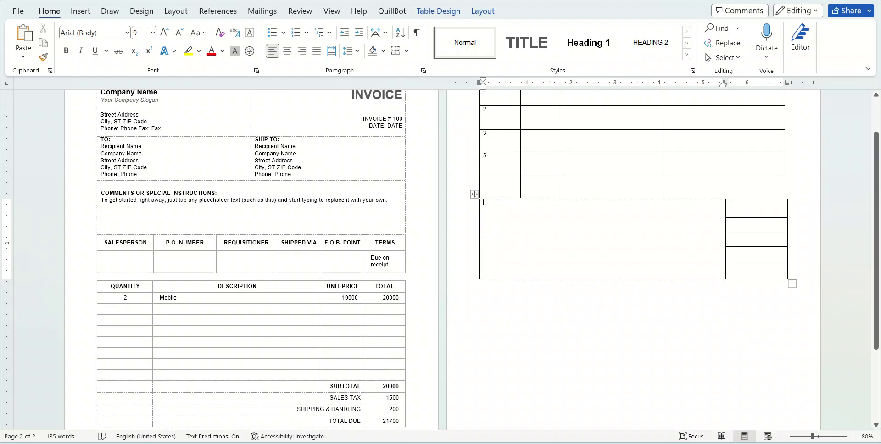
Type the Subtotal and SALES TAX labels in the lower table's large cell
text(Subtotal)
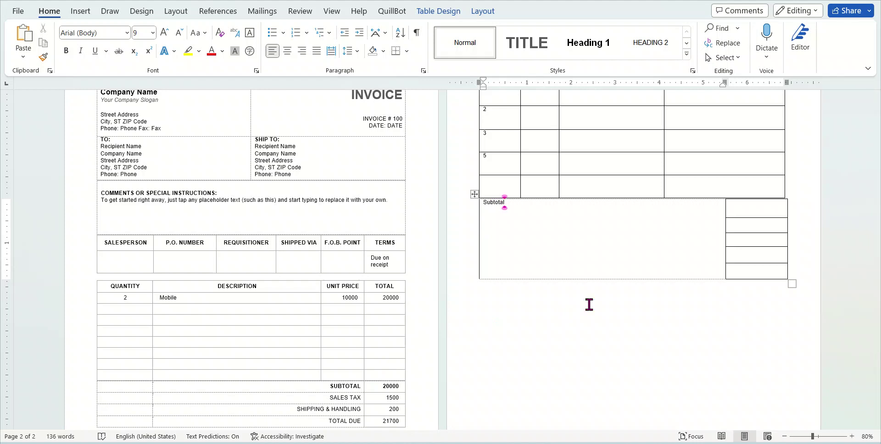
click(485, 207)
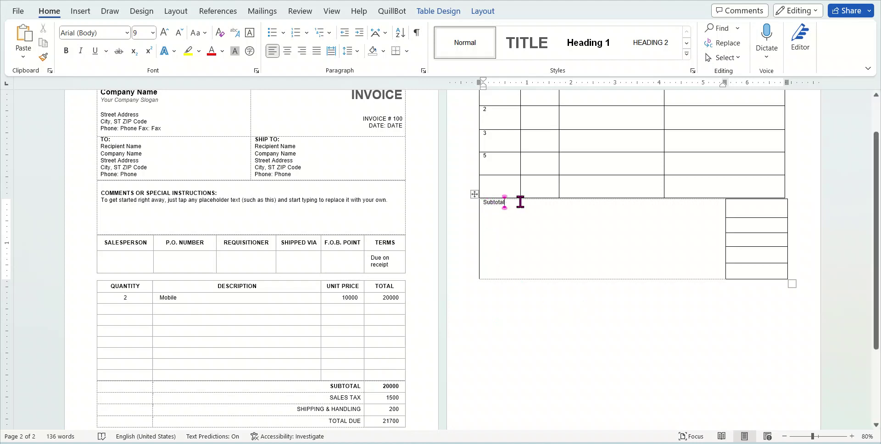
key(Home)
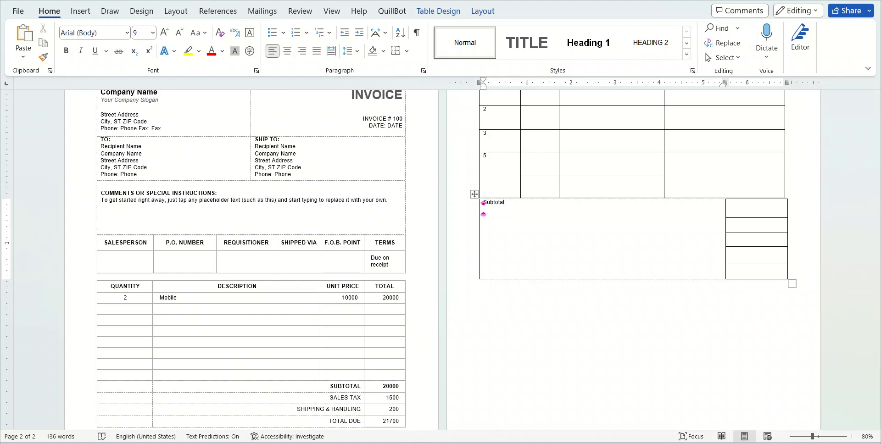
text(SALESTAX)
click(718, 227)
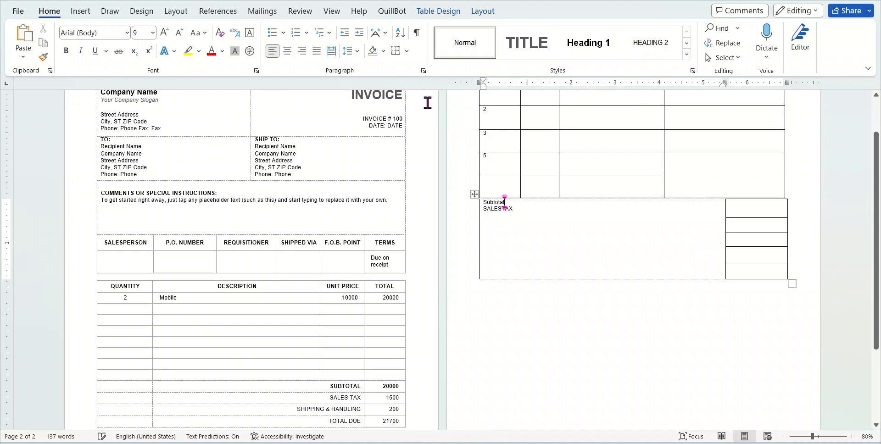
Right-align the Subtotal and SALES TAX lines
click(302, 51)
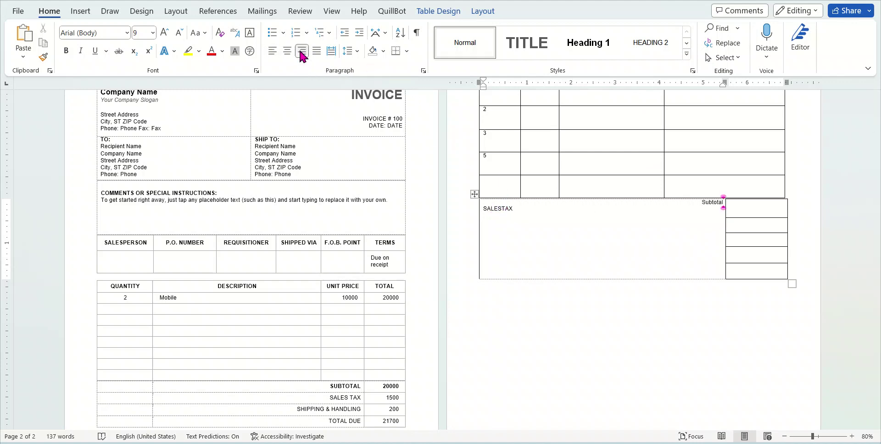
click(518, 209)
click(301, 51)
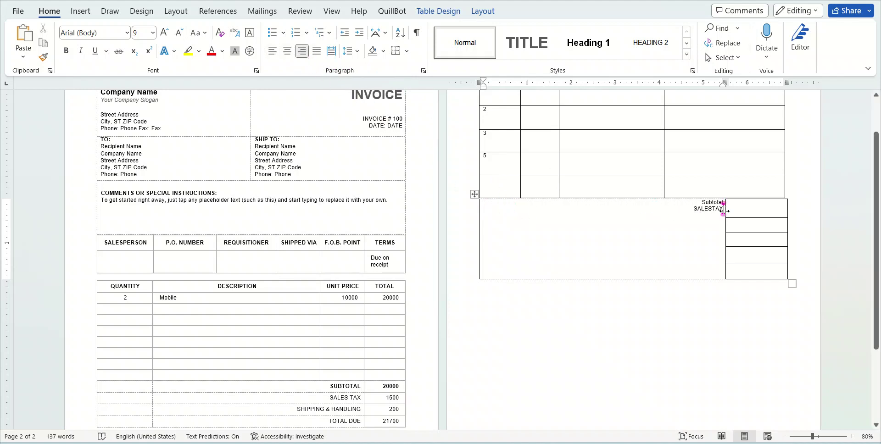
Enlarge the Subtotal label with four Grow Font steps
mouse_move(722, 208)
mouse_down()
mouse_move(688, 207)
mouse_move(722, 205)
mouse_up()
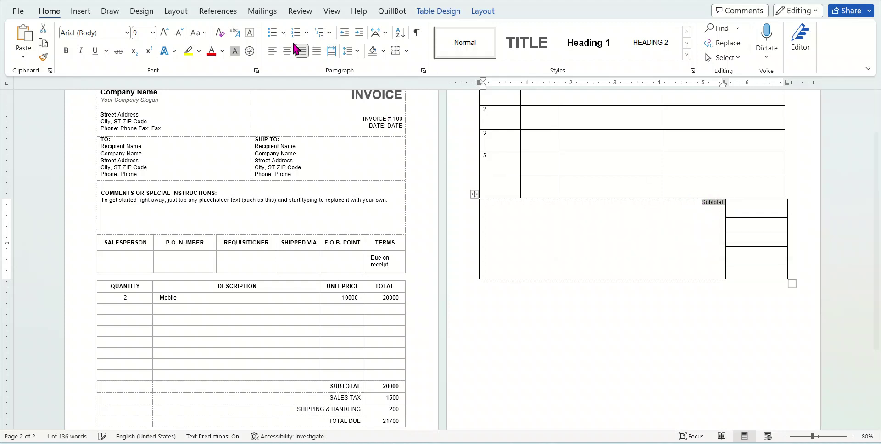
click(165, 34)
click(164, 34)
click(165, 34)
click(165, 34)
click(165, 34)
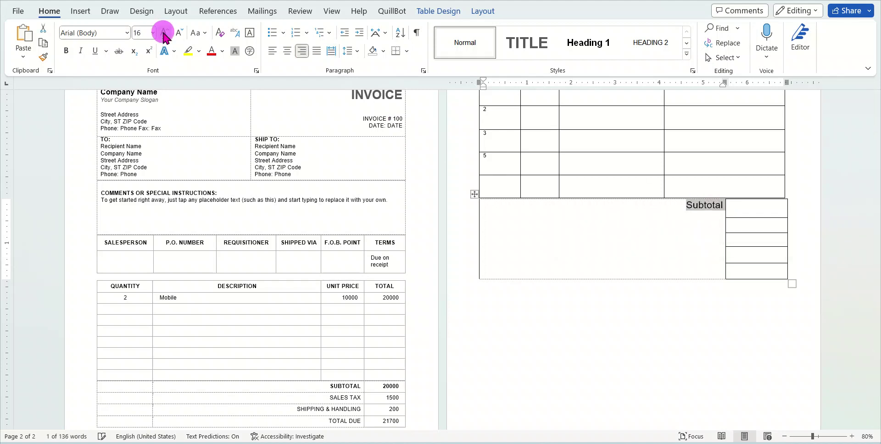
click(165, 34)
click(165, 34)
click(714, 231)
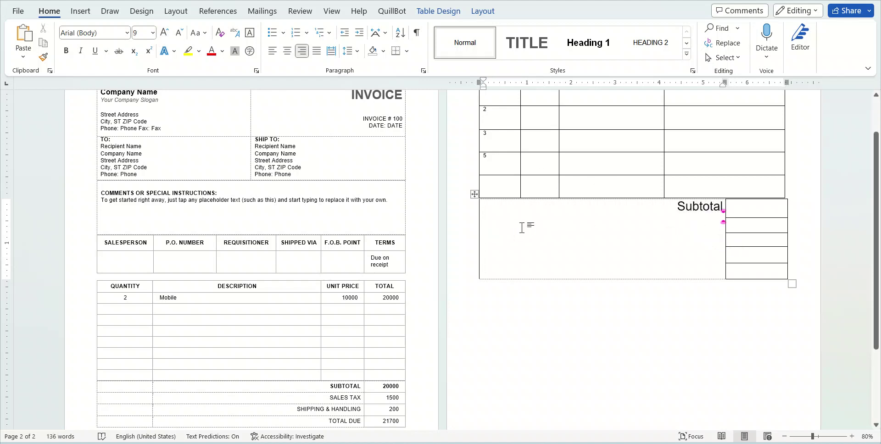
key(Return)
drag(695, 229, 722, 233)
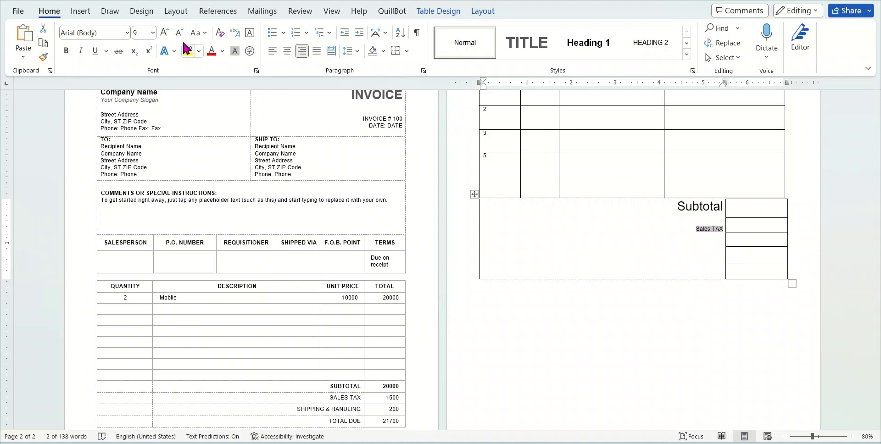
click(164, 33)
click(165, 33)
click(164, 32)
click(164, 33)
click(164, 33)
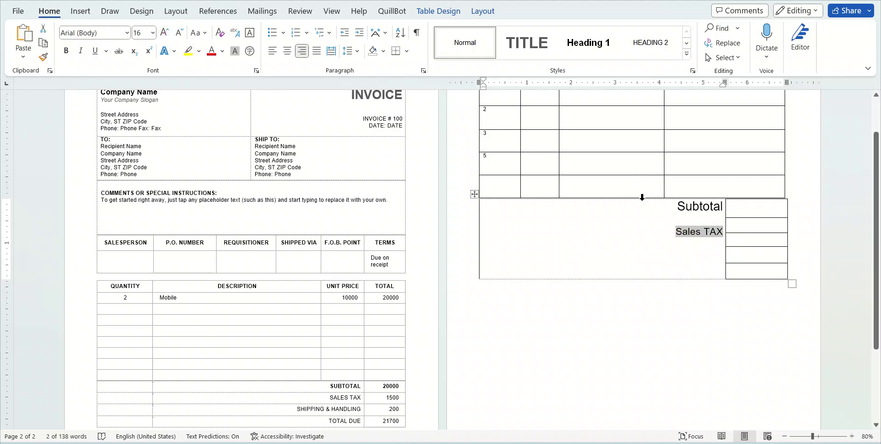
click(712, 215)
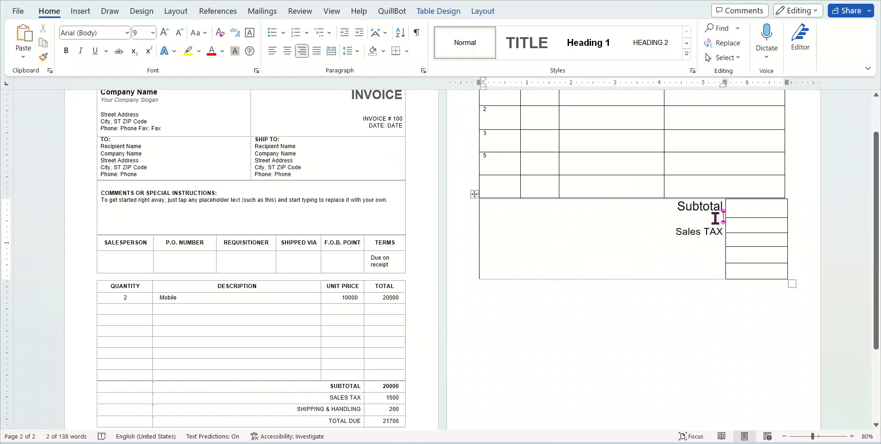
click(669, 230)
key(BackSpace)
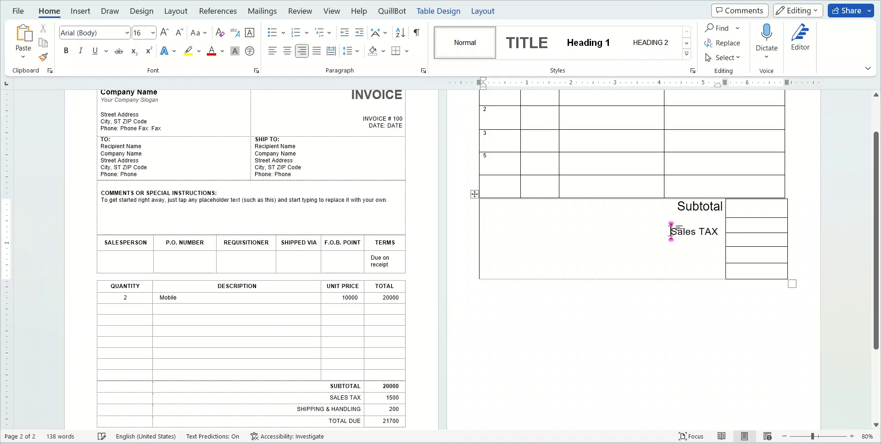
drag(716, 229, 669, 231)
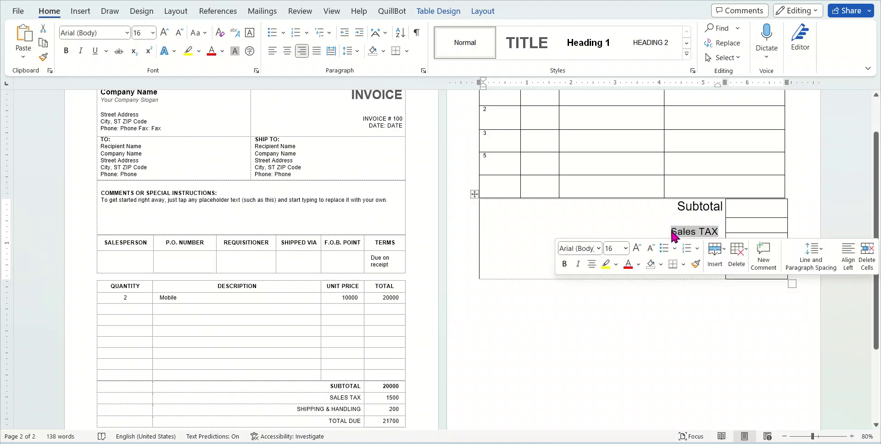
key(BackSpace)
key(BackSpace)
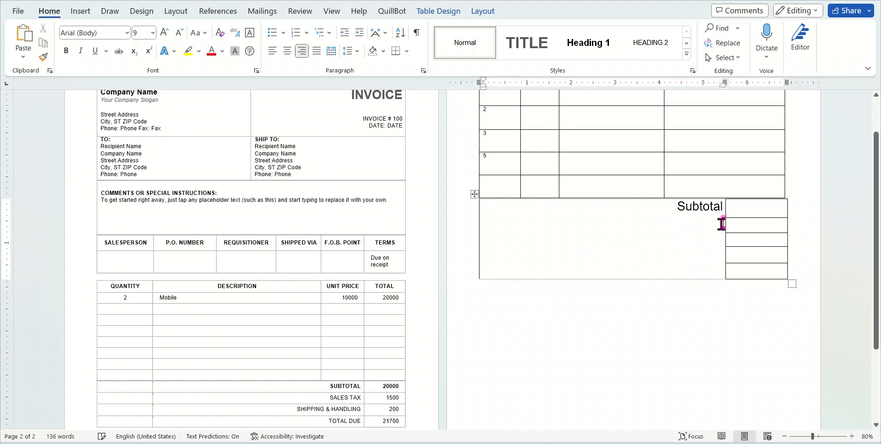
key(Down)
key(Down)
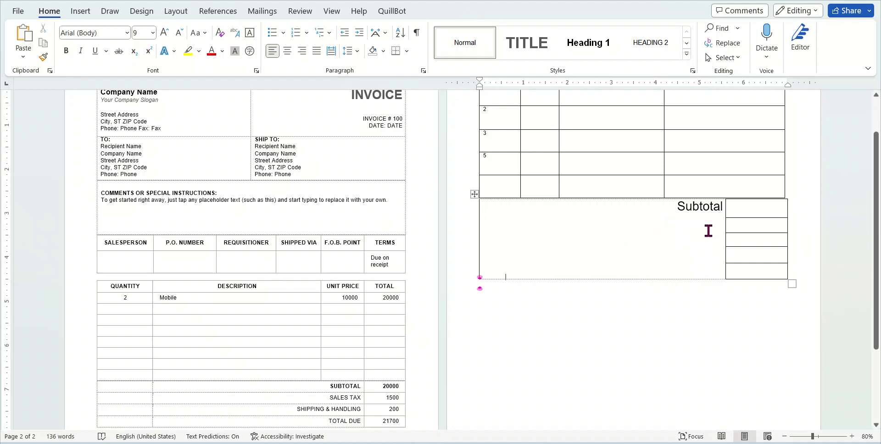
key(Up)
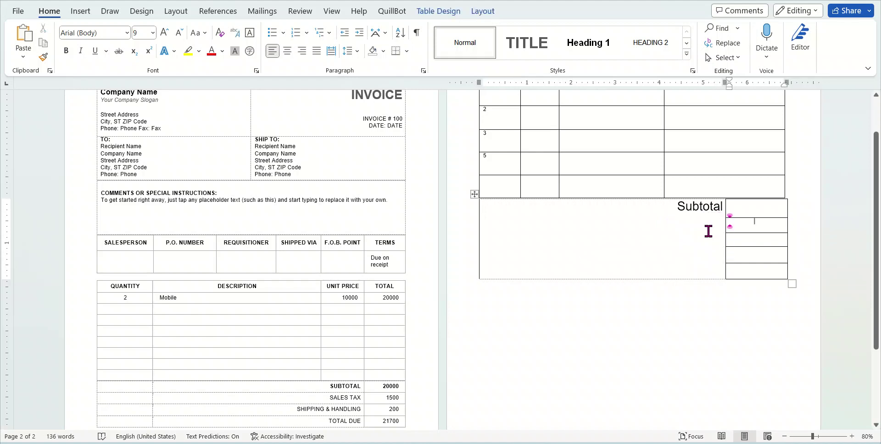
key(Up)
click(710, 229)
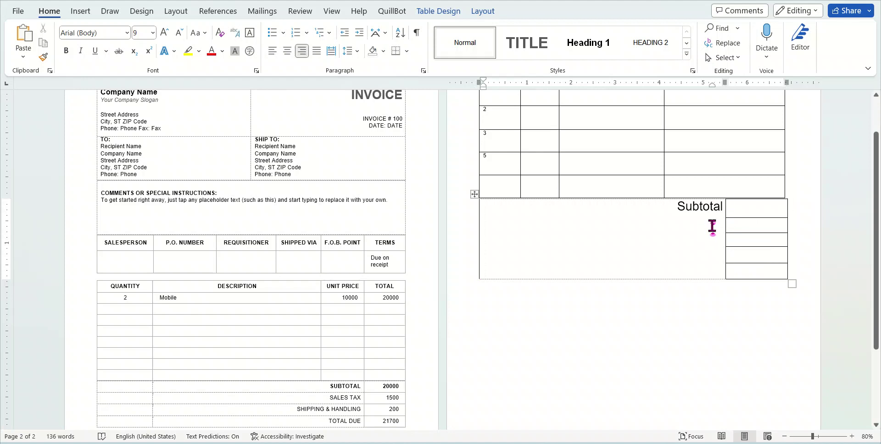
click(758, 230)
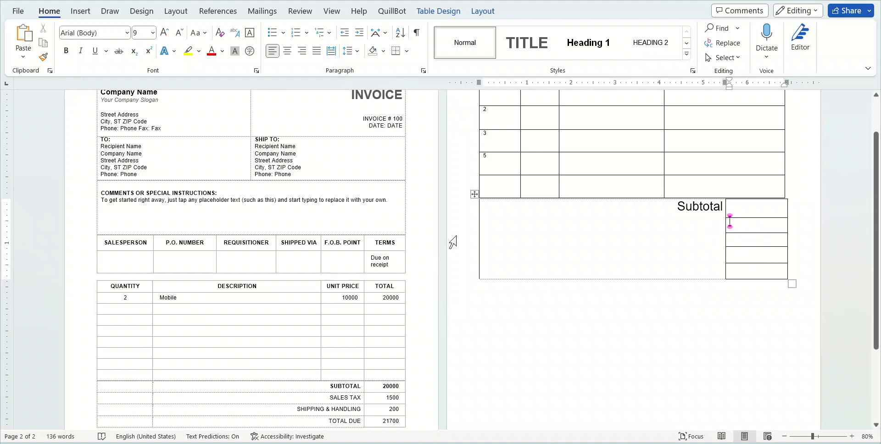
Place the insertion point just below the Subtotal table
click(76, 10)
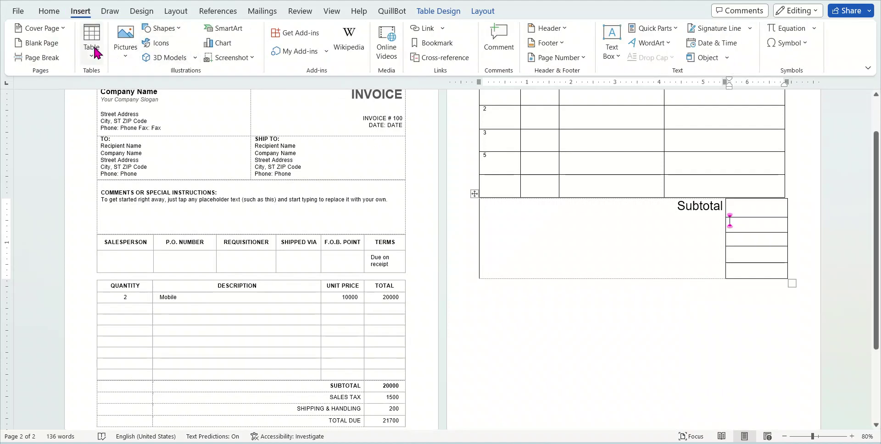
click(94, 50)
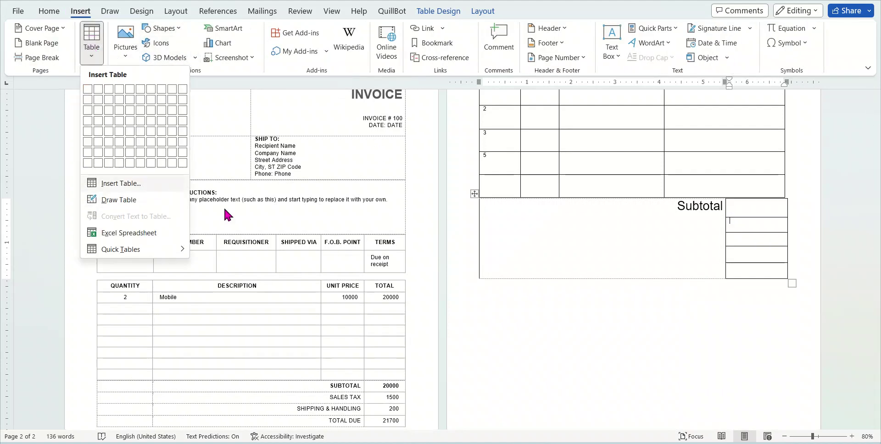
click(626, 357)
click(615, 326)
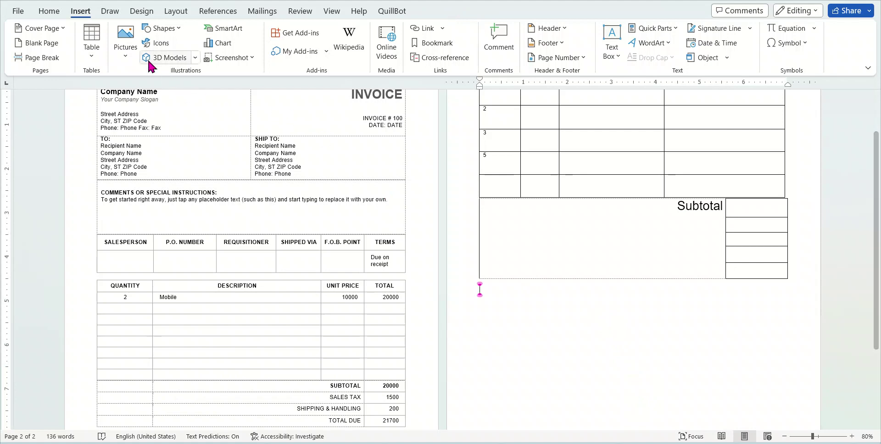
Insert a 1-column by 1-row table there and click into its cell
click(91, 45)
click(129, 184)
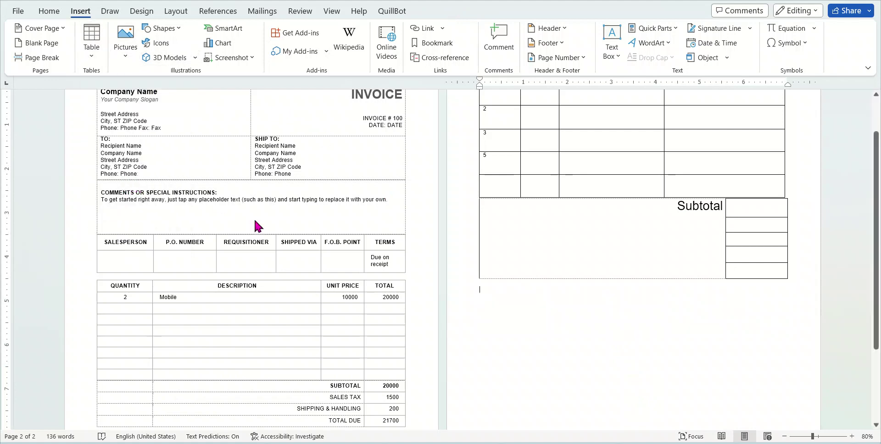
click(473, 160)
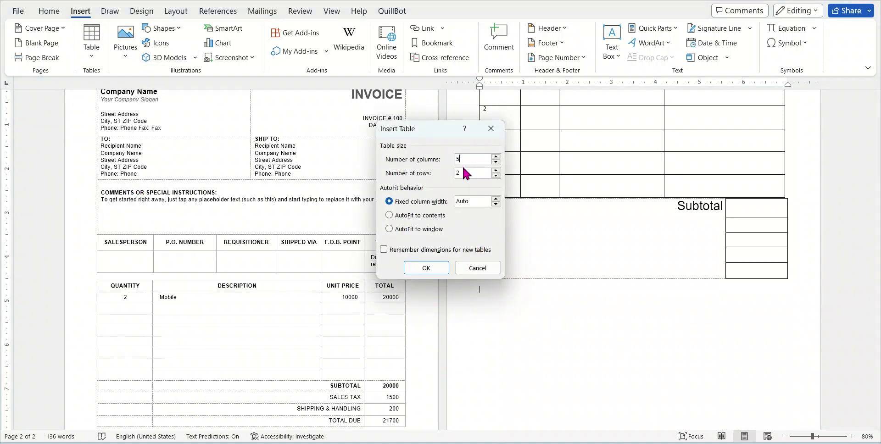
key(BackSpace)
text(1)
drag(459, 172, 429, 170)
text(1)
click(432, 270)
click(718, 290)
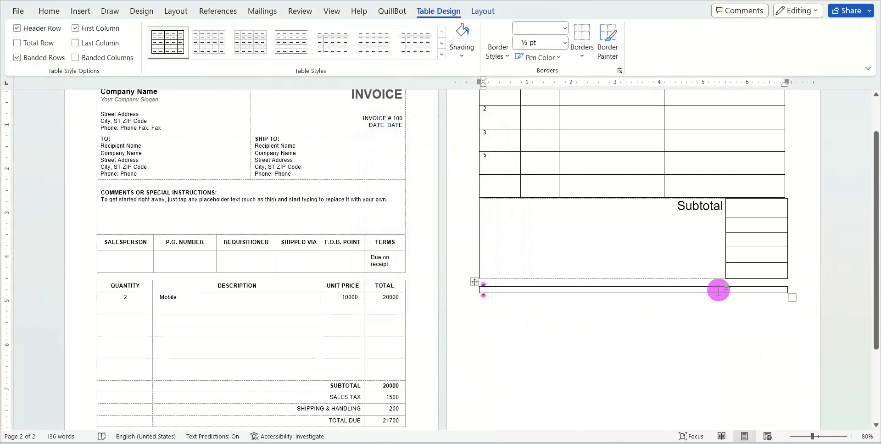
Insert an extra column into the upper numbered table
click(523, 320)
scroll(524, 324, up, 2)
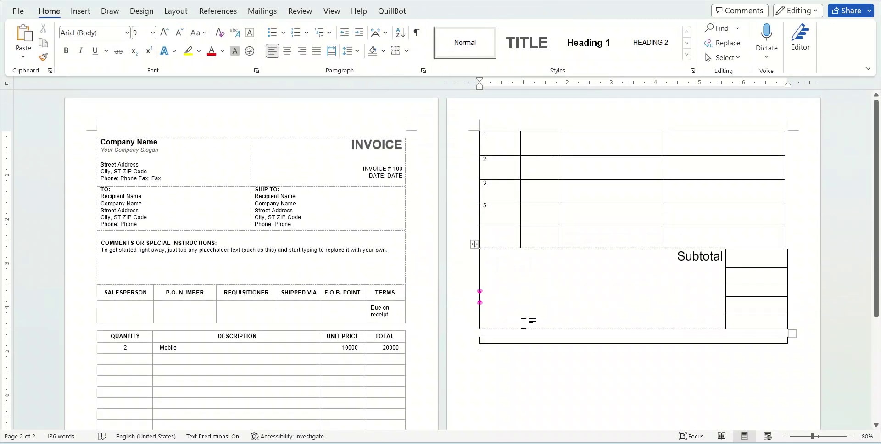
scroll(623, 305, down, 3)
scroll(670, 226, up, 2)
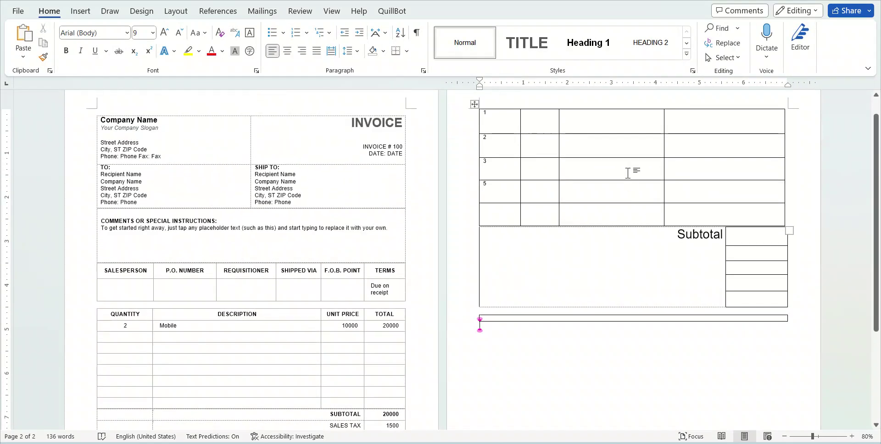
click(624, 168)
right_click(624, 166)
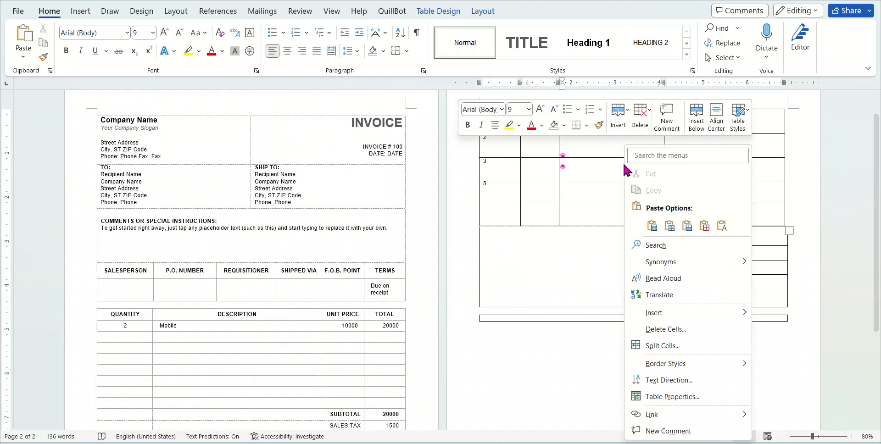
mouse_move(701, 316)
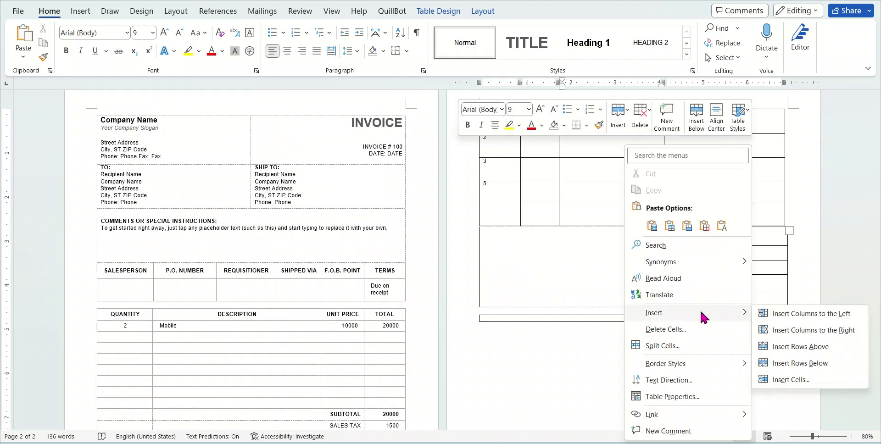
click(804, 328)
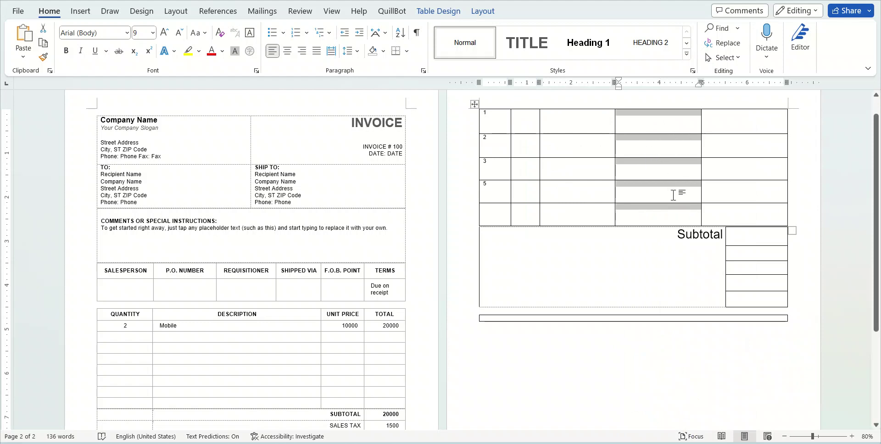
Add an empty row below row 3 of the upper table
right_click(578, 160)
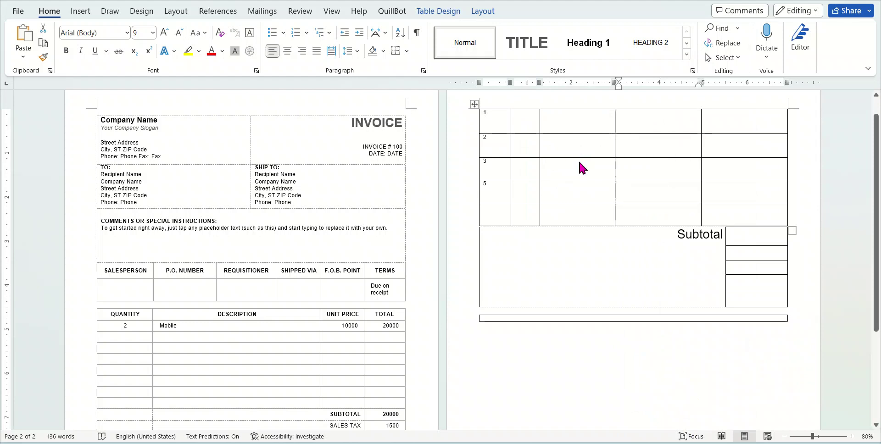
click(493, 183)
click(499, 167)
right_click(500, 172)
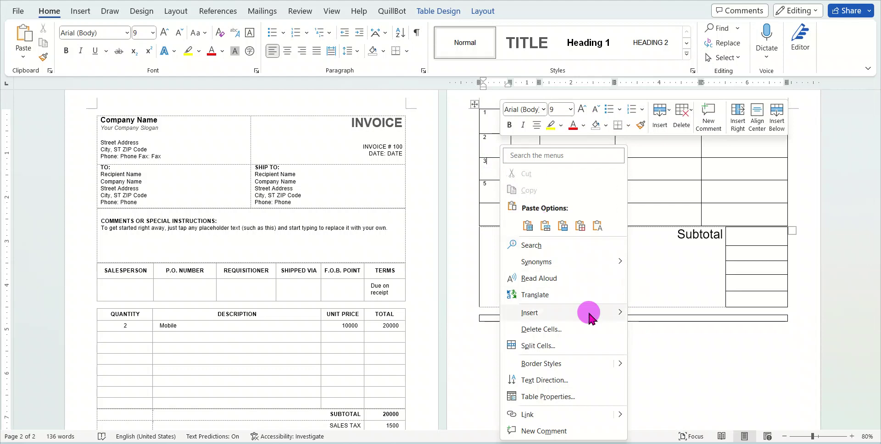
mouse_move(592, 311)
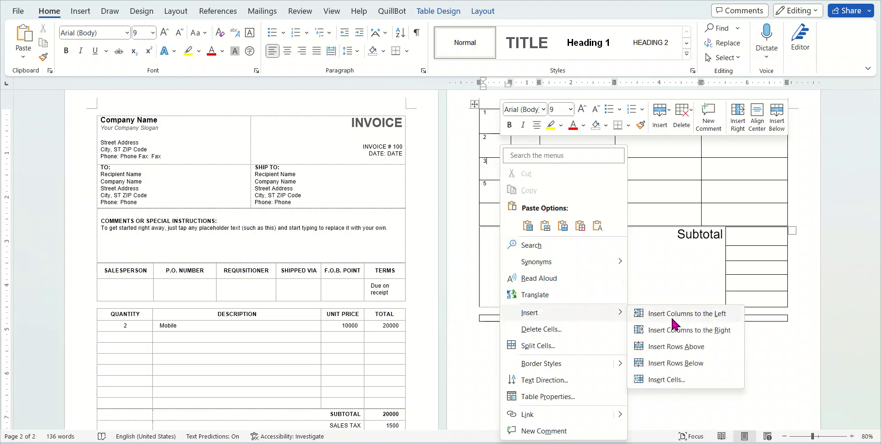
click(691, 362)
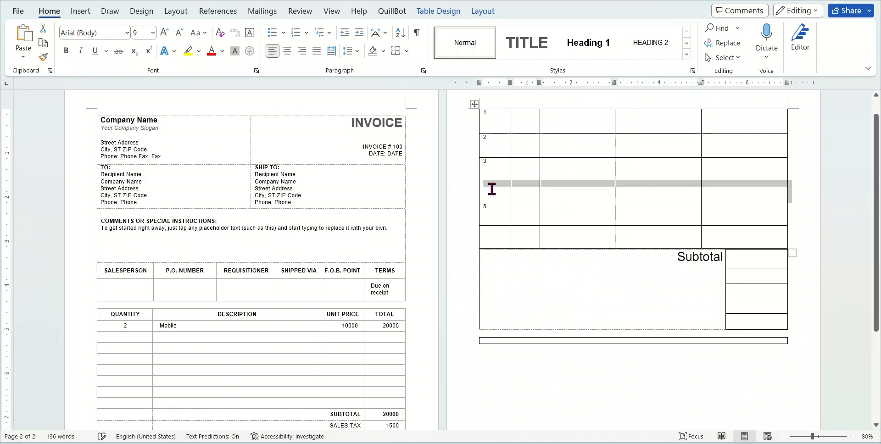
drag(498, 186, 740, 190)
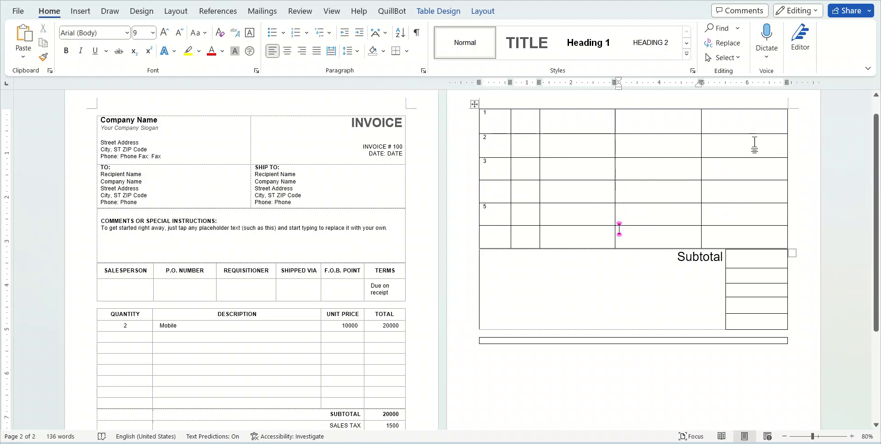
Delete the upper table's shaded last column, undoing an accidental deletion along the way
drag(763, 116, 769, 237)
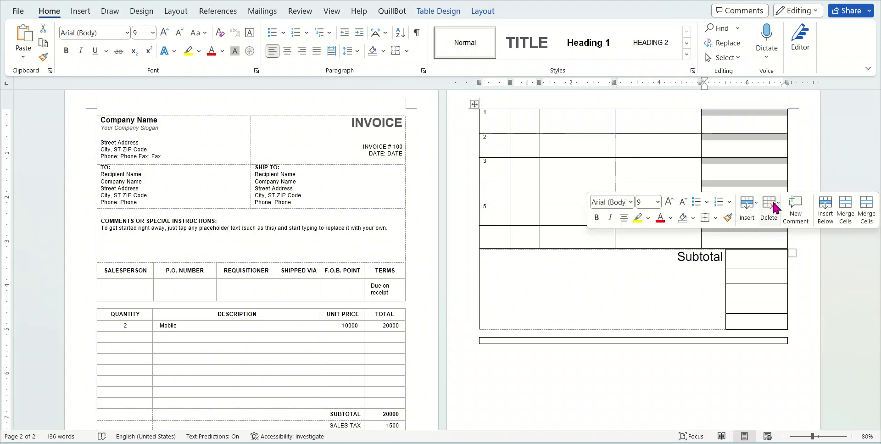
click(772, 209)
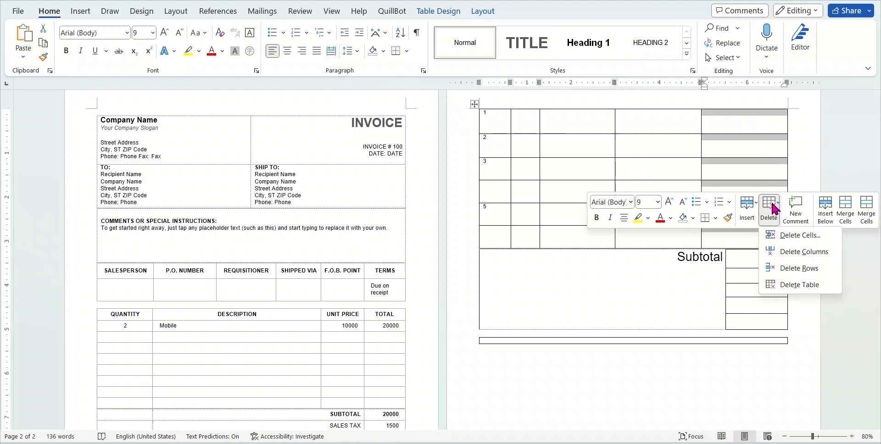
click(822, 269)
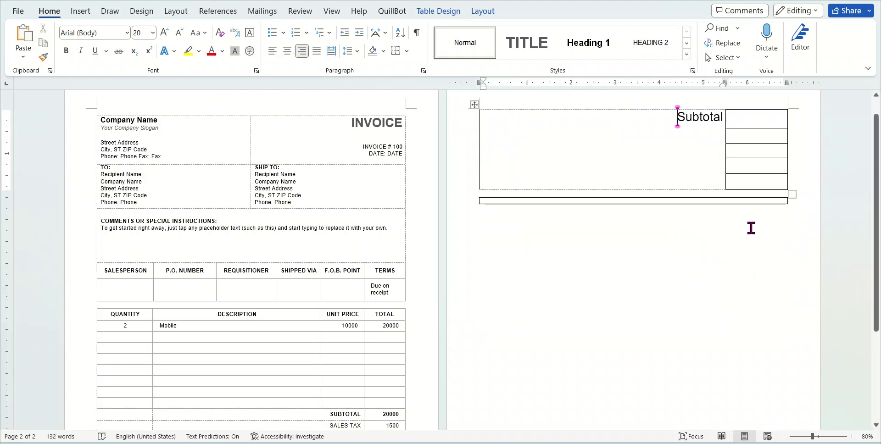
key(ctrl+z)
right_click(750, 229)
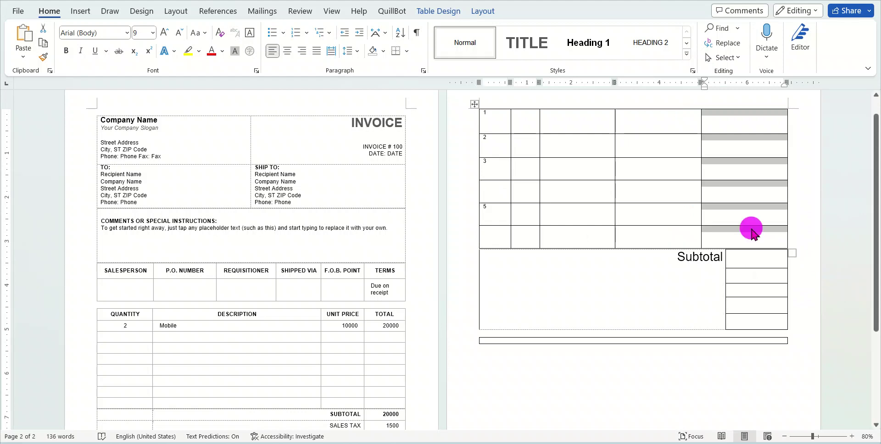
mouse_move(729, 302)
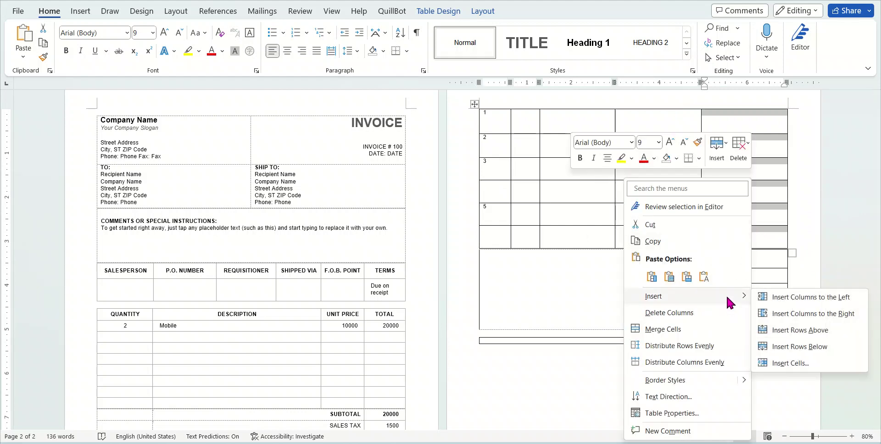
click(731, 321)
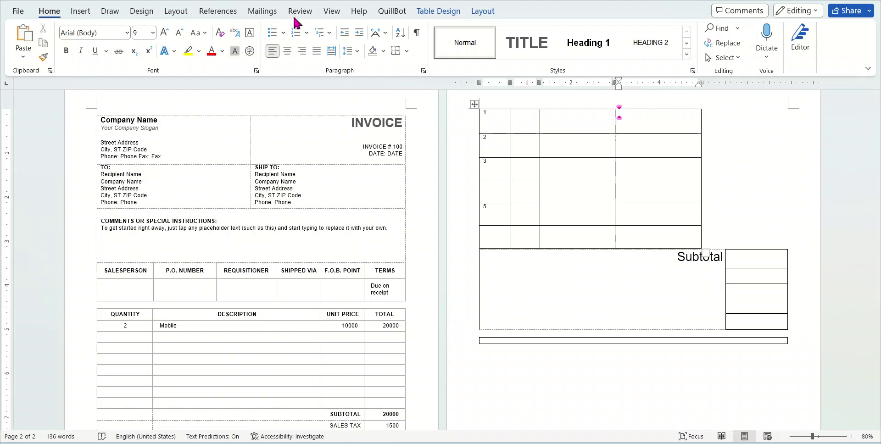
click(424, 12)
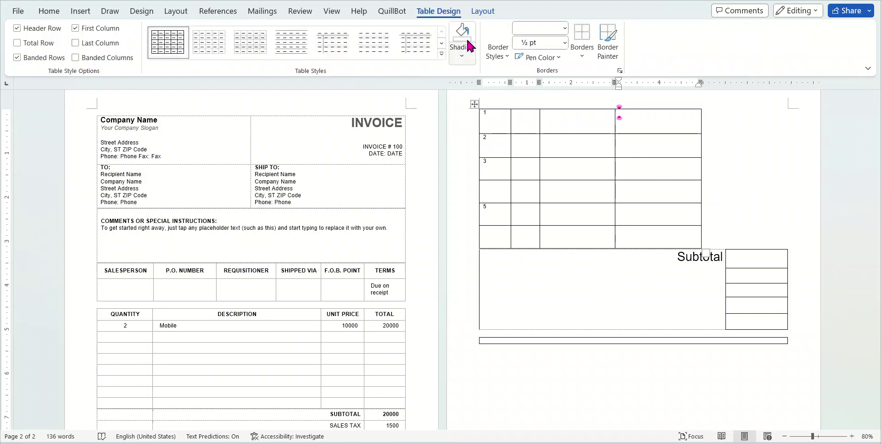
Place the insertion point beside the Subtotal label
click(79, 11)
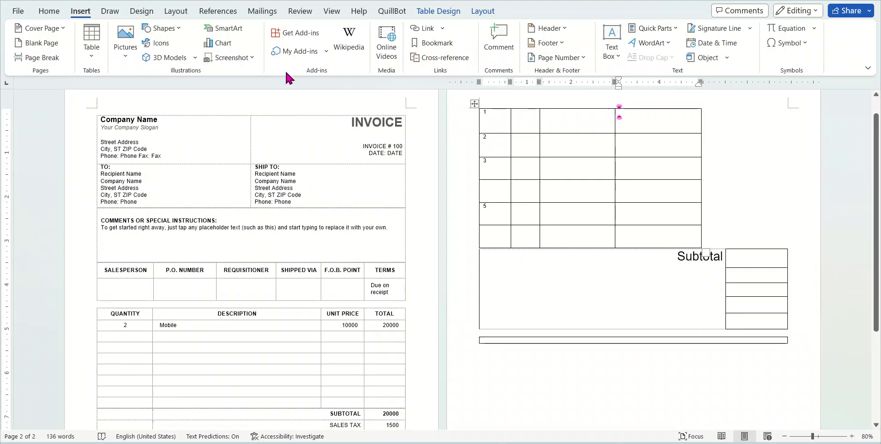
scroll(693, 161, down, 4)
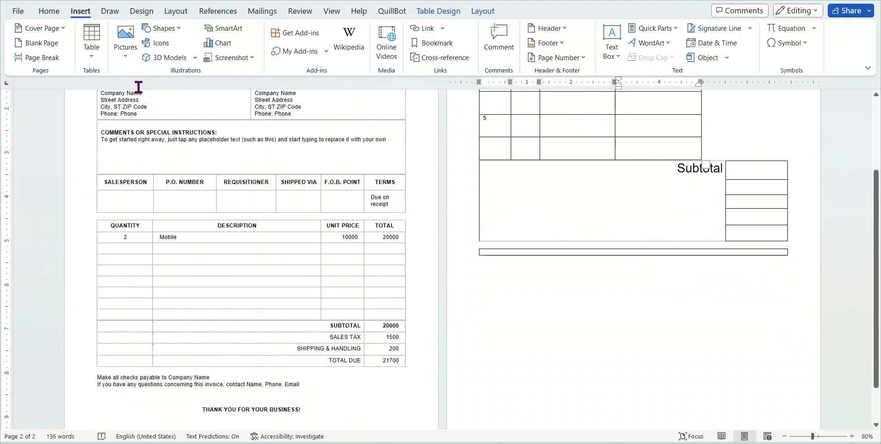
click(124, 59)
scroll(698, 229, down, 2)
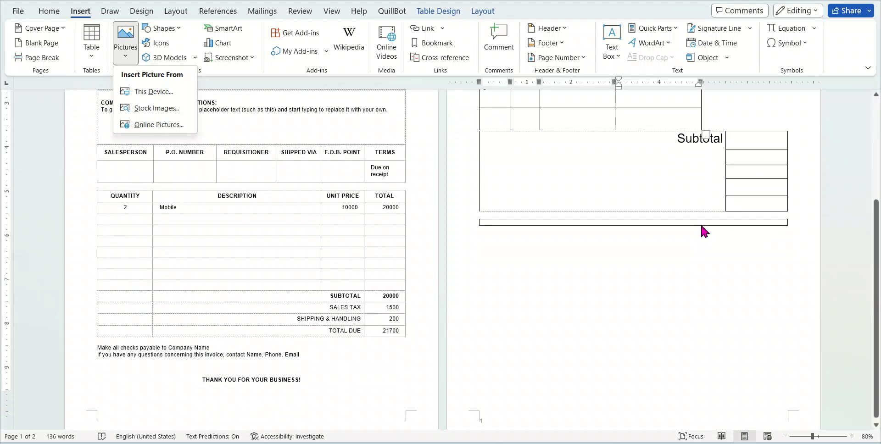
click(613, 271)
click(525, 135)
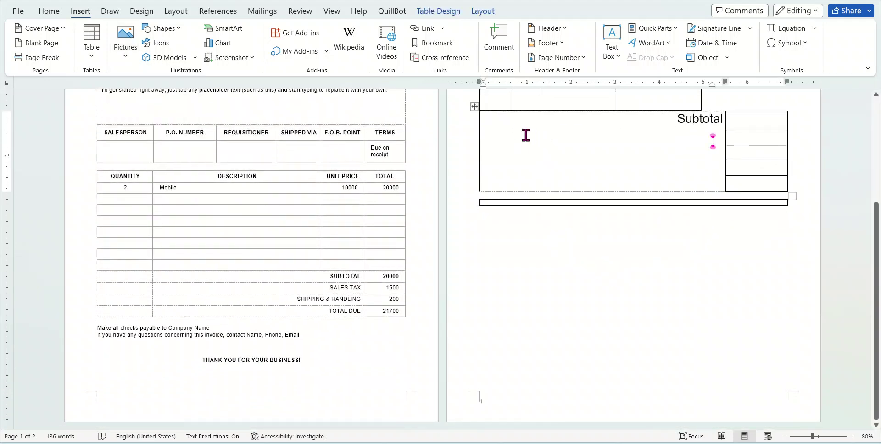
Insert the 'WhatsApp Image 11.11.17' photo from the Downloads folder
click(122, 51)
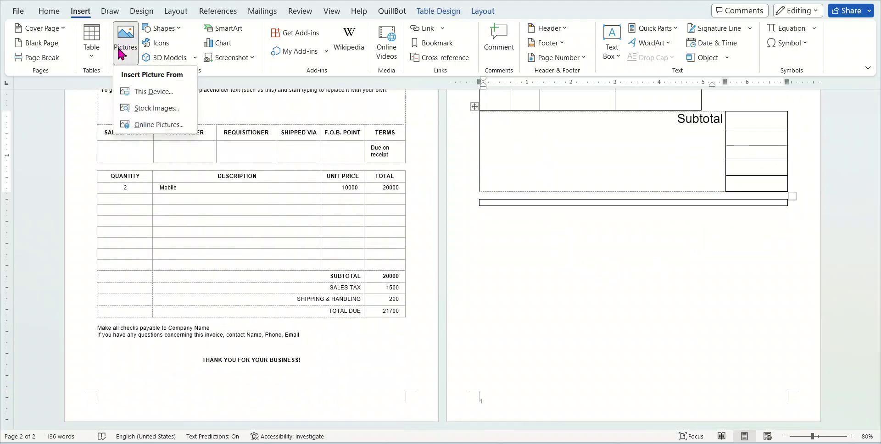
click(164, 92)
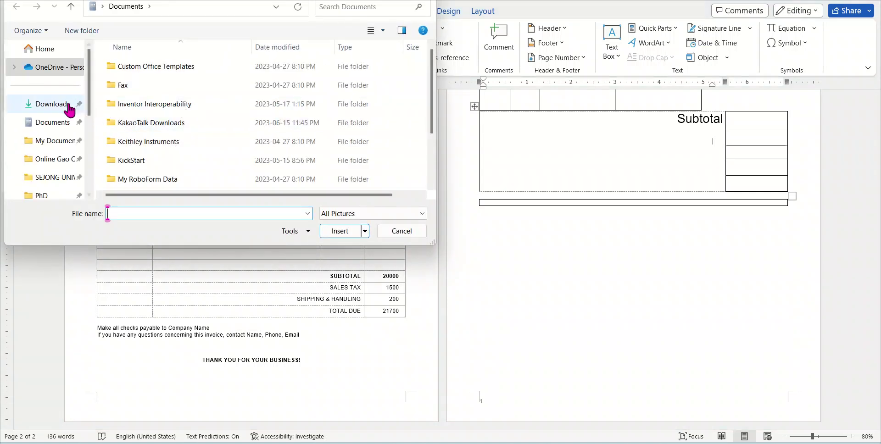
click(54, 105)
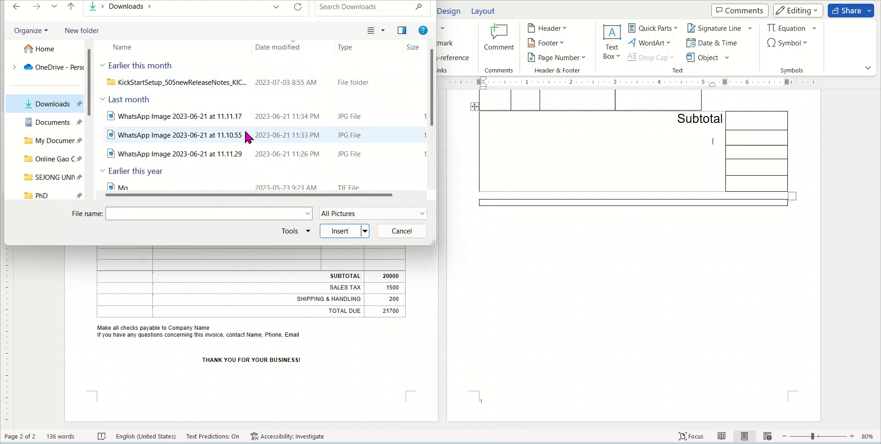
click(227, 185)
click(193, 110)
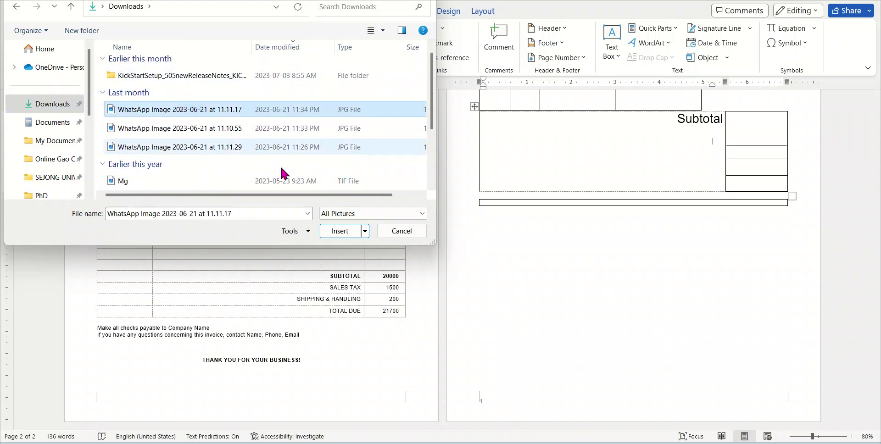
click(339, 230)
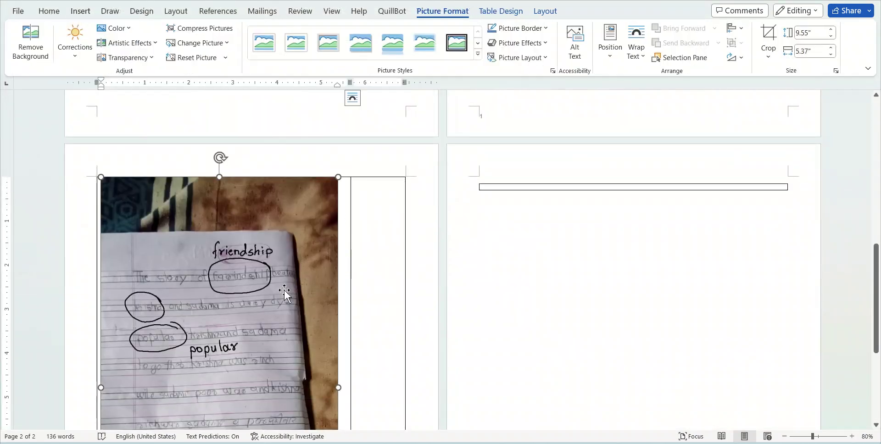
Shrink the notebook photo to a small thumbnail with repeated corner-handle drags
drag(339, 178, 236, 291)
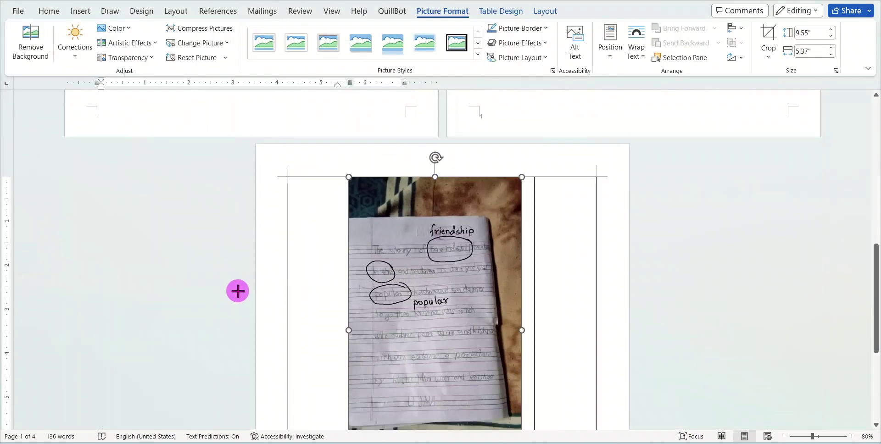
drag(521, 176, 454, 281)
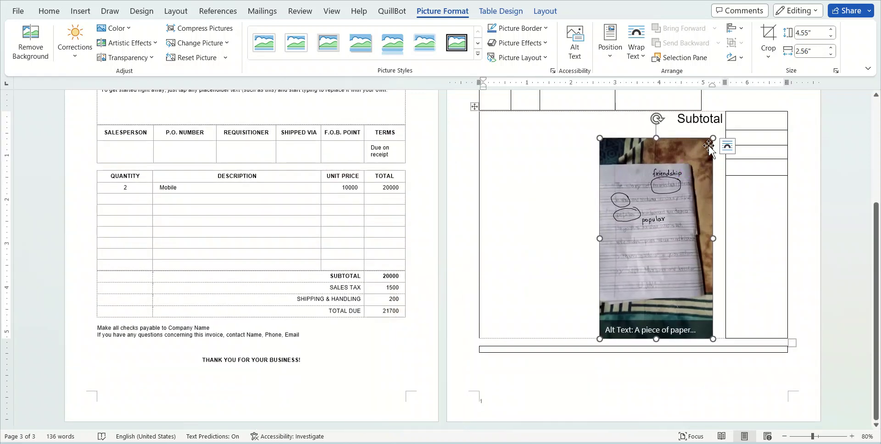
drag(714, 139, 662, 213)
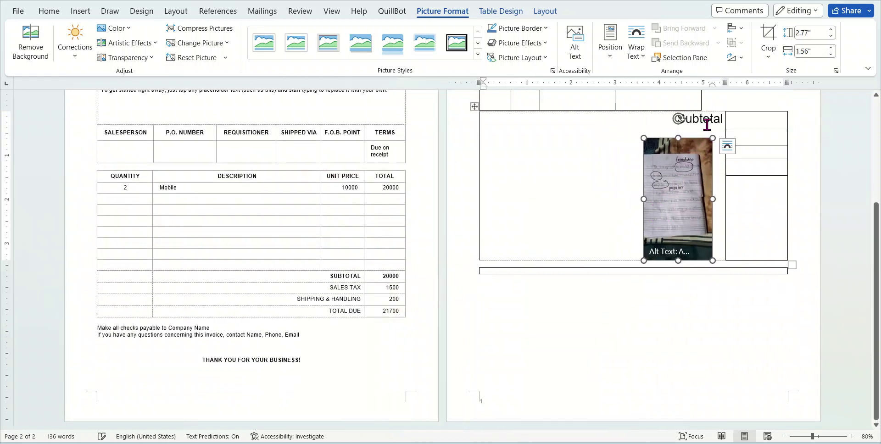
drag(711, 137, 676, 188)
Move the thumbnail into the Subtotal cell beneath the label
click(736, 181)
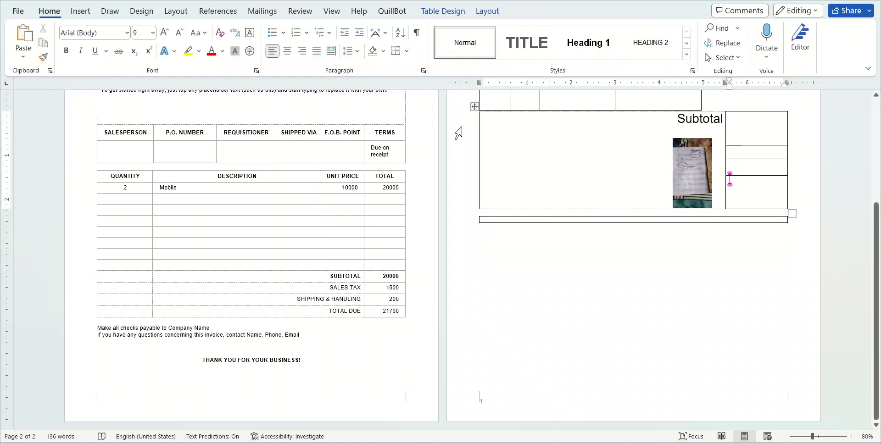
click(697, 164)
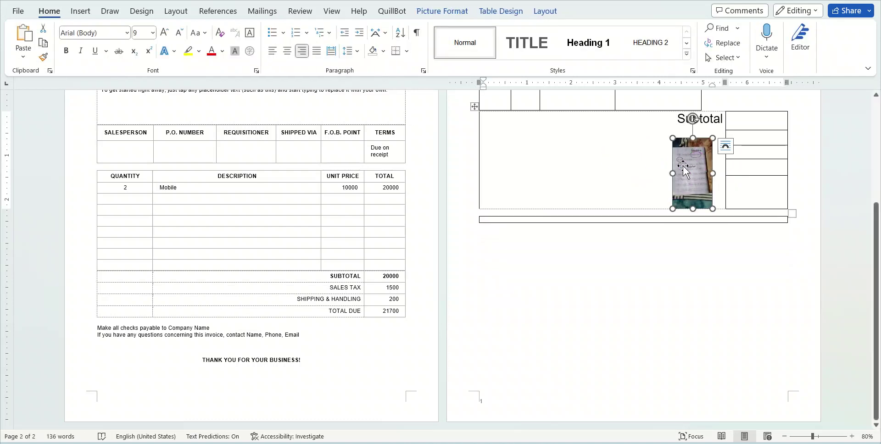
drag(690, 148, 700, 120)
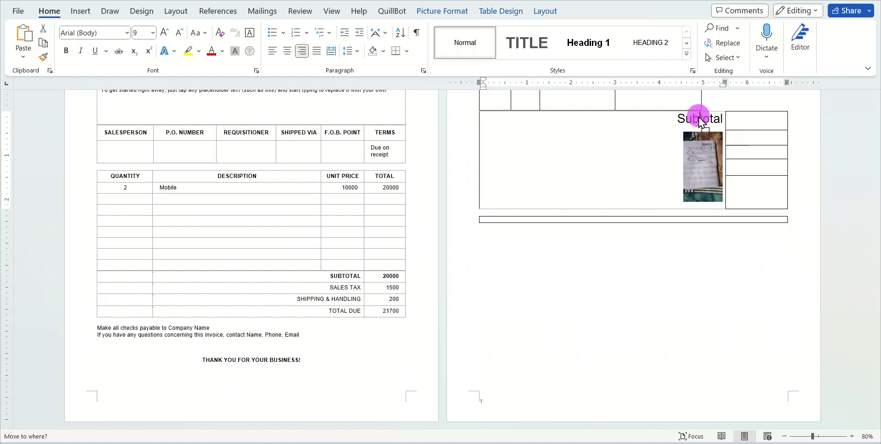
drag(706, 195, 552, 171)
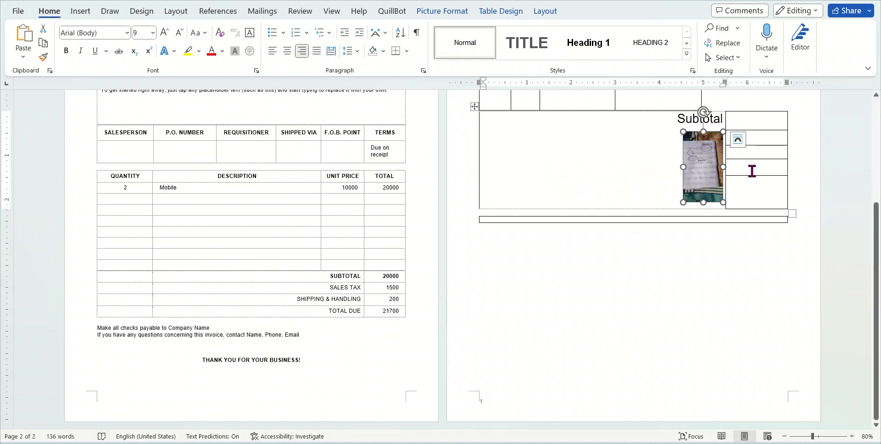
click(686, 173)
Move the notebook photo into the upper table's right column and enlarge it there
scroll(707, 166, up, 3)
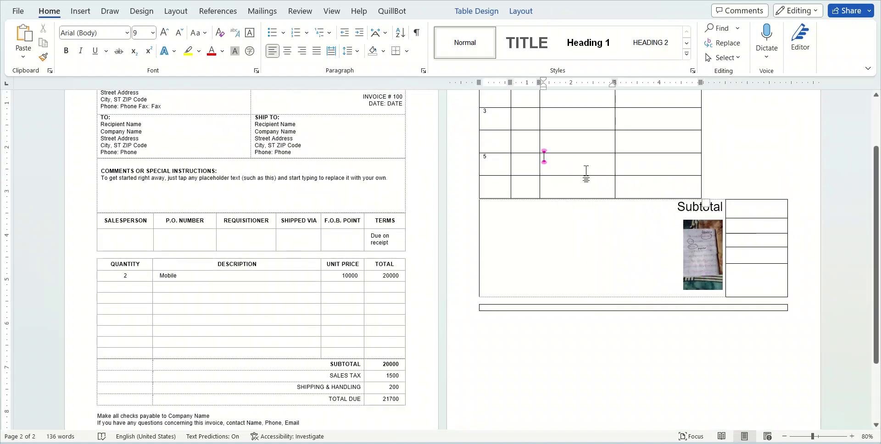
drag(706, 254, 583, 120)
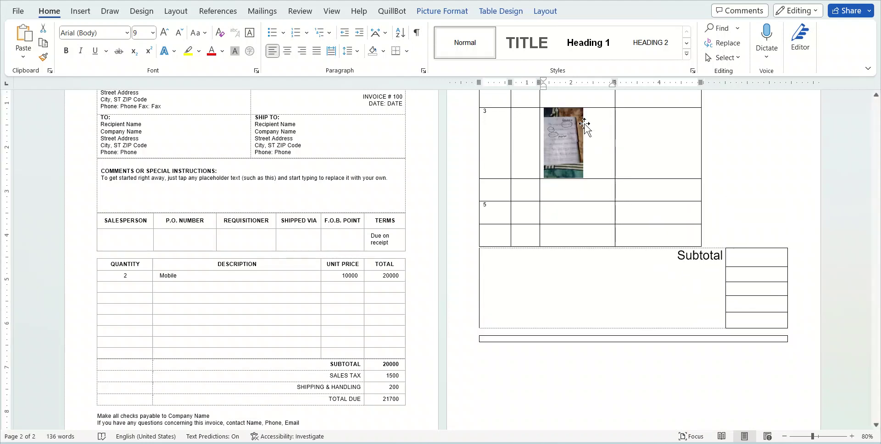
scroll(589, 166, up, 3)
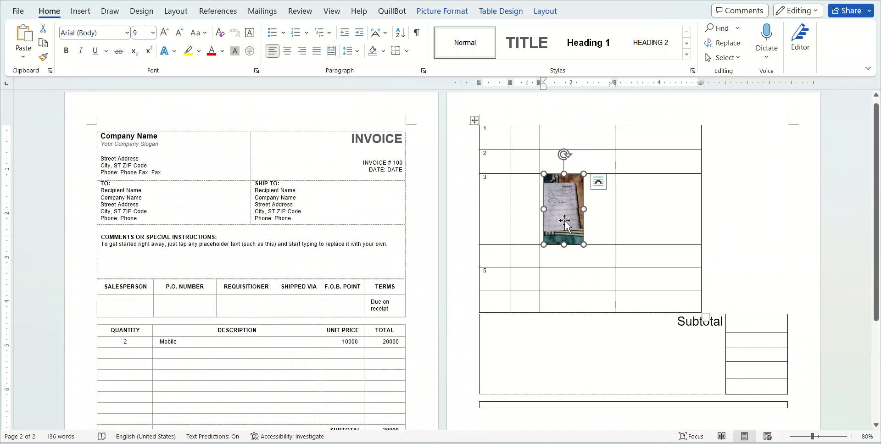
drag(565, 222, 635, 168)
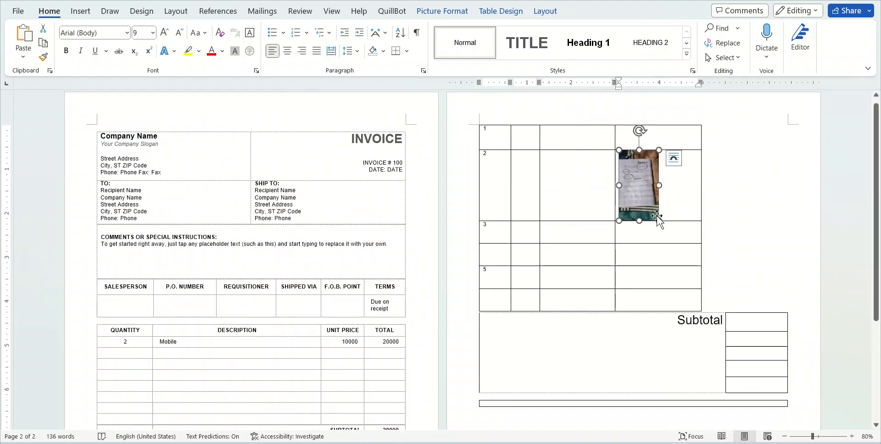
drag(659, 221, 728, 316)
scroll(714, 295, down, 3)
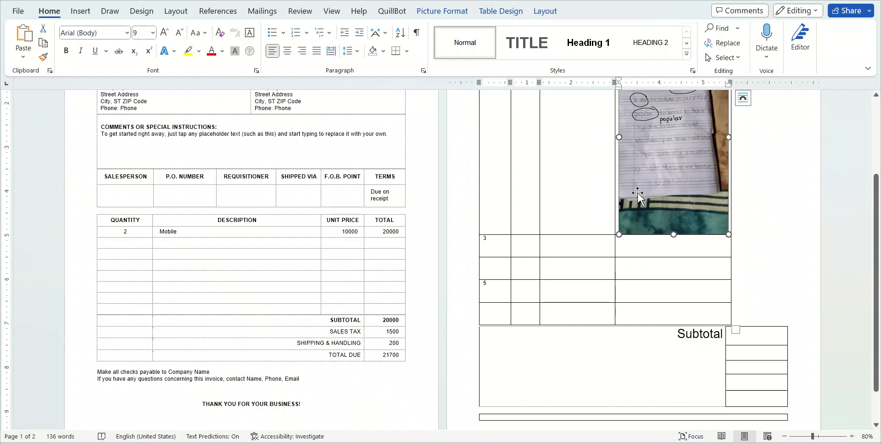
Delete the notebook photo from the table
click(81, 12)
click(674, 183)
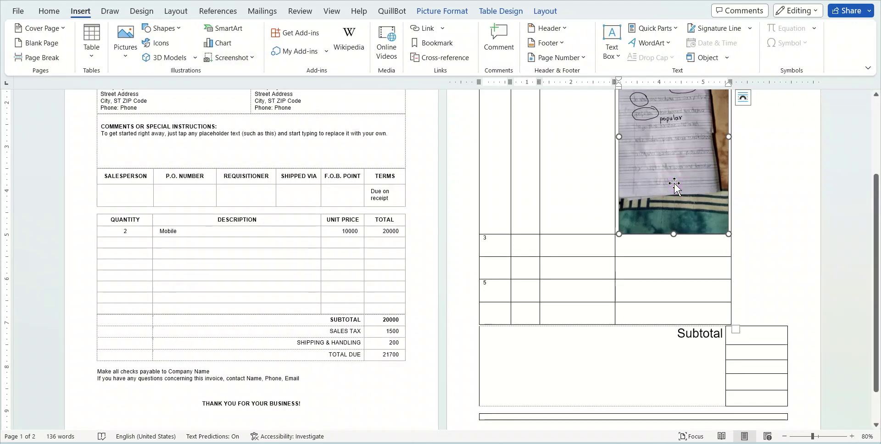
key(Delete)
scroll(672, 183, up, 1)
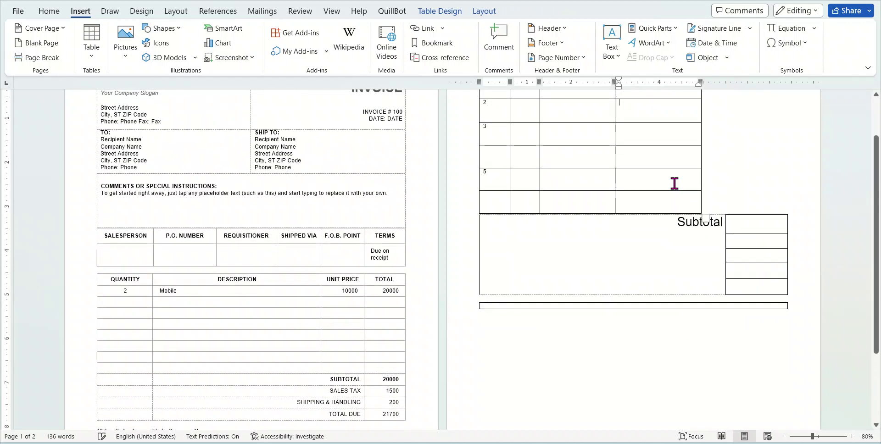
scroll(660, 173, up, 2)
Put the caret in row 3, column 4 of the upper table and bring up Stock Images
click(127, 56)
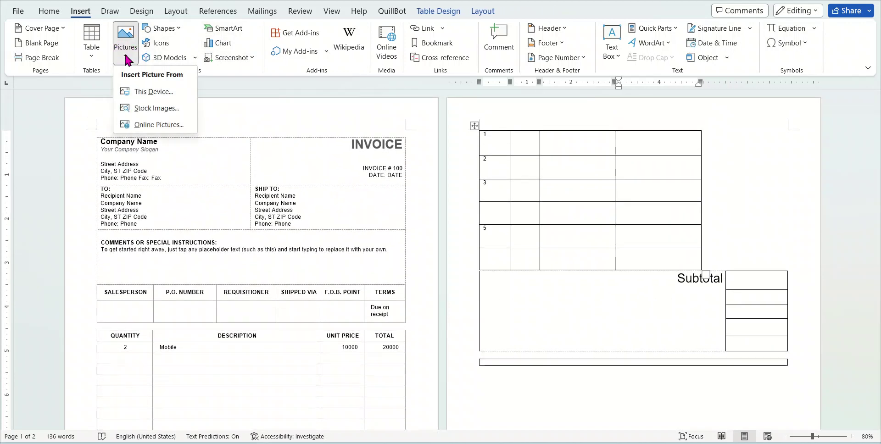
click(663, 190)
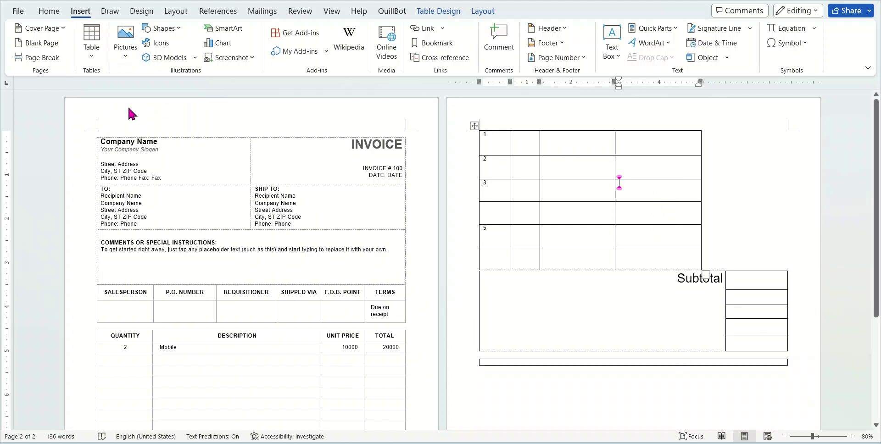
click(130, 53)
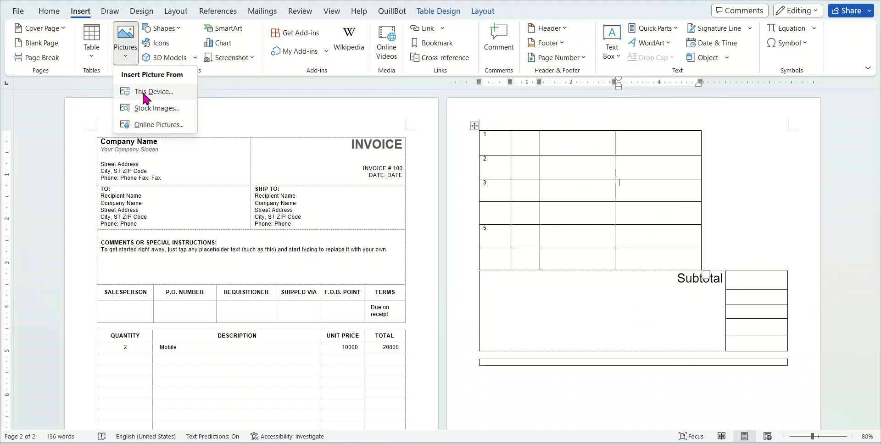
click(160, 108)
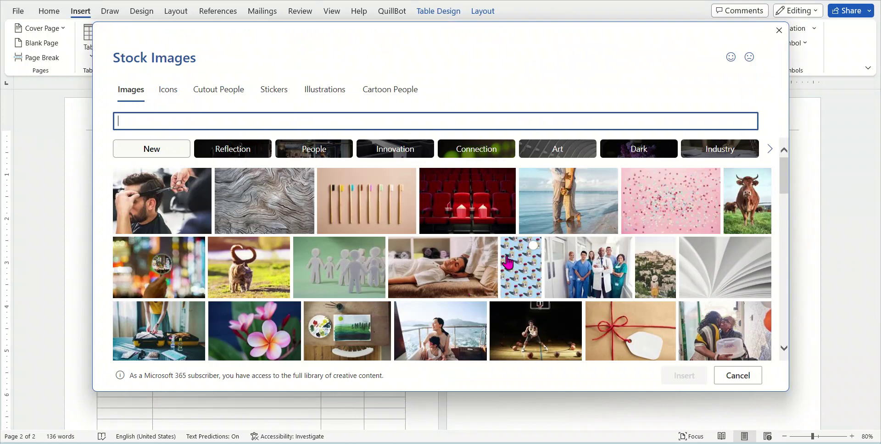
Insert the sunlit olive-branch stock photo and resize it to 2.16" by 3.24"
scroll(591, 237, down, 3)
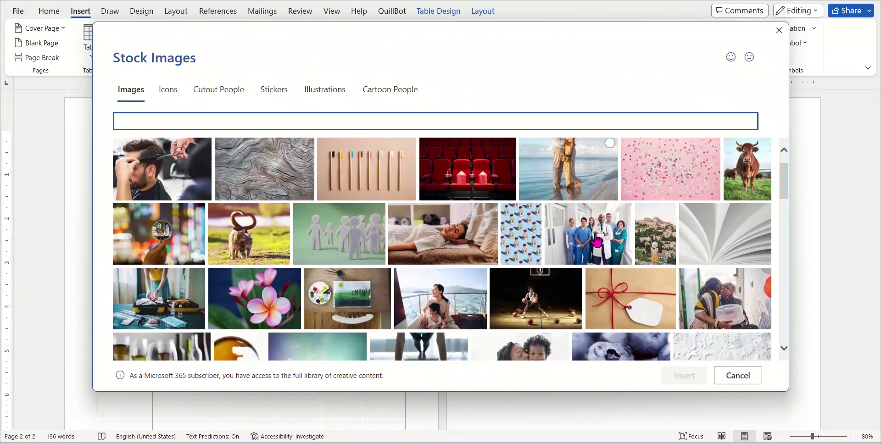
scroll(596, 240, down, 3)
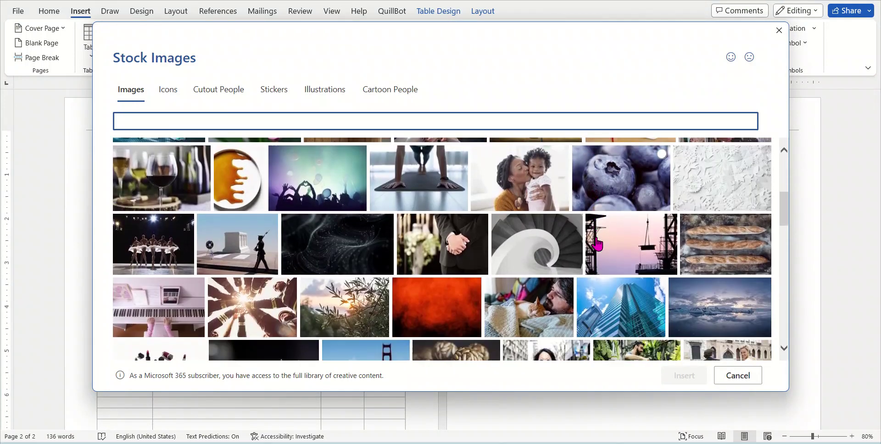
scroll(599, 248, down, 2)
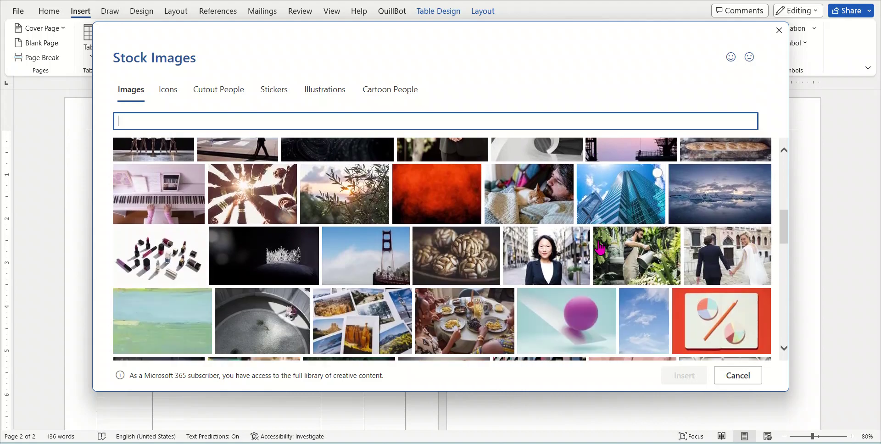
click(369, 212)
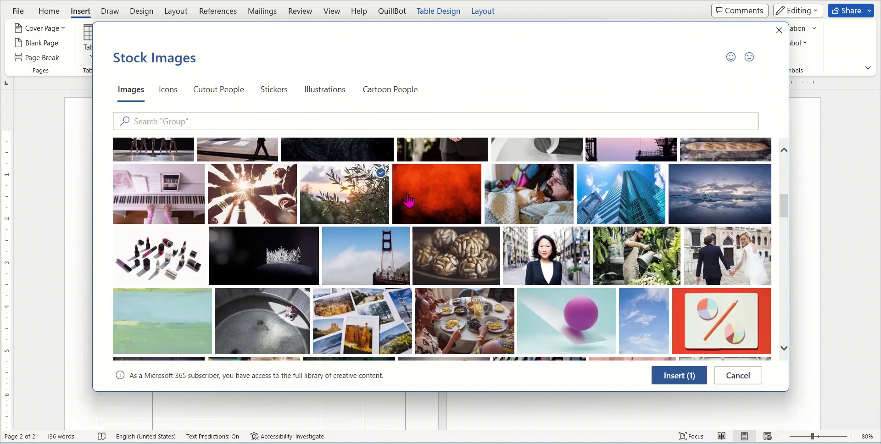
click(687, 375)
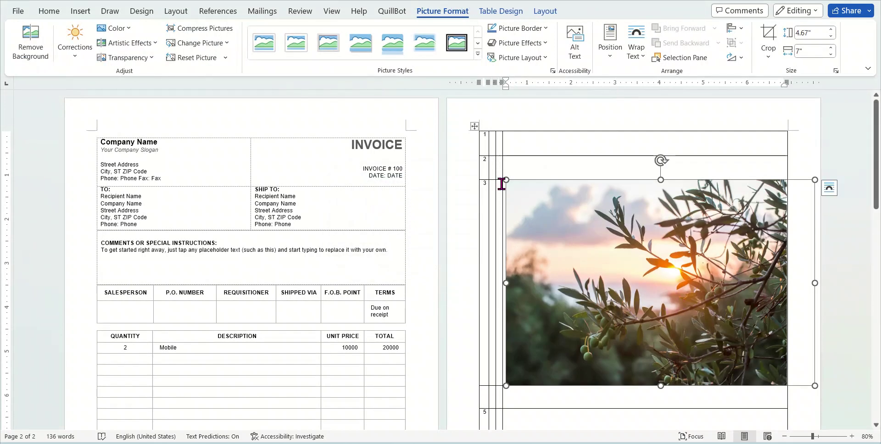
drag(504, 180, 681, 290)
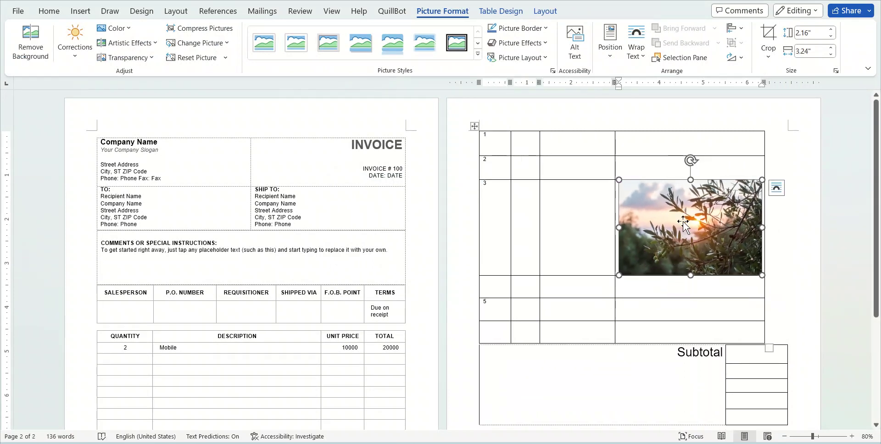
click(49, 11)
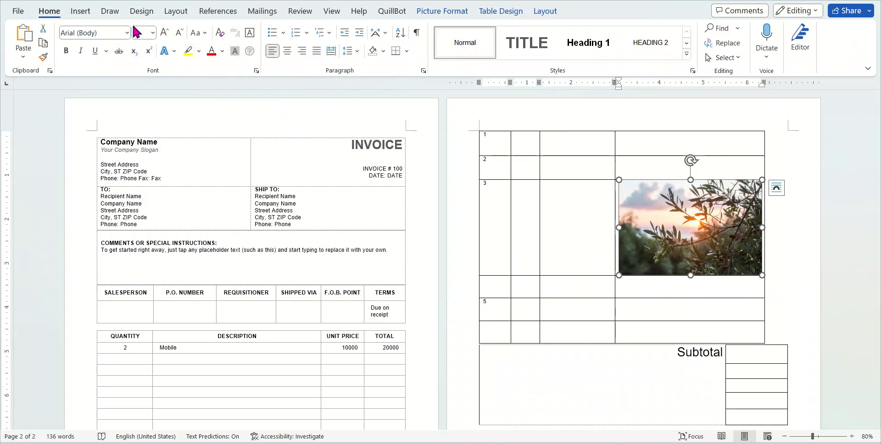
click(80, 10)
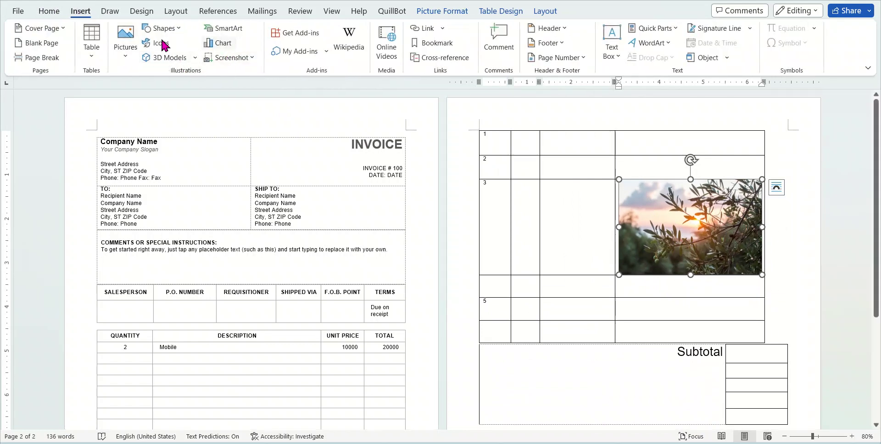
Browse the Icons and Cutout People stock image collections
click(125, 51)
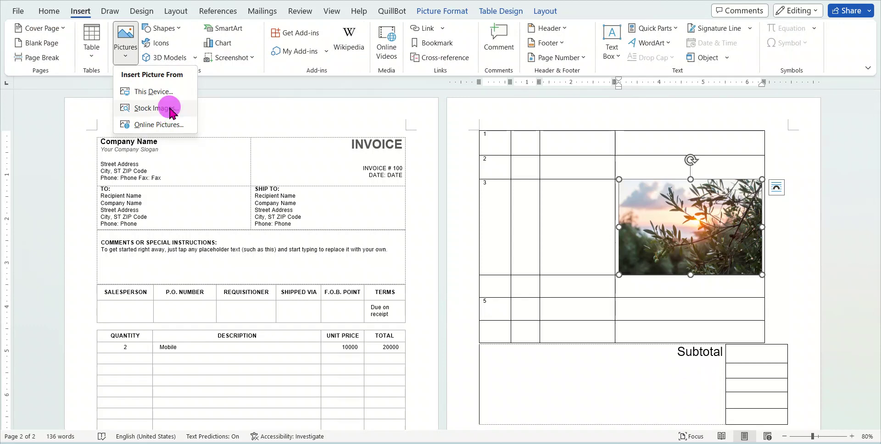
click(165, 108)
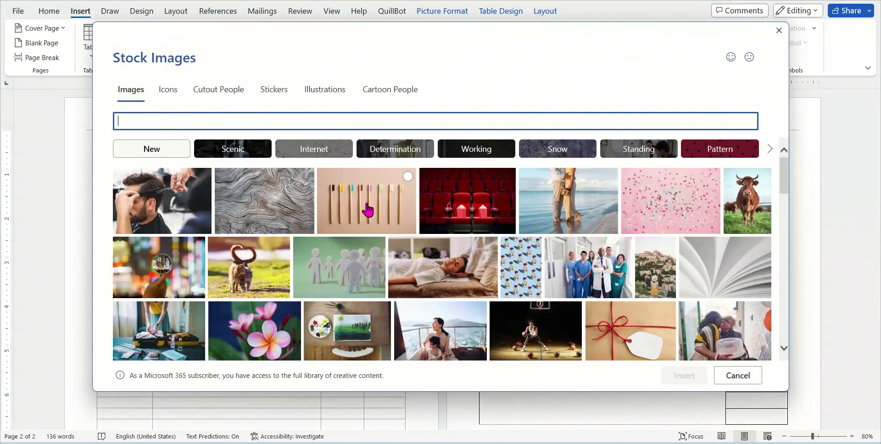
click(169, 89)
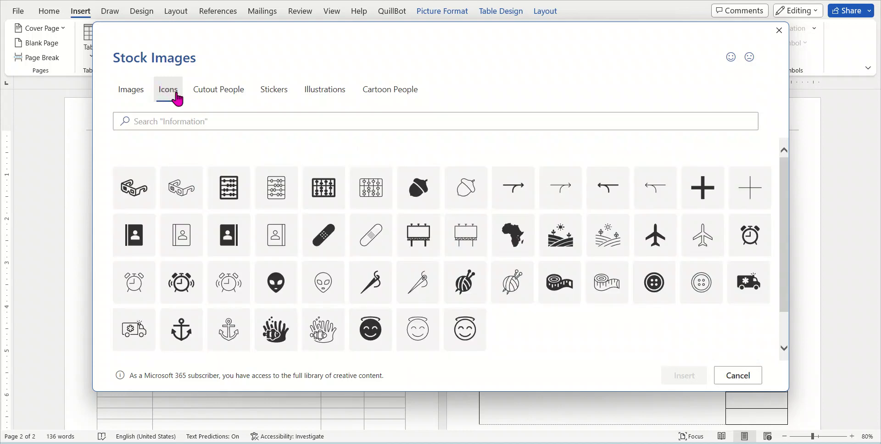
scroll(543, 271, down, 6)
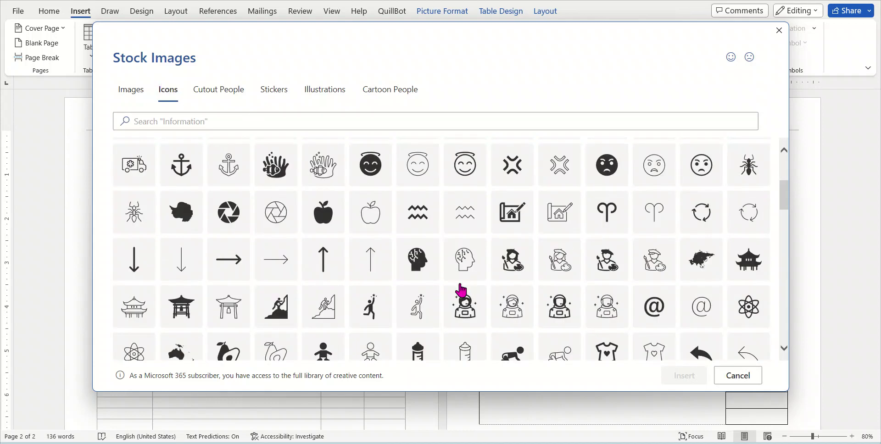
click(219, 91)
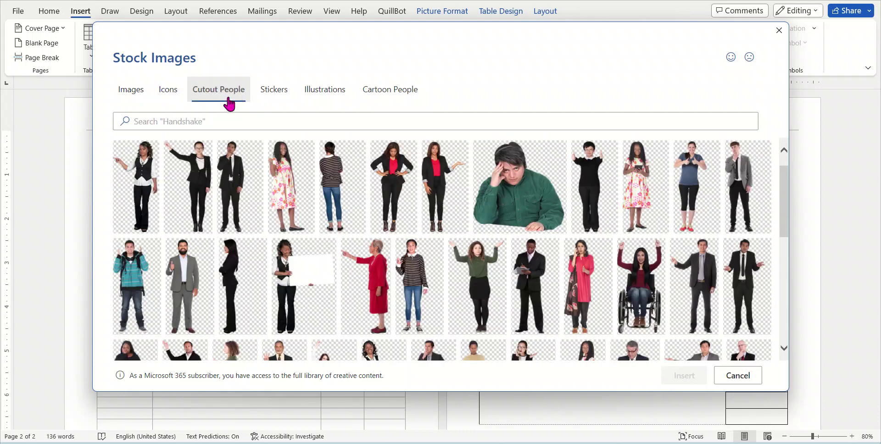
scroll(494, 261, down, 6)
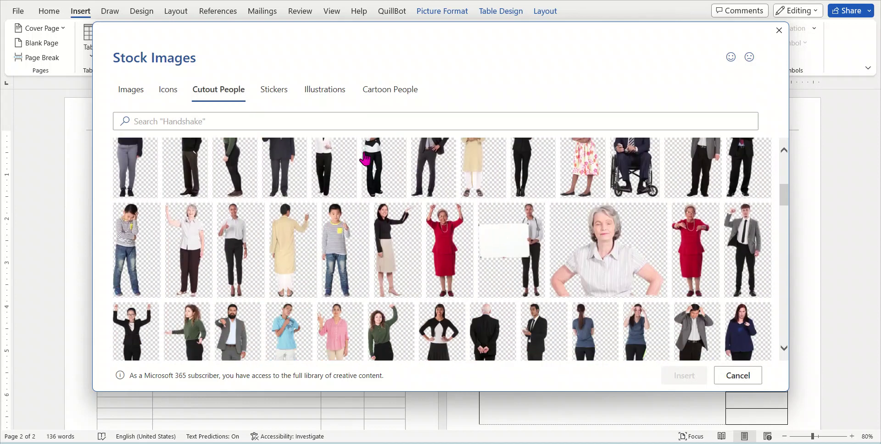
Browse Stickers, Illustrations and Cartoon People, then cancel without inserting anything
click(265, 87)
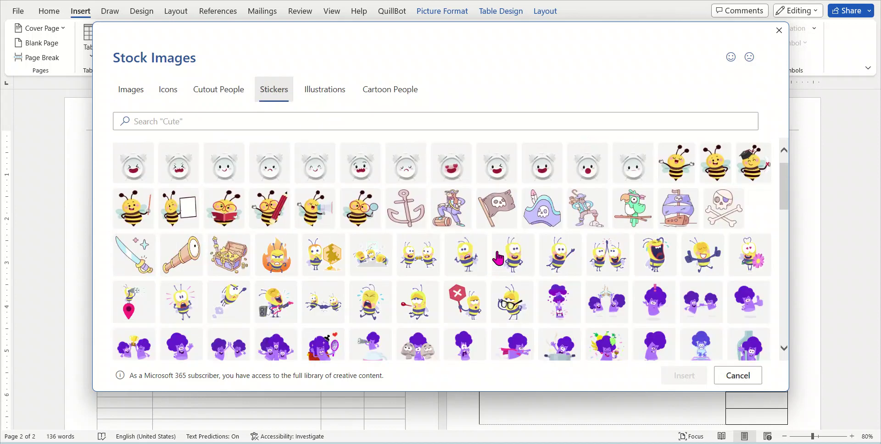
scroll(509, 262, down, 6)
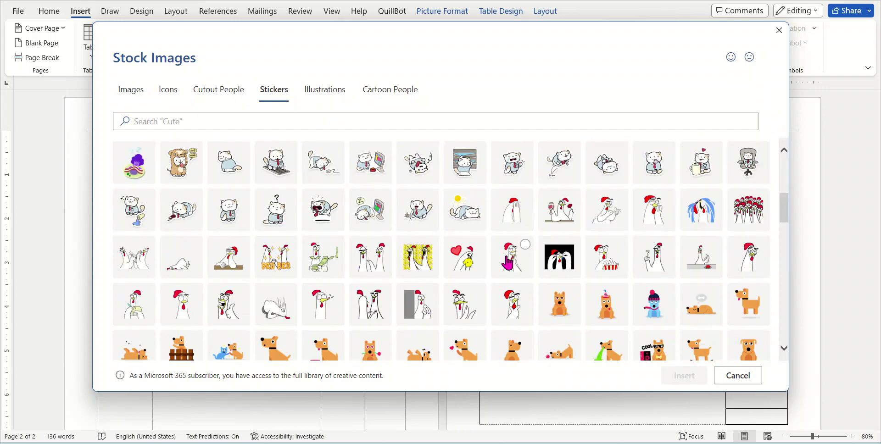
click(333, 92)
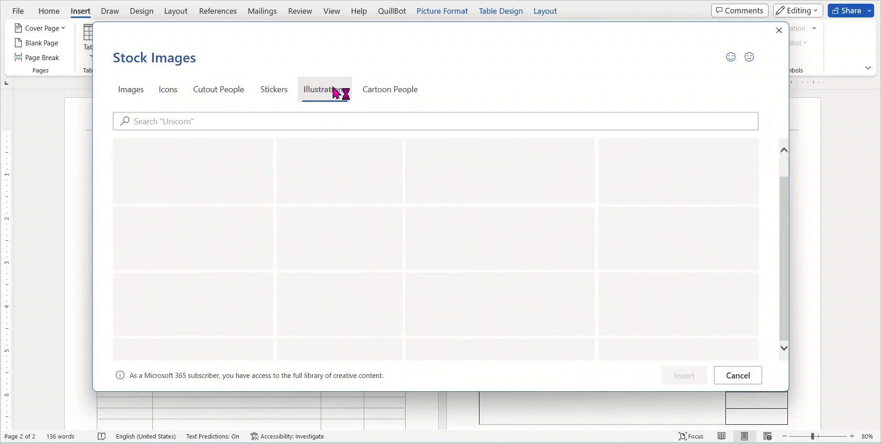
scroll(481, 289, down, 2)
scroll(490, 291, down, 10)
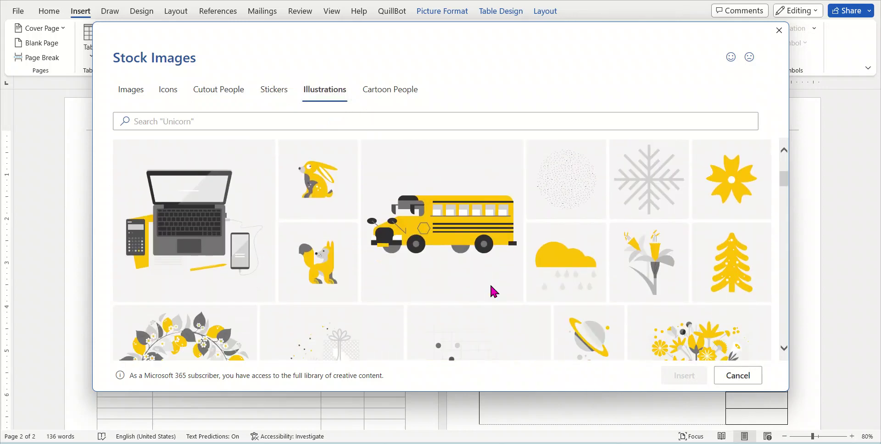
scroll(492, 292, down, 3)
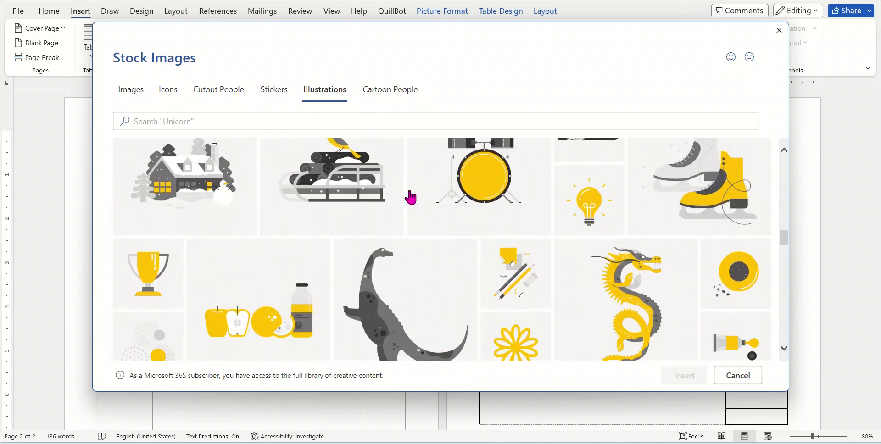
click(380, 91)
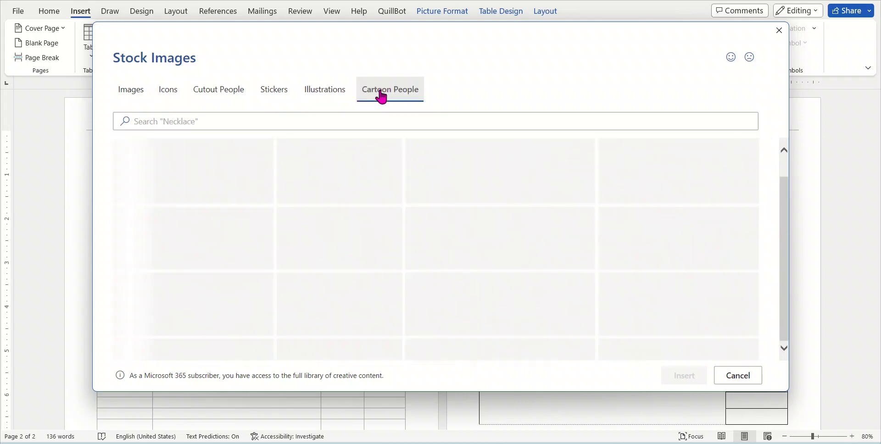
scroll(477, 276, down, 6)
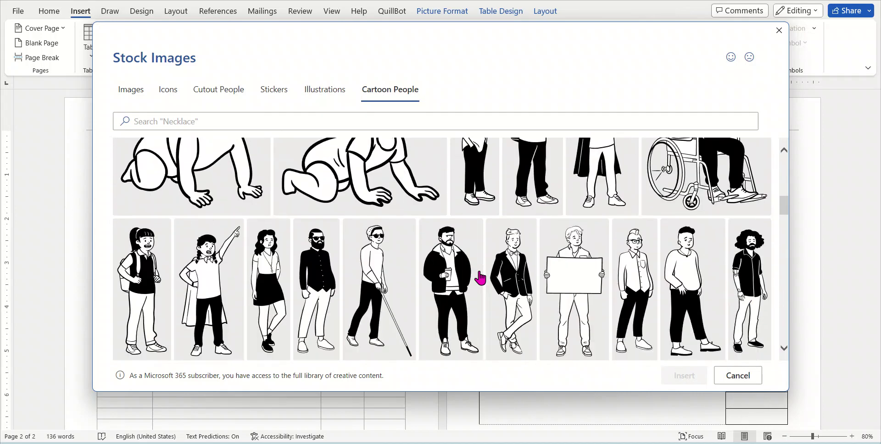
scroll(480, 277, down, 8)
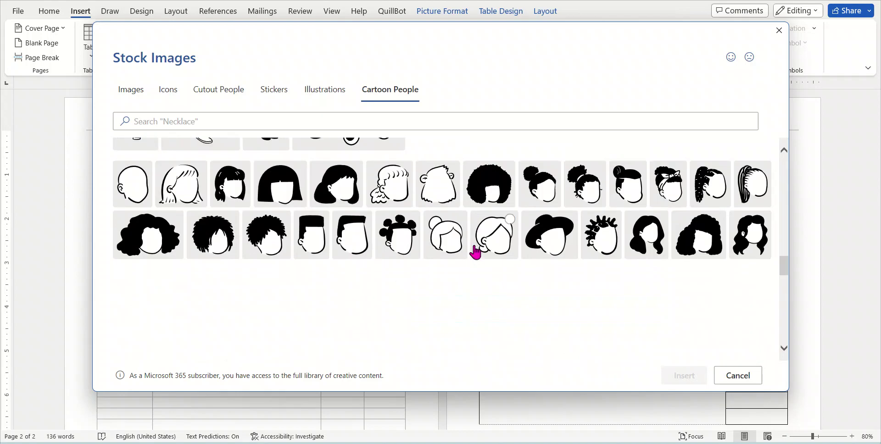
click(734, 376)
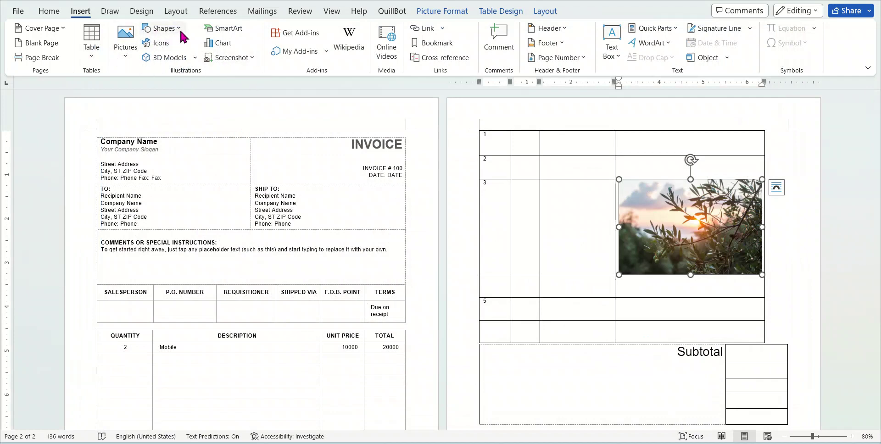
Delete the olive-branch photo from the upper table
scroll(739, 362, down, 2)
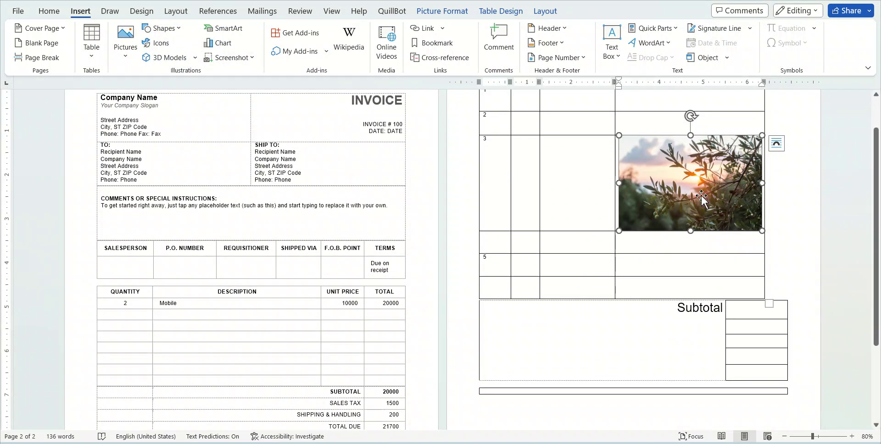
key(Delete)
scroll(513, 160, up, 2)
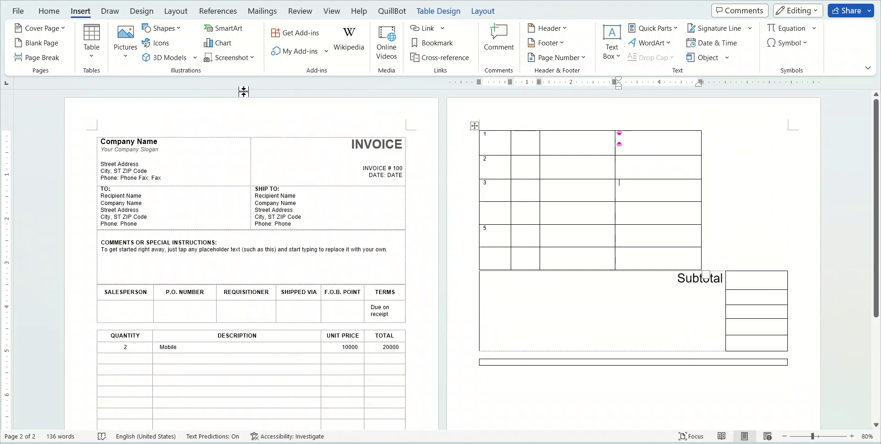
Draw a 2.66" by 6.07" blue rectangle beneath the single-cell table
click(164, 29)
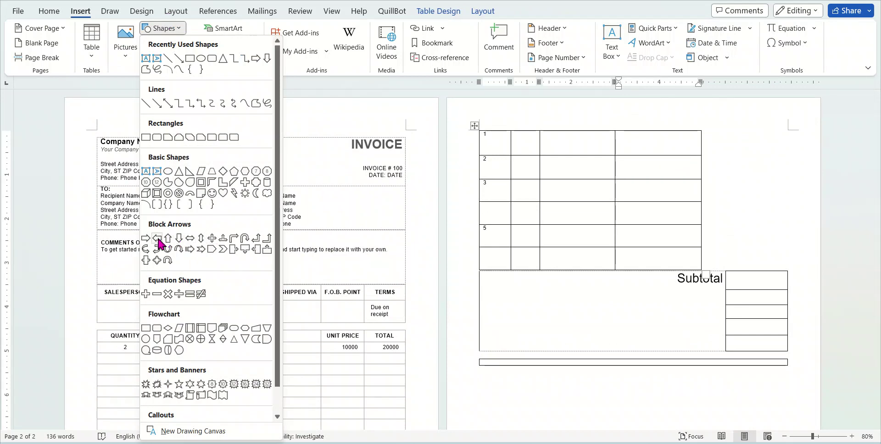
click(155, 136)
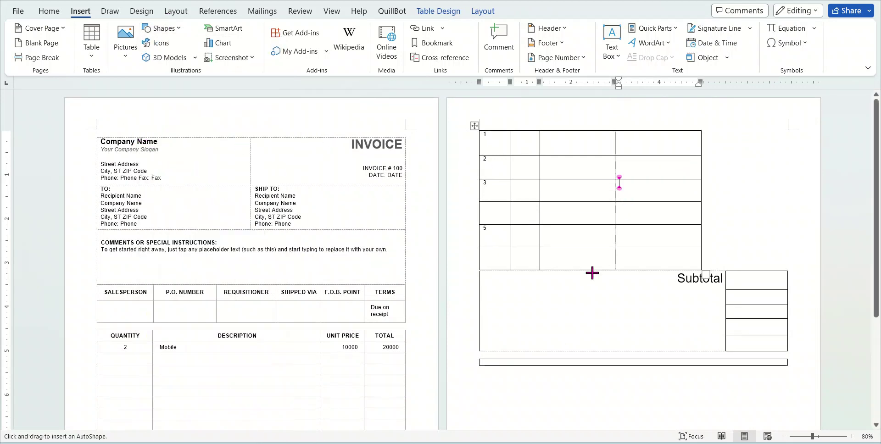
scroll(580, 257, down, 3)
drag(504, 283, 772, 400)
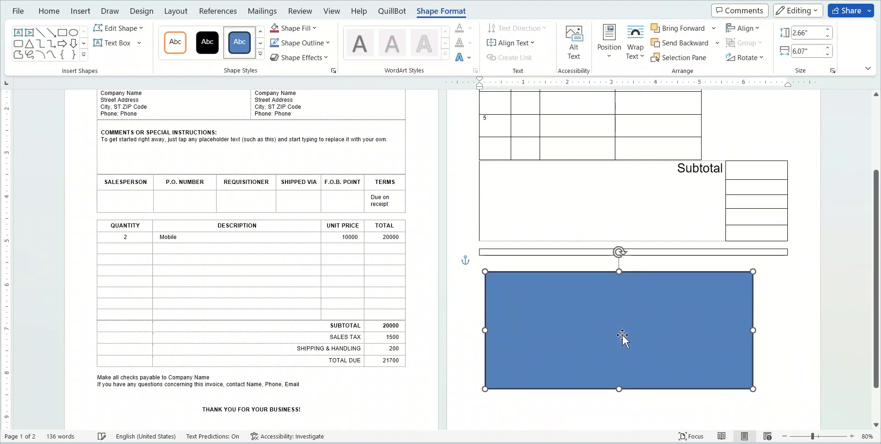
click(80, 12)
click(159, 29)
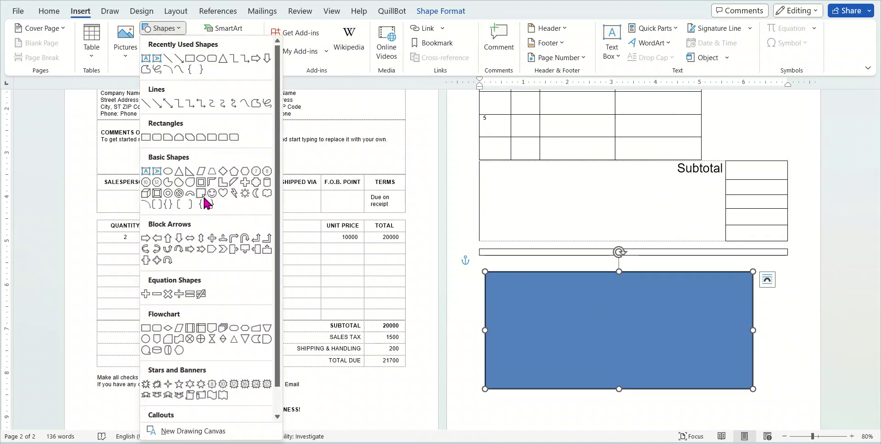
Draw the flowchart 'Or' circle-with-X shape inside the blue rectangle and nudge it into place
click(178, 338)
drag(604, 308, 697, 379)
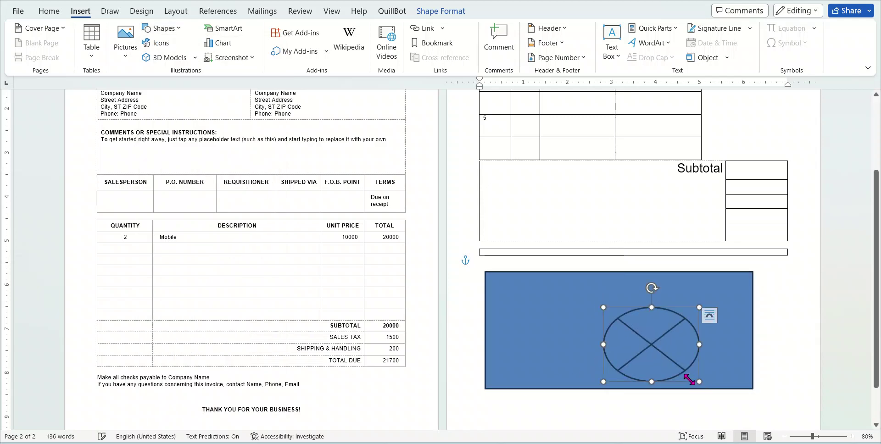
mouse_move(641, 350)
mouse_down()
mouse_move(607, 323)
mouse_move(610, 337)
mouse_up()
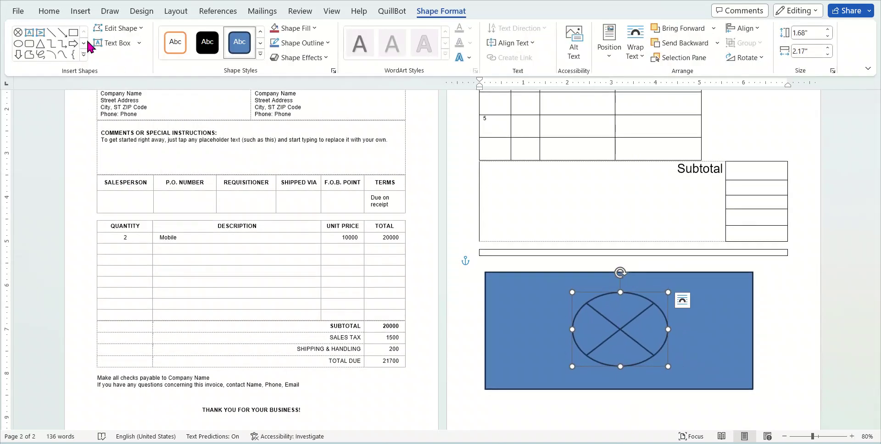
Go back to the Insert tab and reopen the Shapes gallery
click(46, 19)
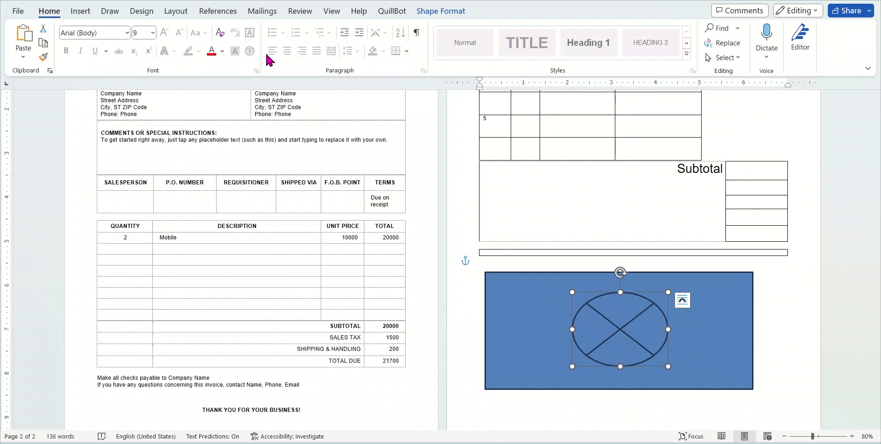
click(79, 11)
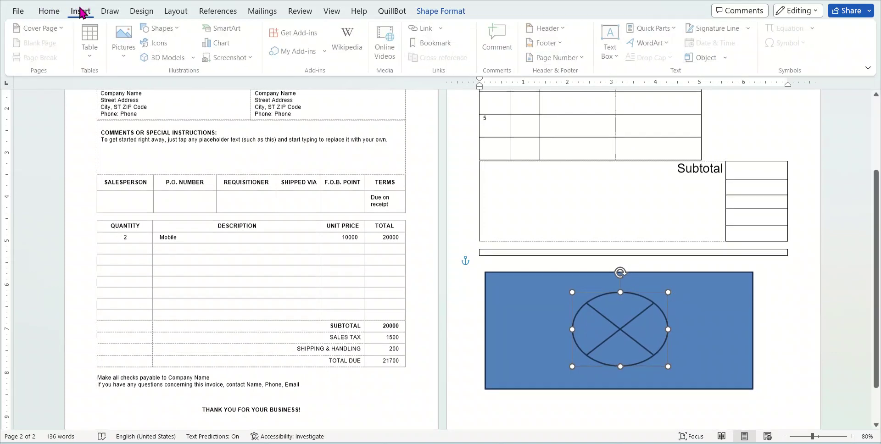
click(179, 29)
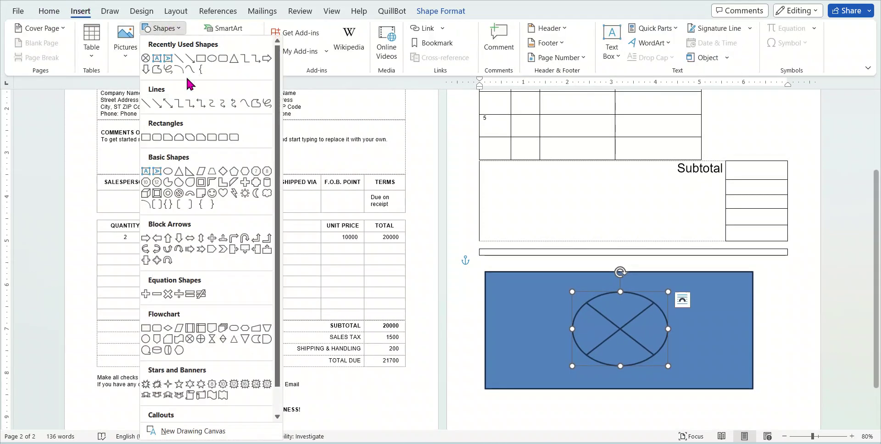
Draw a four-way block arrow about 3.32" by 3.94" above the circle
click(220, 238)
scroll(569, 340, down, 2)
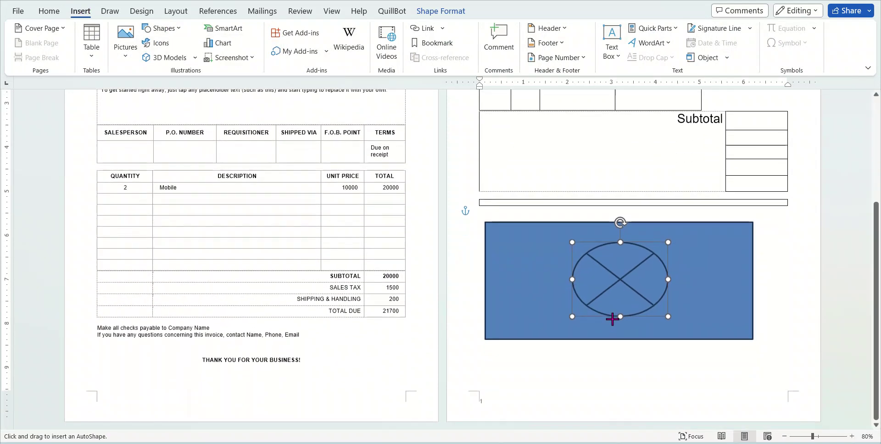
drag(506, 248, 732, 280)
mouse_move(700, 166)
mouse_down()
mouse_move(712, 118)
mouse_move(736, 117)
mouse_move(556, 137)
mouse_up()
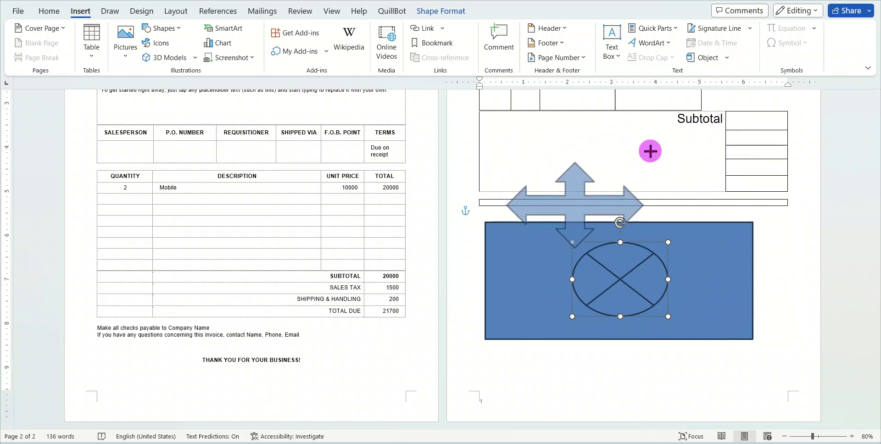
drag(650, 151, 681, 111)
mouse_move(610, 191)
mouse_down()
mouse_move(635, 303)
mouse_move(610, 210)
mouse_move(622, 196)
mouse_up()
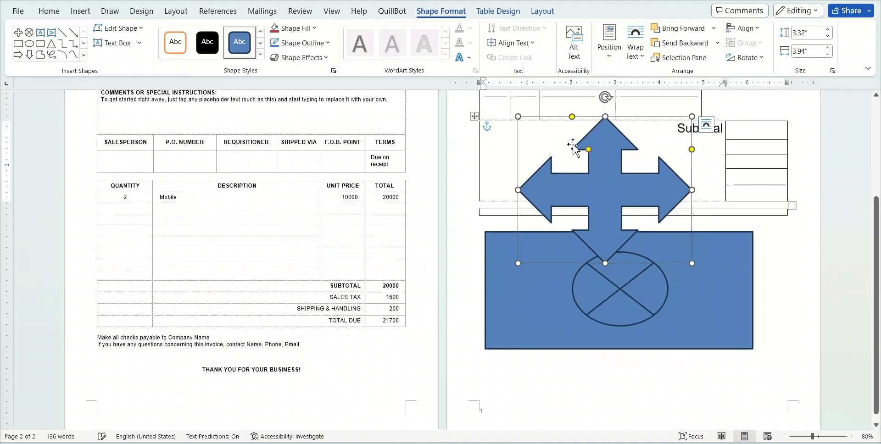
Narrow the arrow's shafts and arrowheads so it becomes a slender four-pointed star
mouse_move(588, 150)
mouse_down()
mouse_move(601, 161)
mouse_move(580, 161)
mouse_move(596, 162)
mouse_up()
click(694, 158)
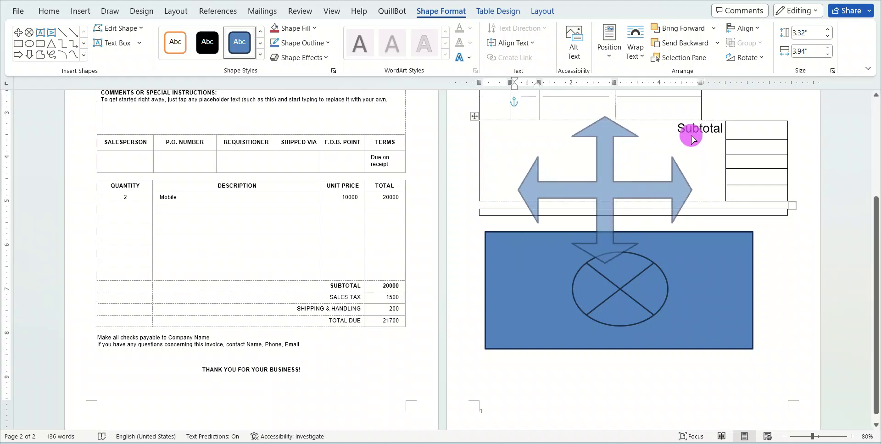
drag(690, 161, 690, 161)
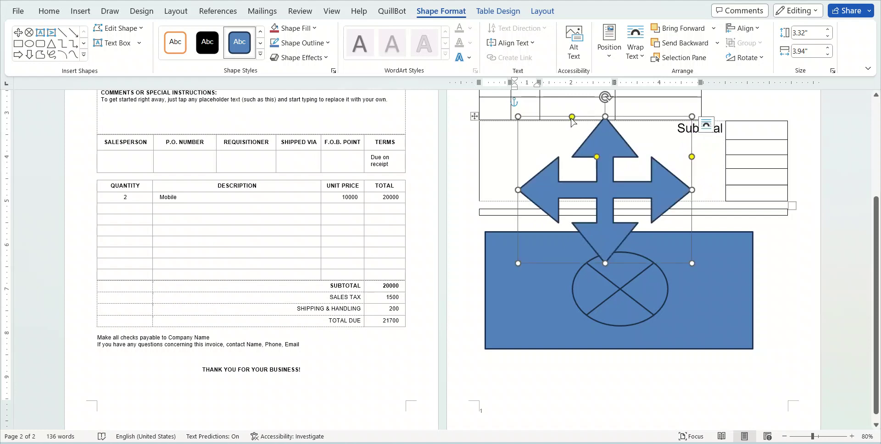
drag(571, 117, 582, 159)
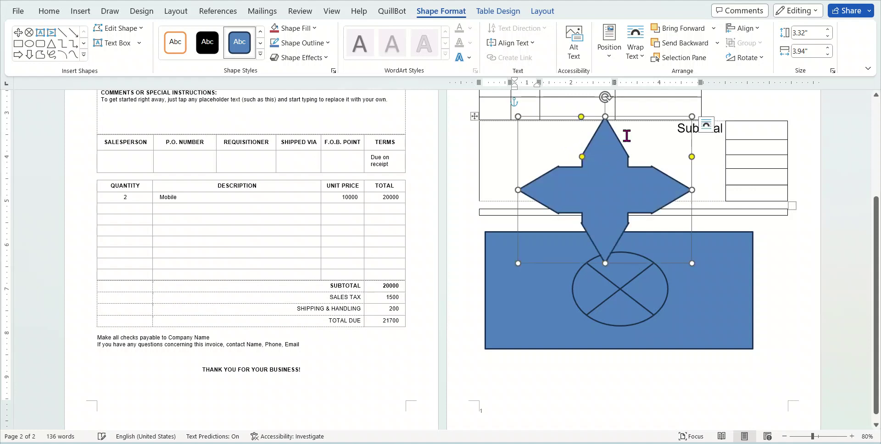
drag(582, 118, 602, 170)
drag(692, 157, 744, 170)
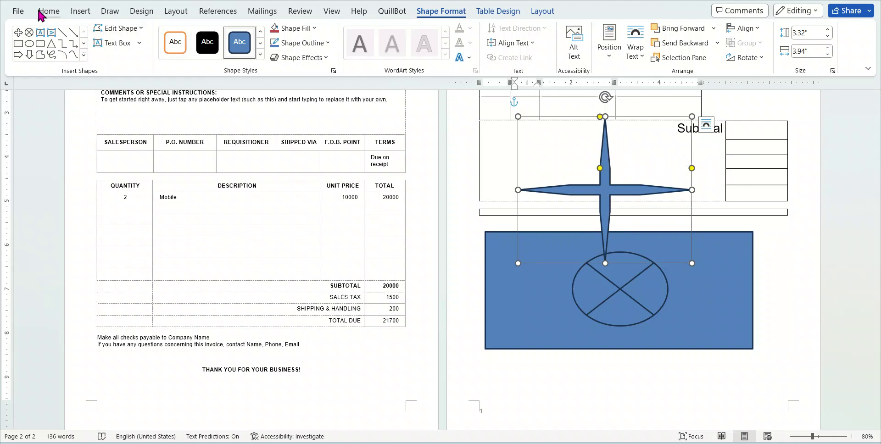
click(73, 11)
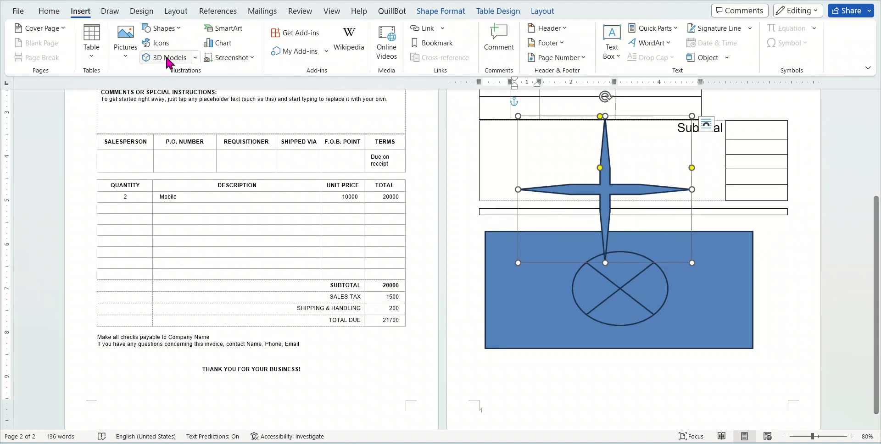
click(174, 29)
click(174, 28)
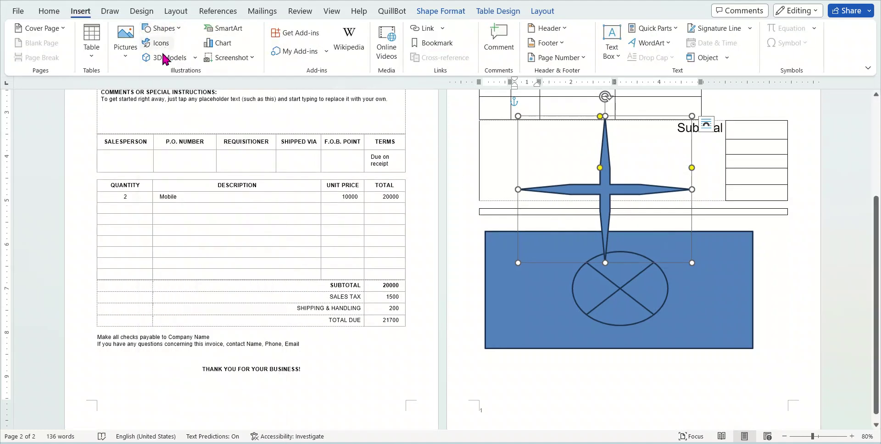
click(163, 44)
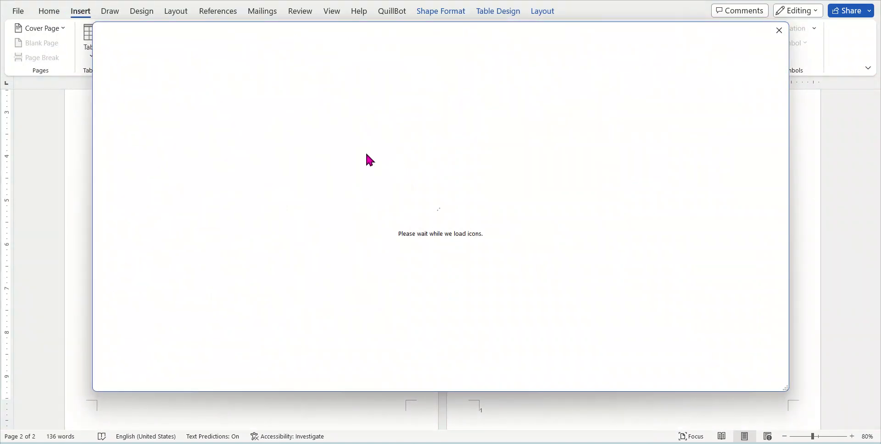
click(217, 90)
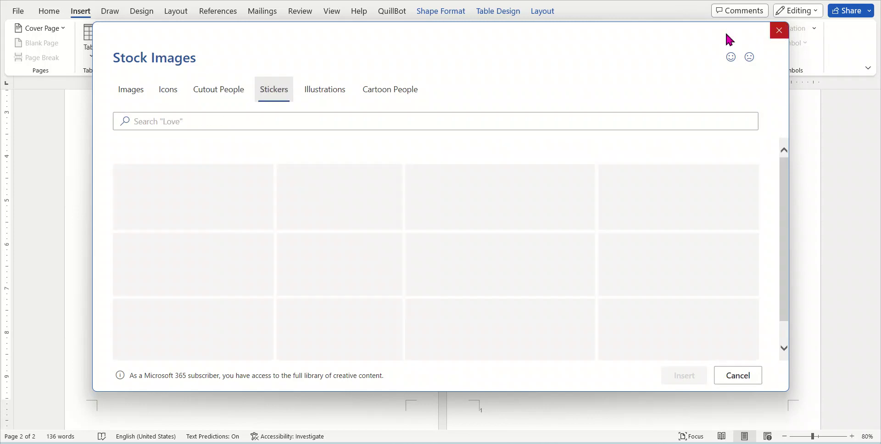
click(778, 30)
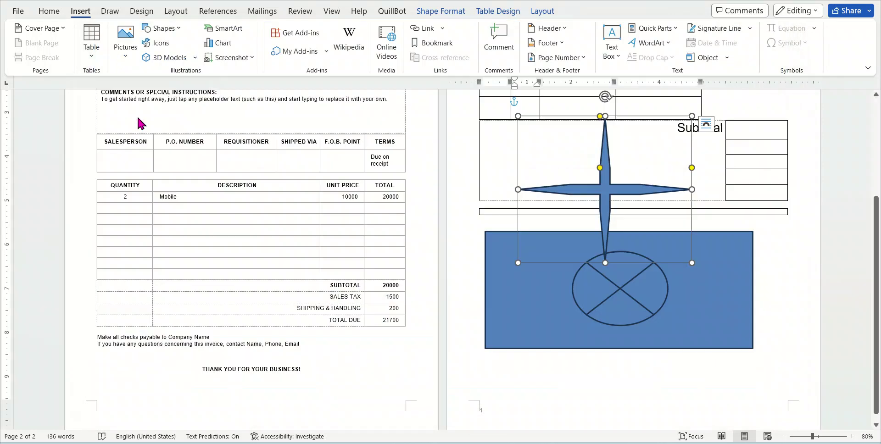
click(195, 60)
click(194, 94)
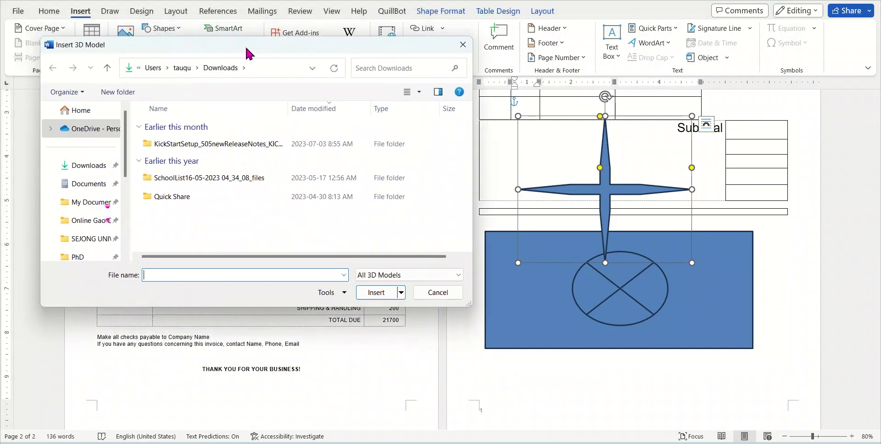
click(467, 63)
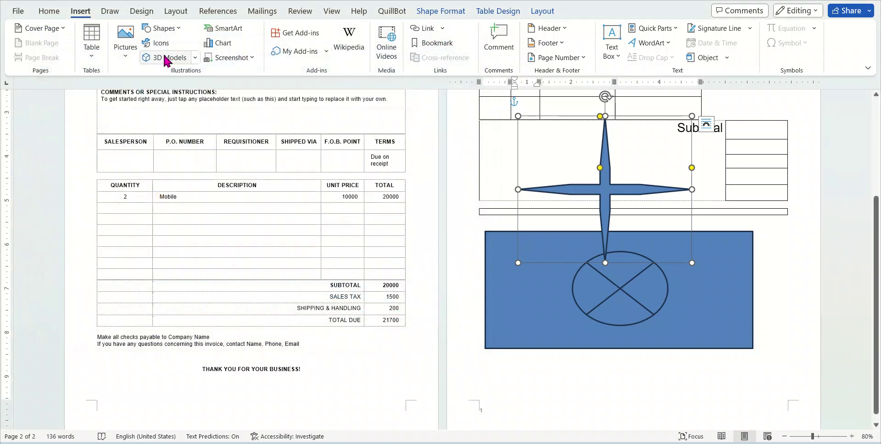
click(180, 58)
click(200, 105)
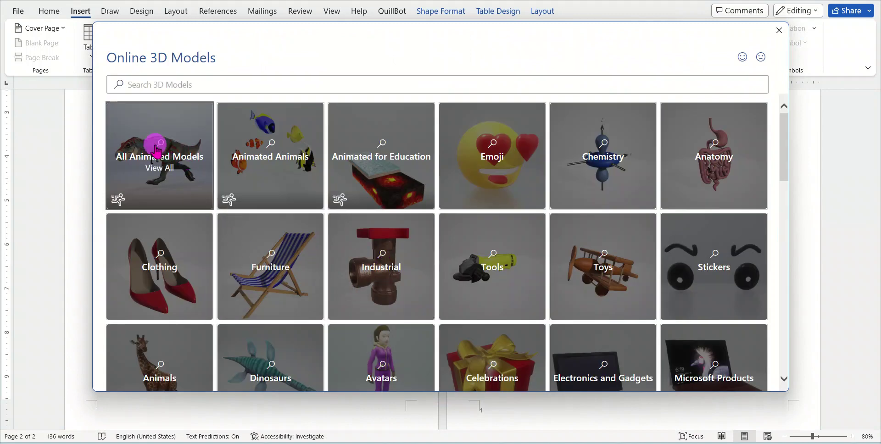
click(153, 150)
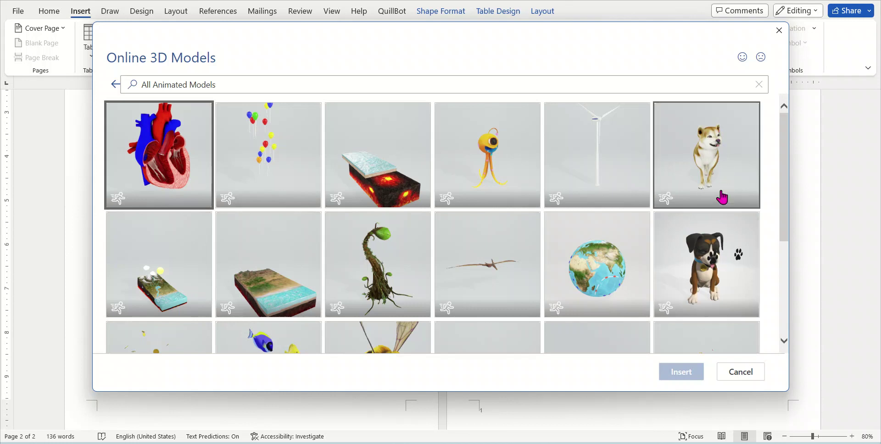
scroll(722, 331, down, 3)
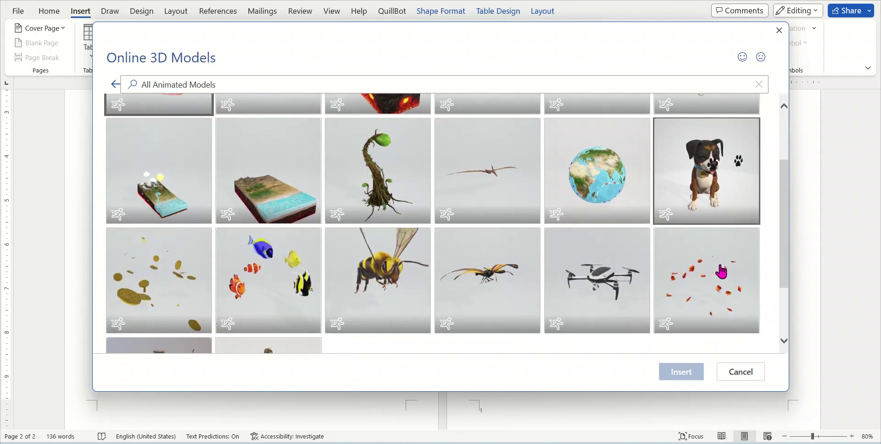
scroll(386, 197, down, 2)
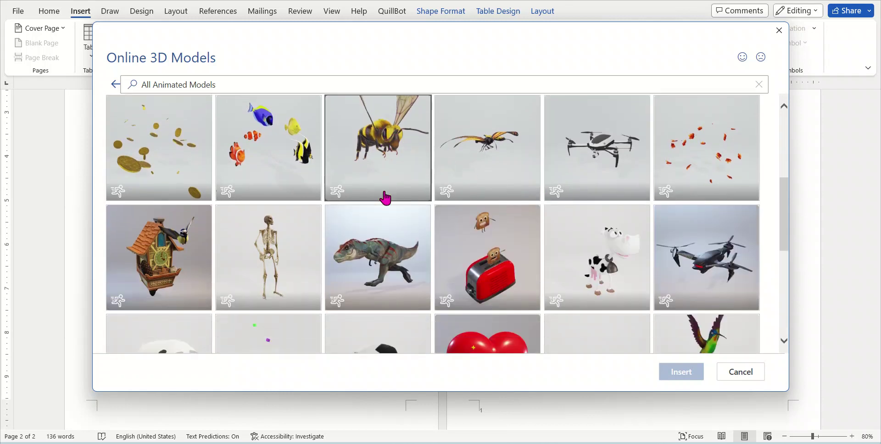
click(364, 250)
click(687, 377)
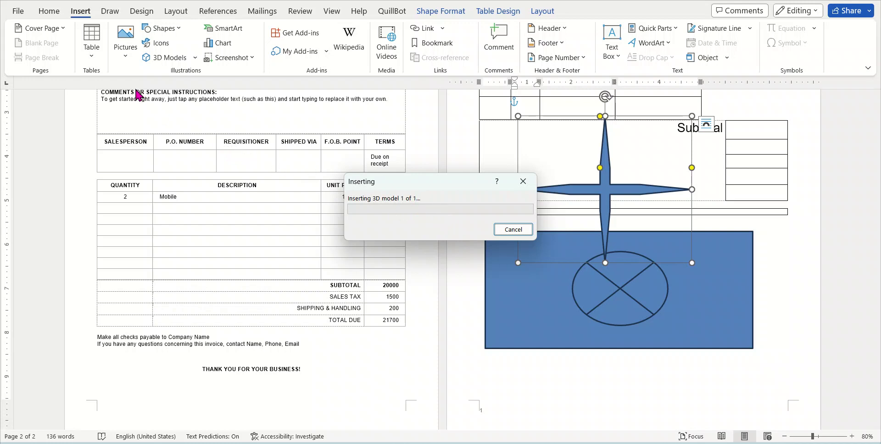
click(512, 230)
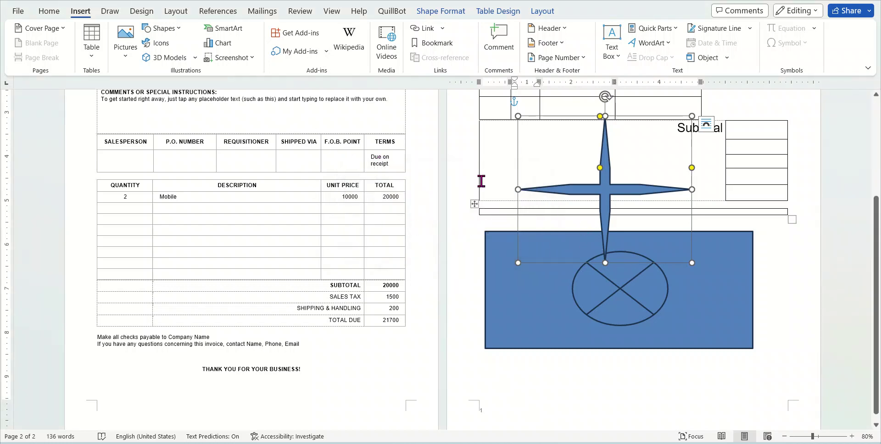
click(226, 34)
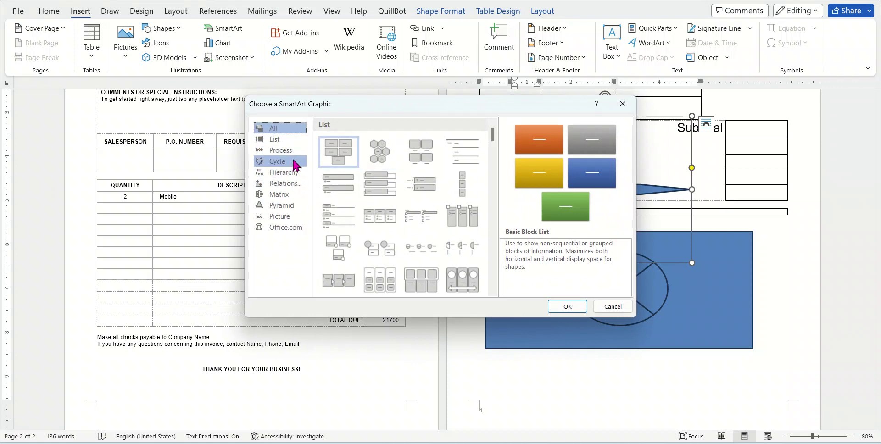
Cancel the SmartArt dialog and delete the blue rectangle with its circle and the blue cross
click(612, 306)
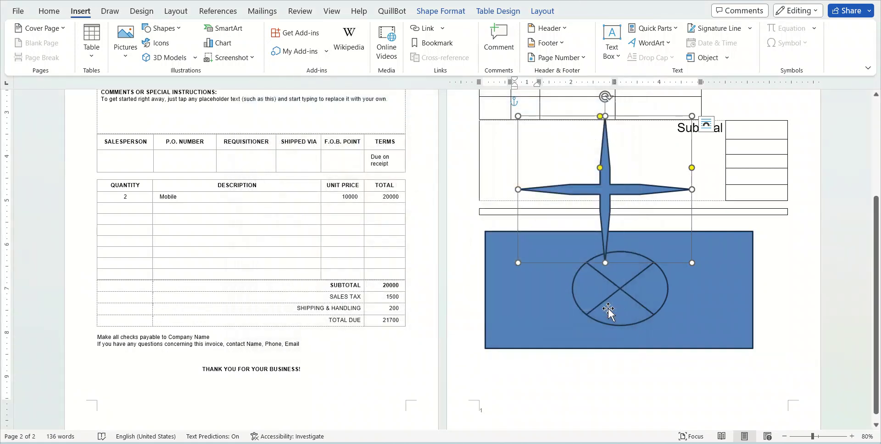
scroll(643, 359, down, 1)
click(644, 360)
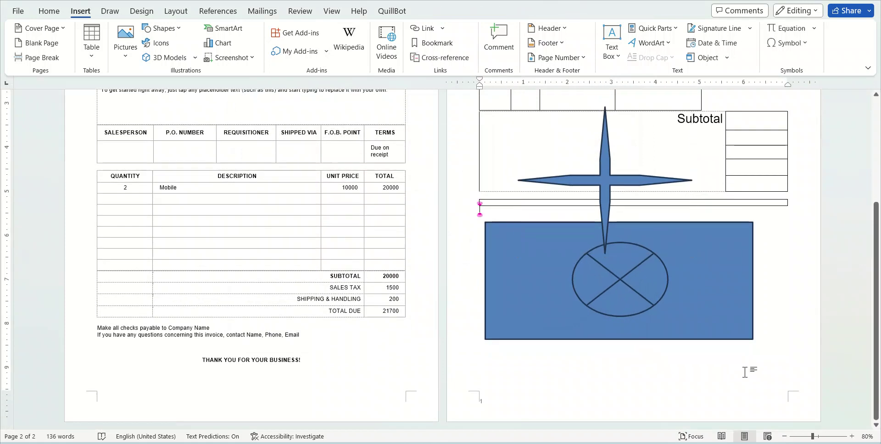
click(686, 303)
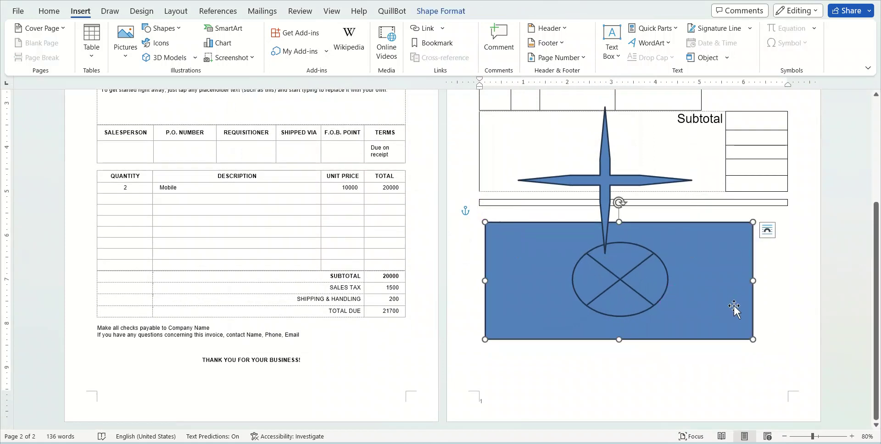
key(Delete)
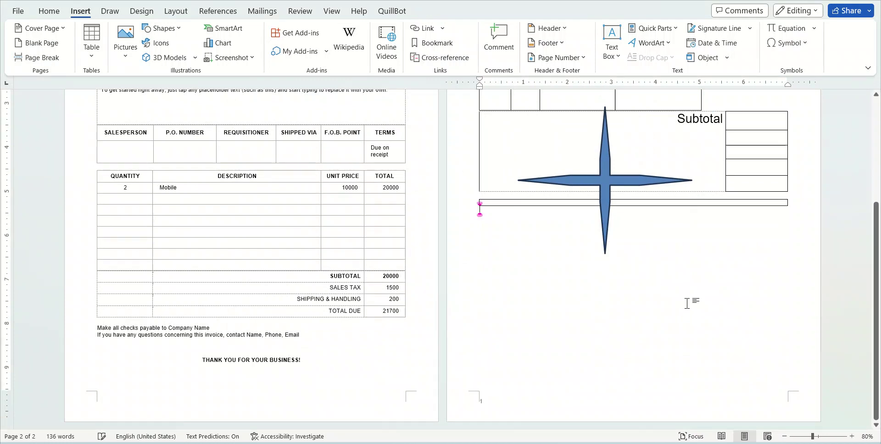
click(600, 230)
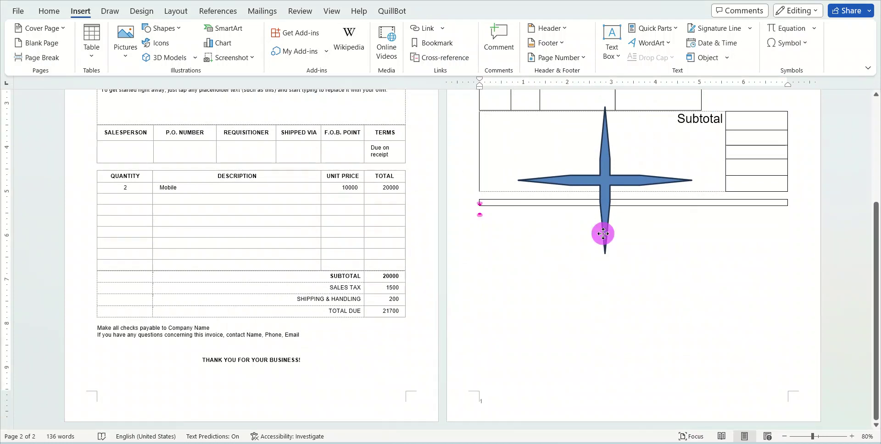
key(Delete)
Add a blank third page after the table
click(490, 225)
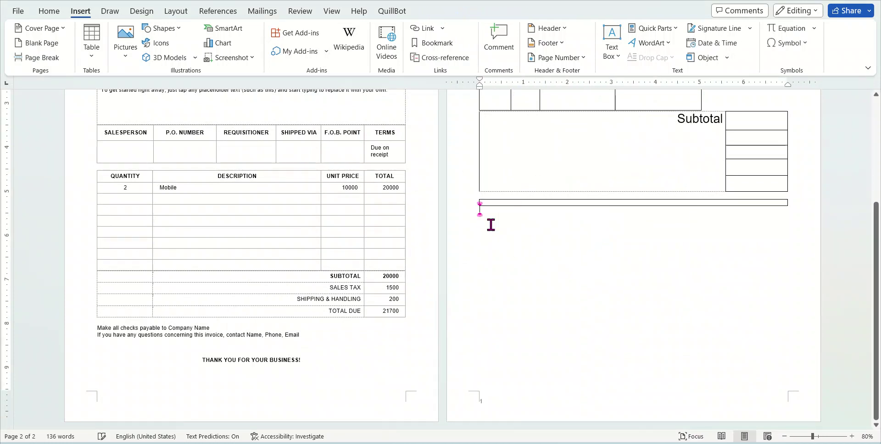
click(40, 42)
scroll(475, 360, down, 5)
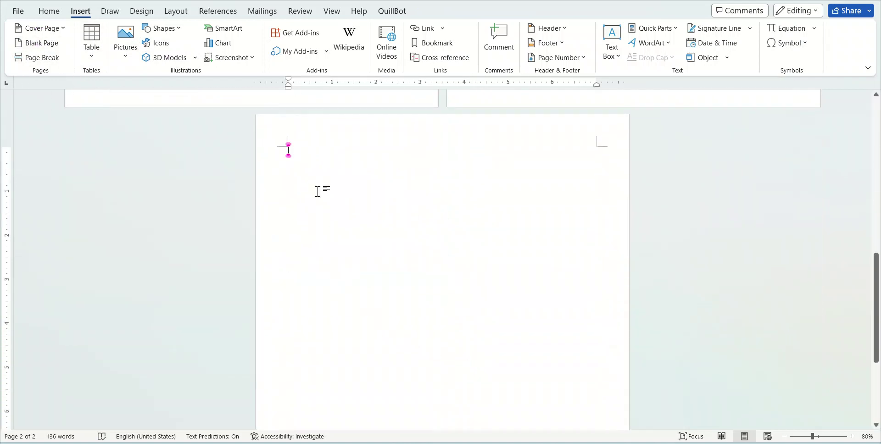
Open the SmartArt gallery, scroll through the layouts, and choose Gear
click(236, 30)
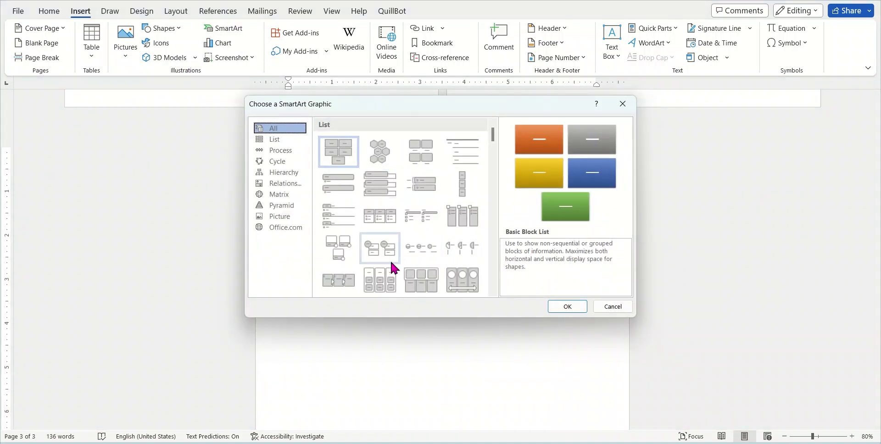
scroll(390, 260, down, 5)
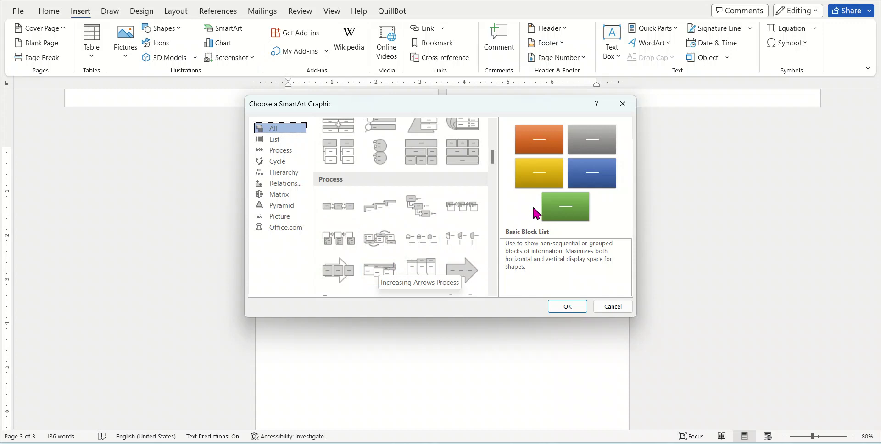
scroll(388, 257, up, 5)
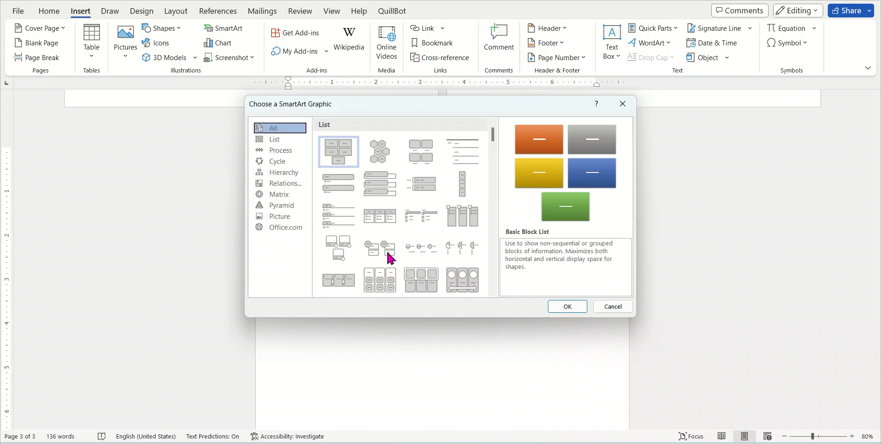
scroll(449, 252, down, 5)
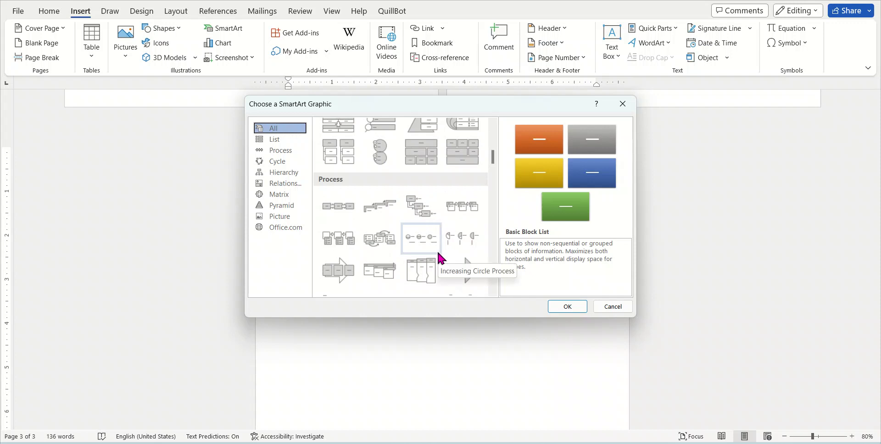
scroll(437, 249, down, 5)
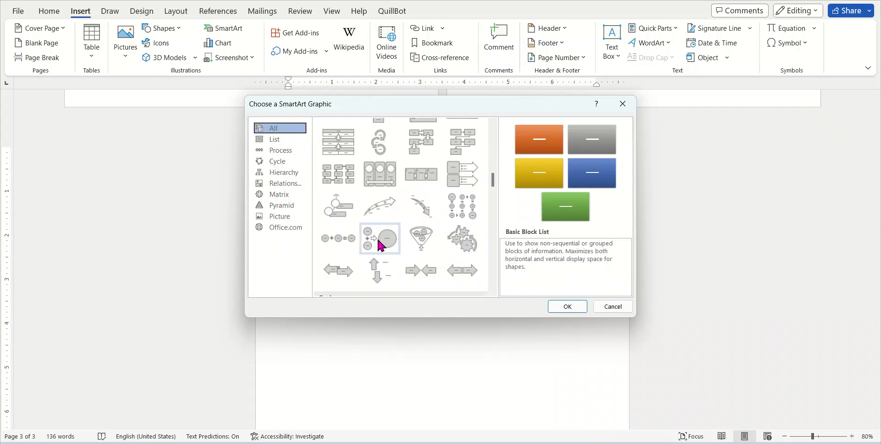
scroll(425, 208, down, 10)
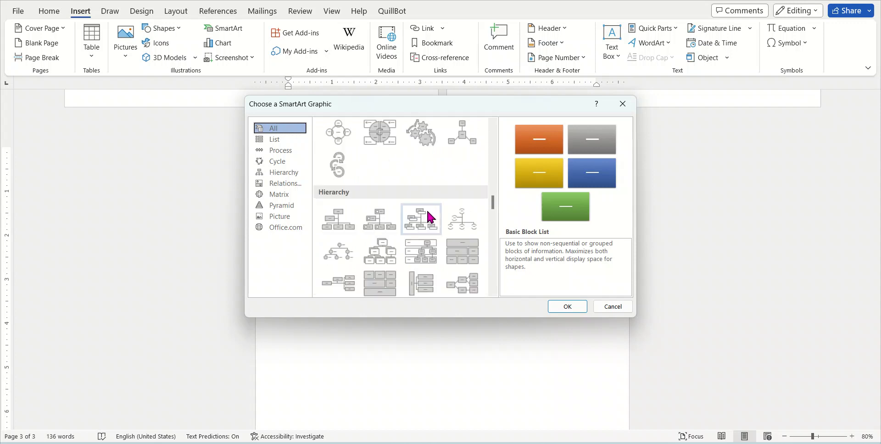
click(416, 136)
Insert the Gear SmartArt, undoing an accidental deletion to keep all three gears
click(566, 306)
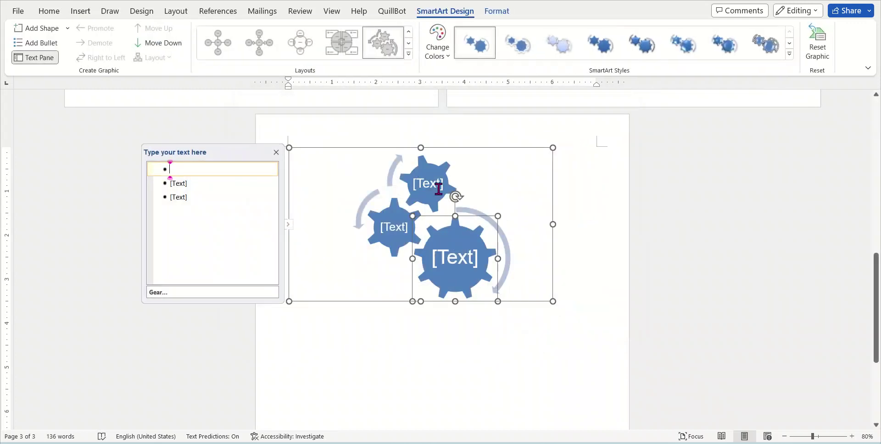
key(Delete)
key(Delete)
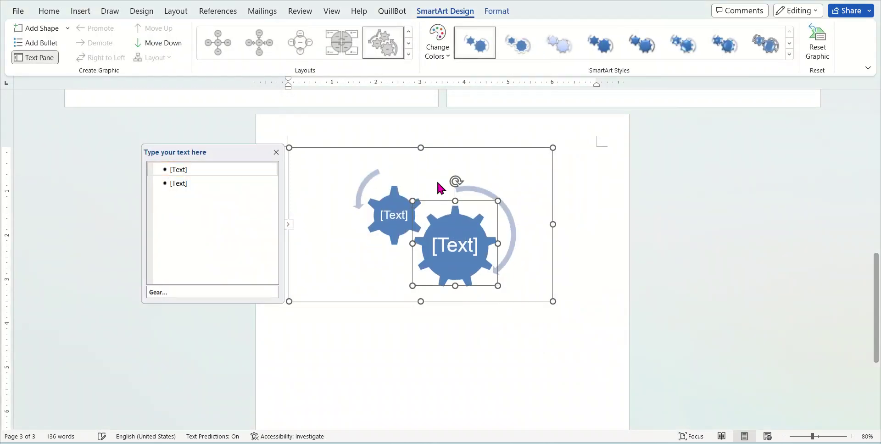
key(ctrl+z)
key(ctrl+z)
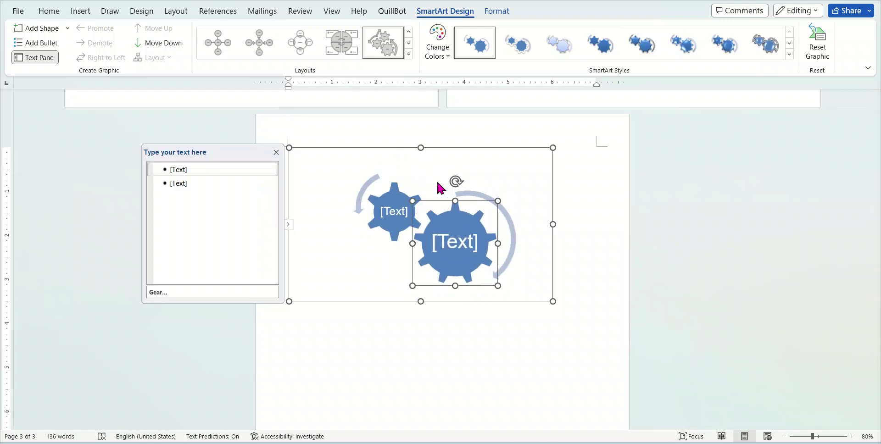
Type 'Monday' in the top gear and 'Tuesday' in the left gear
click(437, 182)
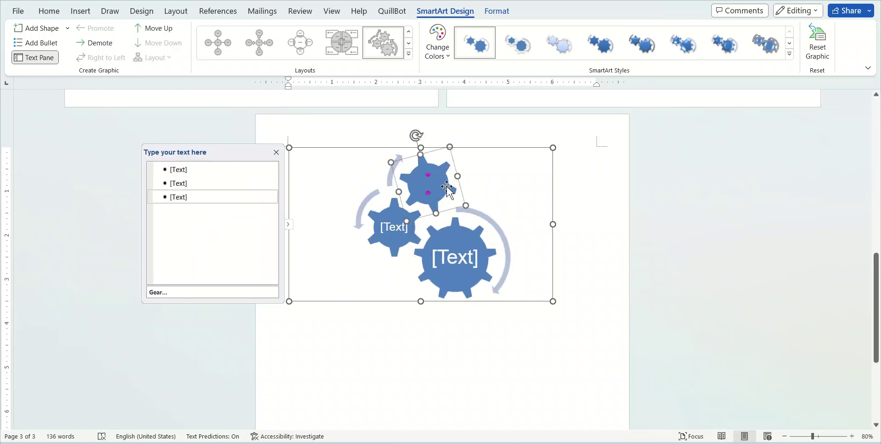
text(Monday)
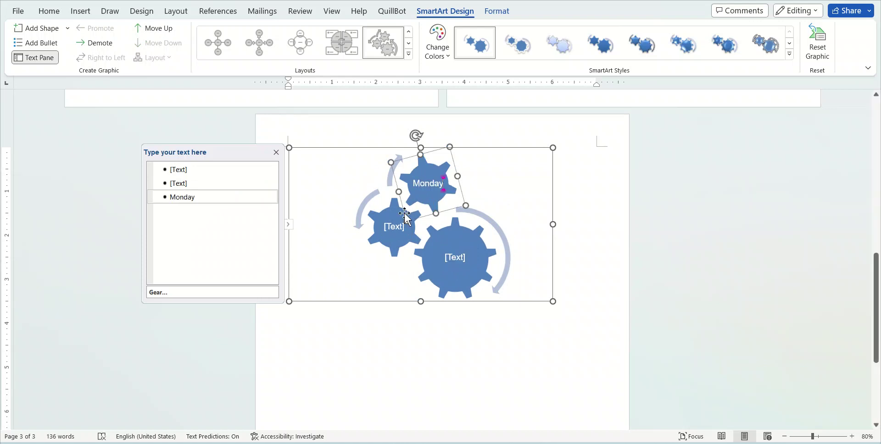
click(394, 228)
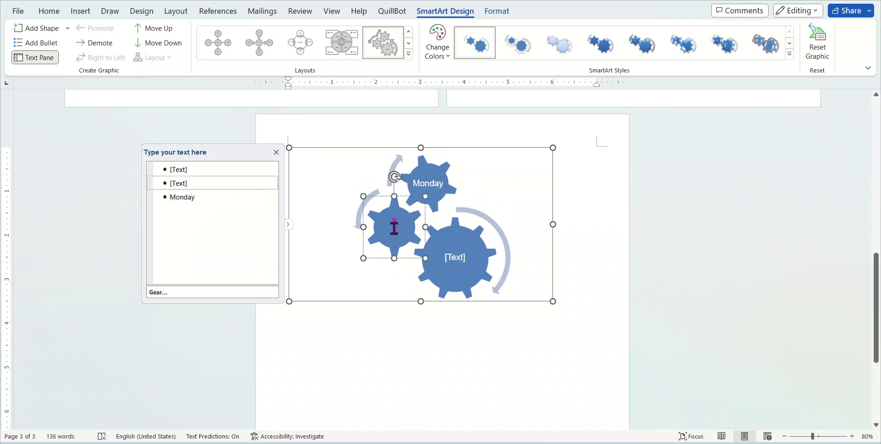
text(Tuesday)
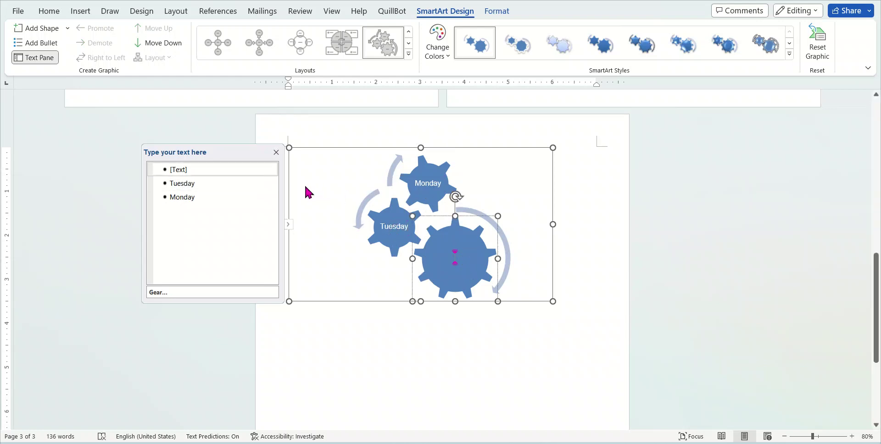
Try Segmented Cycle, Cycle Matrix and Basic Radial layouts, settling on Radial Cluster
click(409, 54)
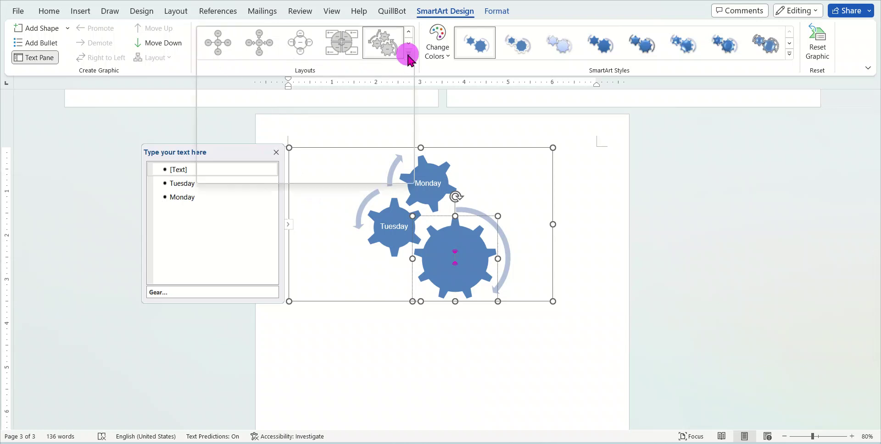
click(267, 70)
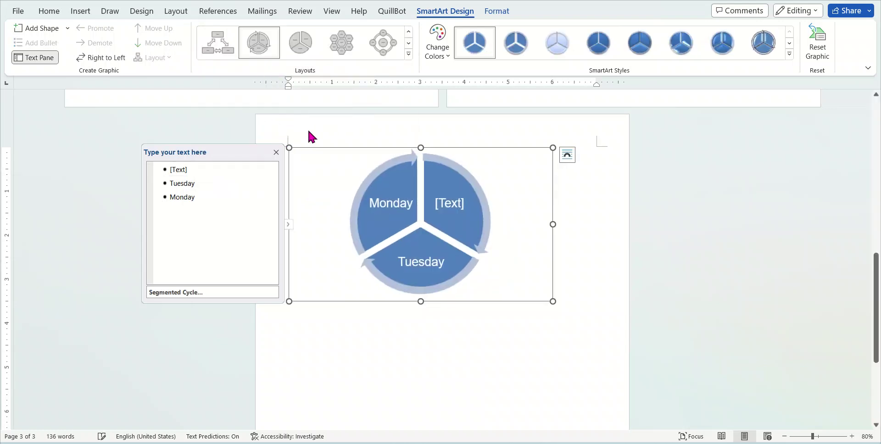
click(408, 55)
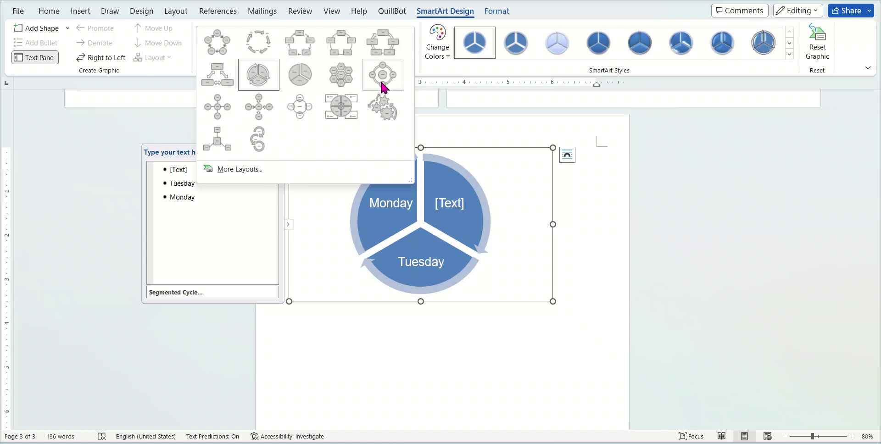
click(334, 104)
click(407, 54)
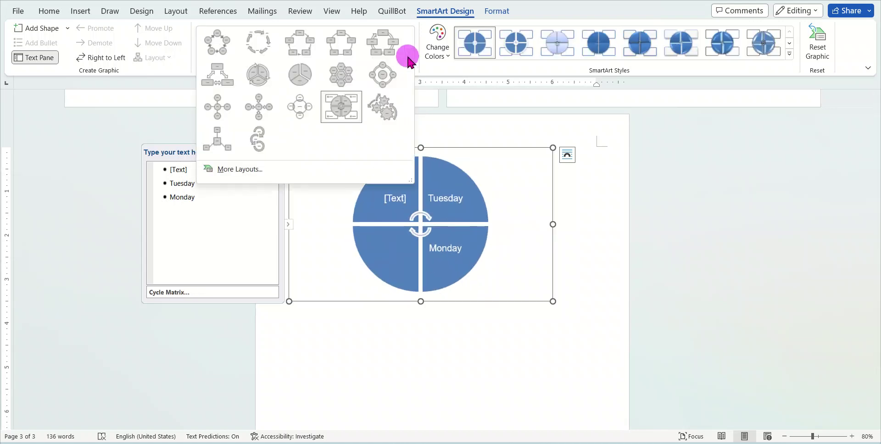
click(257, 103)
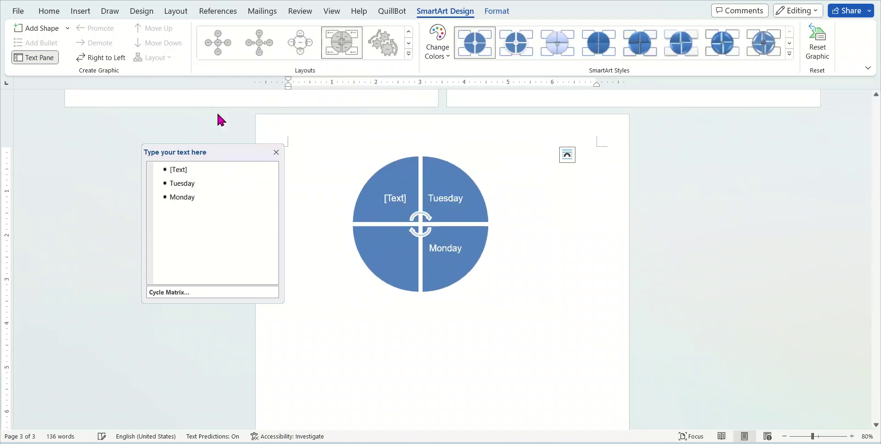
click(408, 54)
click(222, 142)
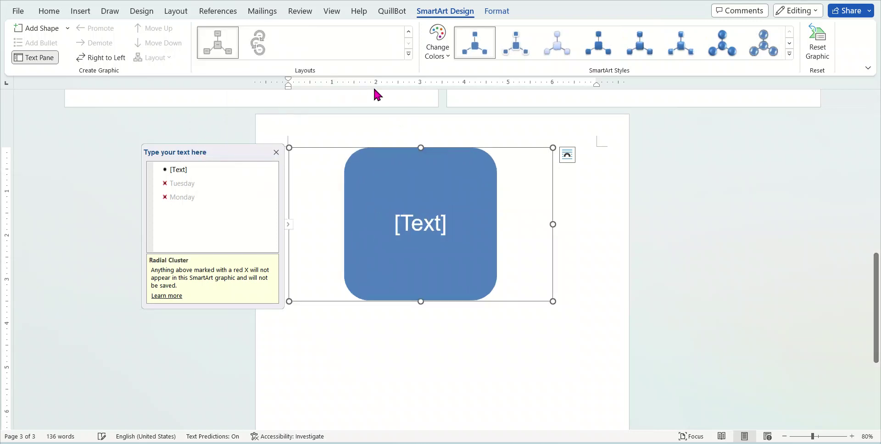
click(80, 11)
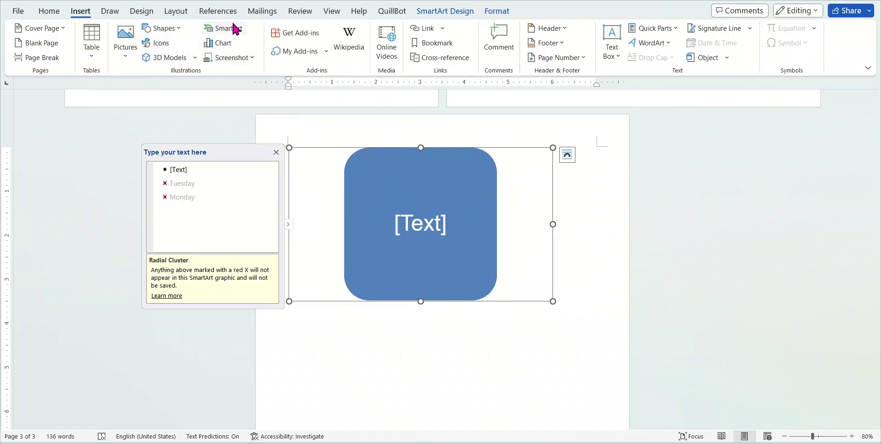
Browse Column, Line, Pie, Bar, Area, Scatter, Map and Template chart types in Insert Chart
click(221, 43)
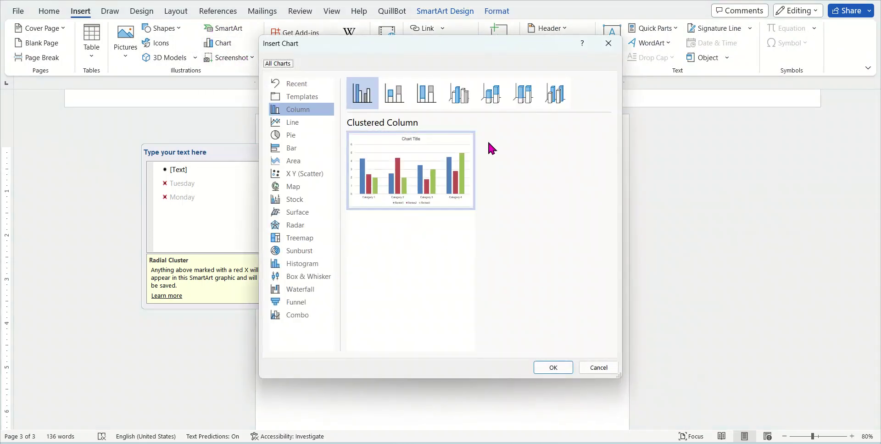
click(307, 121)
click(309, 135)
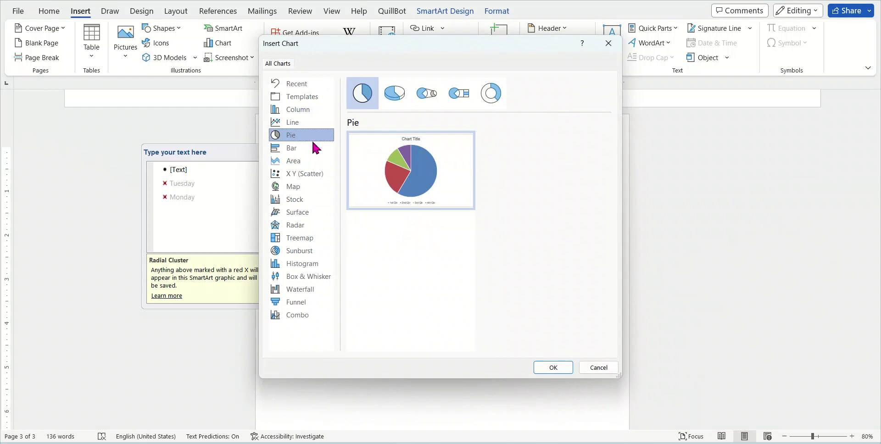
click(310, 149)
click(307, 161)
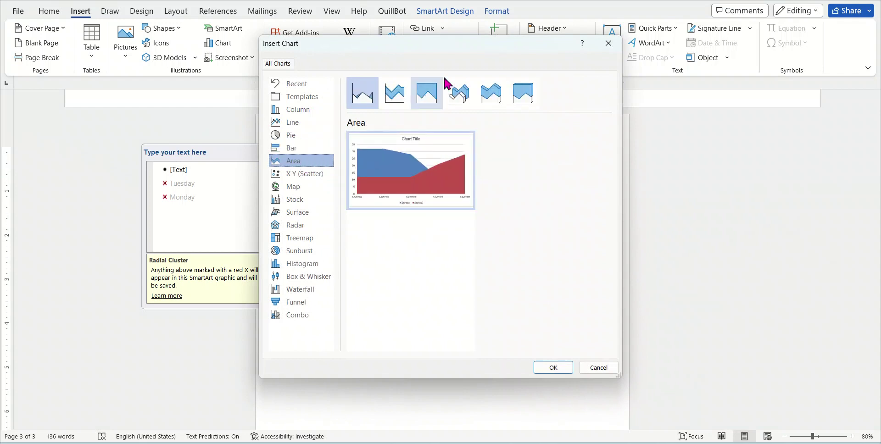
click(307, 173)
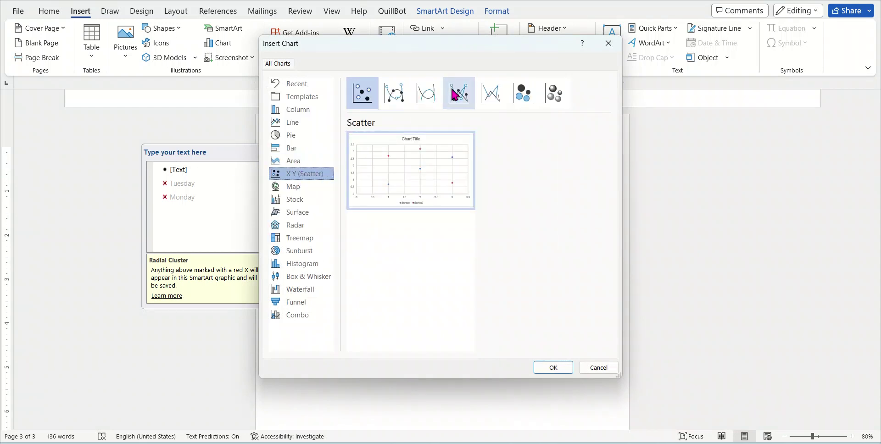
click(299, 112)
click(299, 122)
click(305, 147)
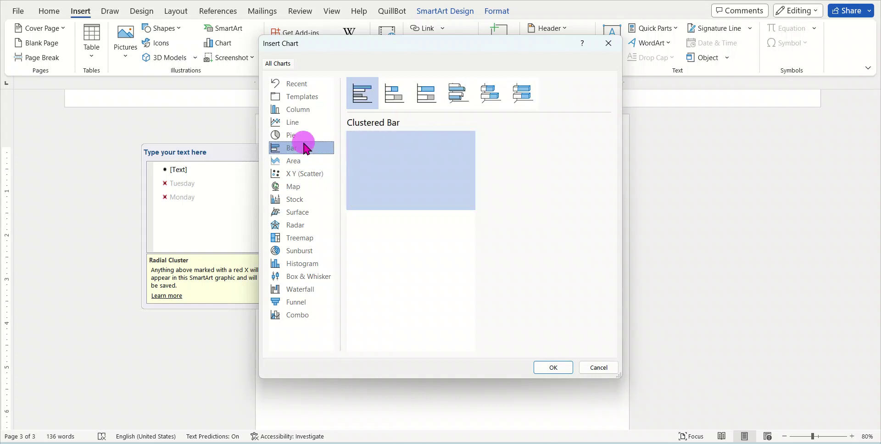
click(304, 186)
click(308, 173)
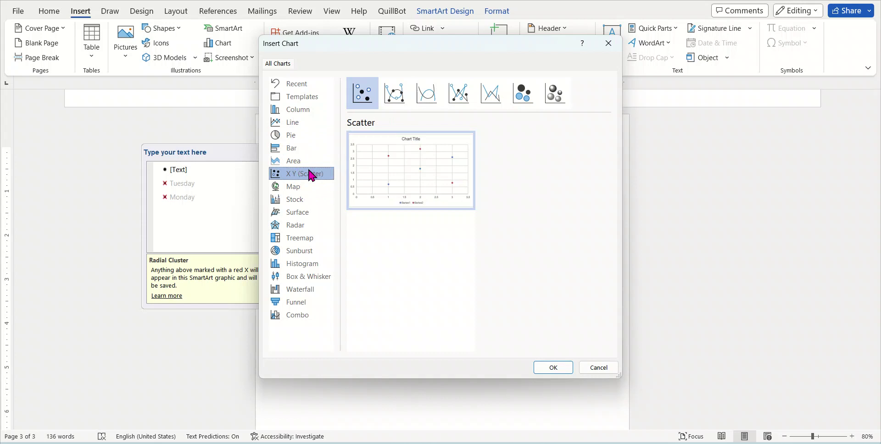
click(308, 97)
click(309, 112)
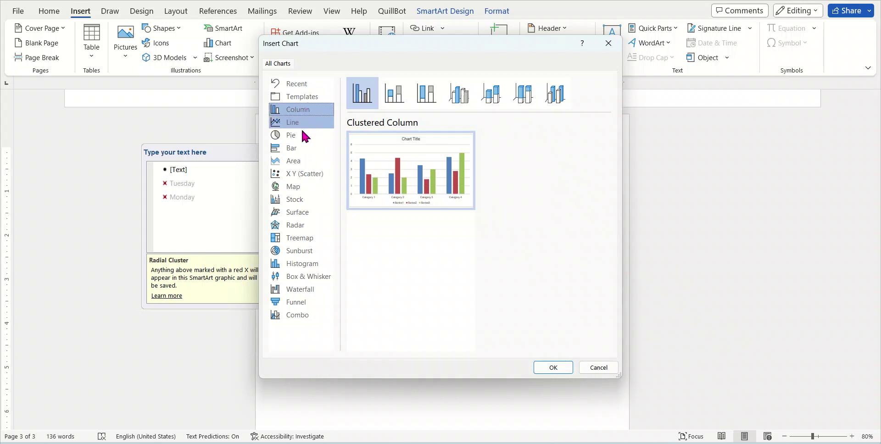
click(300, 146)
mouse_move(476, 202)
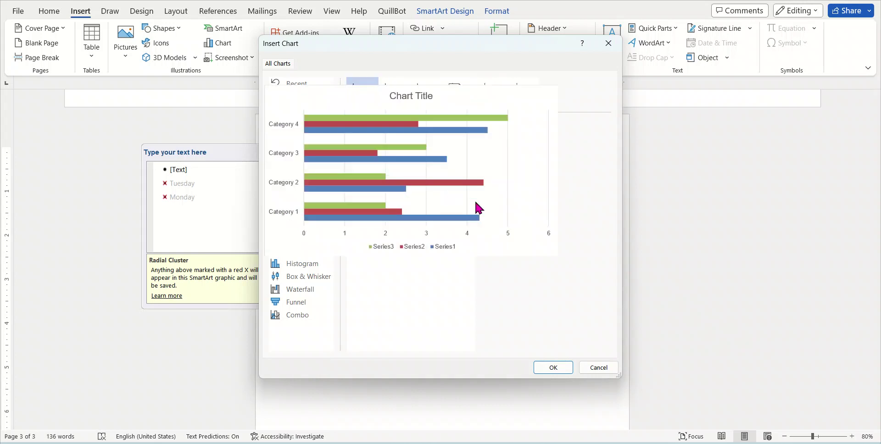
Cancel the chart dialog and bring up Chrome's 'Indian population history graph' image results
click(596, 368)
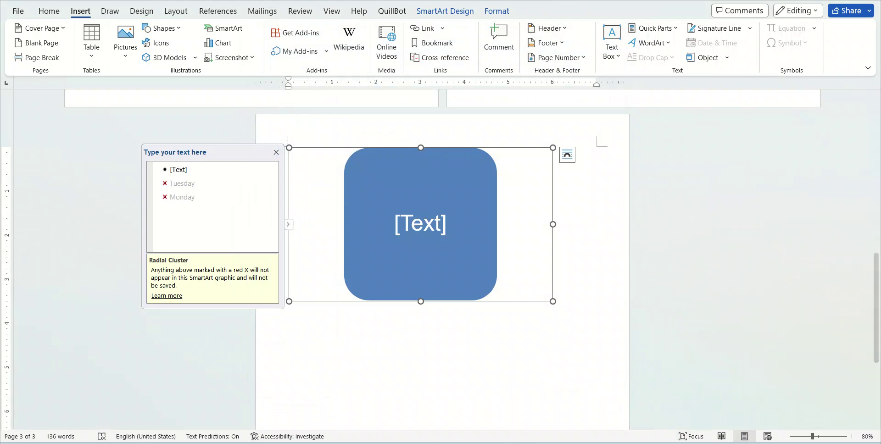
mouse_move(641, 443)
click(642, 397)
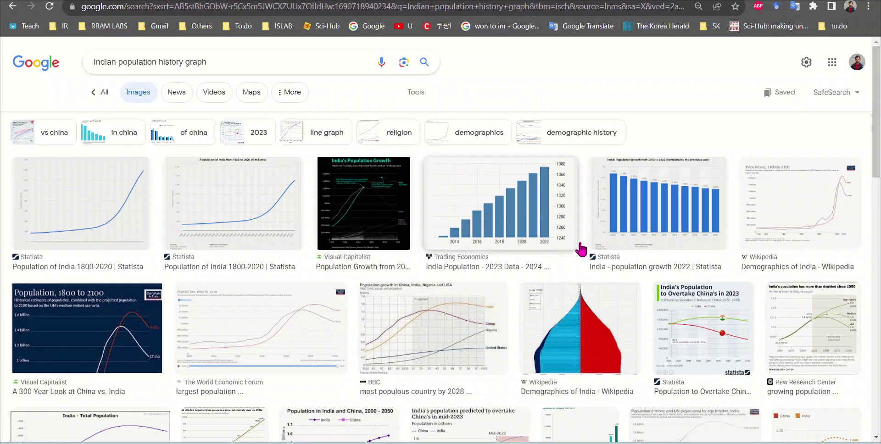
Preview the Statista India population growth 2022 bar chart and its related images, then return to Word
click(644, 204)
scroll(647, 217, down, 1)
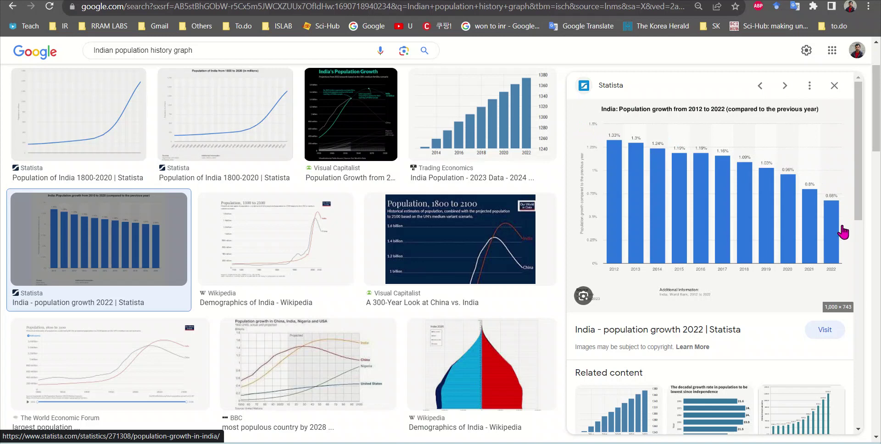
scroll(775, 263, down, 4)
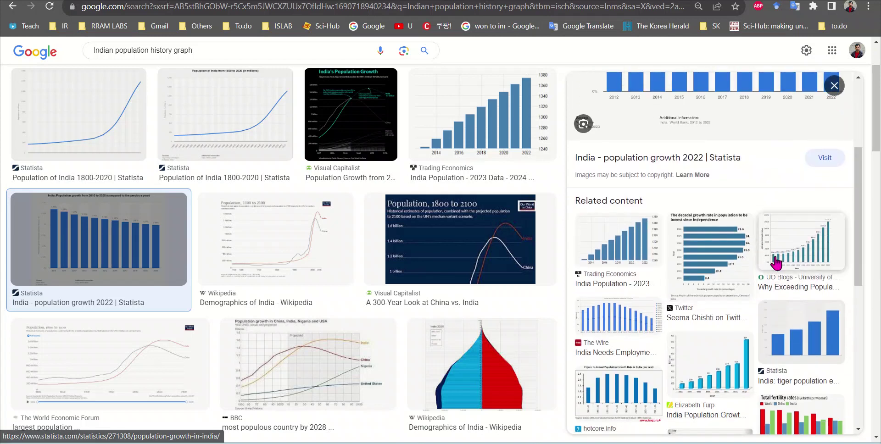
scroll(775, 262, down, 3)
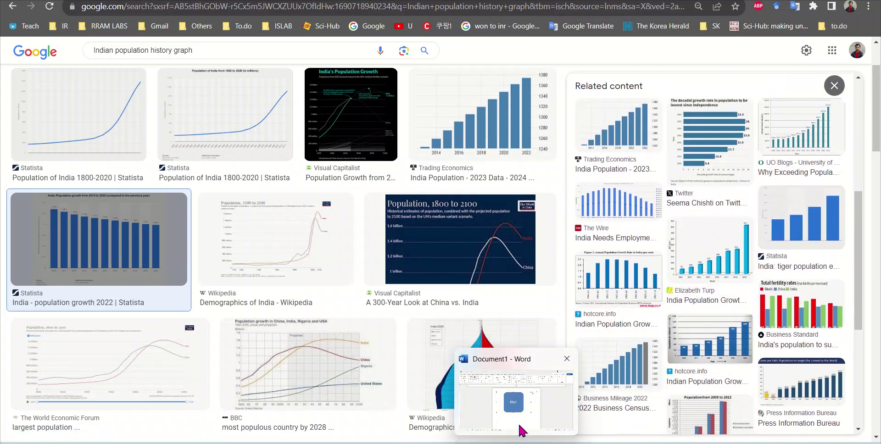
click(520, 430)
scroll(449, 208, up, 2)
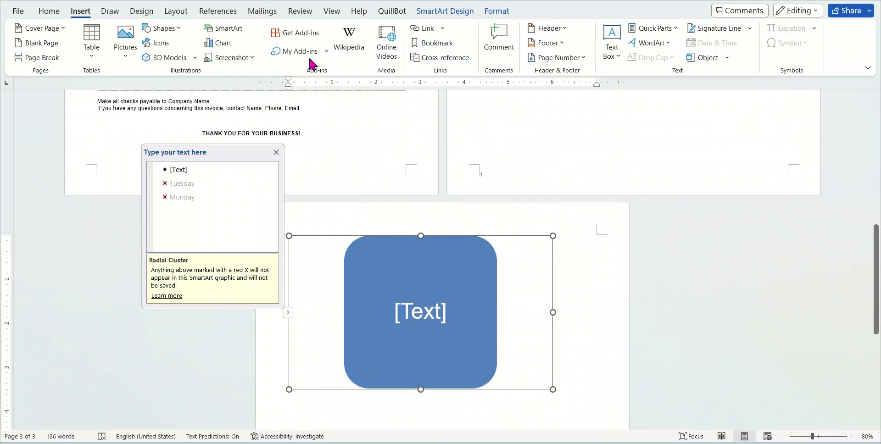
Look through Line, Pie, Area, Scatter, Map, Stock, Surface and Radar chart types, then cancel
click(223, 44)
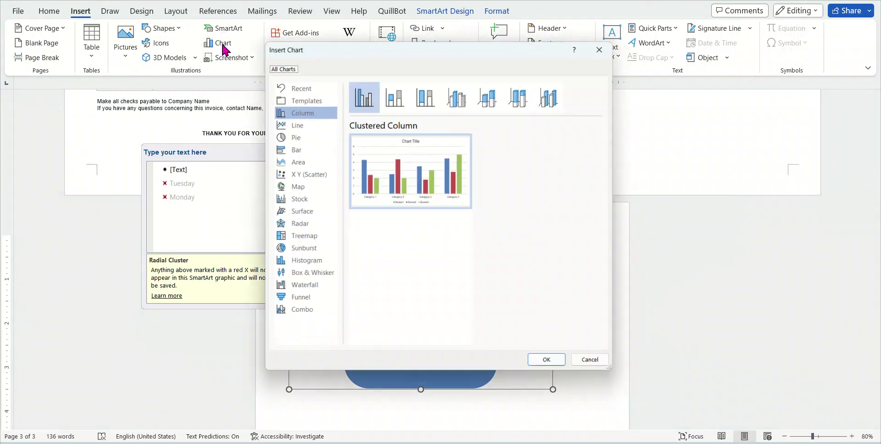
click(305, 122)
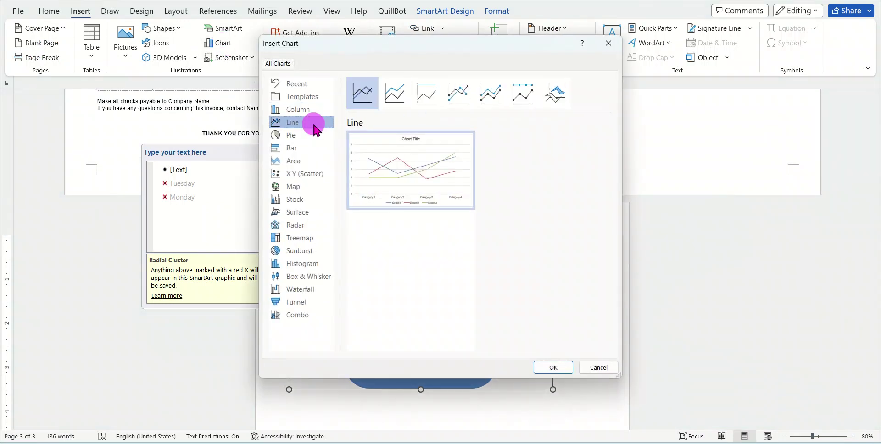
click(321, 136)
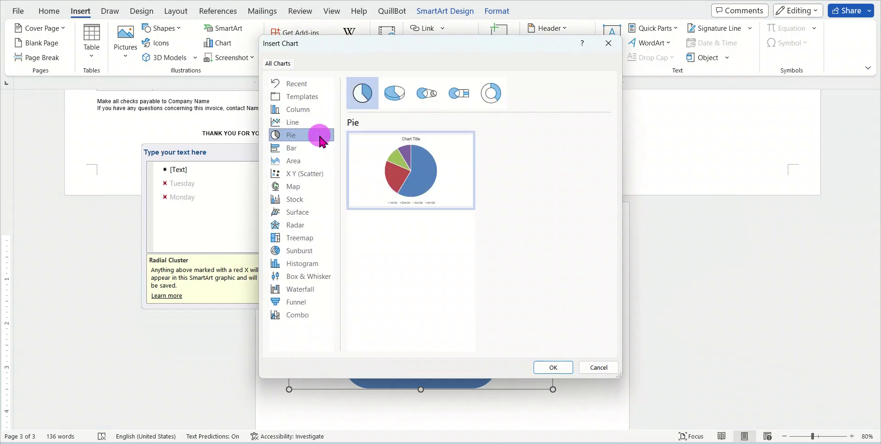
click(324, 161)
click(320, 175)
click(318, 187)
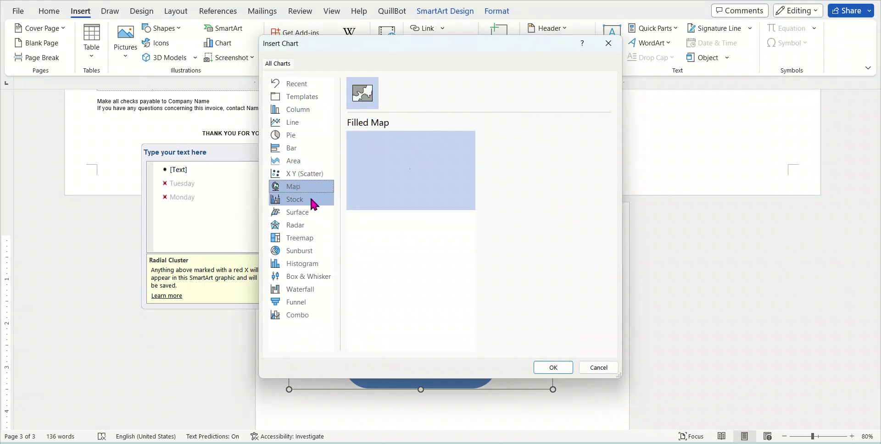
mouse_move(426, 170)
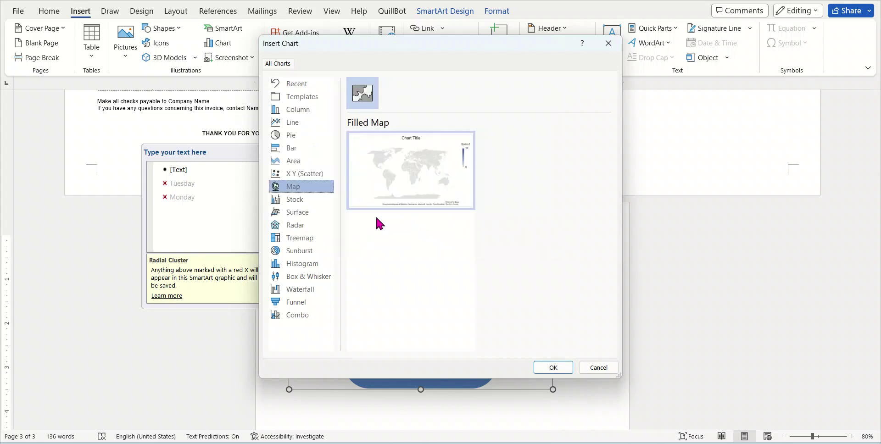
click(298, 202)
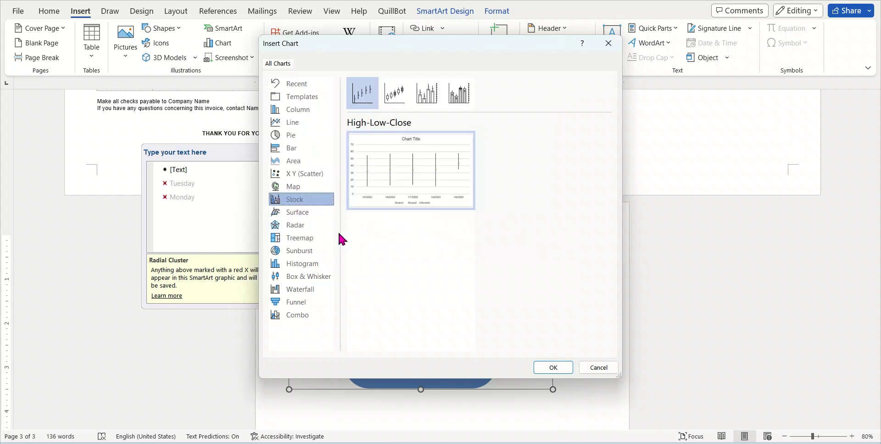
click(300, 212)
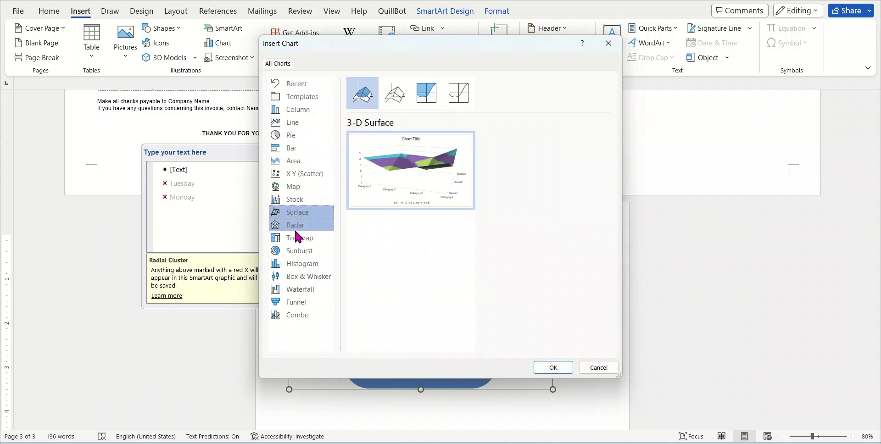
click(297, 226)
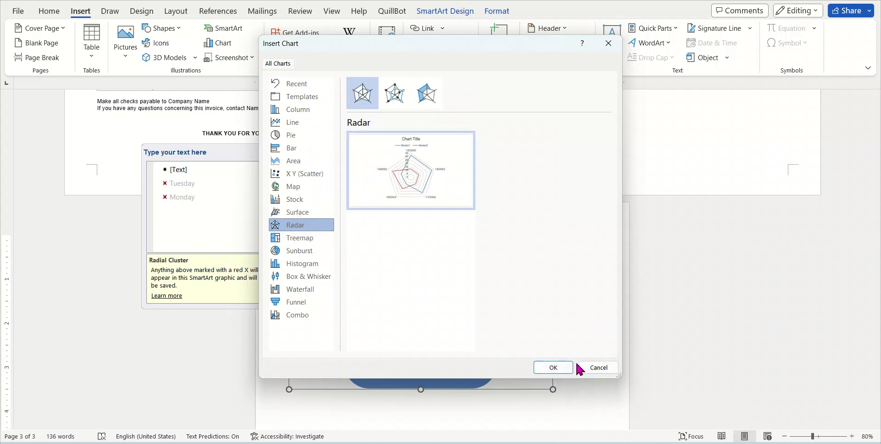
click(594, 368)
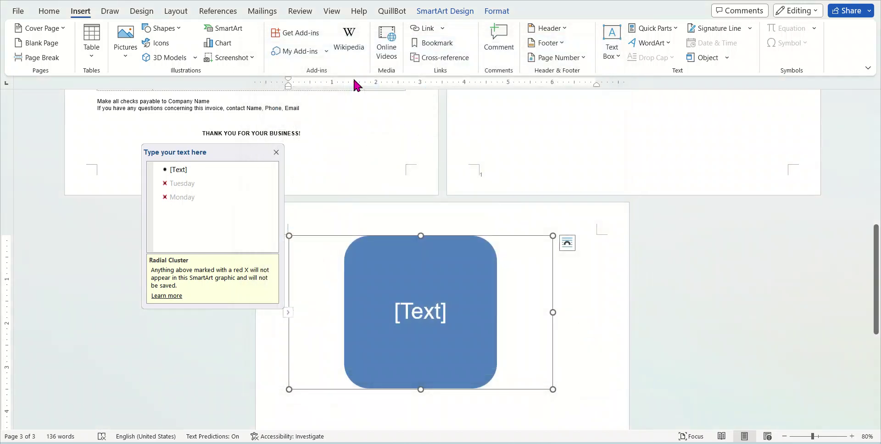
Insert a screenshot of the Chrome image search and shrink it to about 2.36 by 4.41 inches
click(248, 59)
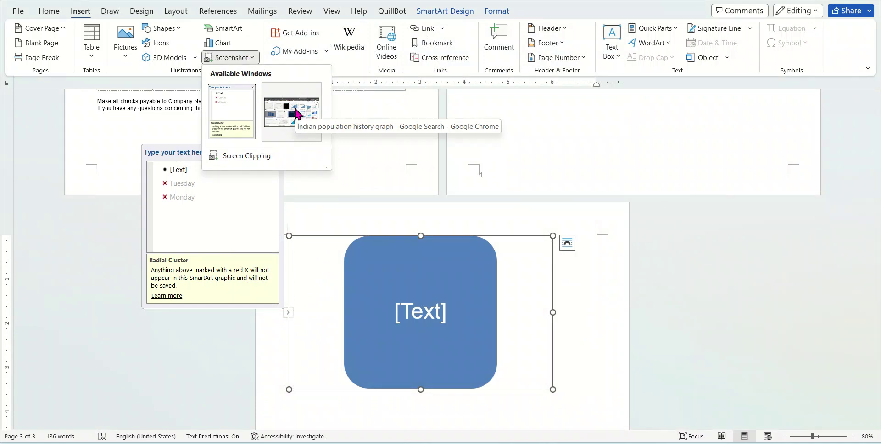
click(295, 114)
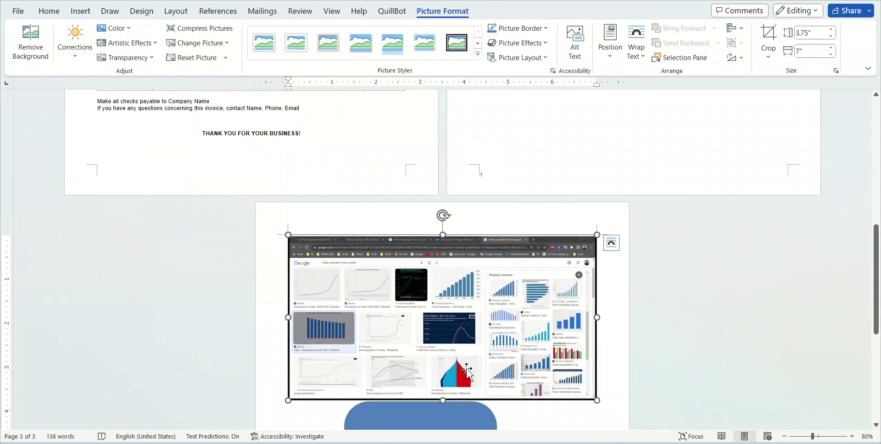
drag(492, 317, 496, 324)
drag(597, 236, 480, 307)
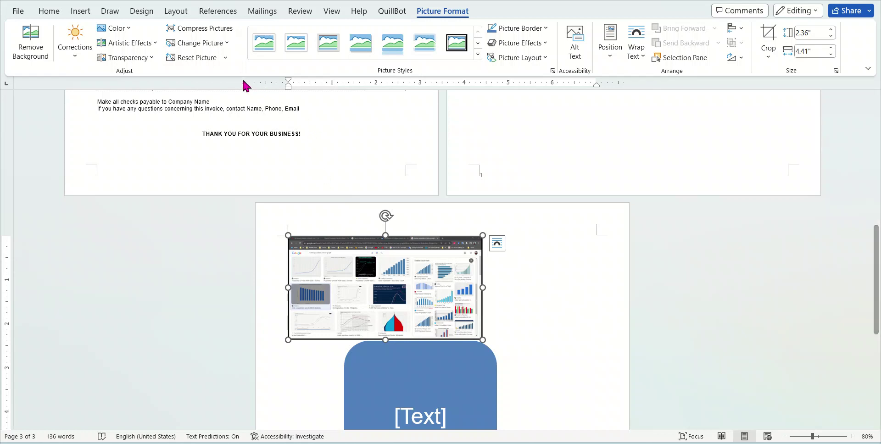
Open the Wikipedia lookup pane beside the document
click(49, 11)
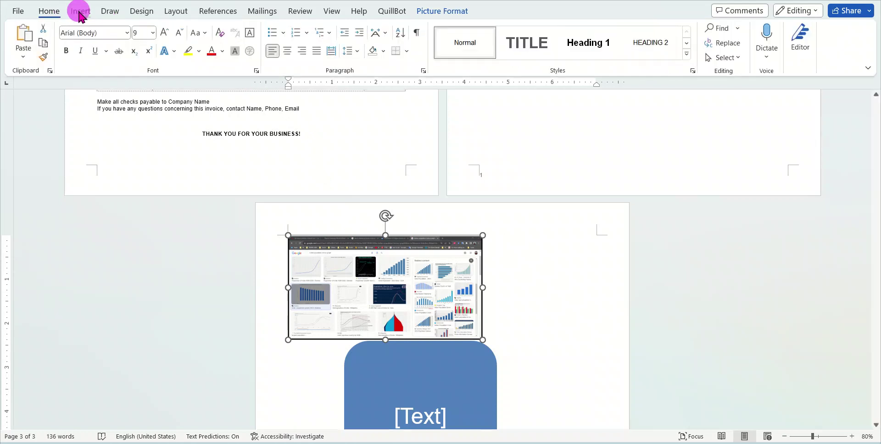
click(78, 12)
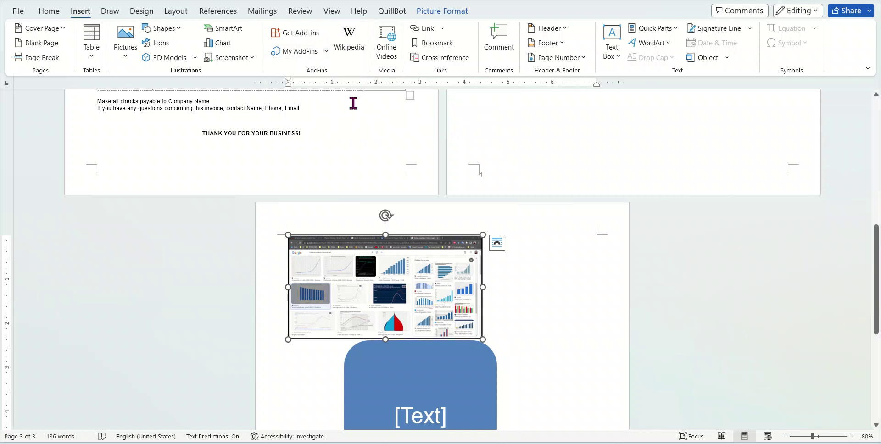
scroll(364, 107, up, 2)
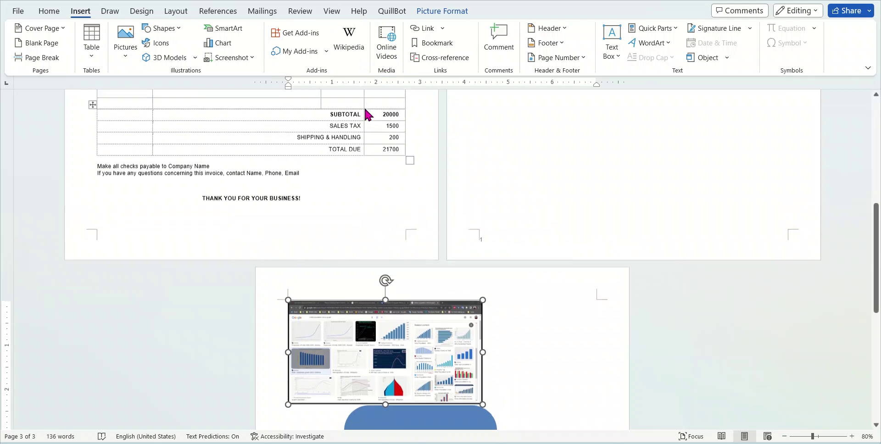
scroll(364, 106, down, 5)
click(507, 329)
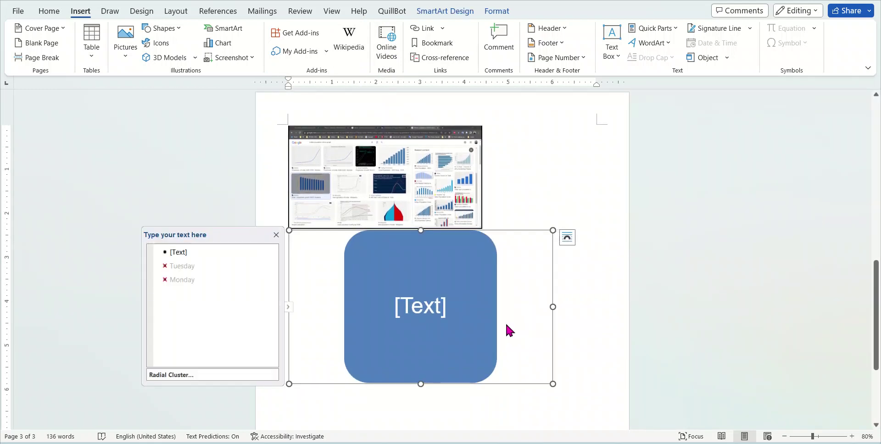
click(495, 146)
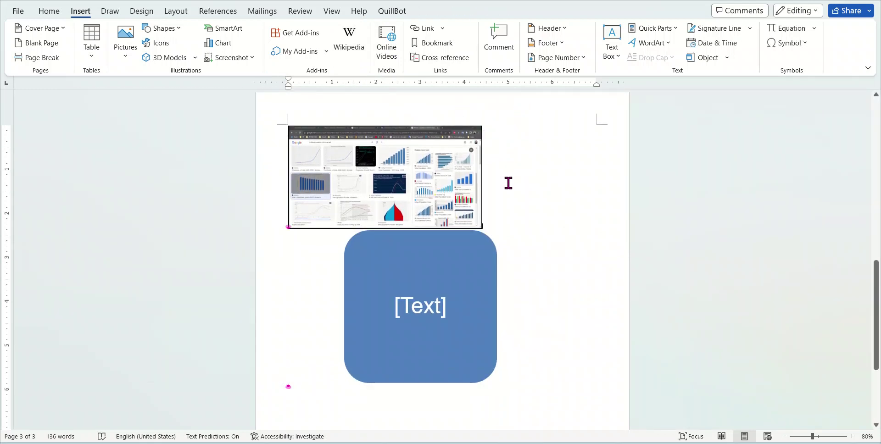
click(350, 32)
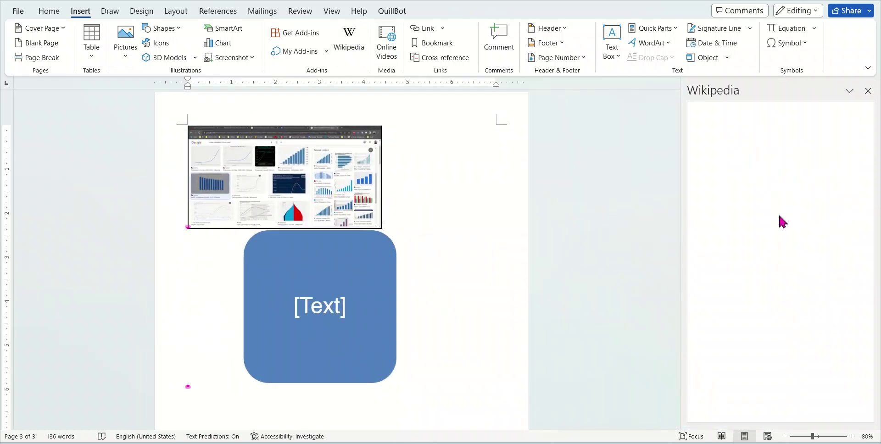
Search Wikipedia for 'MS word' to bring up the Microsoft Word article
click(768, 148)
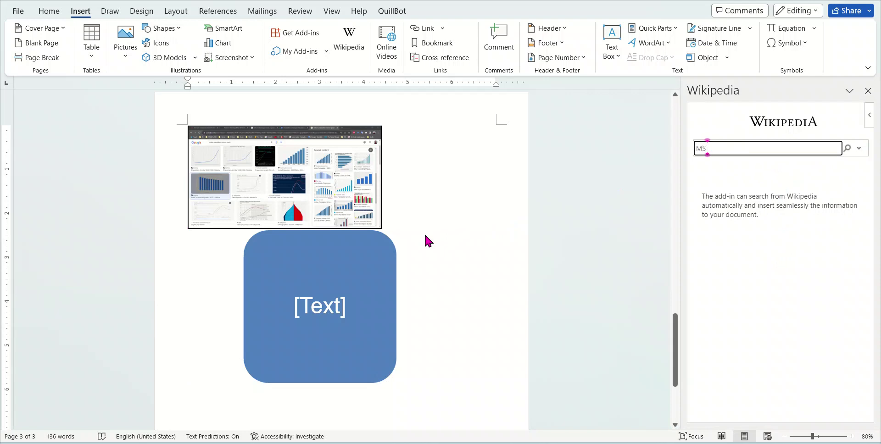
text(MS word)
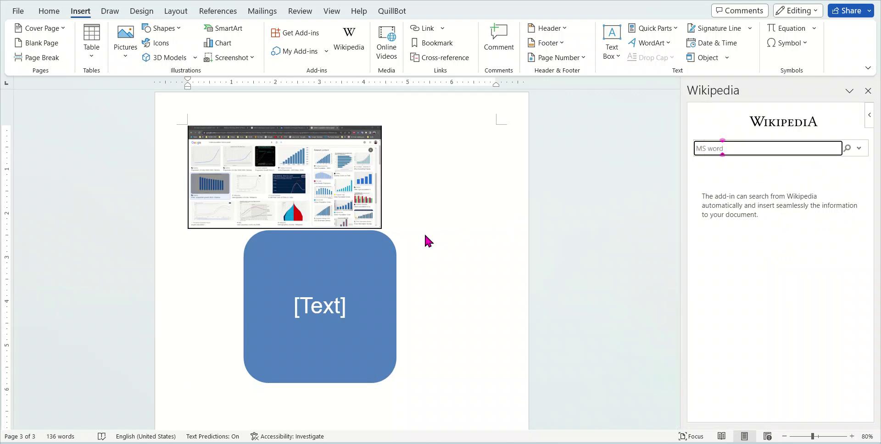
click(847, 149)
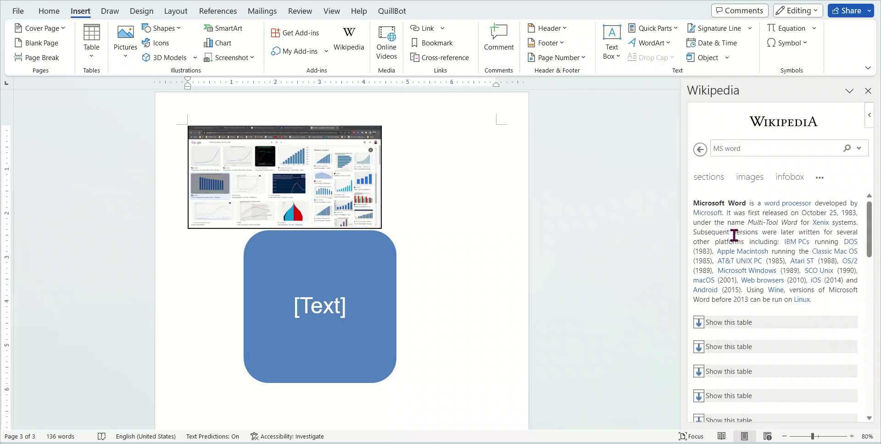
Select the article's first three lines and insert them into the document
drag(857, 223, 694, 204)
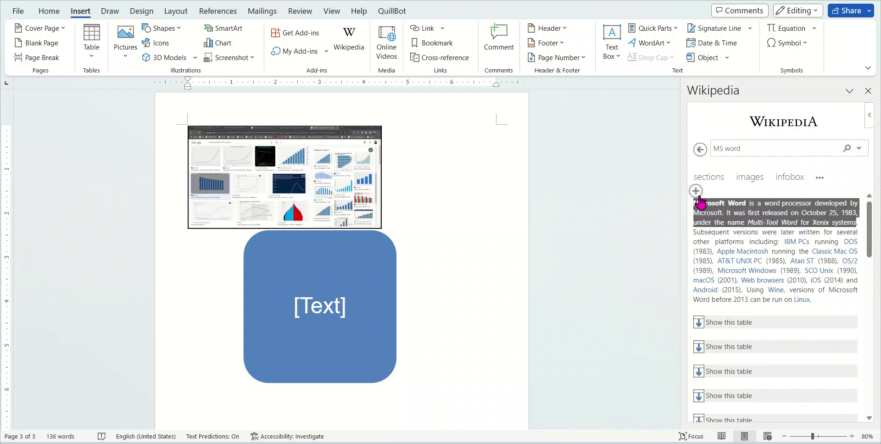
click(697, 189)
scroll(445, 294, up, 10)
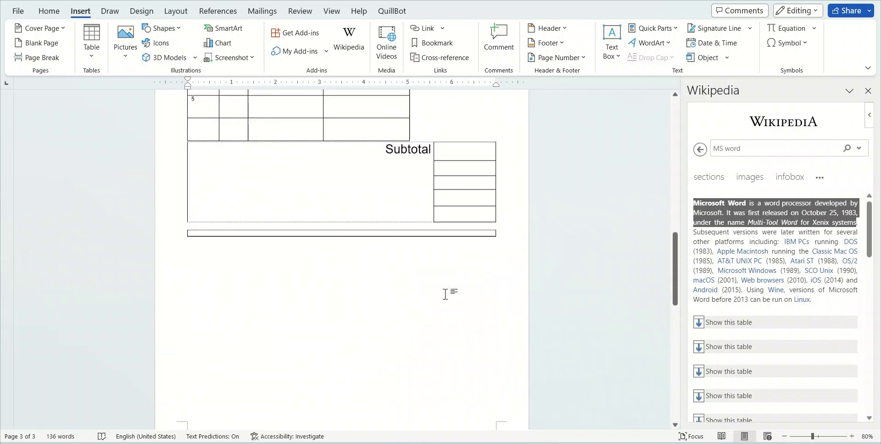
scroll(445, 294, up, 5)
scroll(446, 307, up, 10)
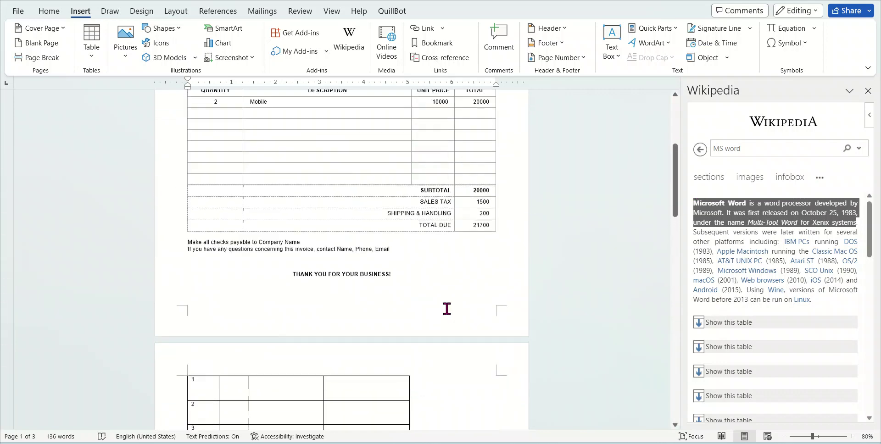
scroll(451, 312, down, 2)
scroll(451, 311, down, 15)
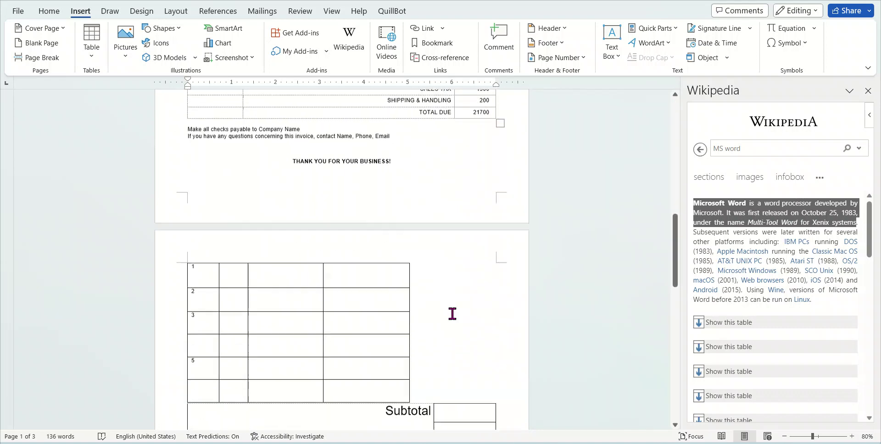
scroll(401, 263, up, 3)
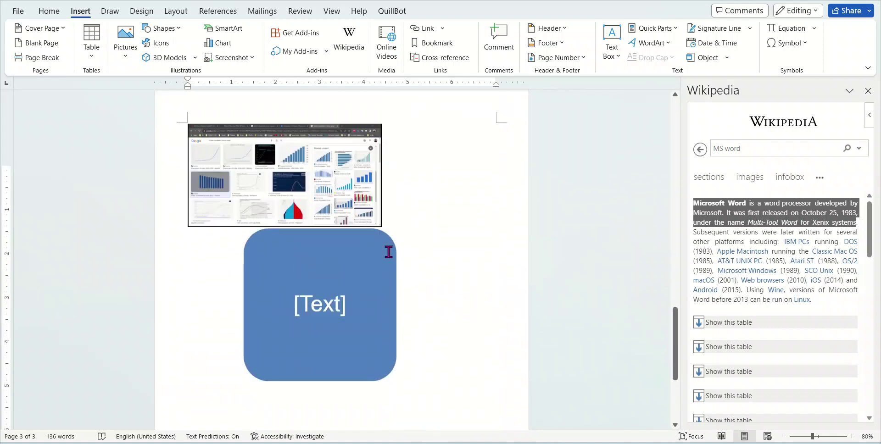
Delete the screenshot and the SmartArt graphic from page 3
click(367, 238)
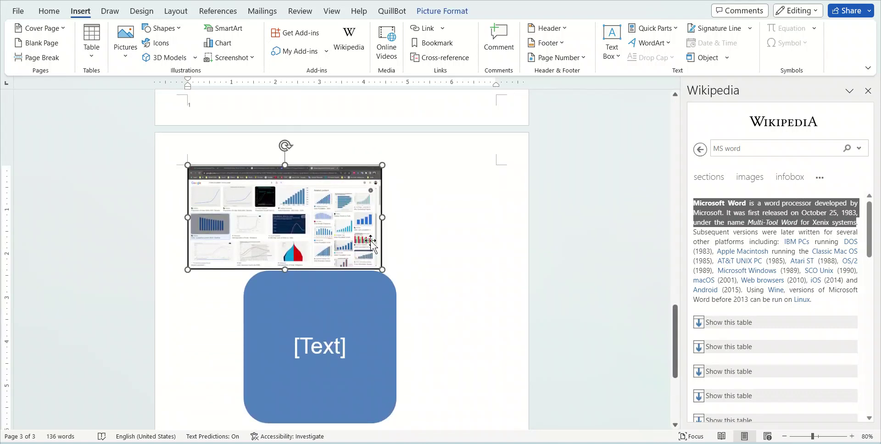
key(Delete)
click(362, 261)
key(Delete)
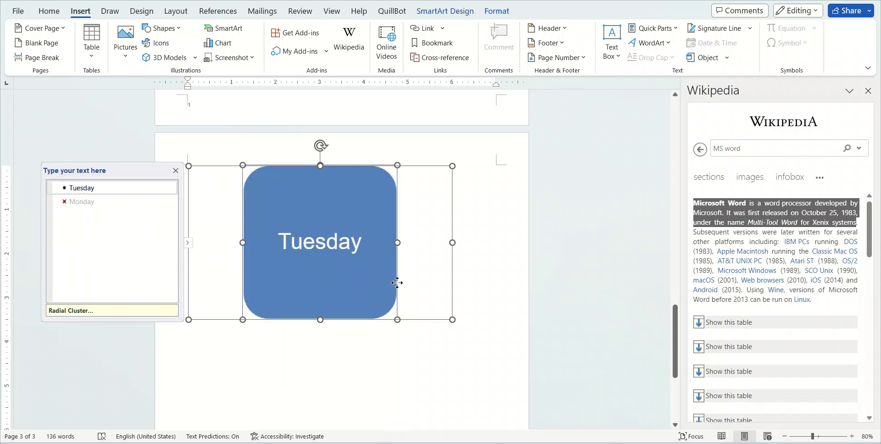
key(Delete)
key(Delete)
key(Delete)
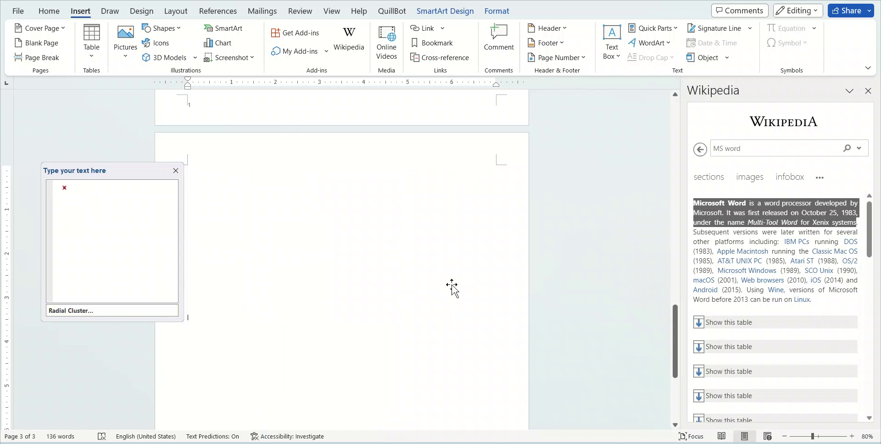
scroll(395, 289, down, 2)
scroll(393, 291, up, 3)
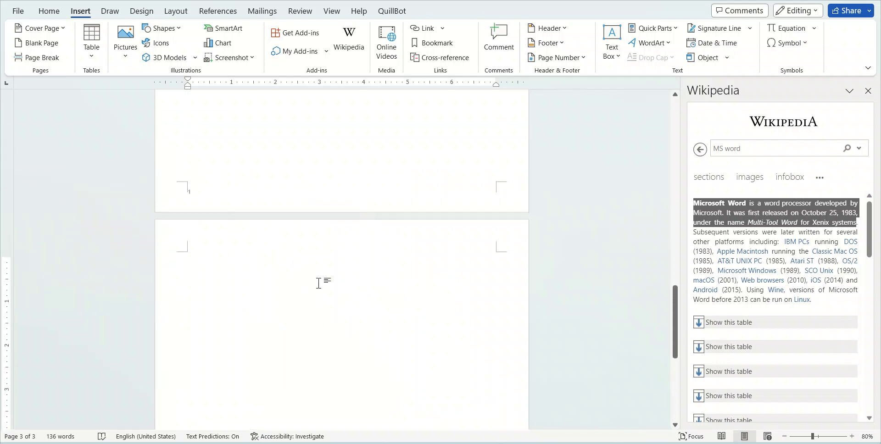
Reselect the article's opening lines and insert the Wikipedia quote into page 3
click(763, 221)
drag(854, 224, 688, 201)
click(695, 189)
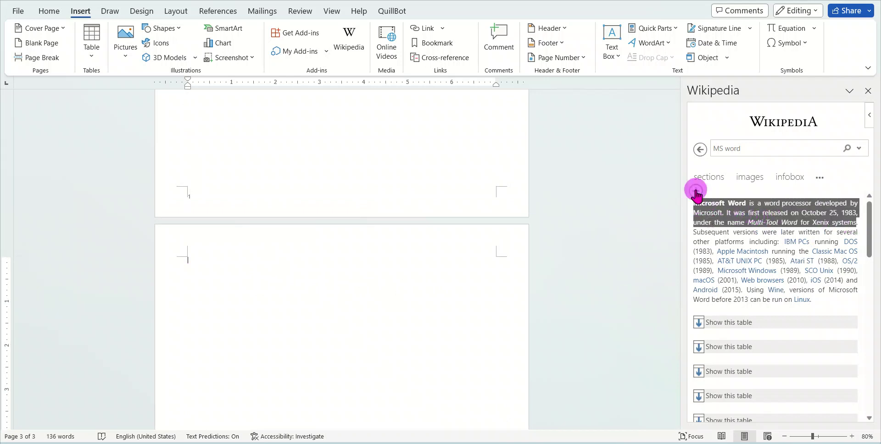
Enlarge the quote and source line to 16 pt, then close the Wikipedia pane
click(224, 258)
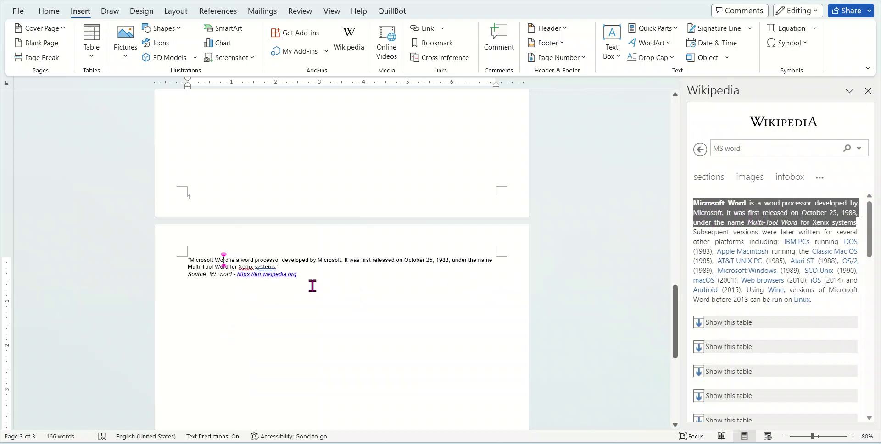
drag(307, 285, 185, 256)
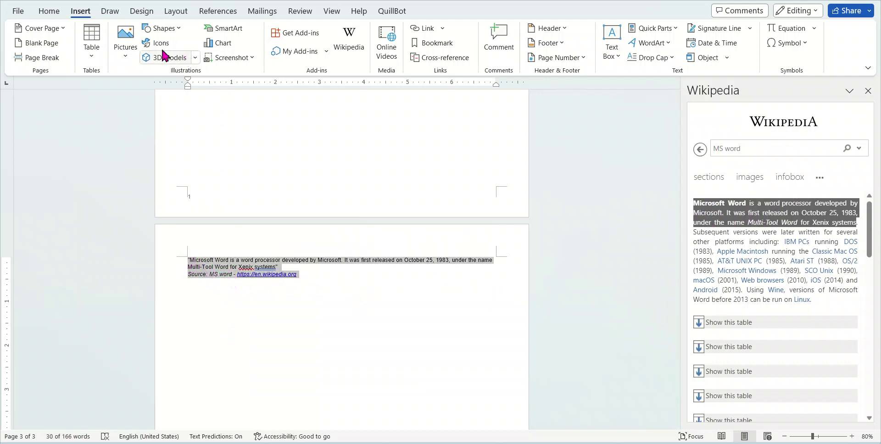
click(51, 11)
click(168, 31)
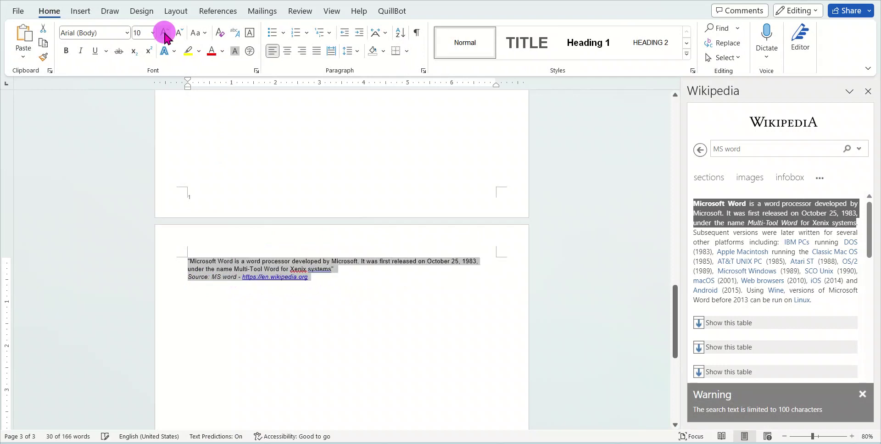
click(168, 31)
click(168, 31)
click(169, 31)
click(169, 31)
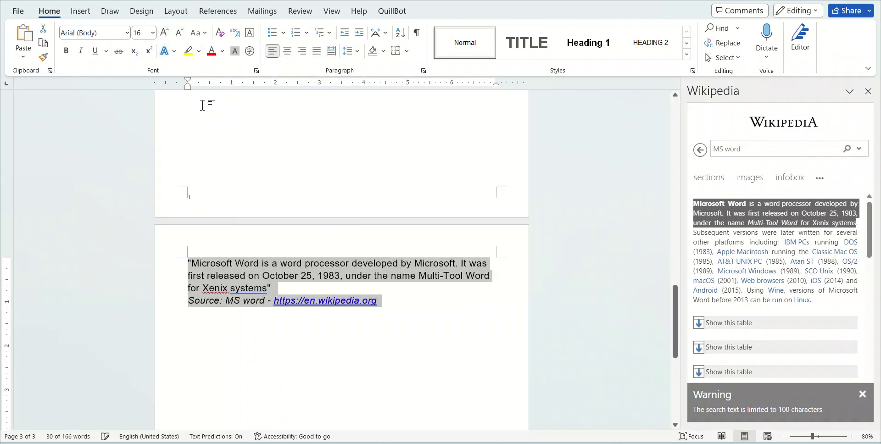
click(278, 289)
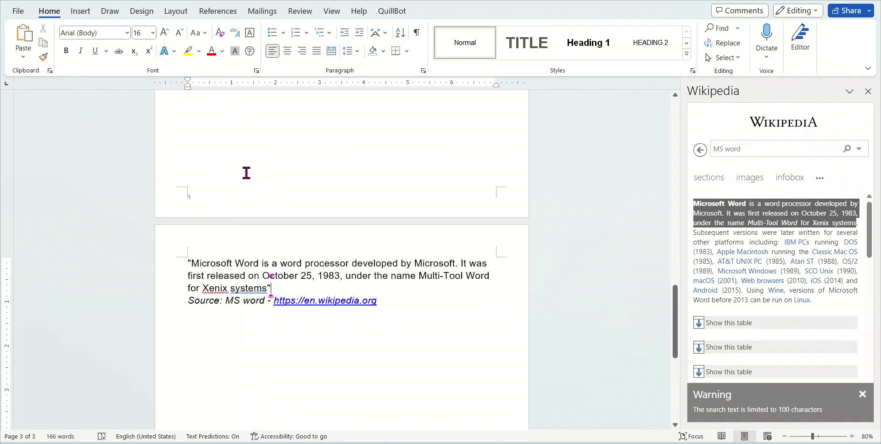
click(82, 11)
click(867, 91)
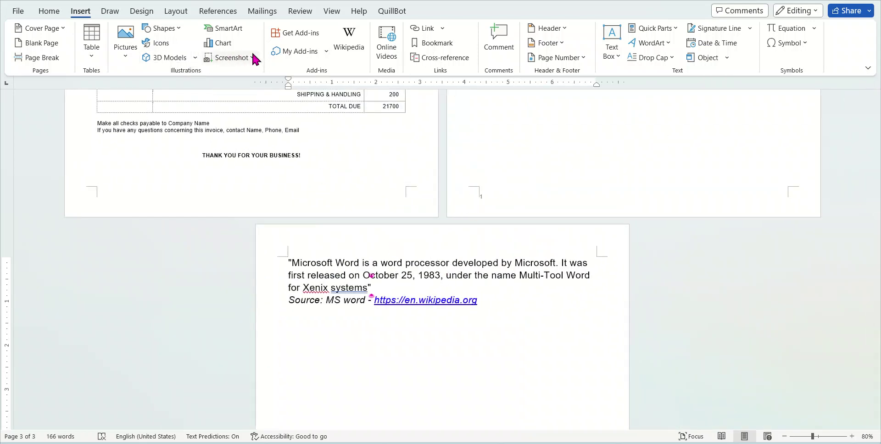
click(388, 38)
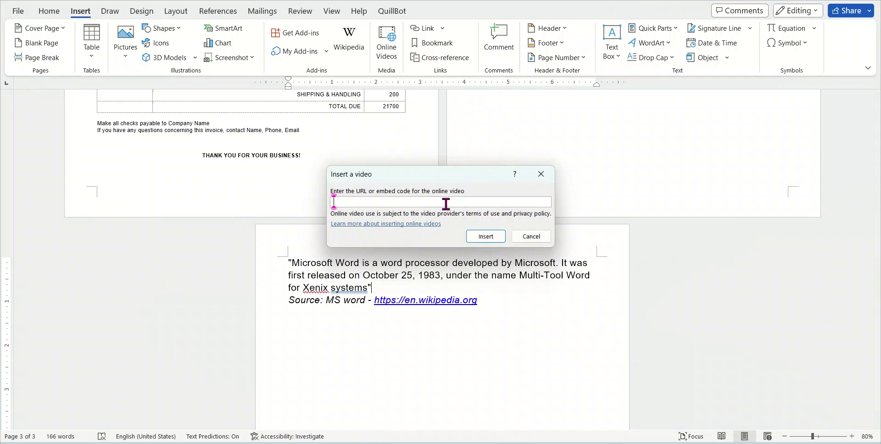
text(tauquir)
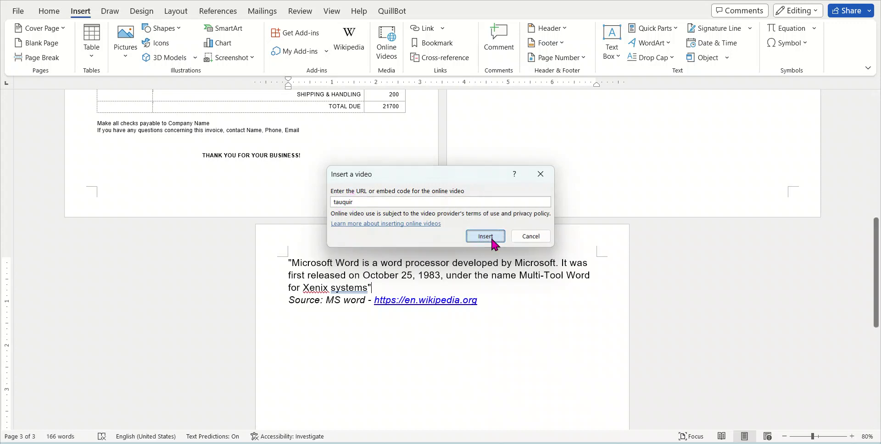
click(486, 236)
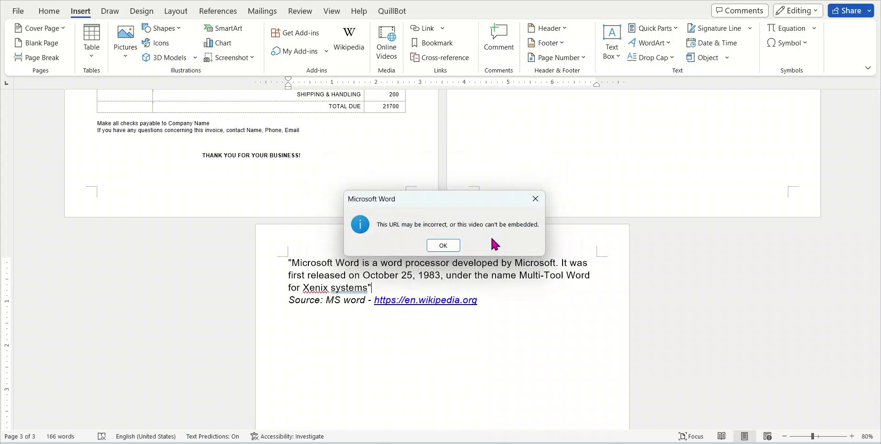
click(434, 244)
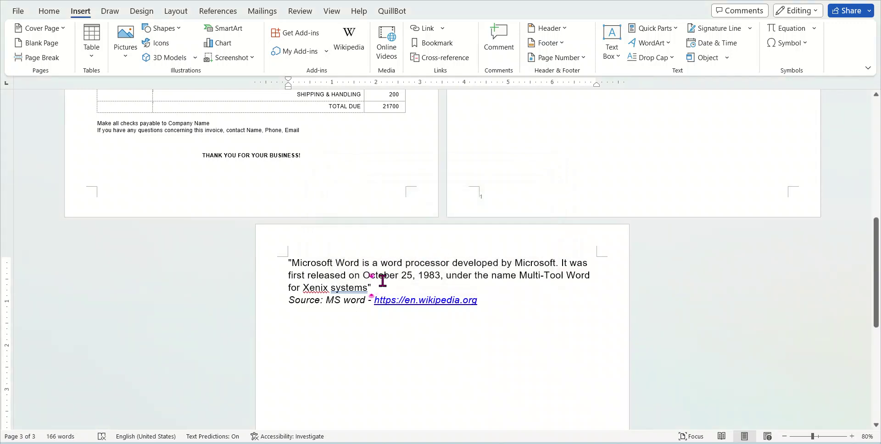
Place the caret on the empty line below the Source link
click(443, 29)
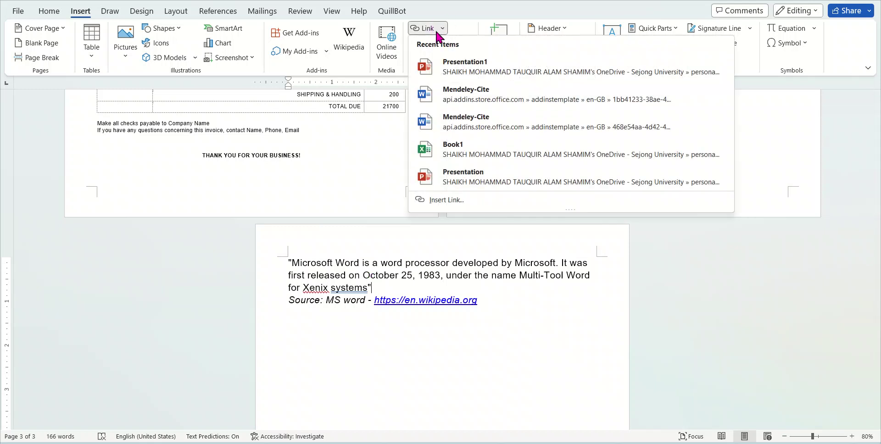
click(443, 29)
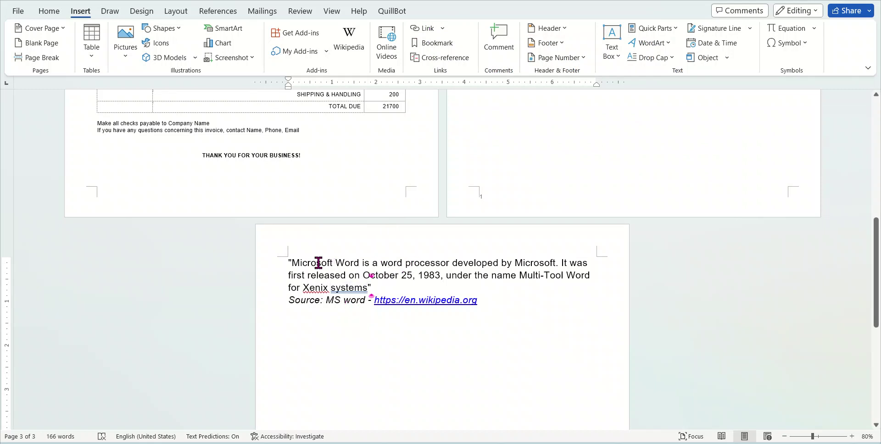
drag(305, 260, 362, 260)
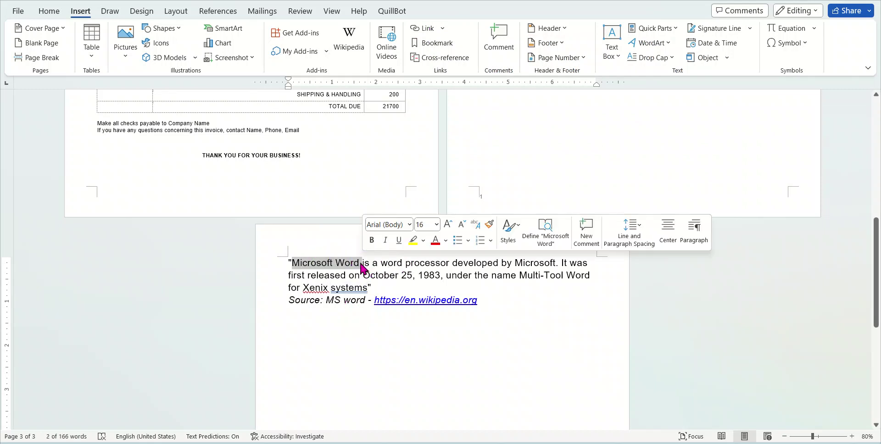
click(353, 262)
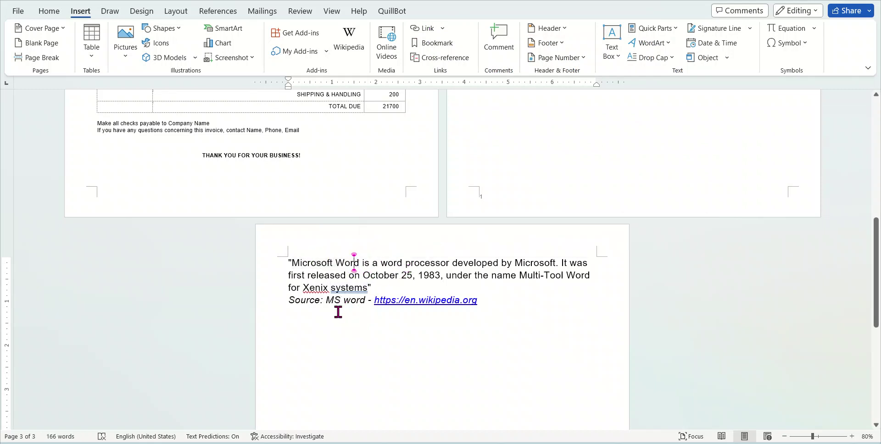
click(347, 328)
click(411, 301)
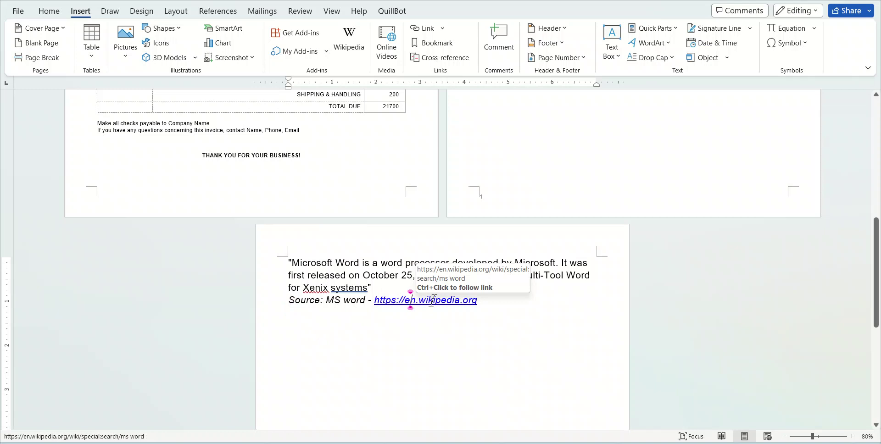
click(310, 301)
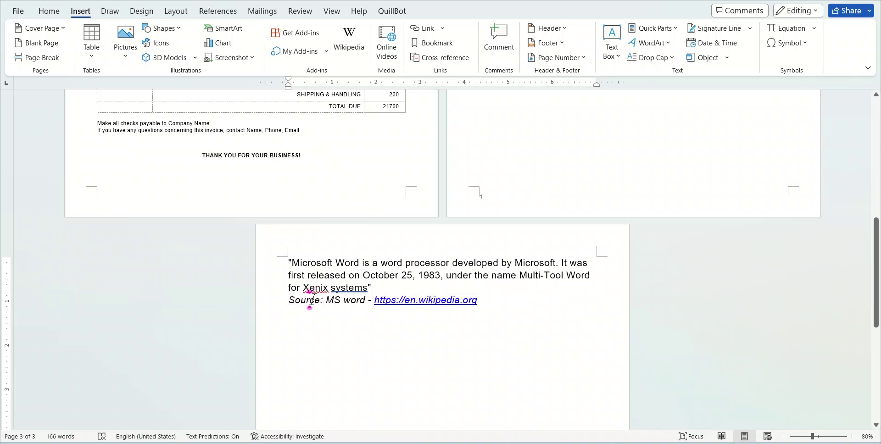
key(Down)
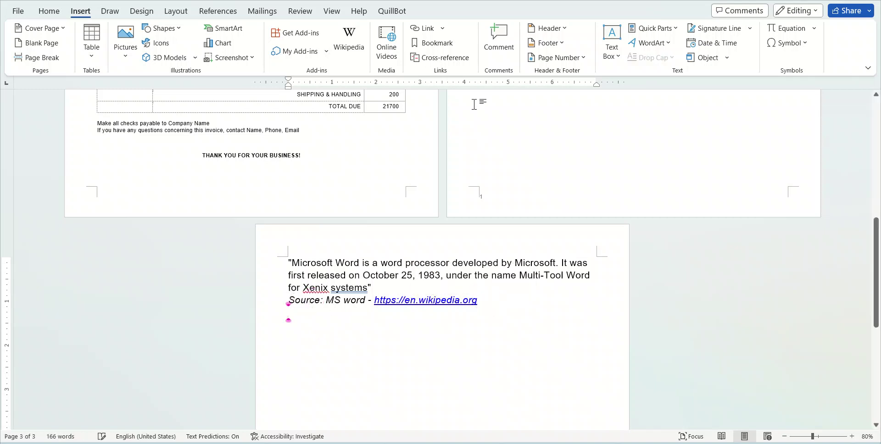
Insert an e-mail hyperlink displaying 'My email ID' with the recipient's address
click(442, 29)
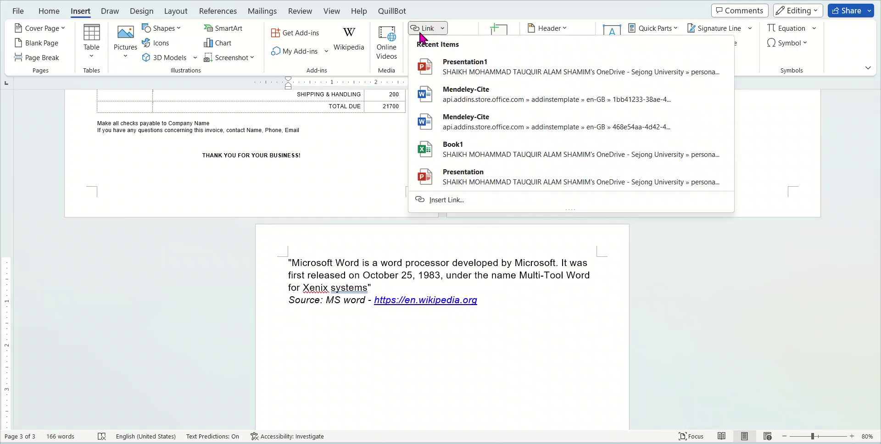
click(420, 34)
click(288, 154)
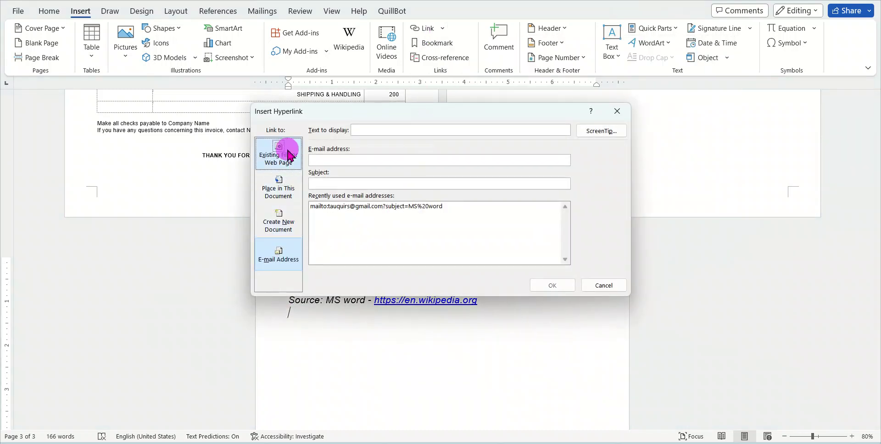
click(285, 189)
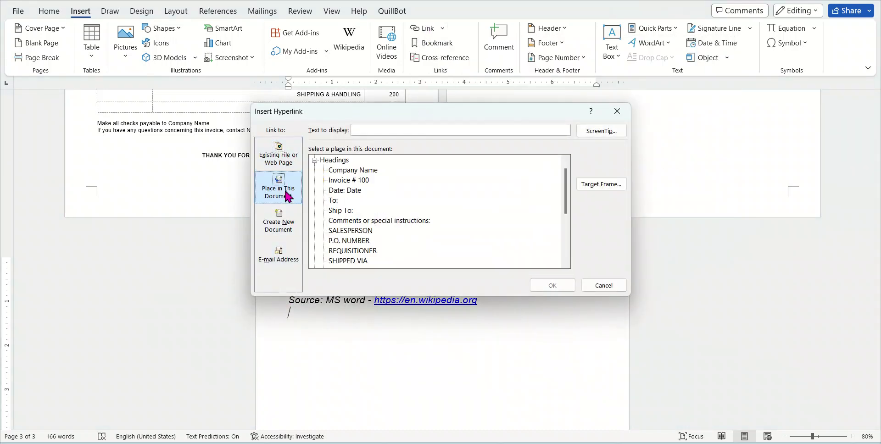
click(283, 235)
click(272, 265)
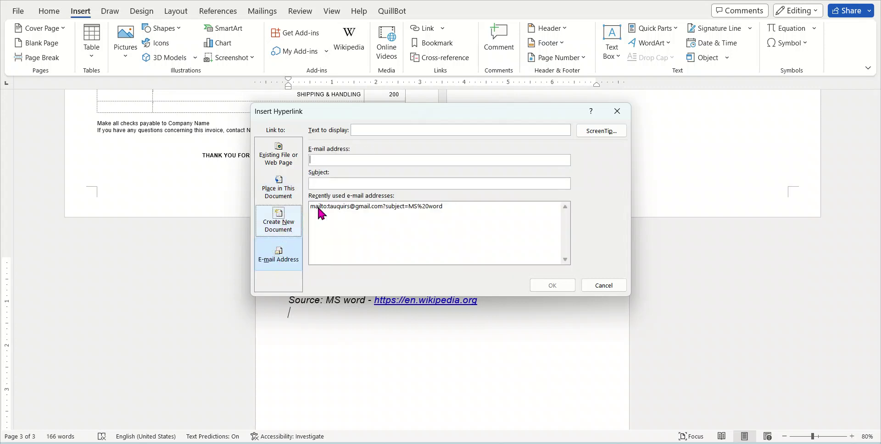
click(388, 130)
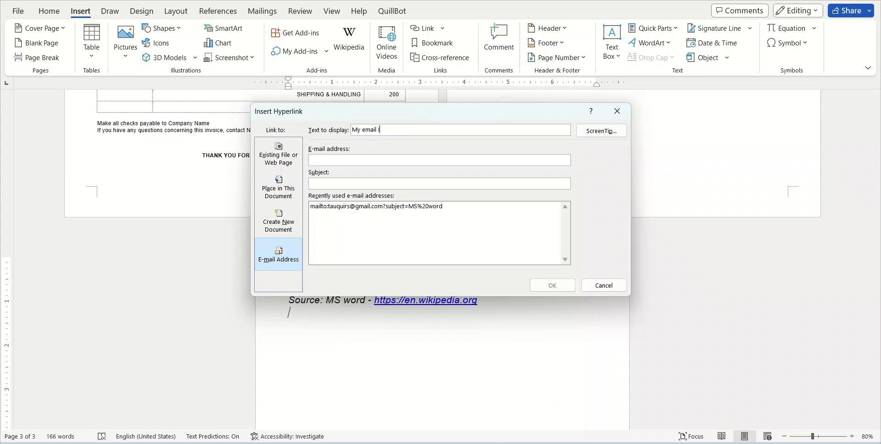
click(352, 161)
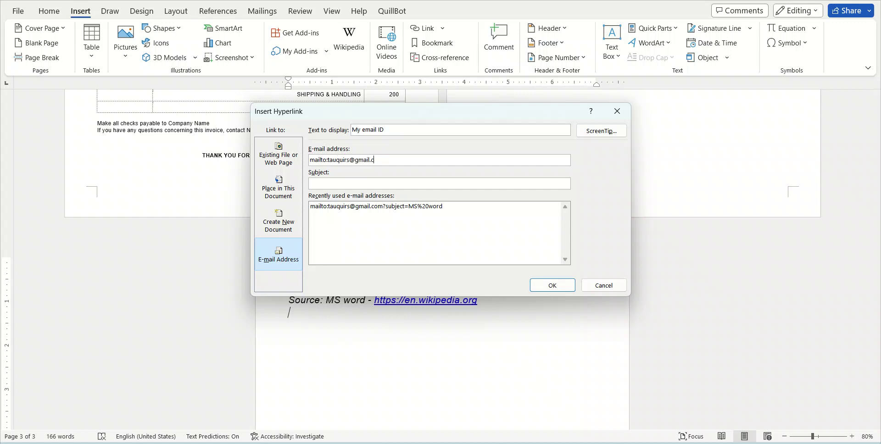
click(557, 285)
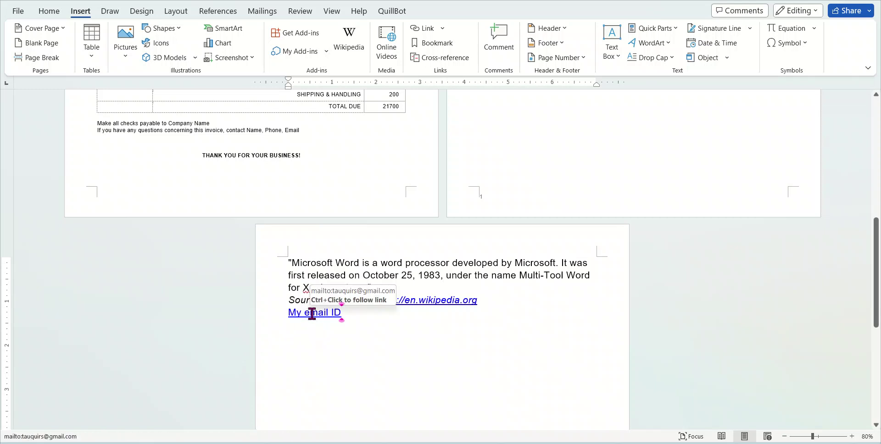
click(442, 30)
click(387, 107)
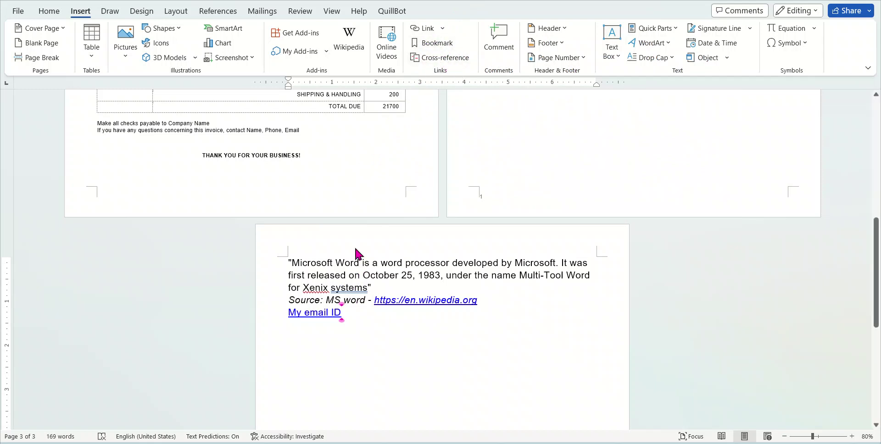
click(345, 275)
scroll(509, 149, up, 3)
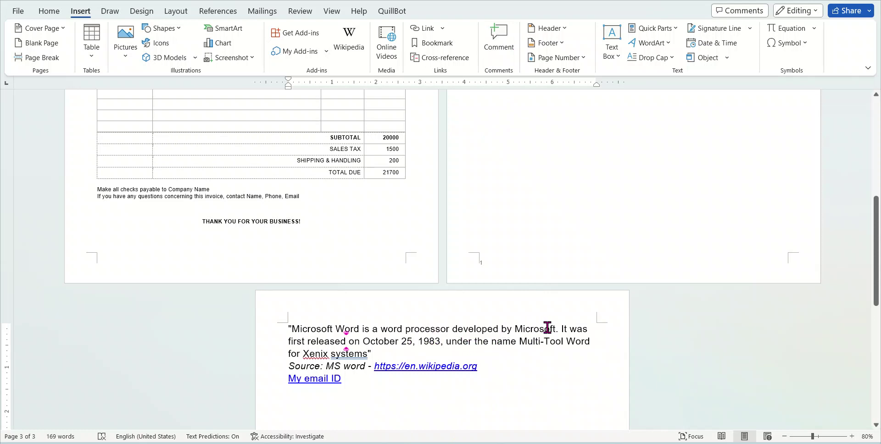
Post the comment 'This sentence is not good for reading' on the quote's first sentence
drag(556, 329, 292, 322)
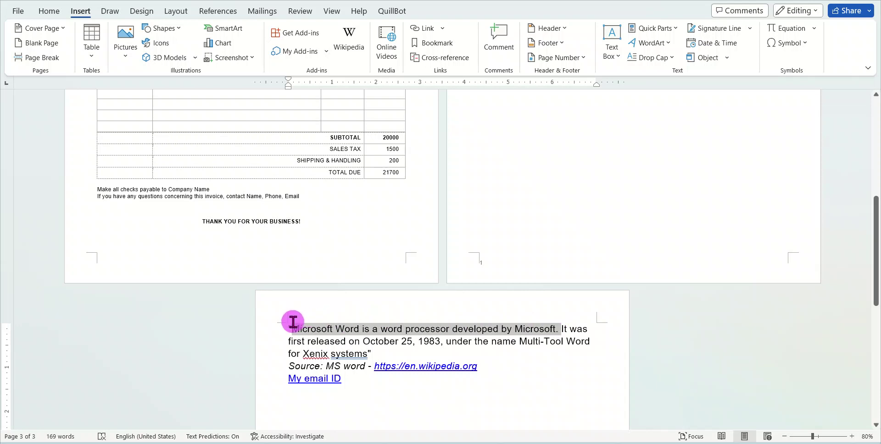
click(498, 31)
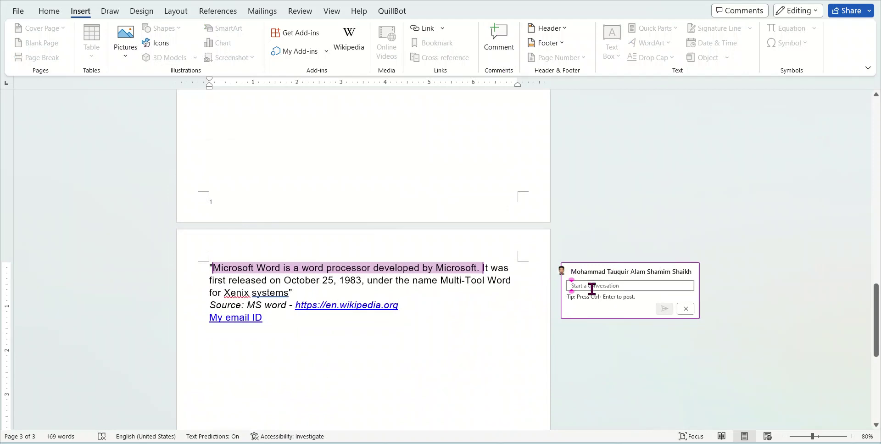
click(592, 287)
text(Th)
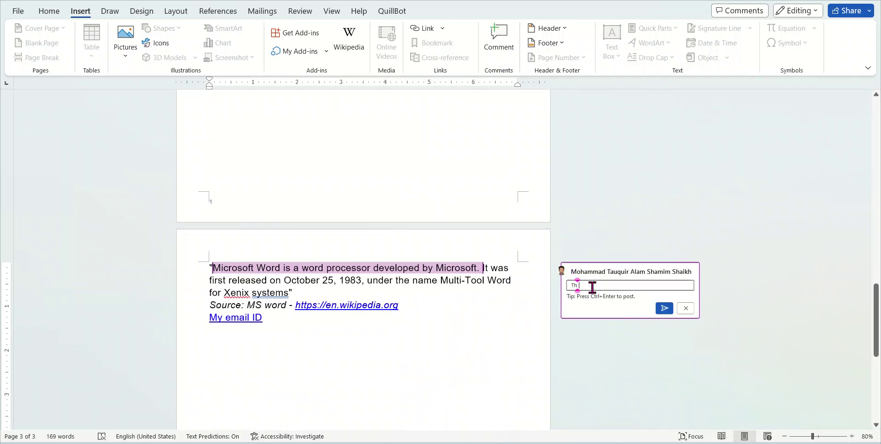
text(is sentence is)
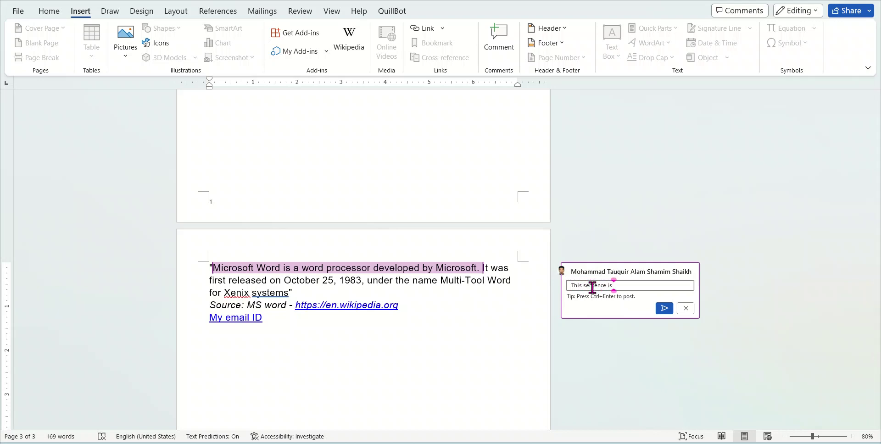
text( not good for reading)
click(665, 308)
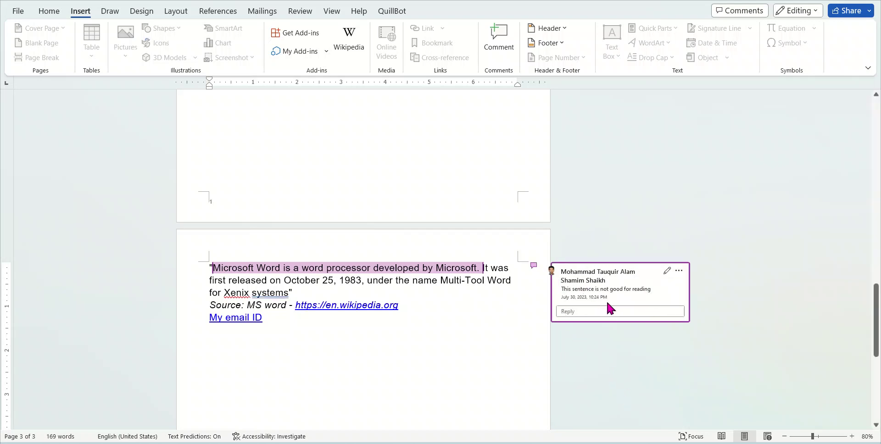
click(483, 289)
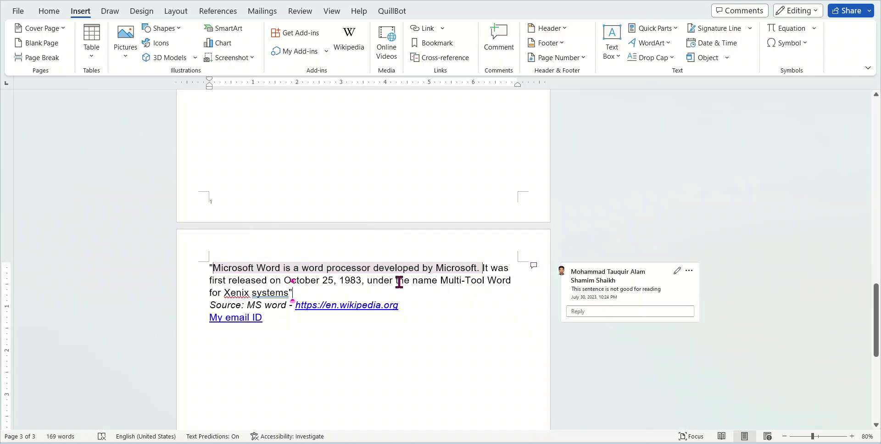
Reactivate the comment on the quote's first sentence and delete its whole thread
click(413, 269)
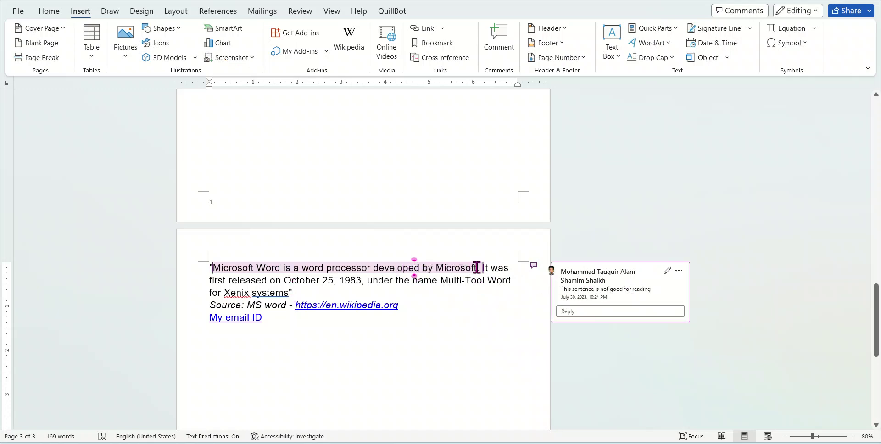
mouse_move(477, 268)
drag(210, 280, 282, 279)
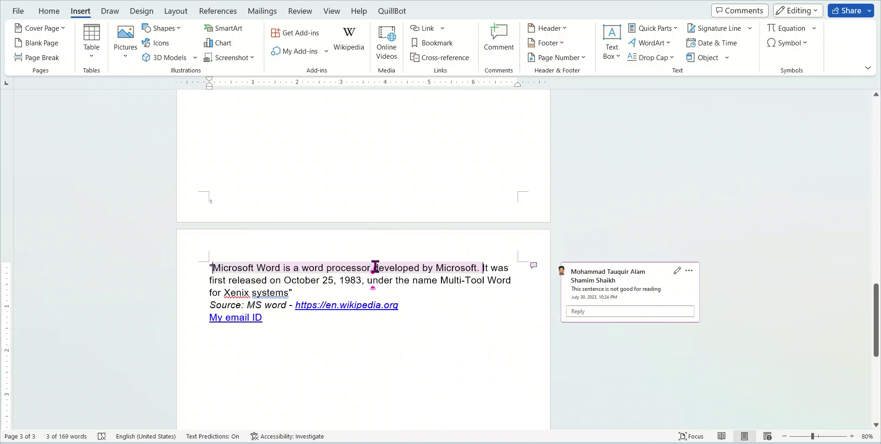
click(408, 267)
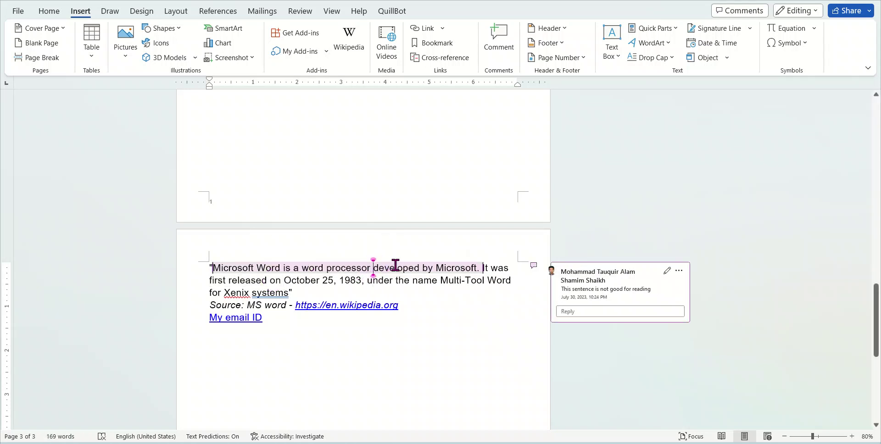
click(678, 270)
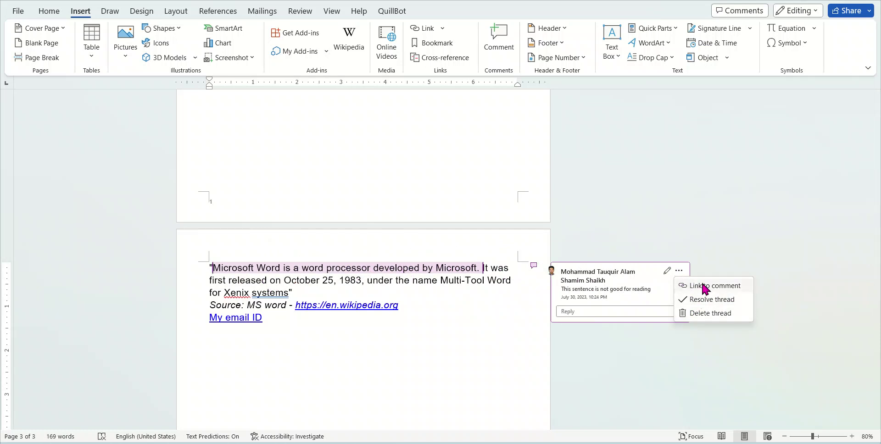
click(698, 313)
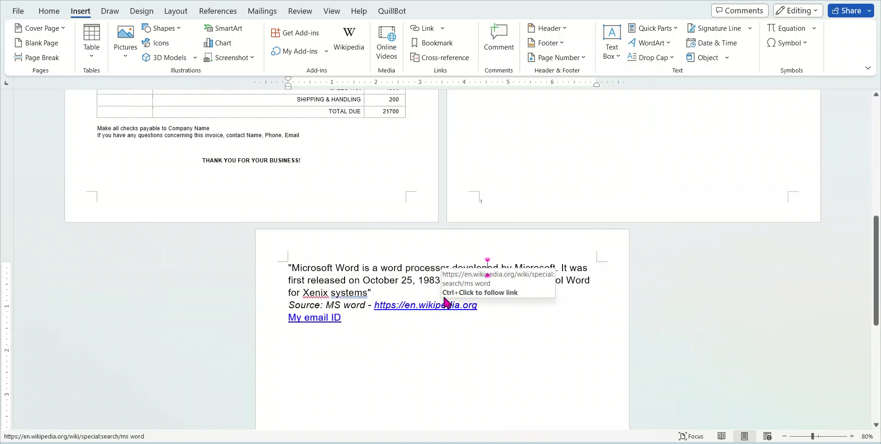
Browse the built-in header gallery, then click back into the quote text
click(563, 29)
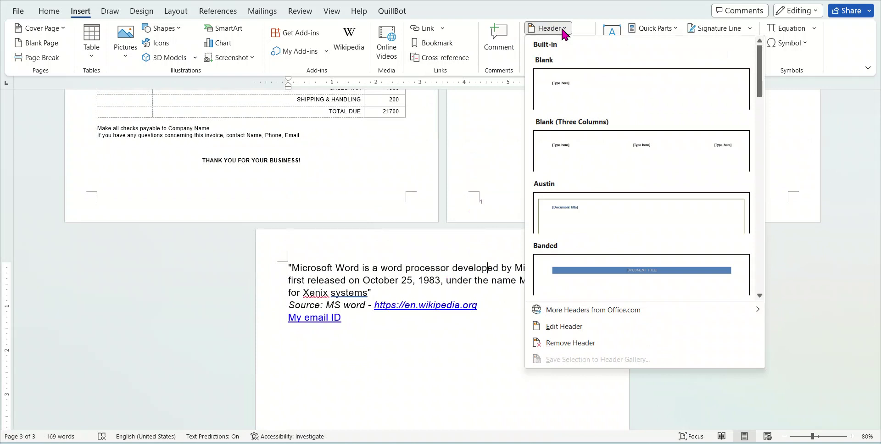
scroll(433, 280, up, 2)
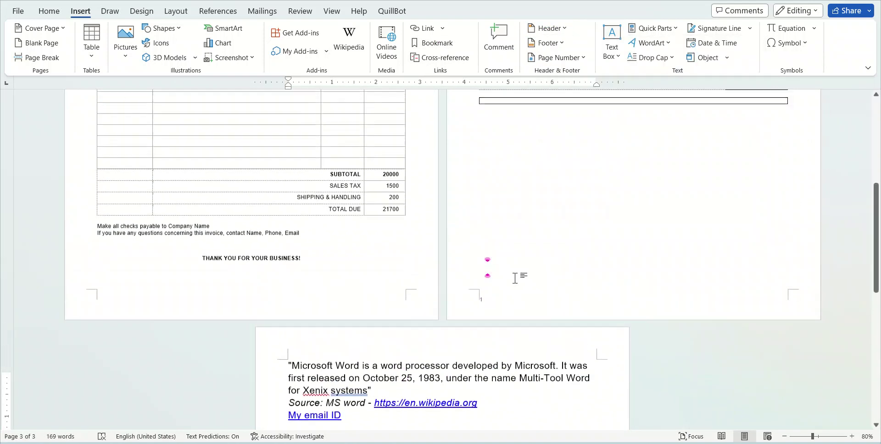
scroll(517, 275, down, 1)
double_click(352, 337)
click(318, 312)
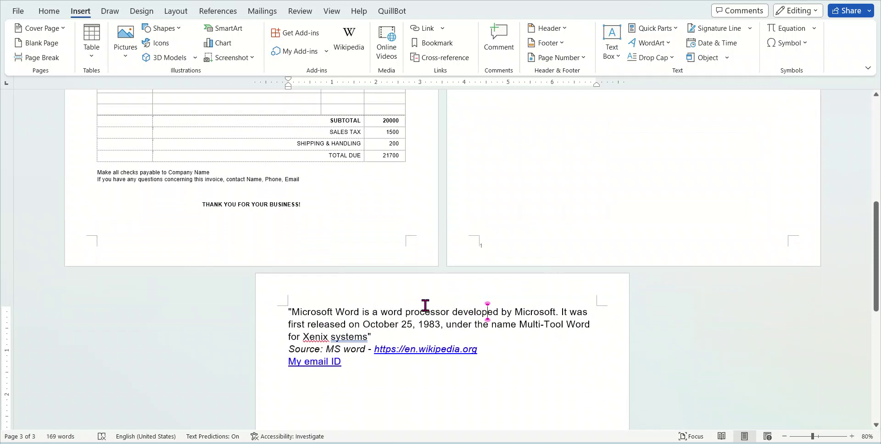
scroll(625, 367, up, 2)
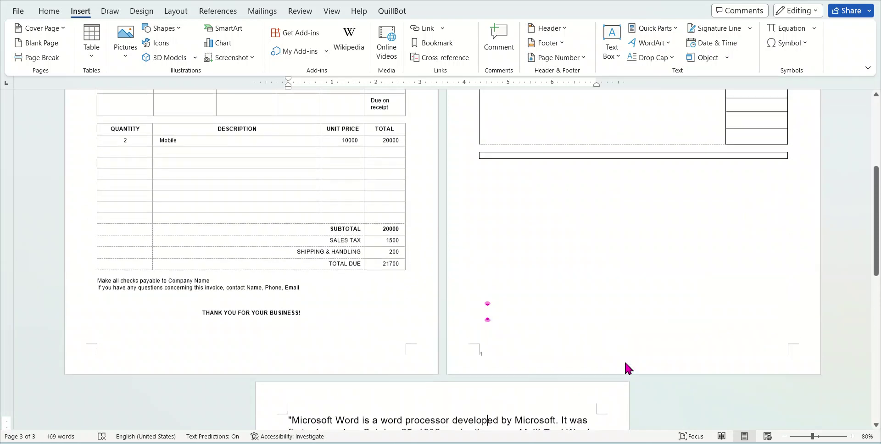
scroll(625, 369, down, 2)
scroll(526, 334, up, 6)
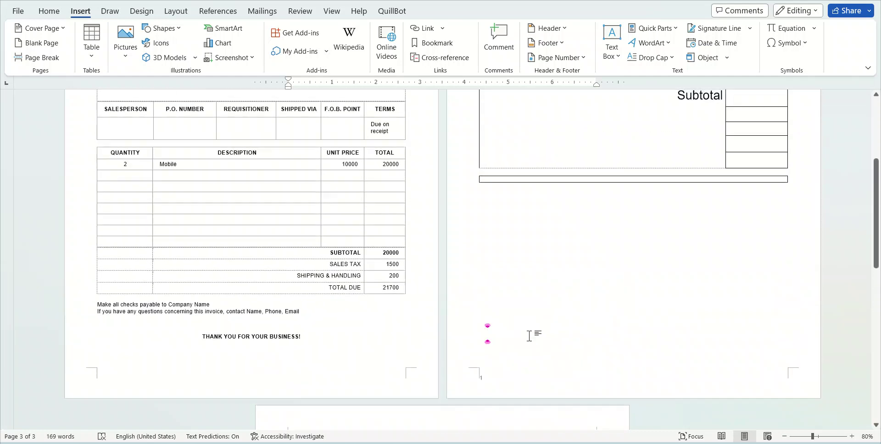
Apply the Blank (Three Columns) header design
click(550, 28)
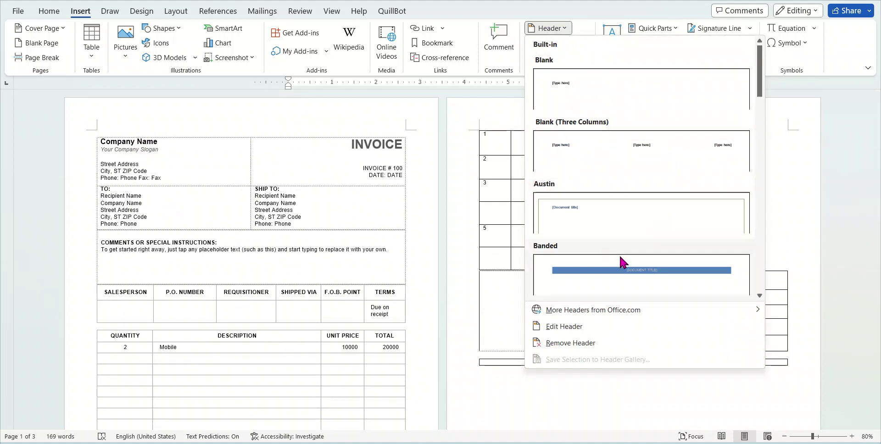
scroll(620, 257, down, 3)
scroll(648, 183, down, 10)
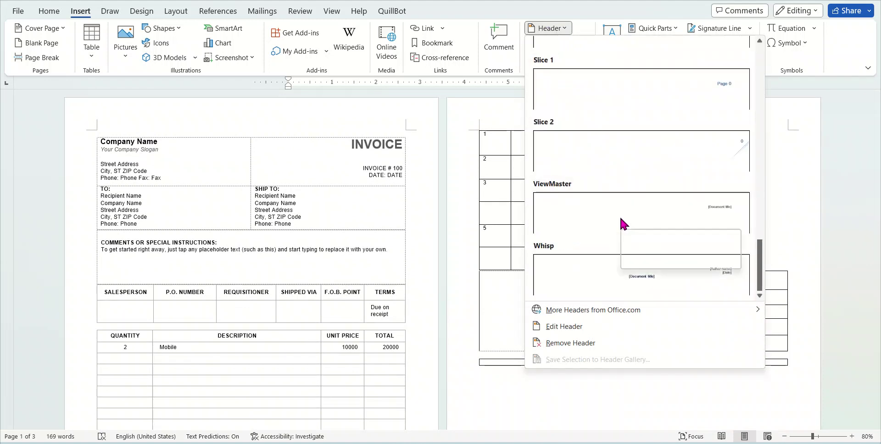
scroll(650, 187, up, 13)
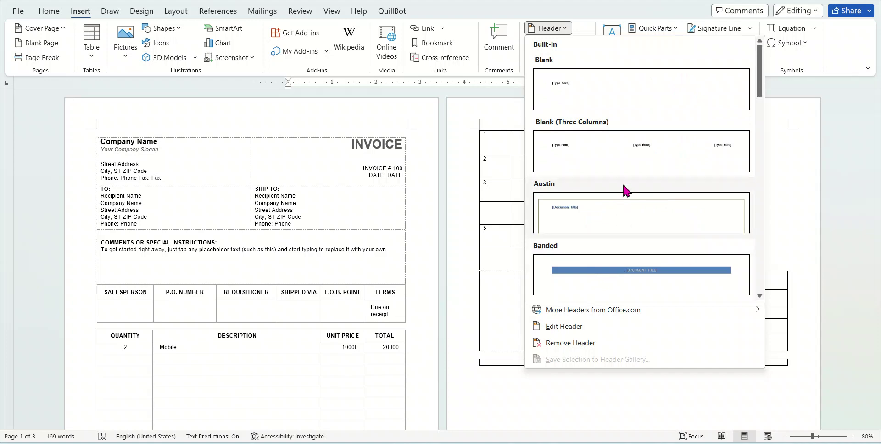
click(681, 156)
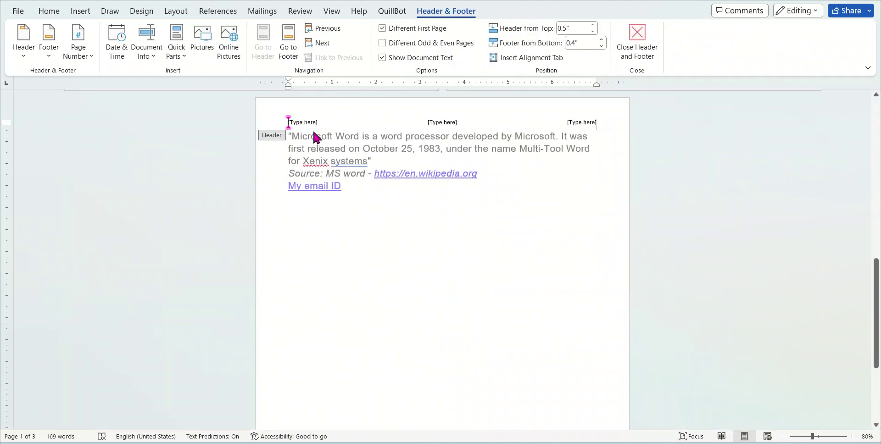
Fill the header's three placeholders with MS WORD, Insert and function, then return to the body
click(304, 124)
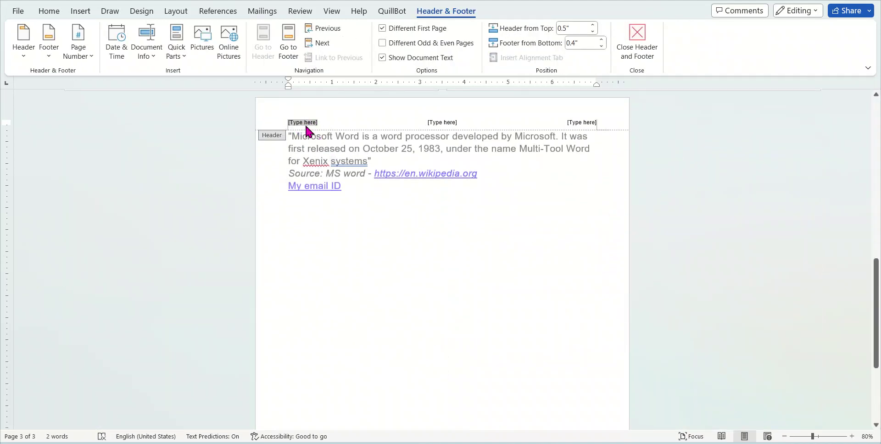
text(MS WORD)
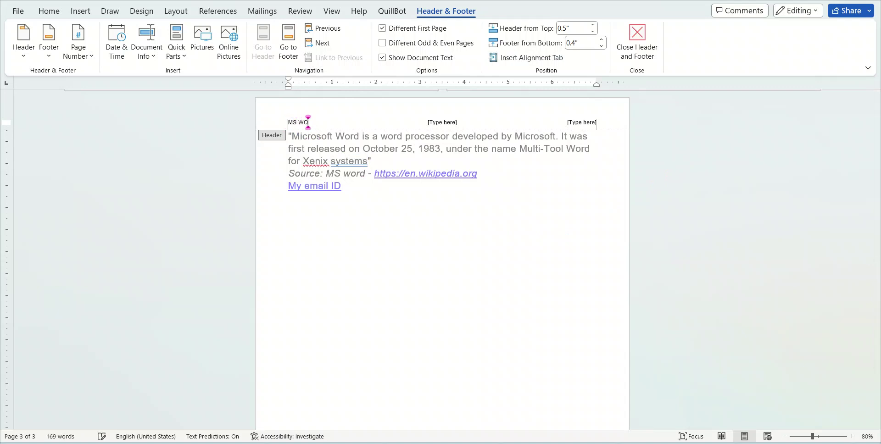
click(441, 124)
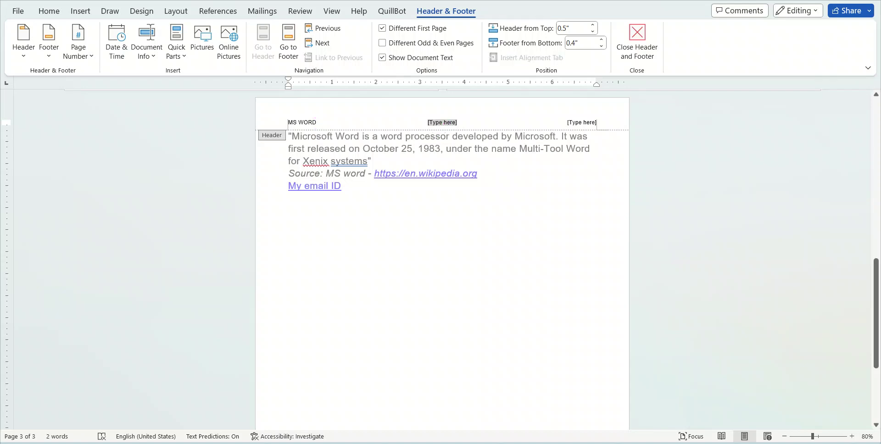
text(IN)
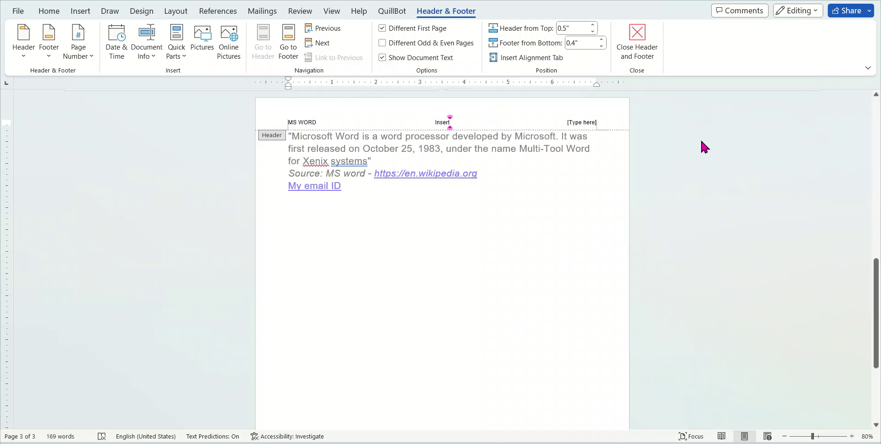
click(585, 124)
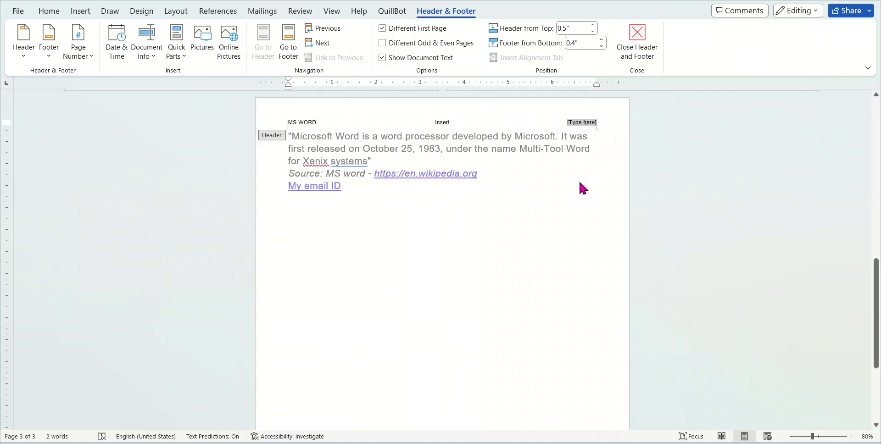
text(function)
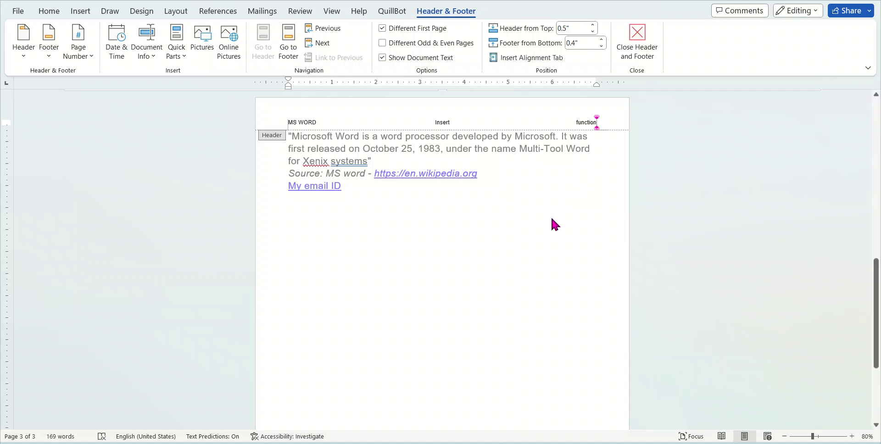
click(488, 216)
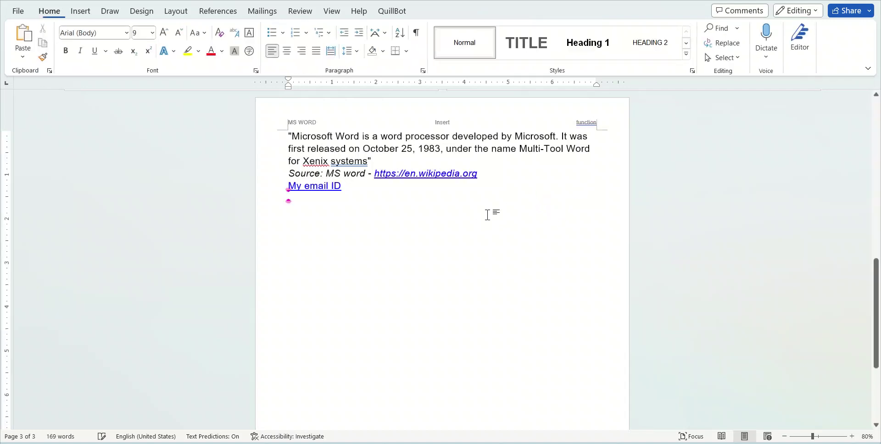
Scroll through the invoice pages, selecting the table's first column and the City, ST ZIP Code line
scroll(476, 277, up, 3)
scroll(477, 289, up, 10)
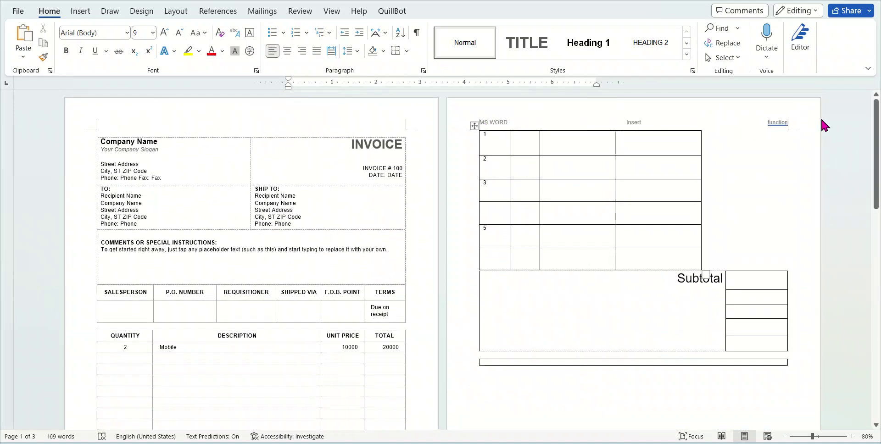
mouse_move(529, 130)
scroll(629, 269, down, 8)
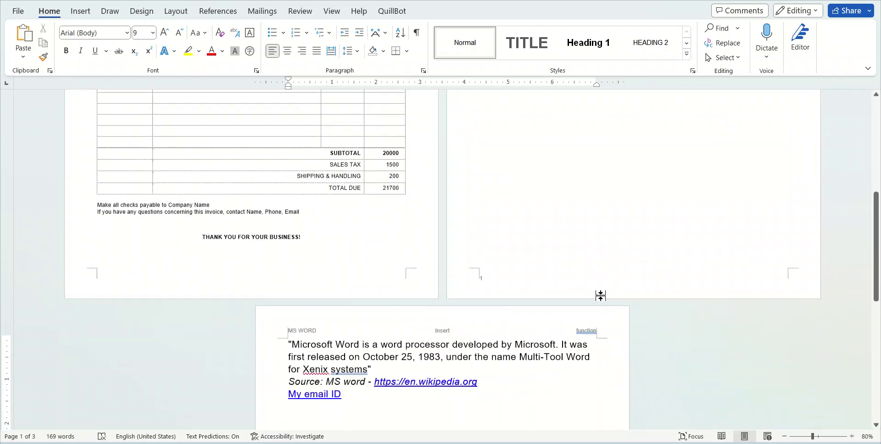
scroll(407, 337, up, 2)
scroll(407, 338, up, 5)
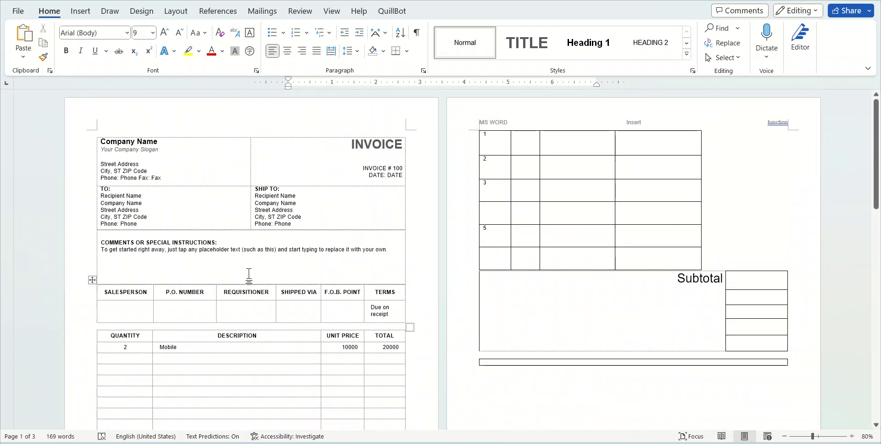
click(176, 134)
triple_click(147, 219)
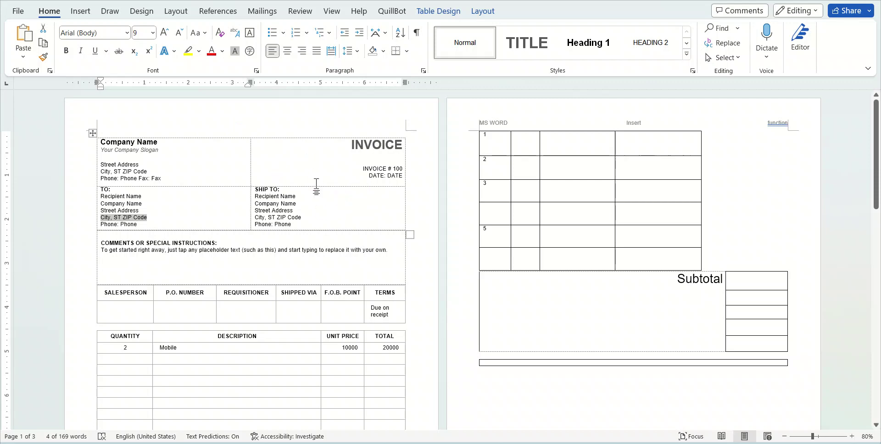
Place the caret below 'My email ID' on page 3 and bring up the Insert ribbon
scroll(564, 222, down, 4)
scroll(573, 223, down, 5)
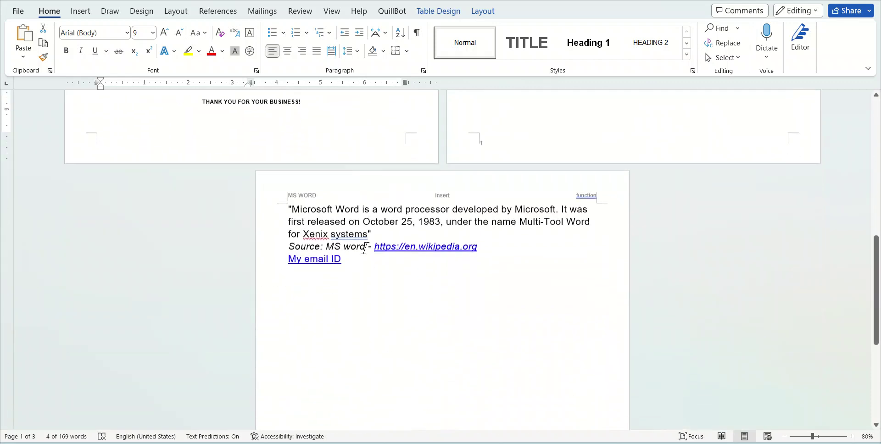
scroll(591, 317, up, 10)
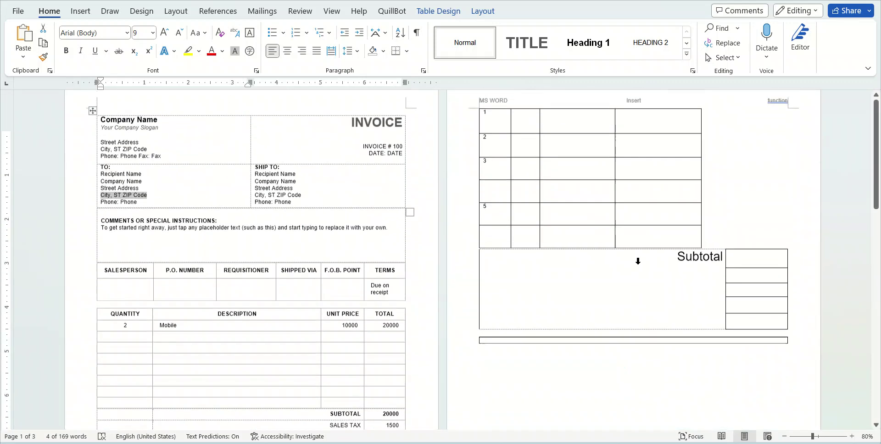
scroll(523, 310, down, 10)
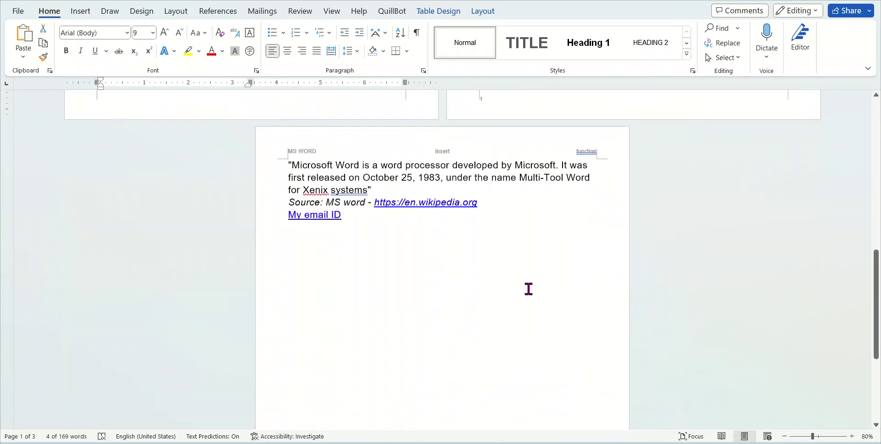
click(363, 305)
click(87, 13)
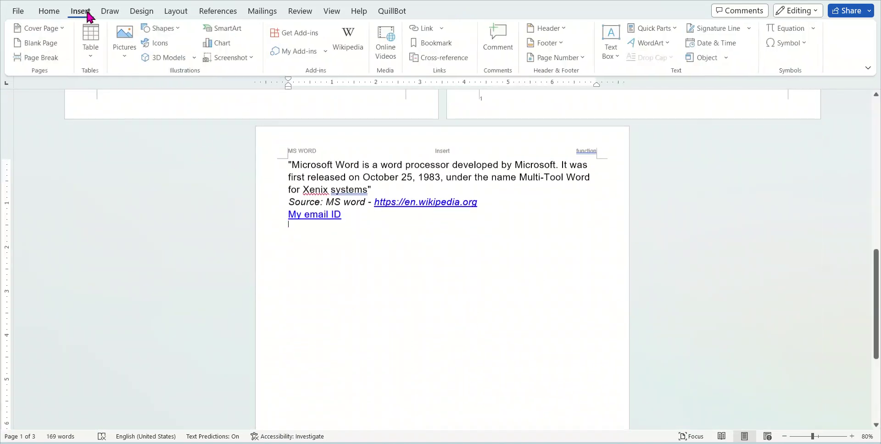
Add a blank page after the quote
click(46, 41)
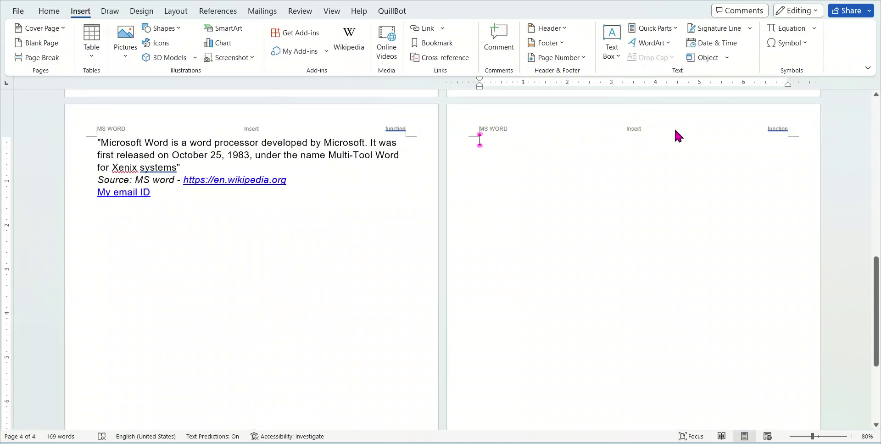
scroll(757, 249, down, 3)
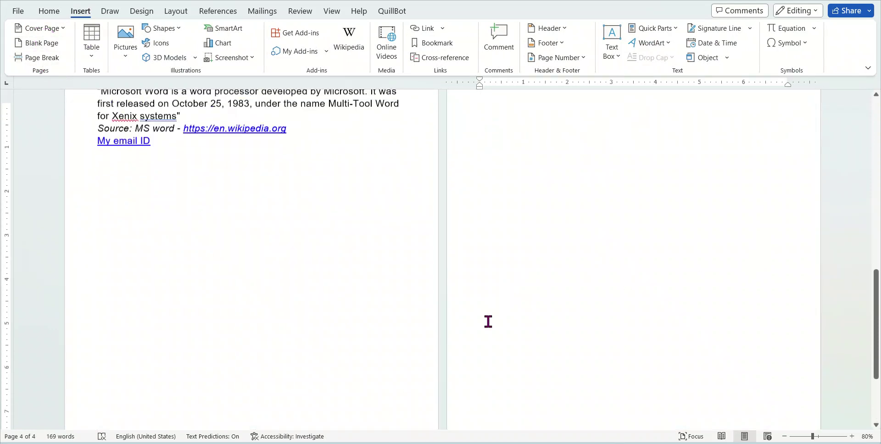
scroll(488, 321, up, 3)
scroll(488, 321, down, 2)
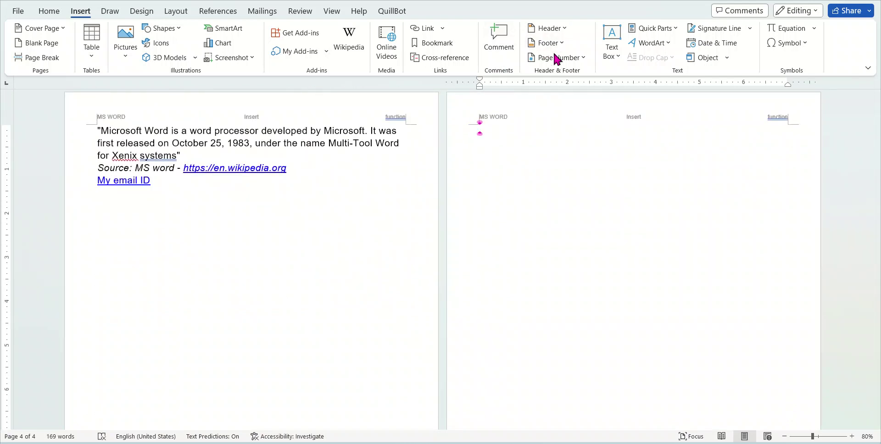
scroll(631, 314, down, 10)
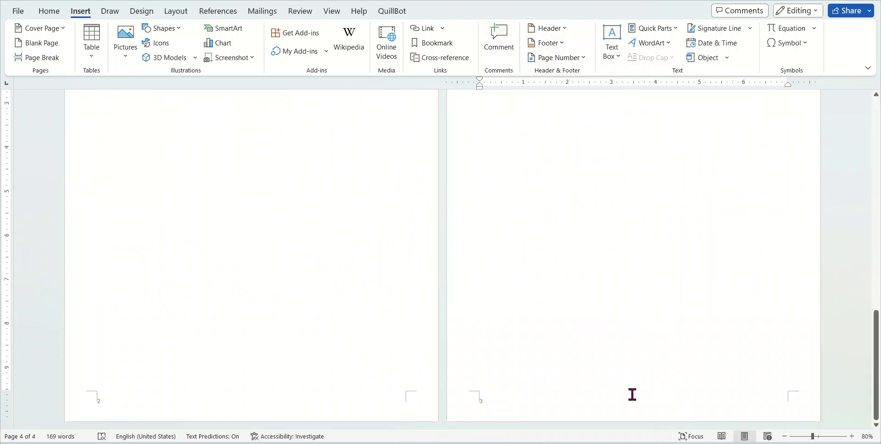
Insert the Retrospect footer with author name and page number, then close footer editing
click(552, 44)
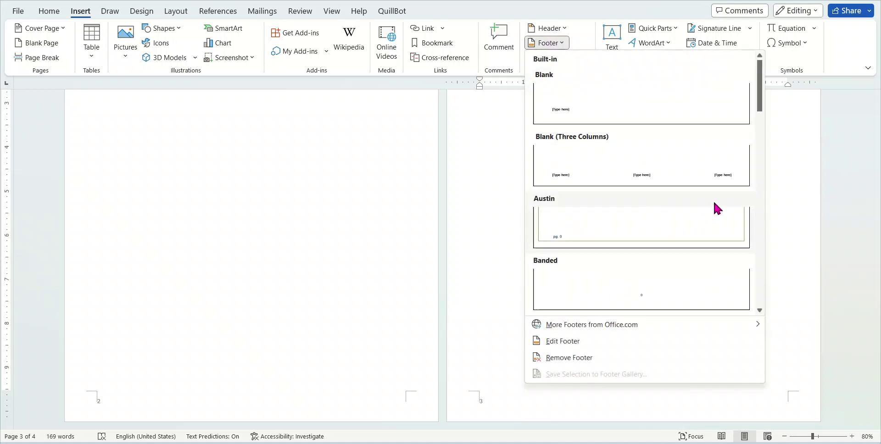
scroll(638, 211, down, 3)
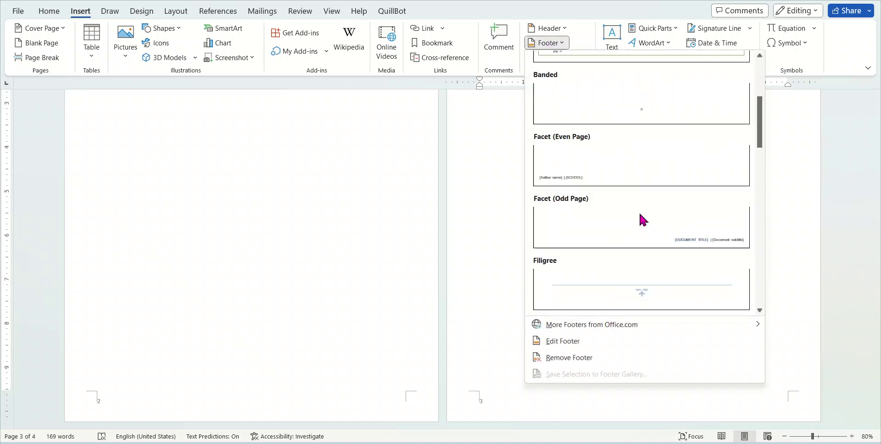
scroll(640, 218, up, 3)
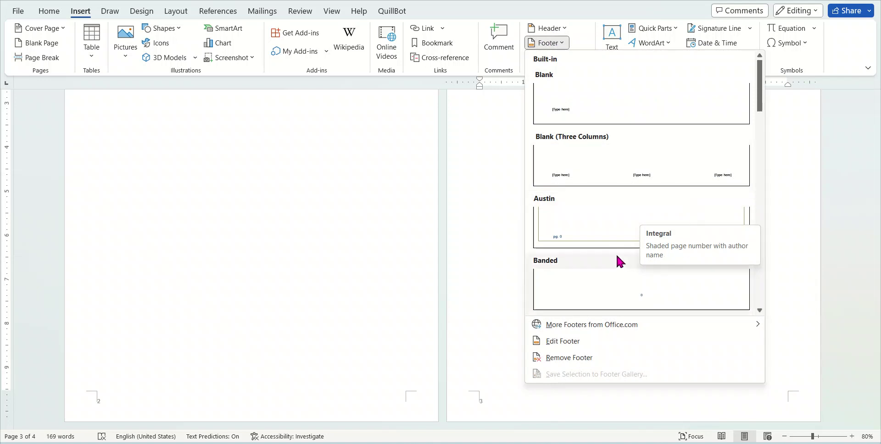
scroll(615, 256, down, 5)
scroll(645, 208, down, 8)
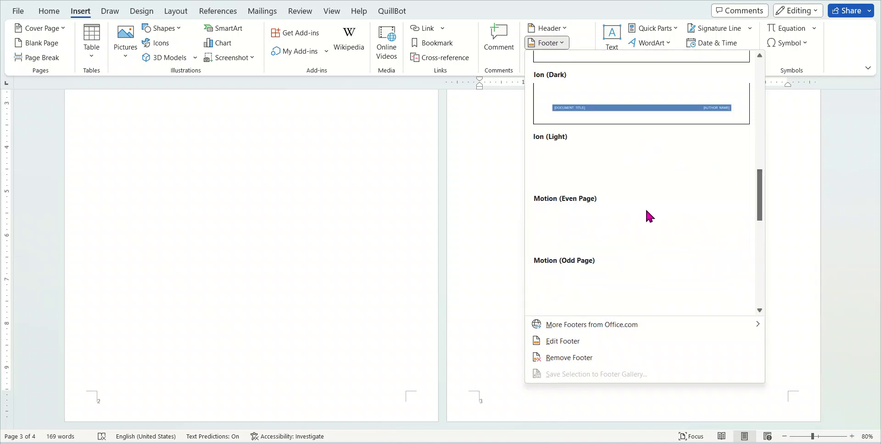
scroll(655, 218, up, 3)
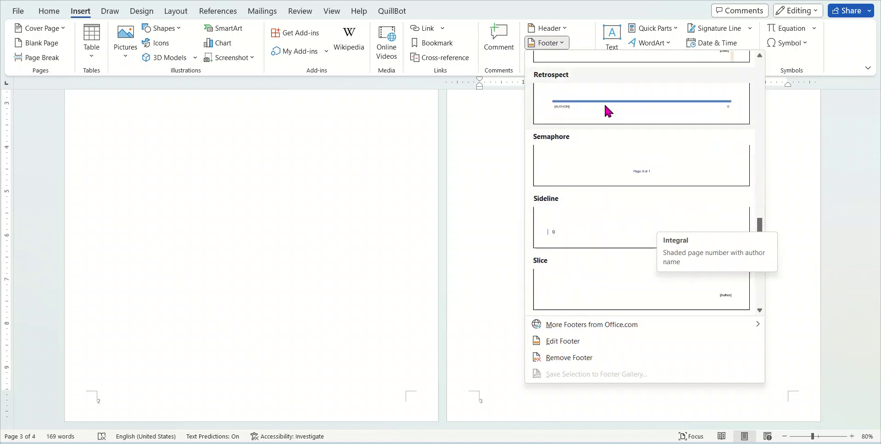
click(628, 112)
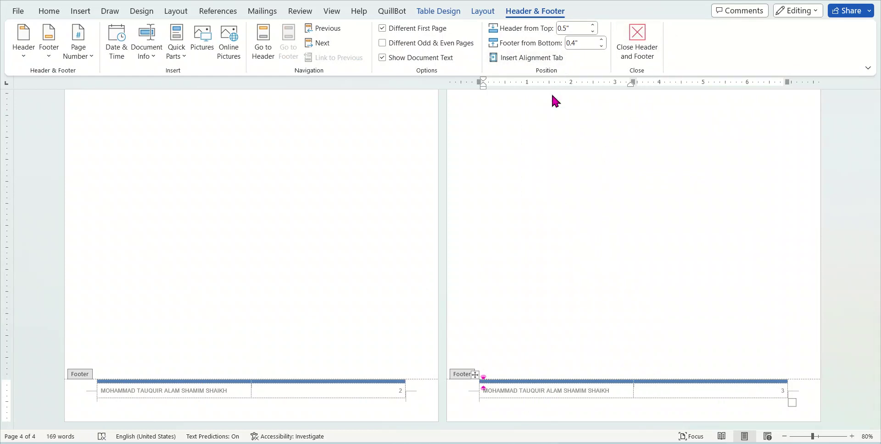
click(638, 42)
Remove the existing Retrospect footer
scroll(615, 276, down, 2)
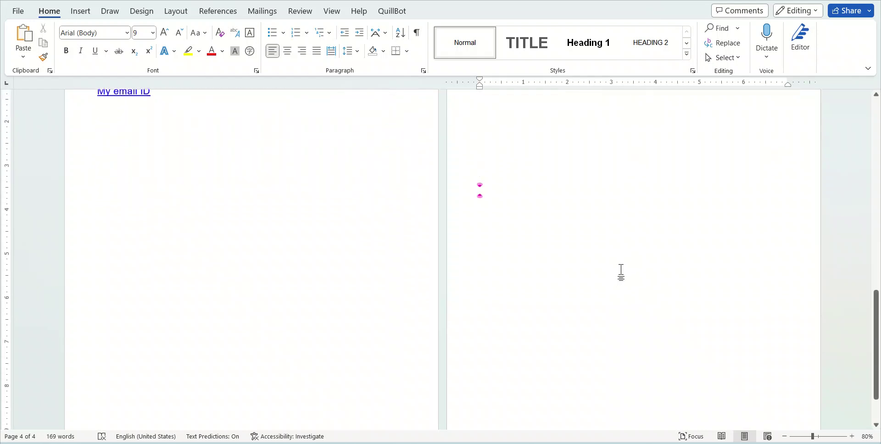
scroll(622, 268, down, 3)
scroll(641, 257, up, 5)
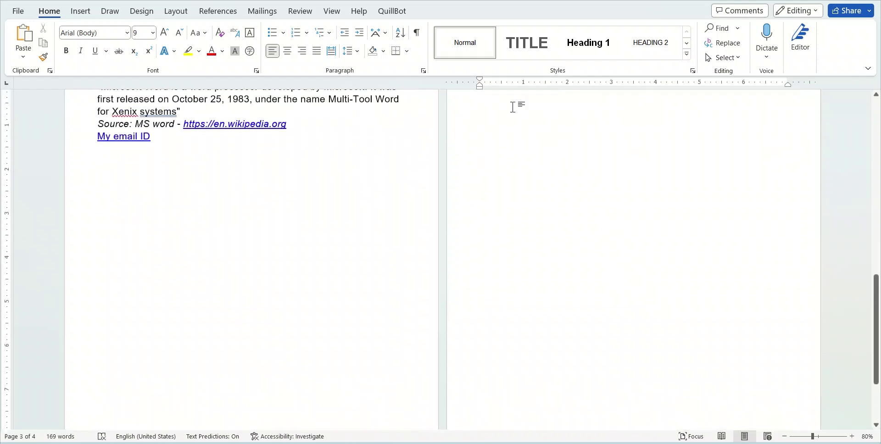
click(82, 12)
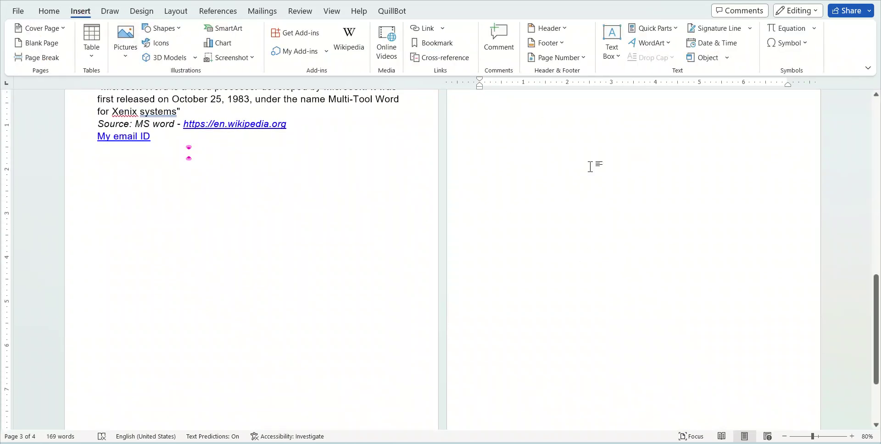
click(548, 43)
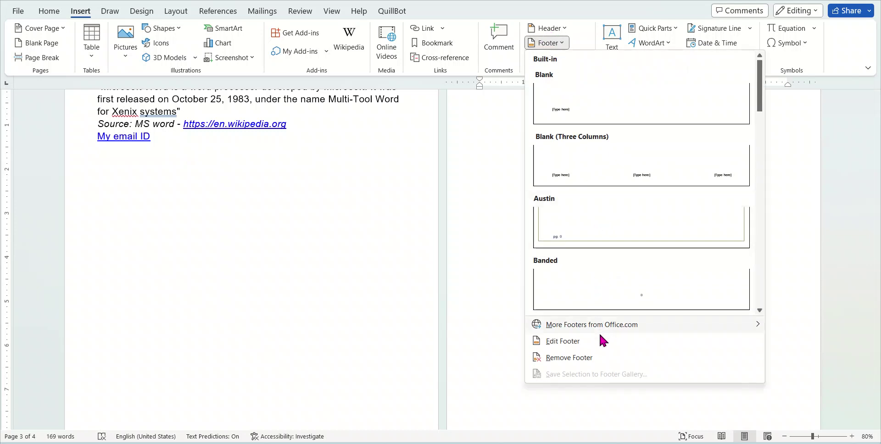
click(581, 359)
scroll(591, 353, down, 3)
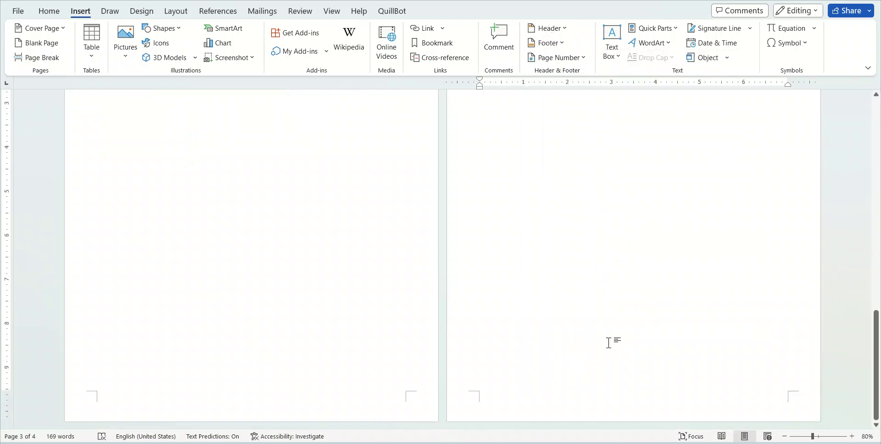
scroll(596, 275, up, 10)
Insert a Filigree footer reading Sunday beside its ornament, then exit footer editing
click(553, 43)
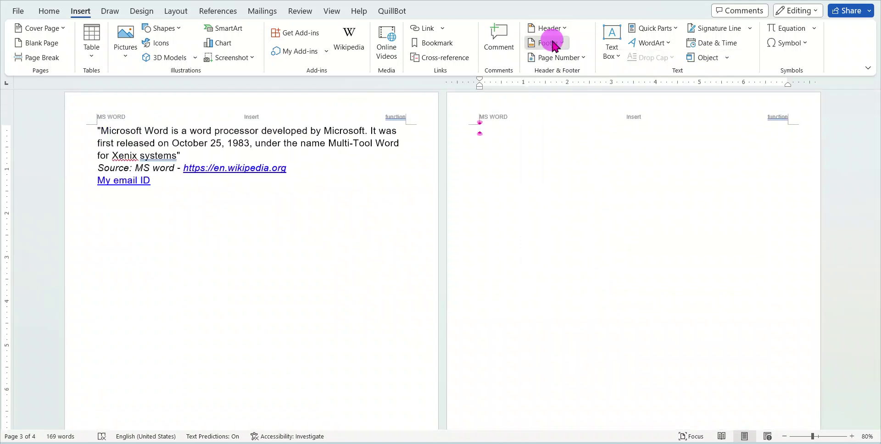
scroll(676, 277, down, 5)
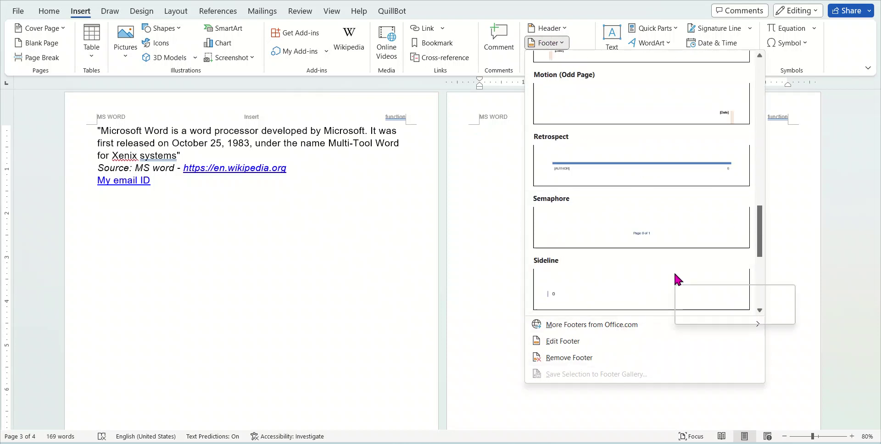
scroll(664, 262, down, 2)
scroll(659, 249, up, 8)
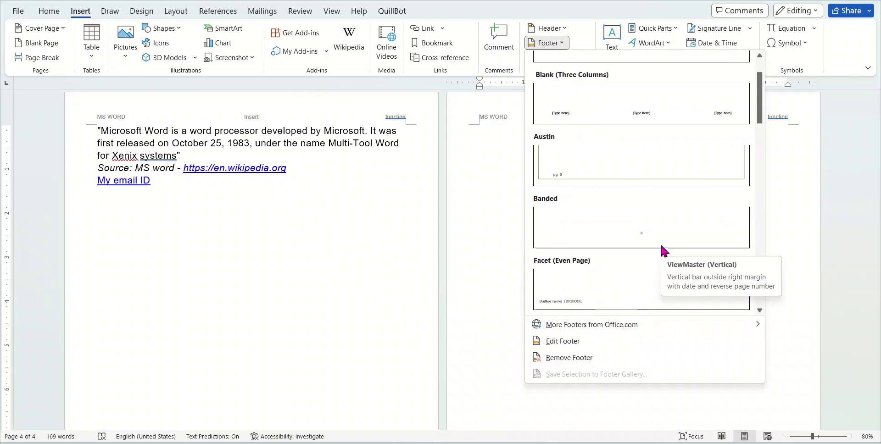
scroll(659, 243, down, 3)
click(615, 228)
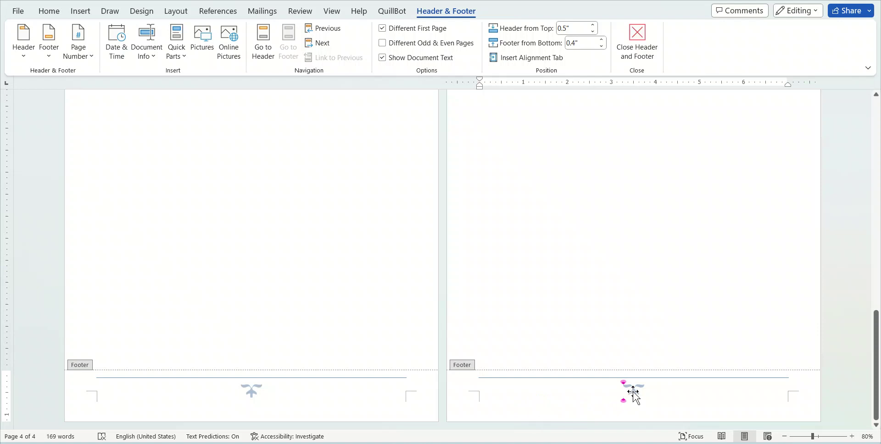
text(Sunday)
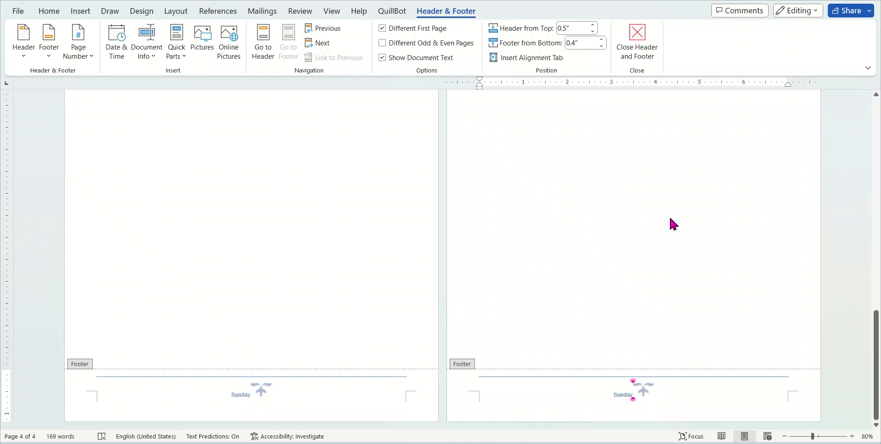
double_click(642, 184)
scroll(690, 281, up, 5)
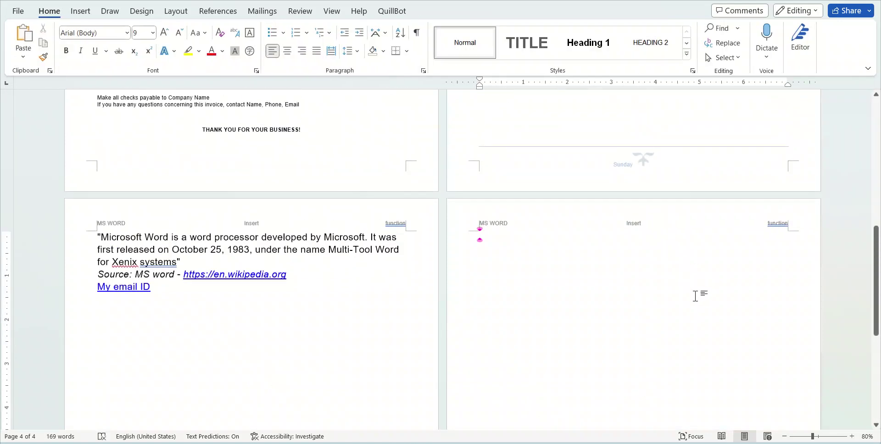
Insert the ViewMaster (Horizontal) footer with date placeholder and page number box
scroll(694, 296, up, 2)
scroll(634, 232, down, 7)
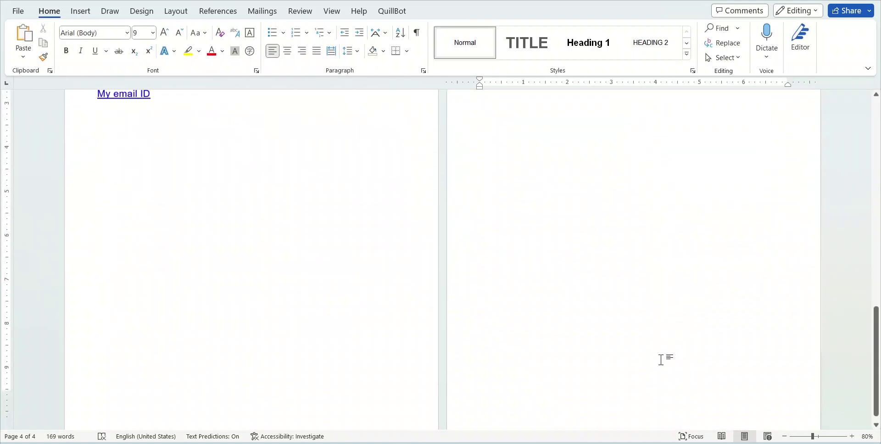
scroll(660, 360, down, 1)
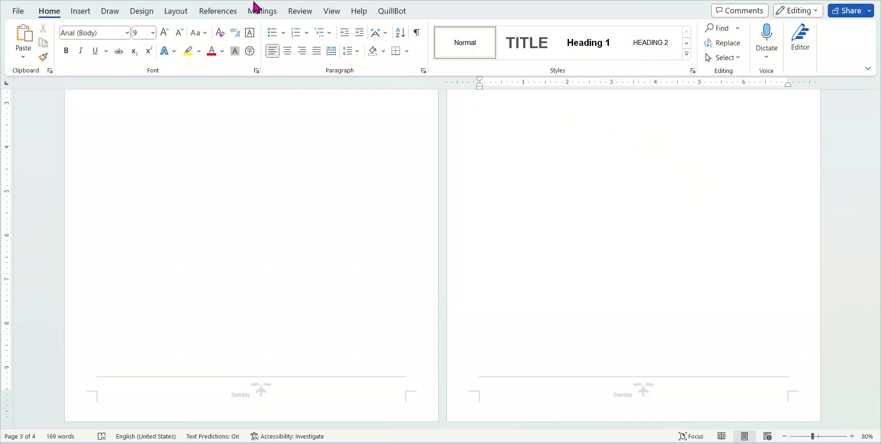
click(81, 12)
click(552, 46)
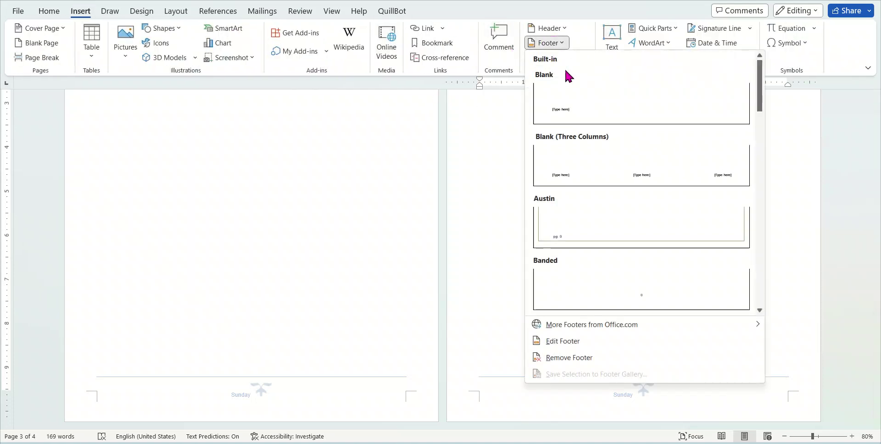
scroll(674, 219, down, 10)
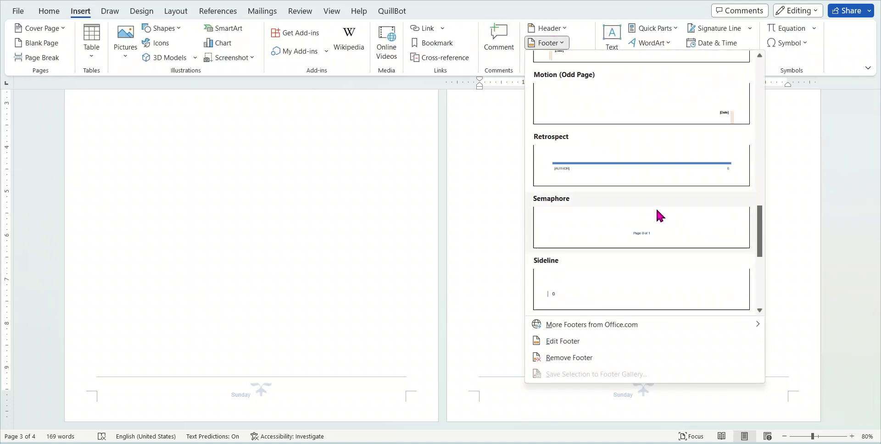
scroll(688, 170, up, 4)
scroll(706, 190, down, 7)
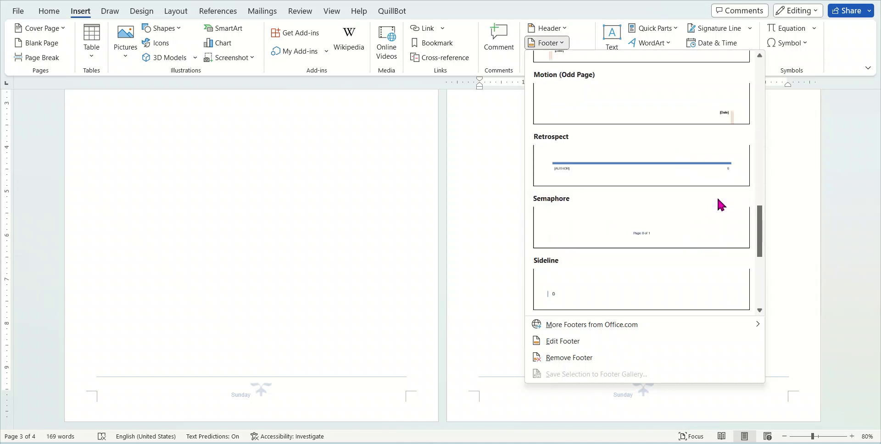
click(669, 171)
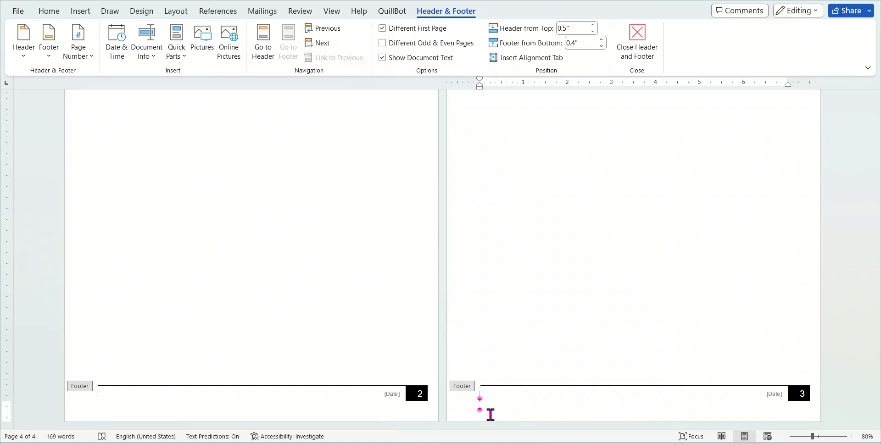
Close footer editing and check the new footer on the left and right pages
double_click(585, 317)
scroll(588, 349, up, 1)
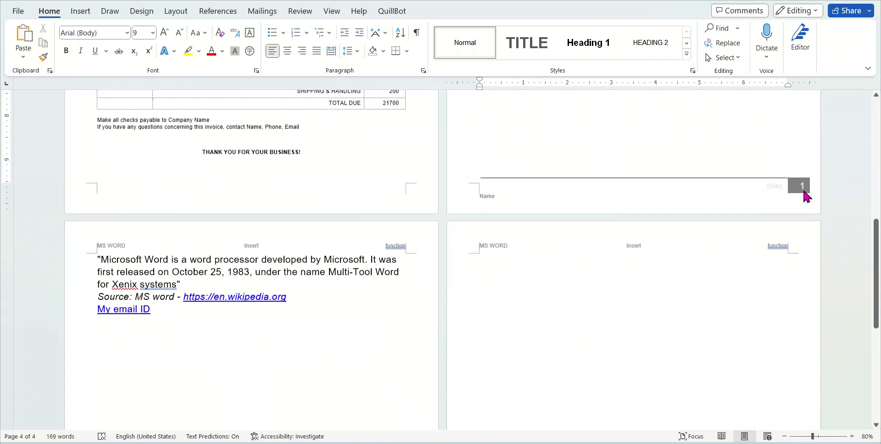
scroll(354, 287, down, 6)
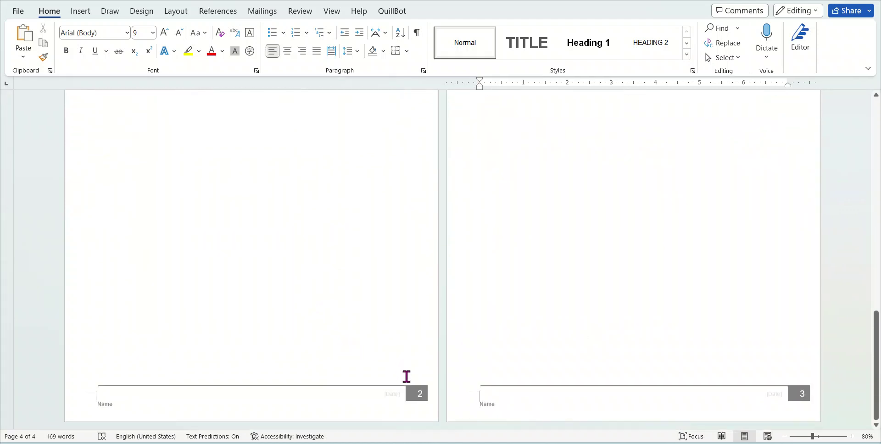
click(415, 399)
click(692, 347)
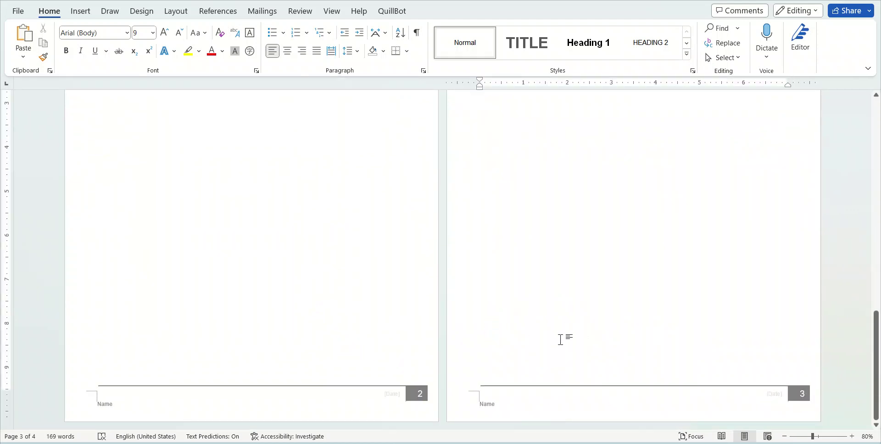
scroll(507, 275, up, 5)
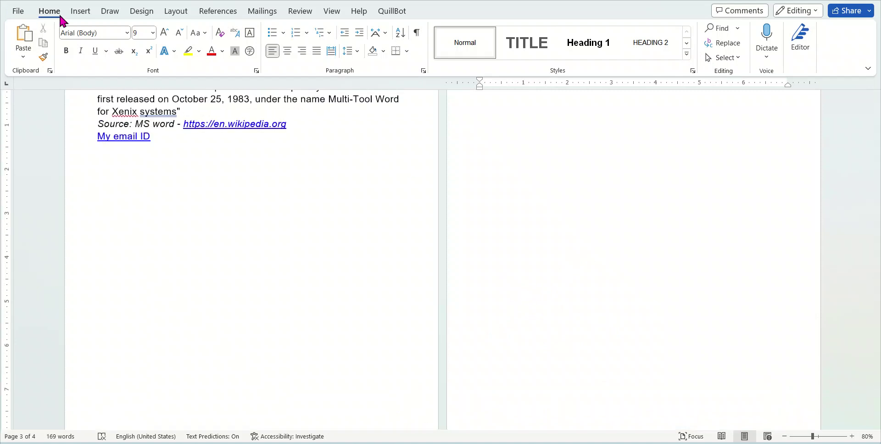
Remove both the footer and the header from the pages
click(82, 11)
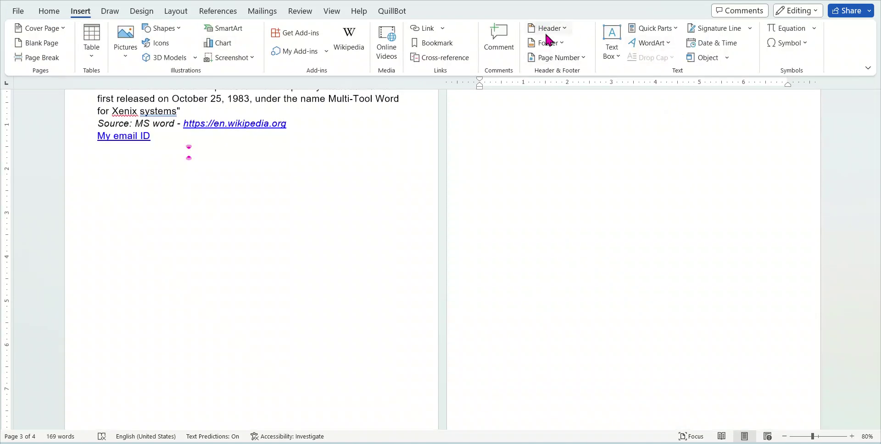
click(559, 43)
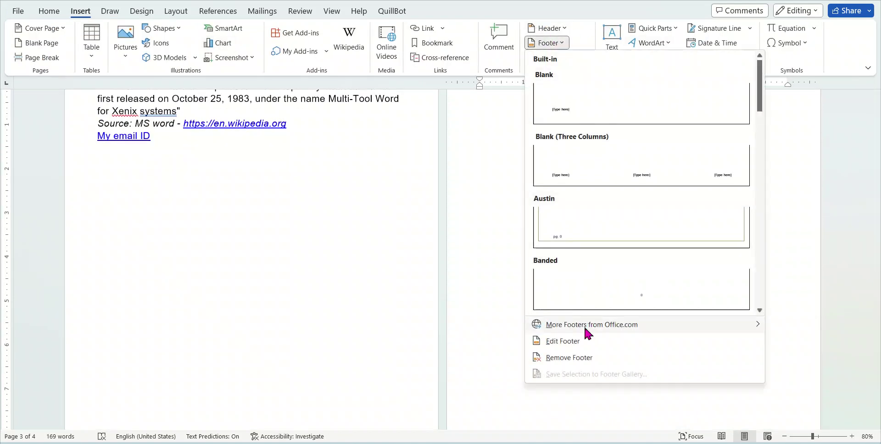
click(566, 358)
scroll(628, 311, down, 3)
scroll(645, 308, up, 6)
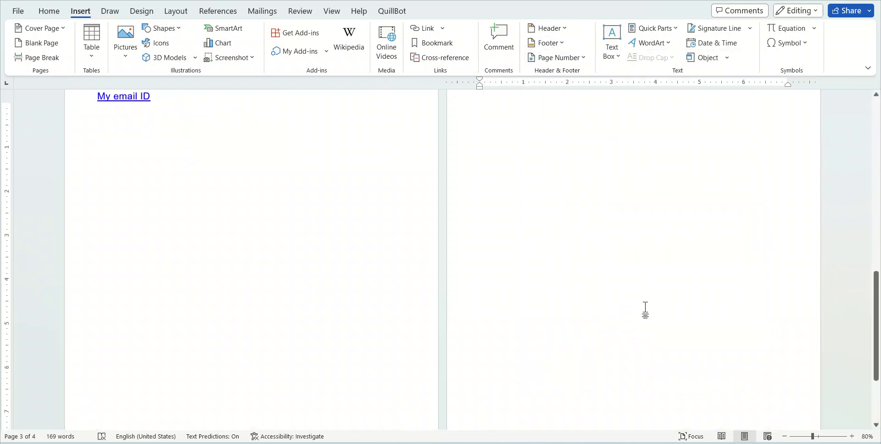
click(553, 29)
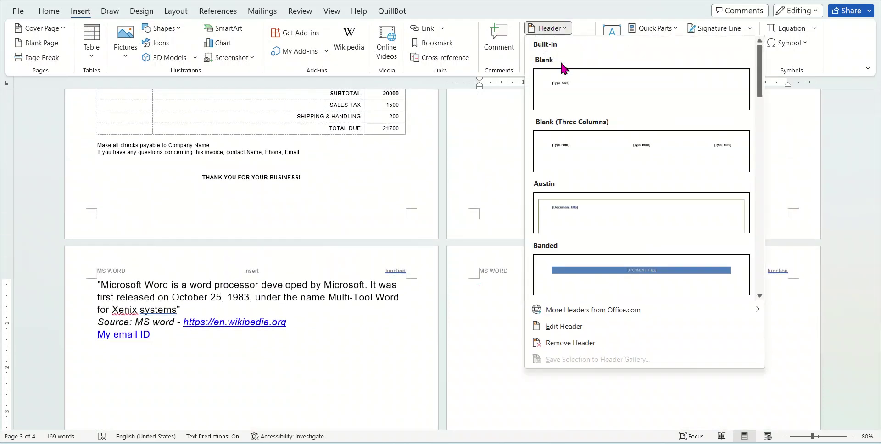
click(570, 342)
scroll(642, 340, up, 1)
scroll(641, 341, up, 10)
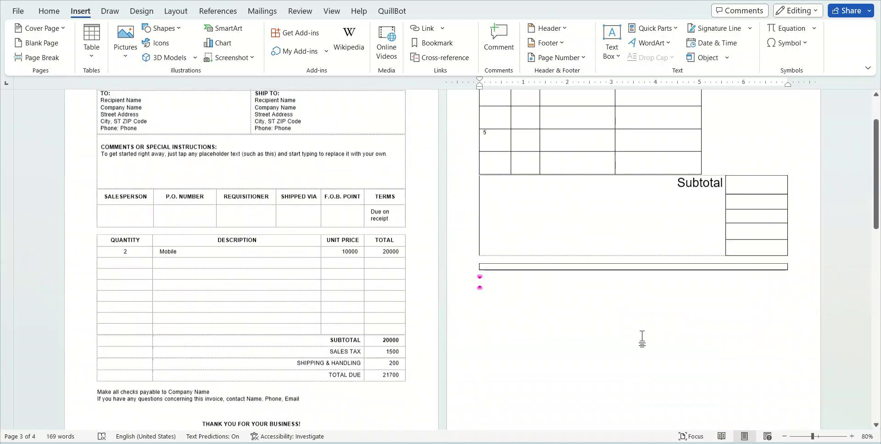
Add a Plain Number 3 page number at the top right of each page, then close header editing
click(564, 59)
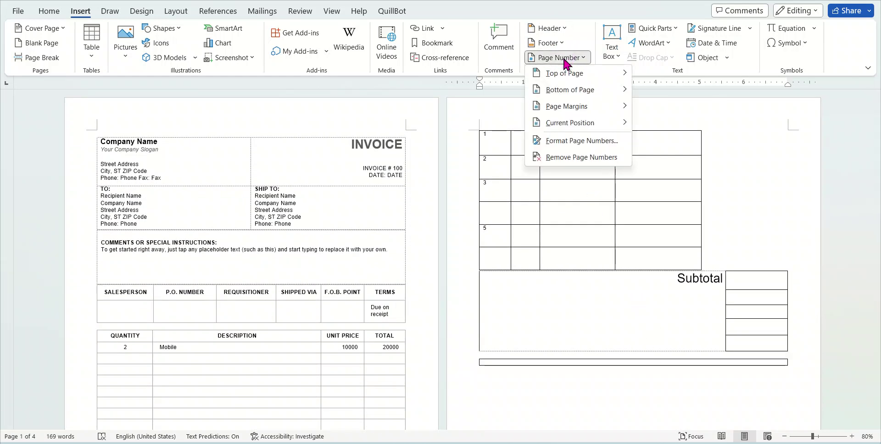
scroll(598, 343, down, 4)
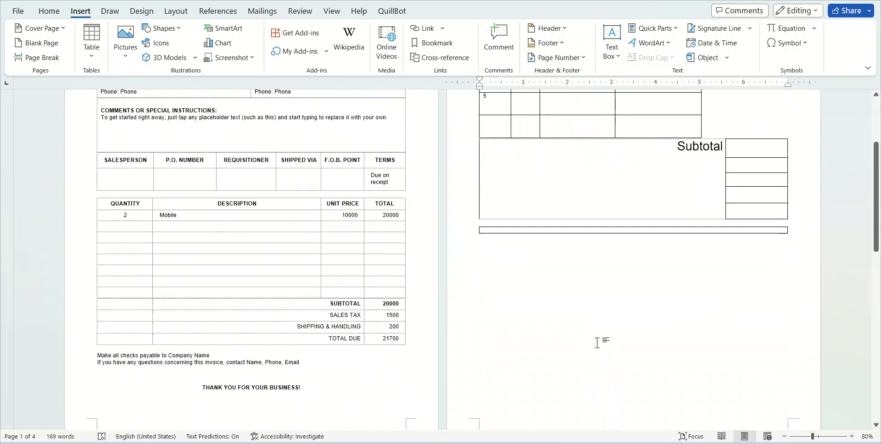
scroll(599, 344, down, 4)
click(569, 58)
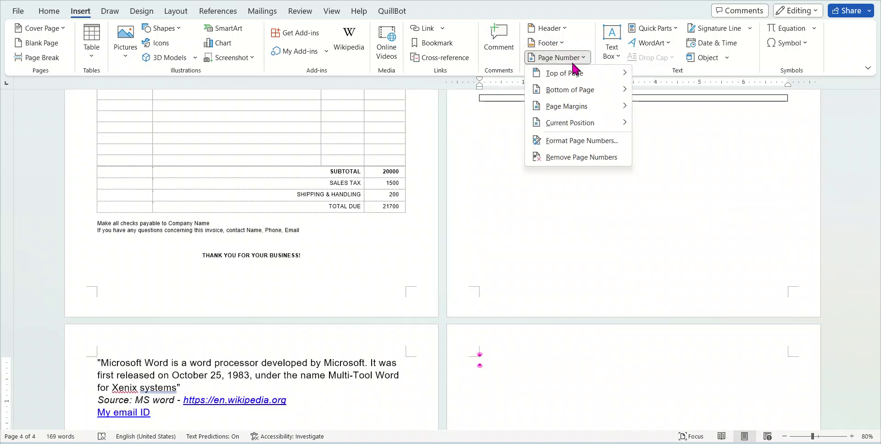
mouse_move(584, 82)
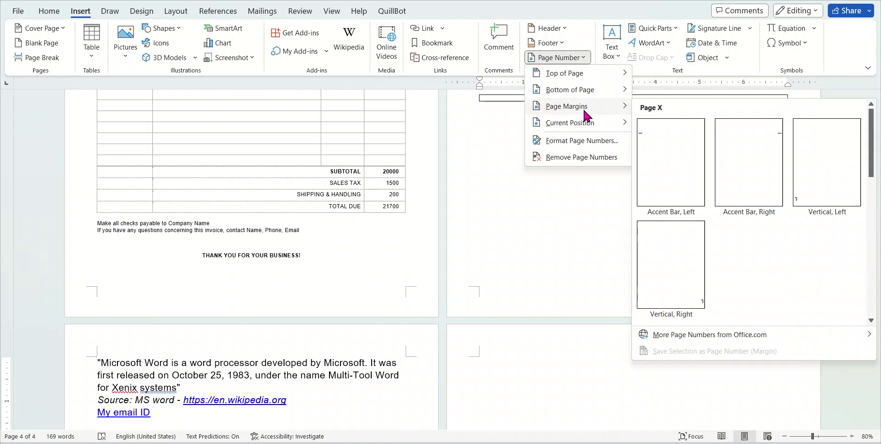
mouse_move(585, 130)
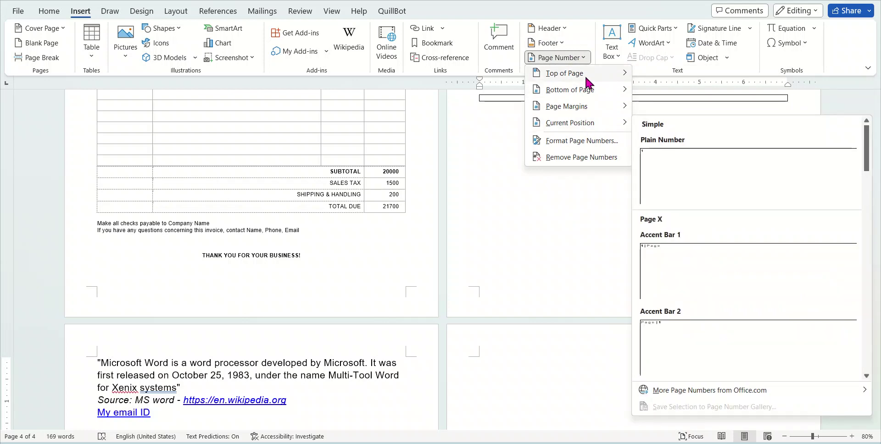
mouse_move(587, 80)
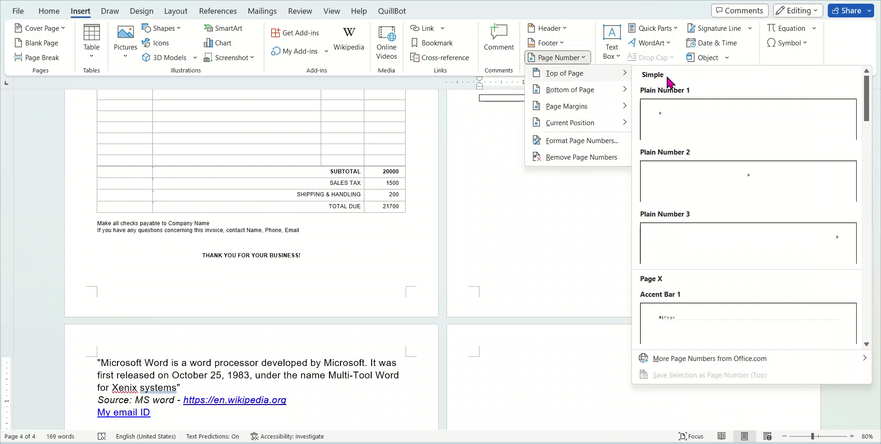
click(798, 243)
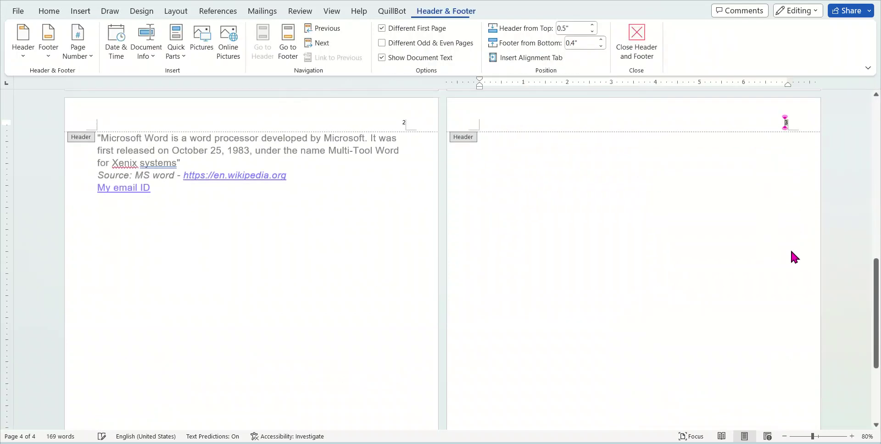
double_click(691, 214)
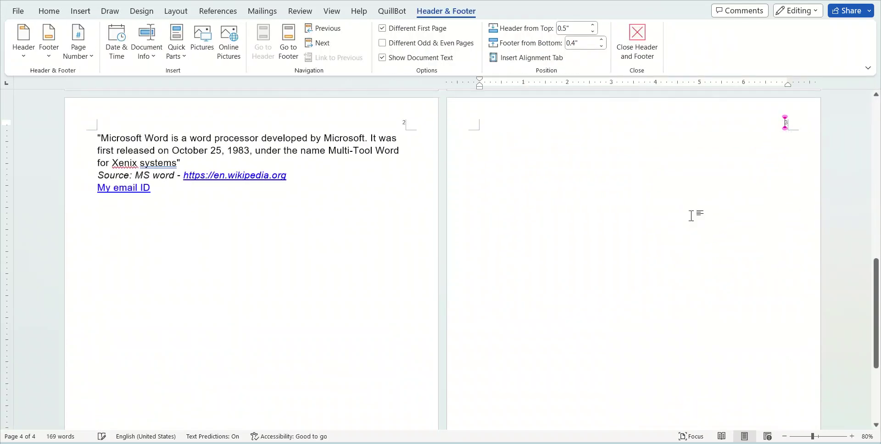
scroll(708, 310, up, 4)
scroll(729, 308, up, 5)
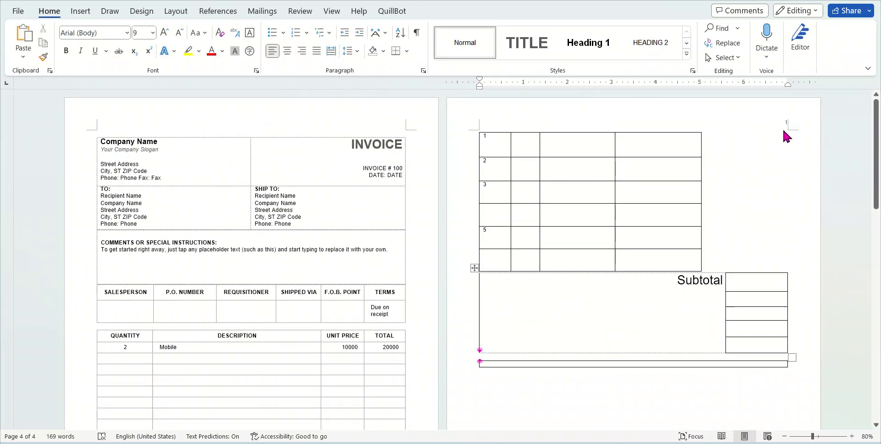
scroll(755, 312, down, 10)
scroll(795, 257, down, 6)
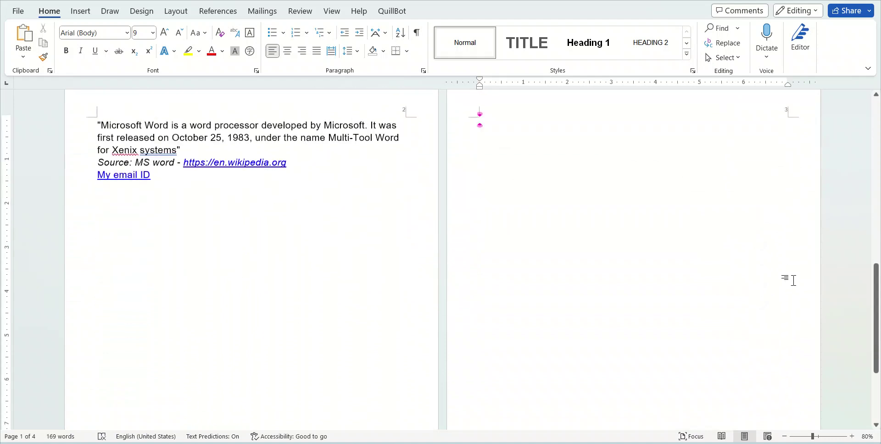
Insert a simple text box on page 4 and move it down and right
click(79, 14)
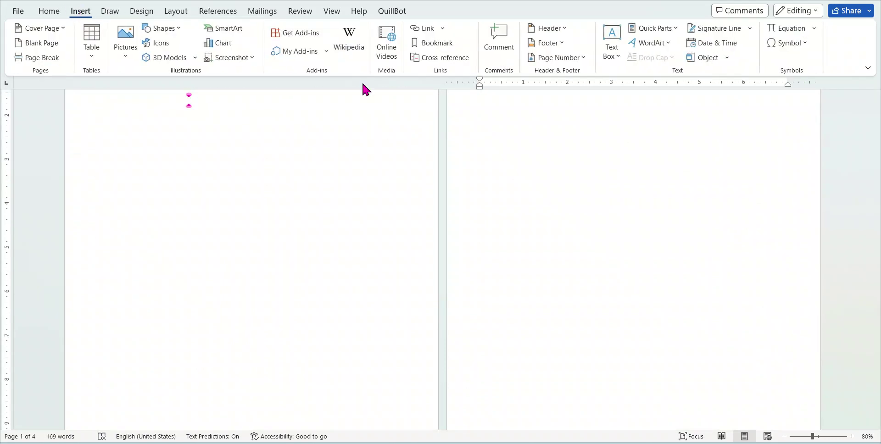
click(567, 66)
click(751, 165)
click(617, 59)
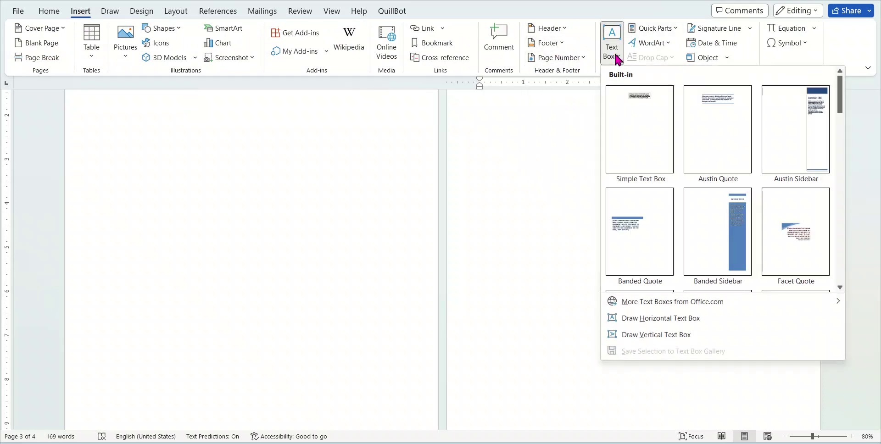
click(486, 256)
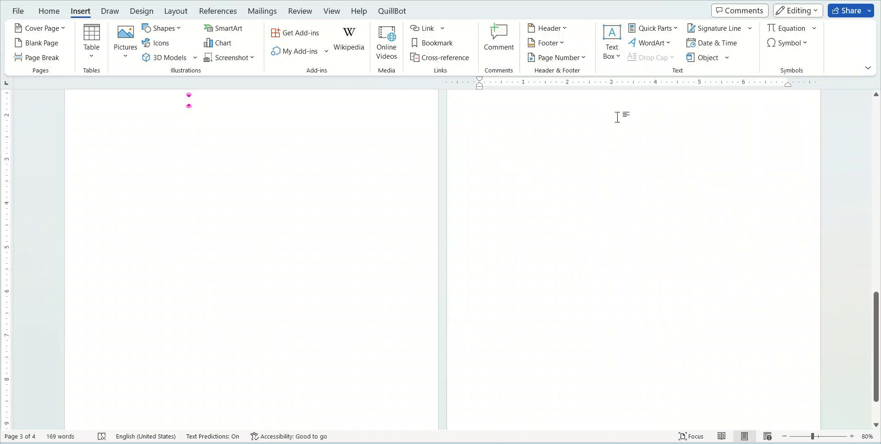
click(615, 60)
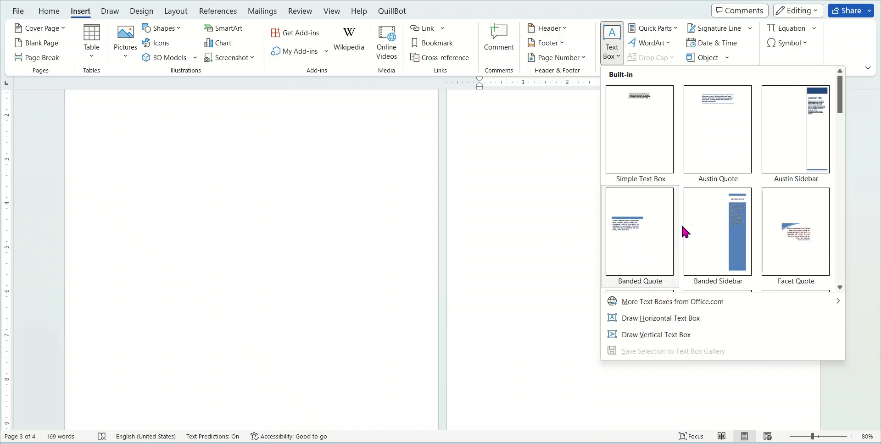
click(632, 130)
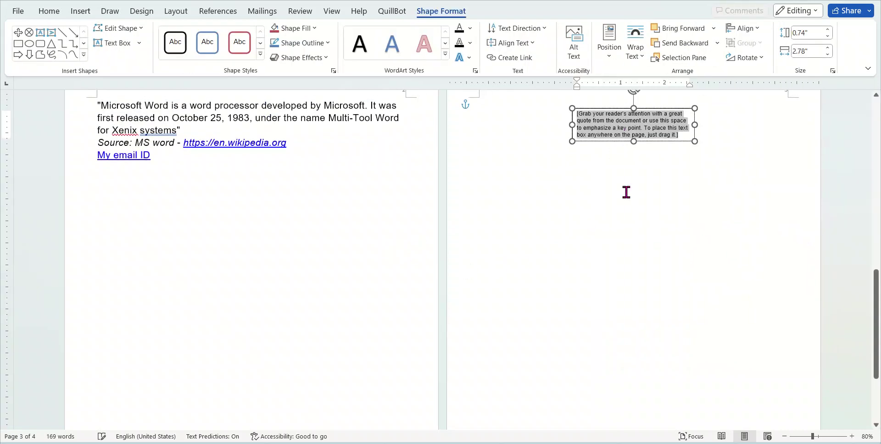
drag(683, 138, 753, 215)
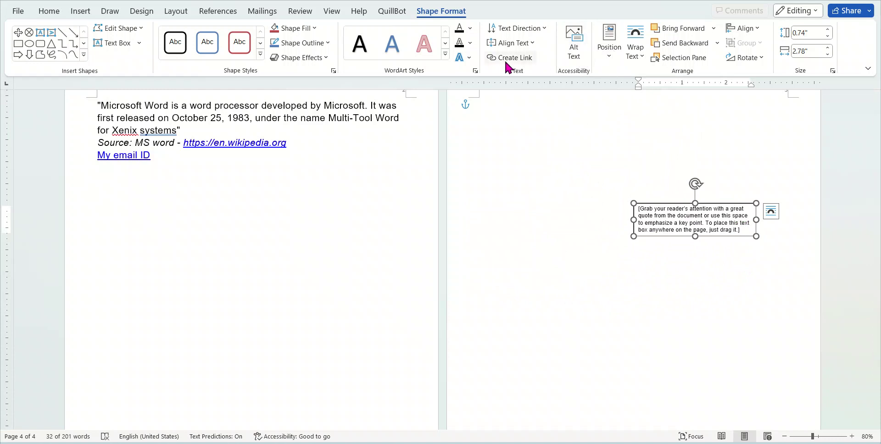
Insert a Facet Quote text box on page 4, move it right, then delete the remaining quote box
click(81, 10)
click(615, 53)
click(515, 210)
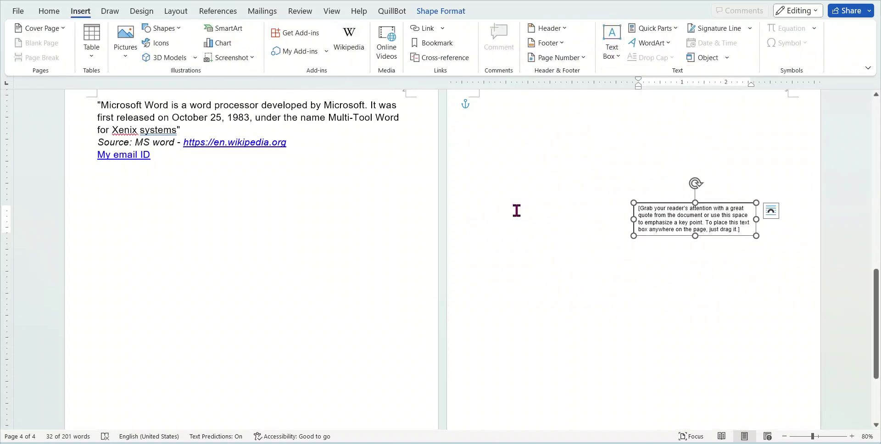
click(587, 113)
click(608, 48)
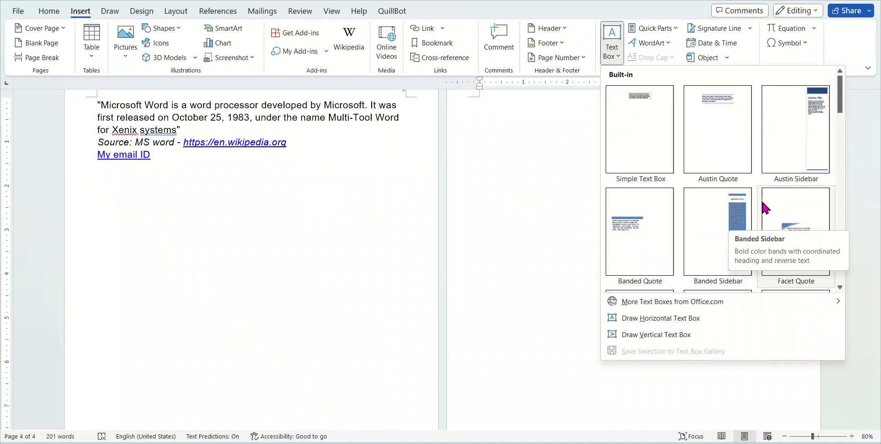
click(808, 229)
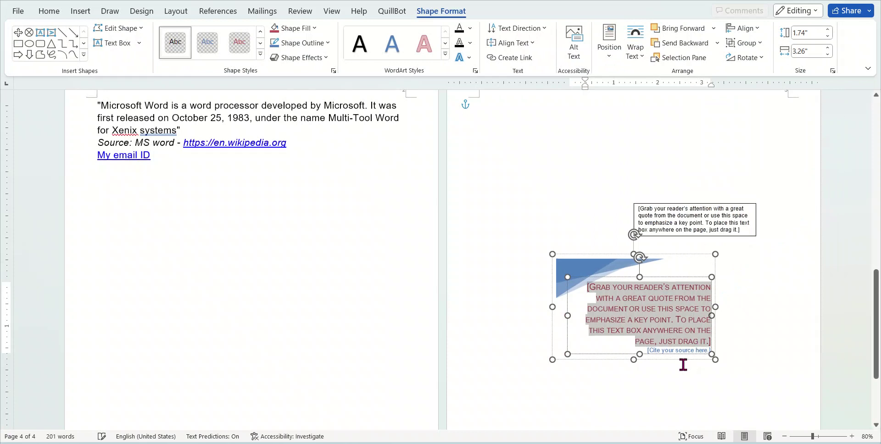
drag(684, 356, 763, 348)
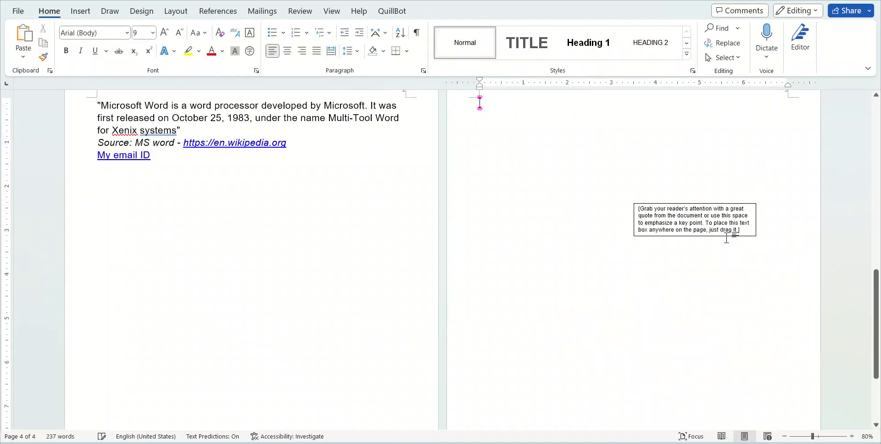
click(731, 234)
key(Delete)
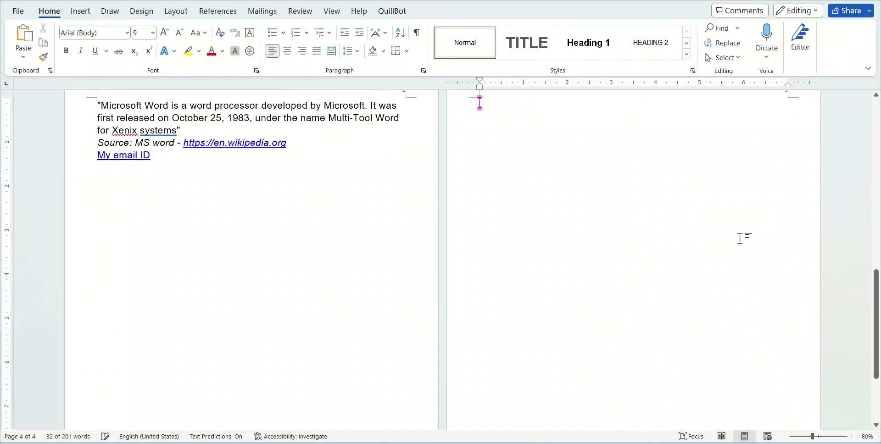
Check the Page Number menu, then browse the Quick Parts AutoText and Document Property lists
click(80, 14)
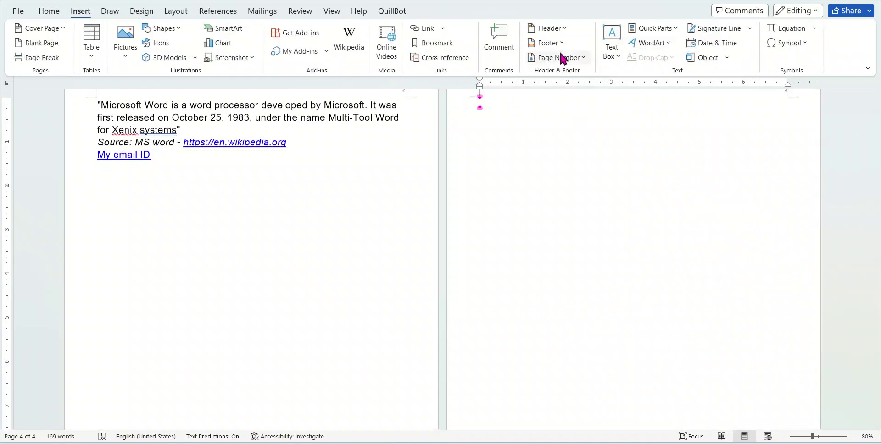
click(575, 59)
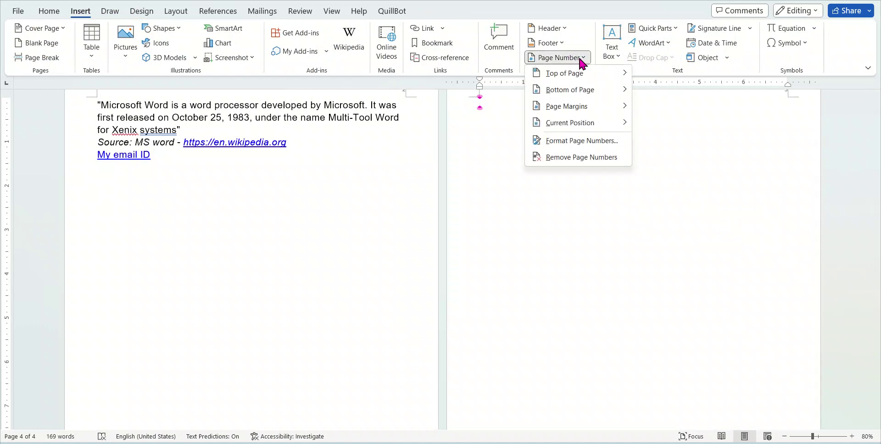
click(719, 118)
click(675, 28)
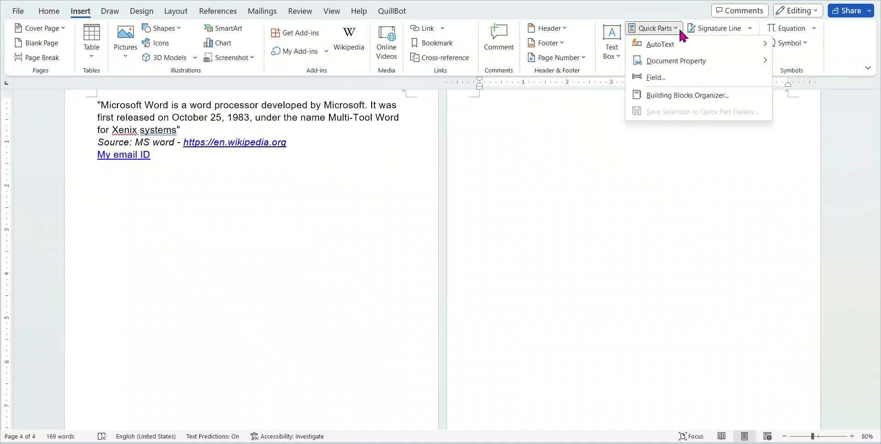
mouse_move(697, 46)
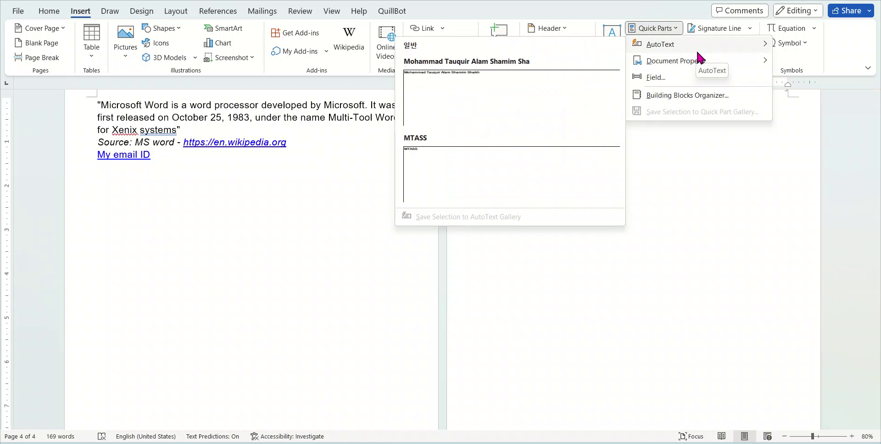
mouse_move(716, 63)
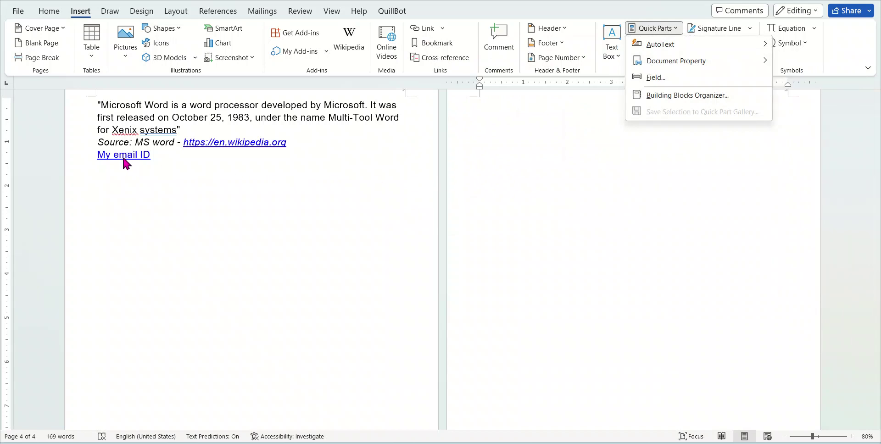
click(193, 181)
Turn off View Gridlines for the invoice table from Table Layout
scroll(319, 210, up, 10)
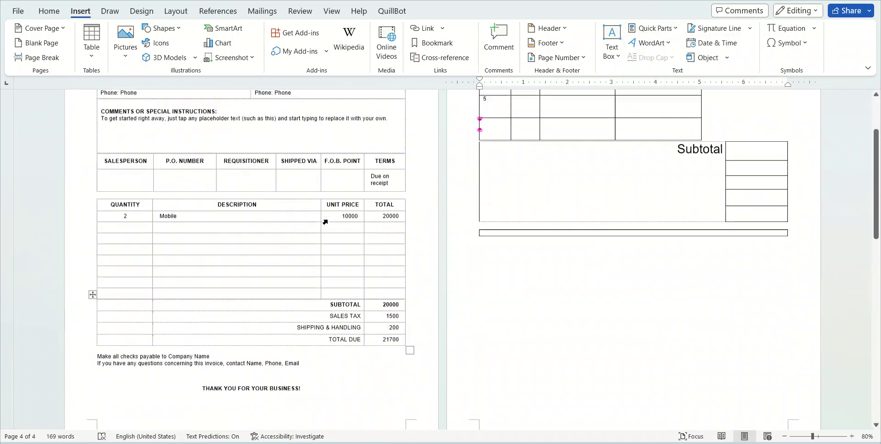
scroll(273, 393, down, 3)
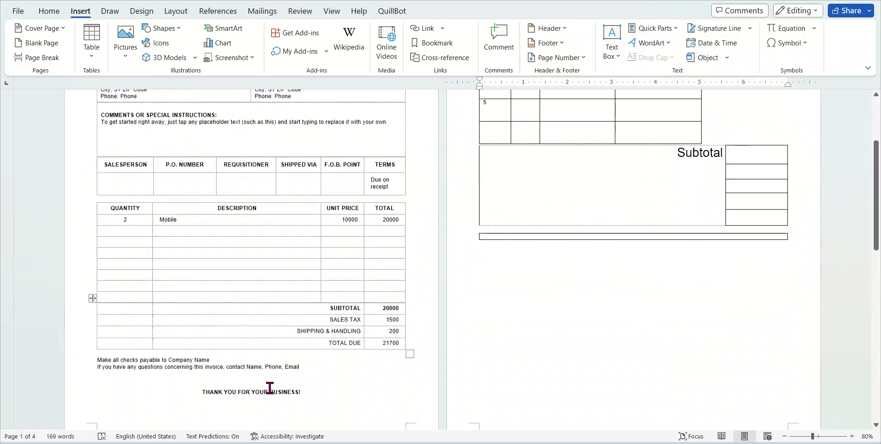
click(268, 393)
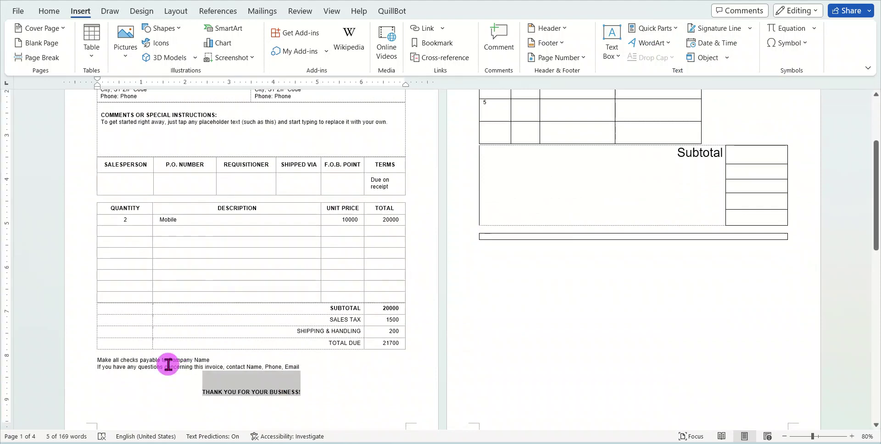
scroll(177, 351, up, 5)
scroll(229, 275, up, 4)
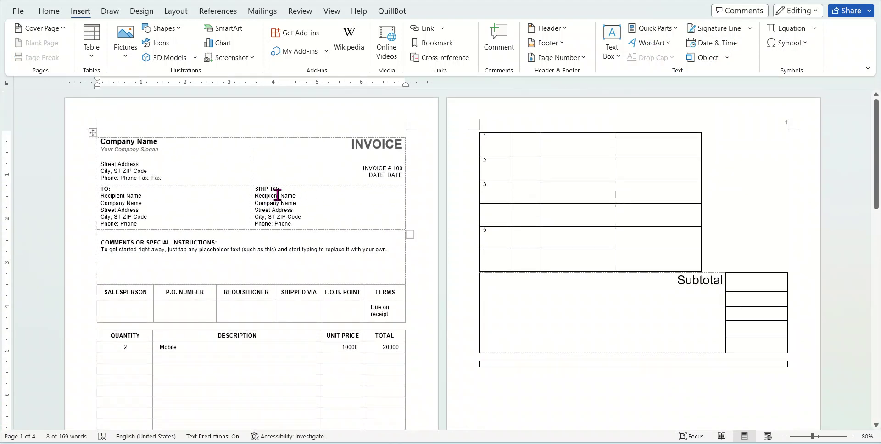
click(240, 210)
click(432, 17)
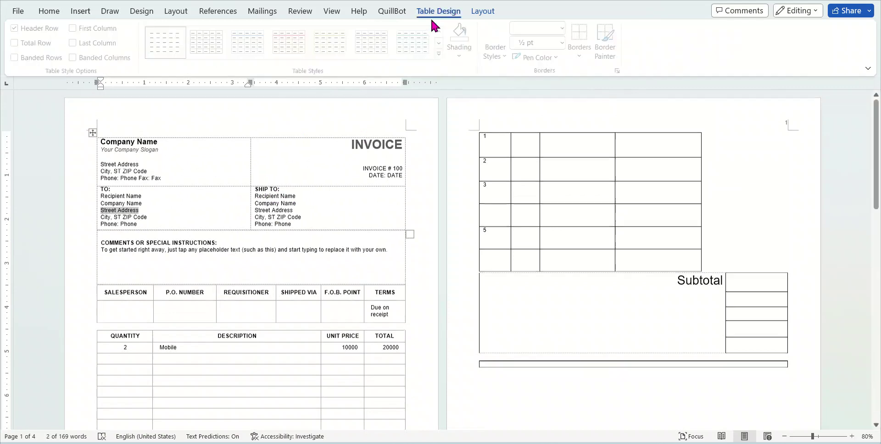
click(482, 11)
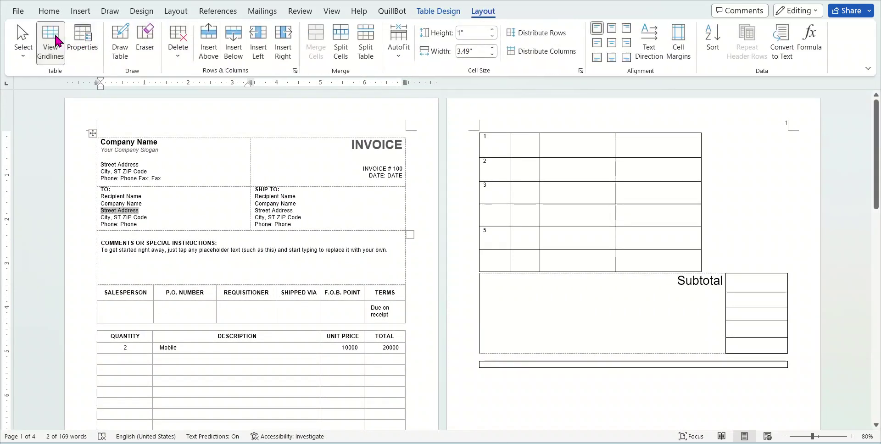
click(57, 42)
Place the caret on Phone in the invoice contact line and scroll back to page 1
scroll(281, 300, down, 10)
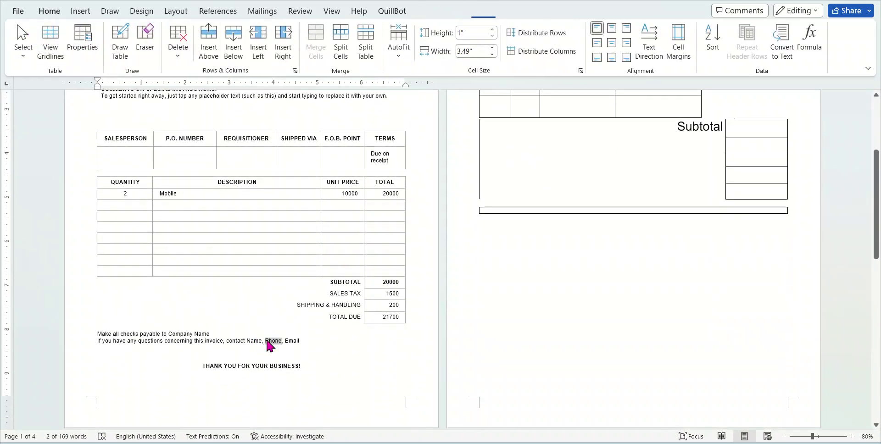
click(270, 342)
scroll(341, 312, down, 12)
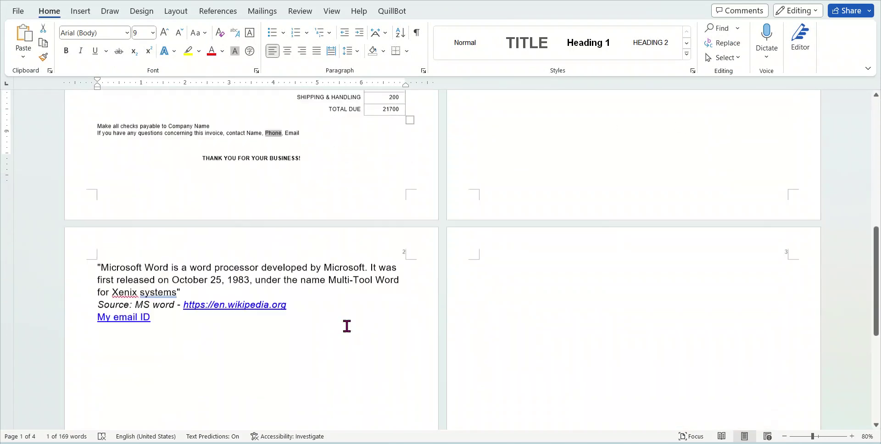
scroll(347, 326, down, 1)
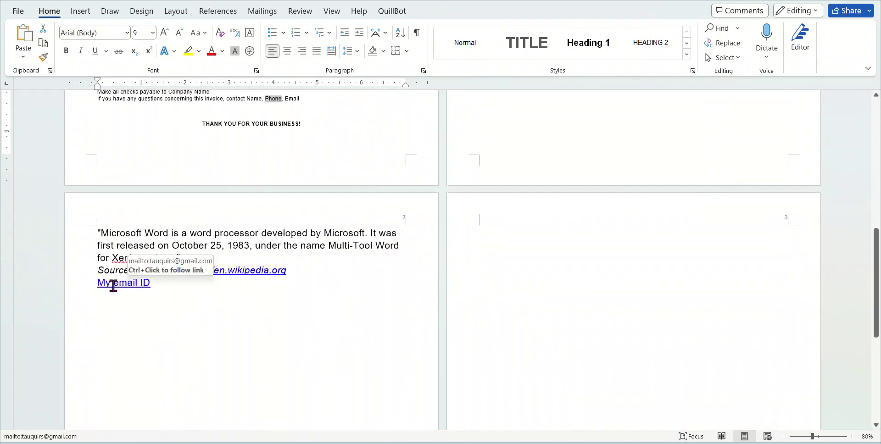
scroll(330, 206, up, 4)
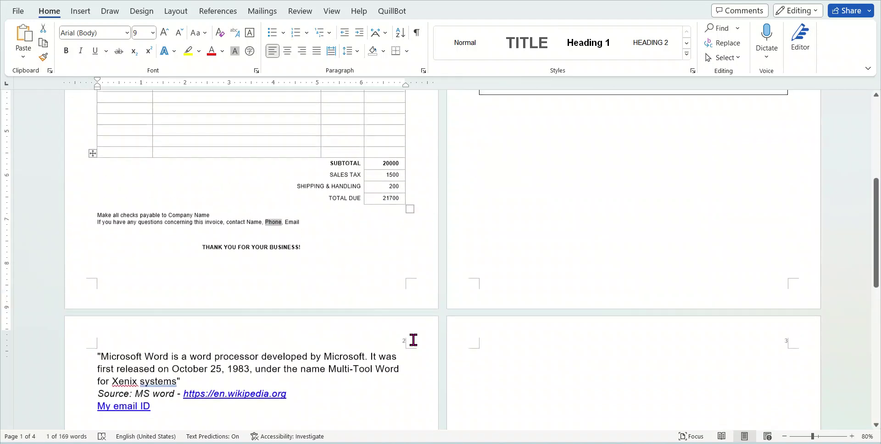
scroll(422, 236, up, 10)
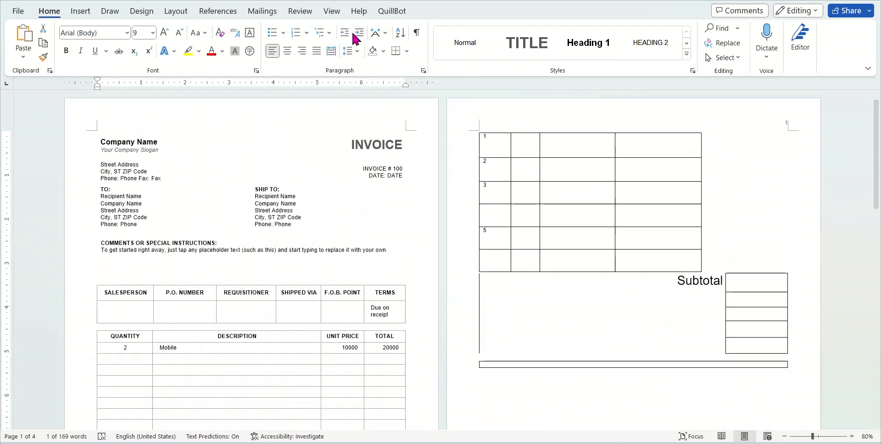
click(81, 11)
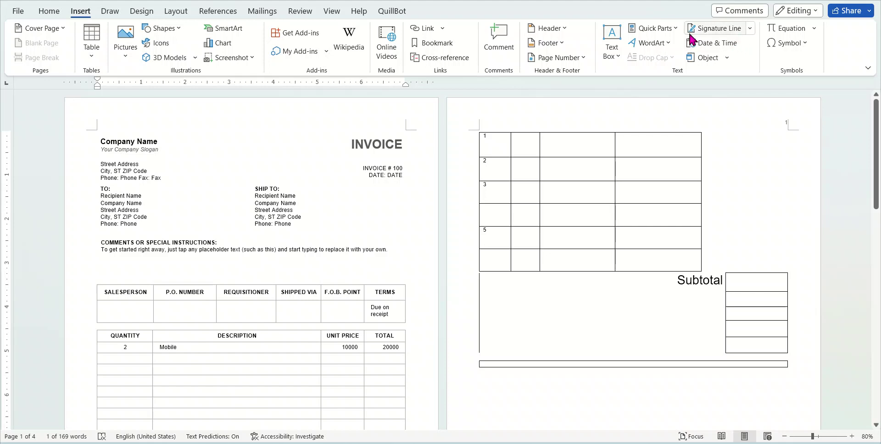
Insert the Company Address property in place of Phone and delete its placeholder text
click(668, 28)
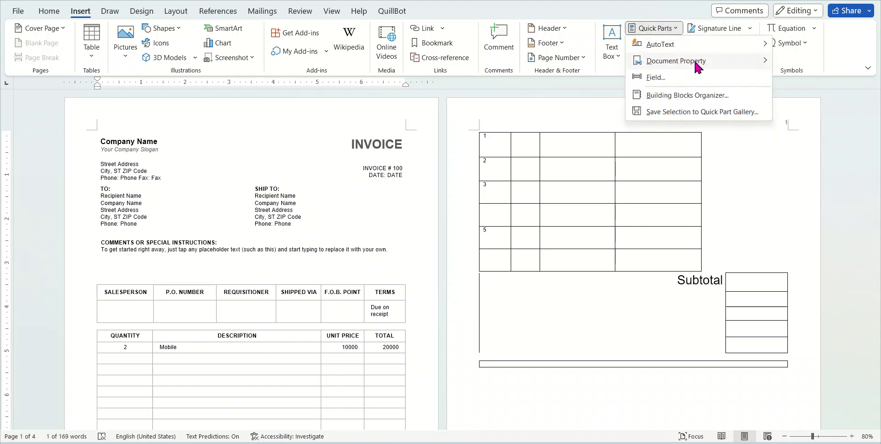
mouse_move(696, 64)
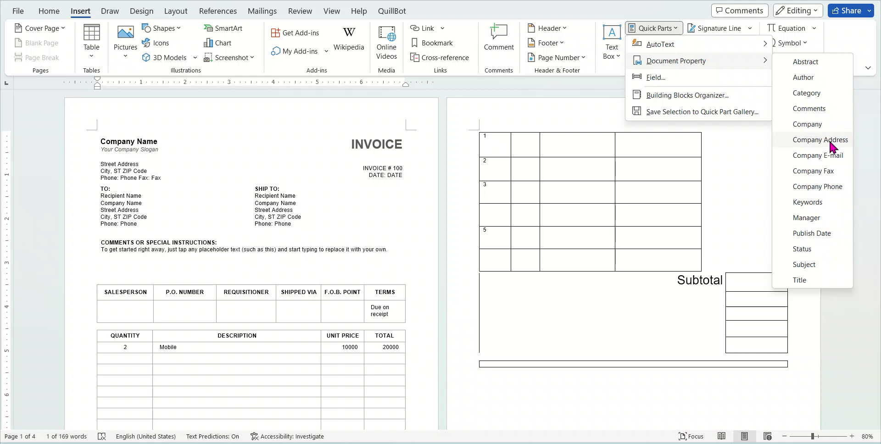
click(828, 139)
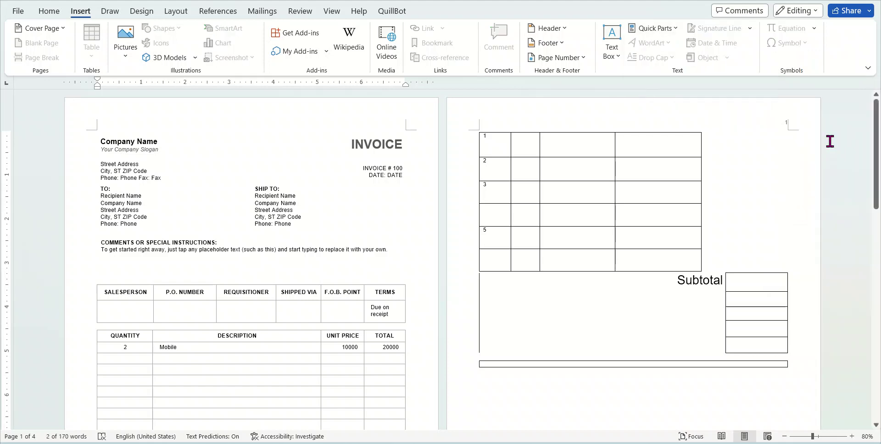
scroll(422, 304, down, 10)
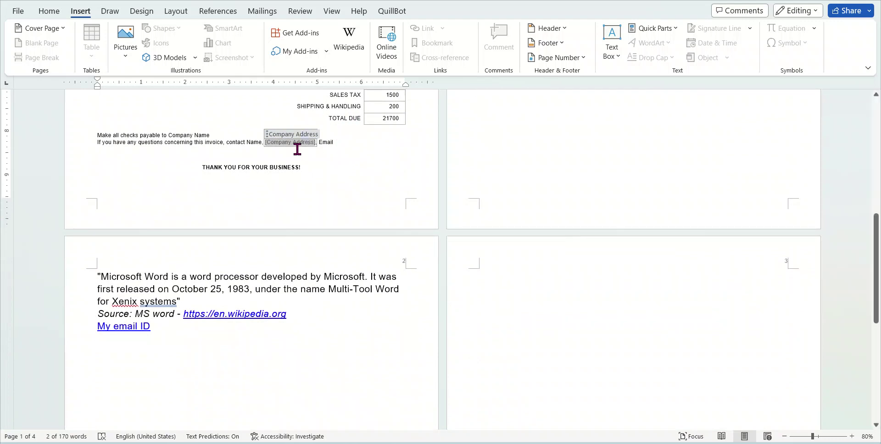
double_click(325, 142)
click(300, 143)
key(Delete)
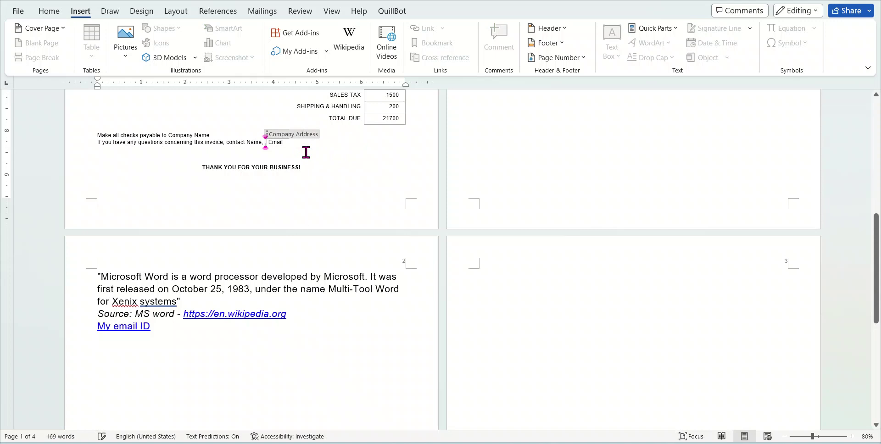
Type Phone into the contact field and add a page break below the email link
text(Phone,)
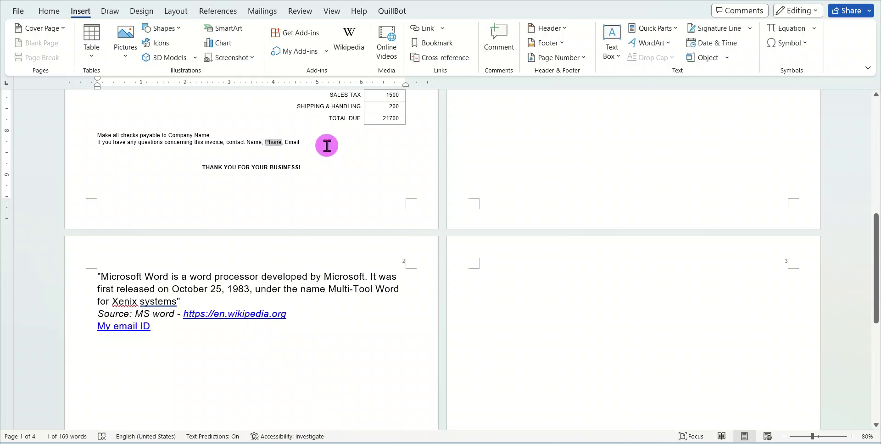
scroll(367, 199, down, 3)
click(171, 233)
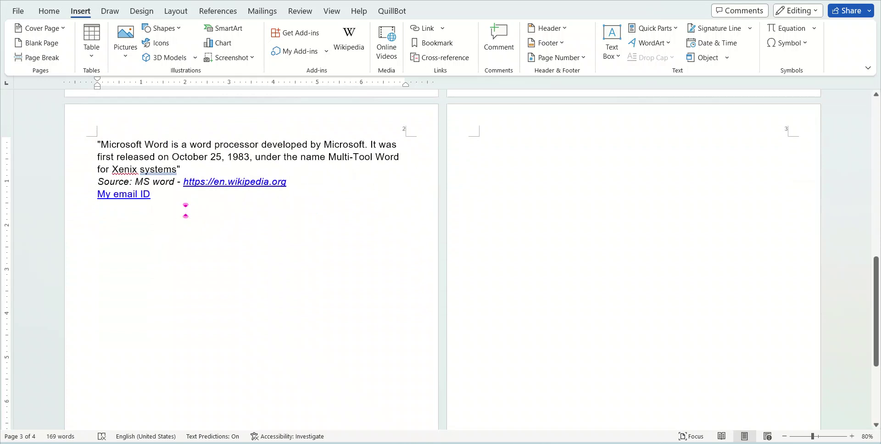
key(ctrl+Return)
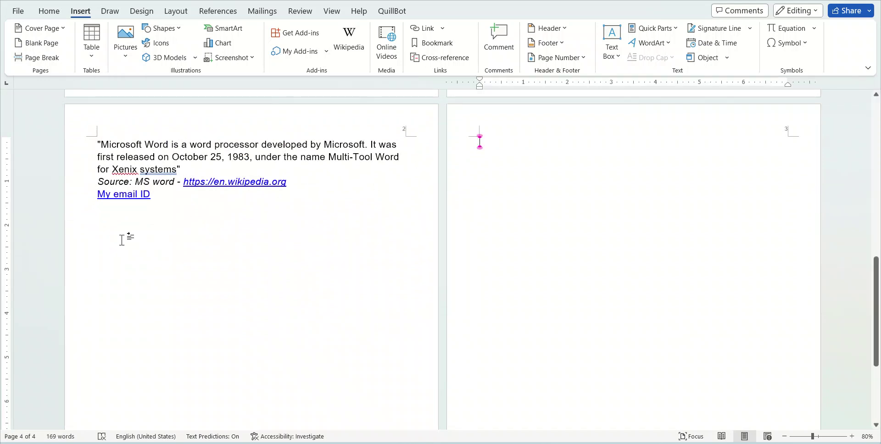
click(121, 240)
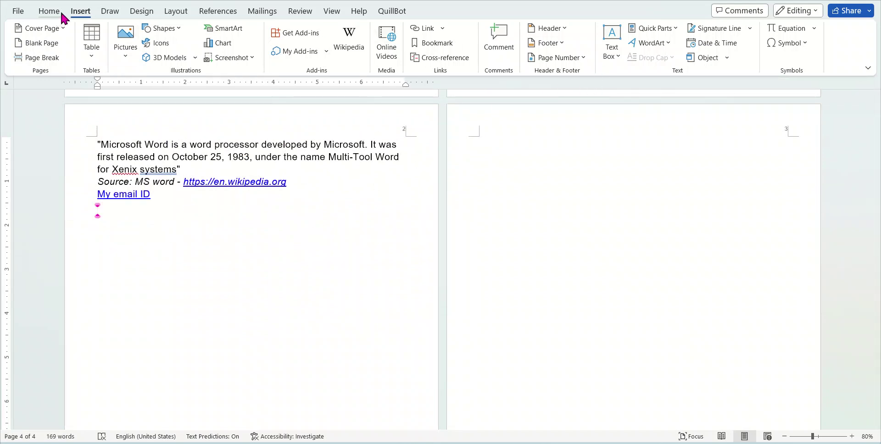
Insert the Company Address property below the email link, entering 'Bihar KU' and correcting its spelling
click(666, 28)
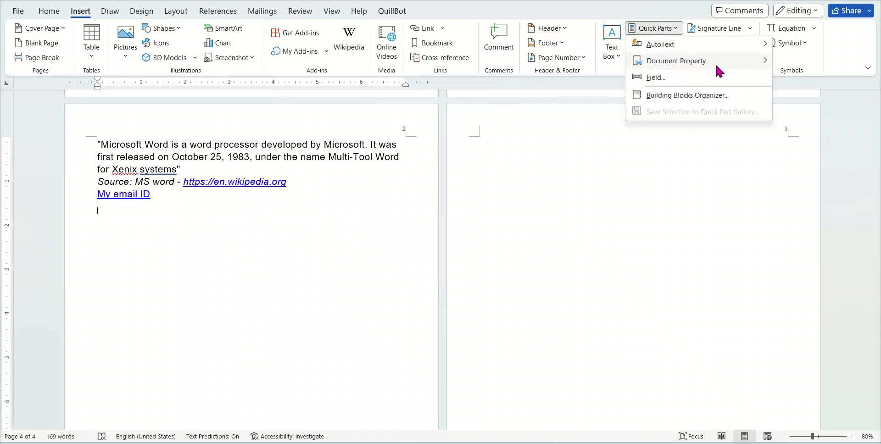
click(833, 138)
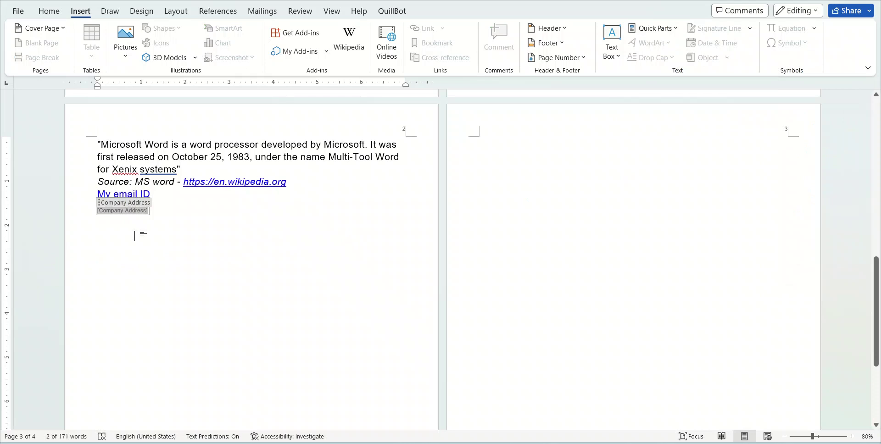
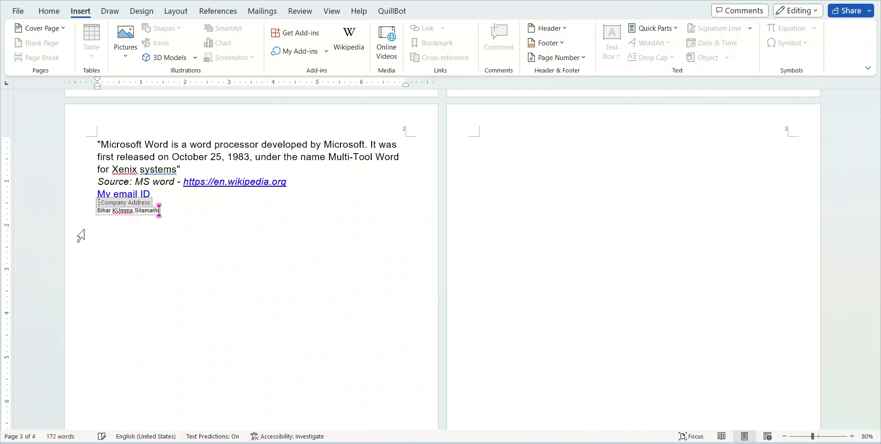
right_click(118, 212)
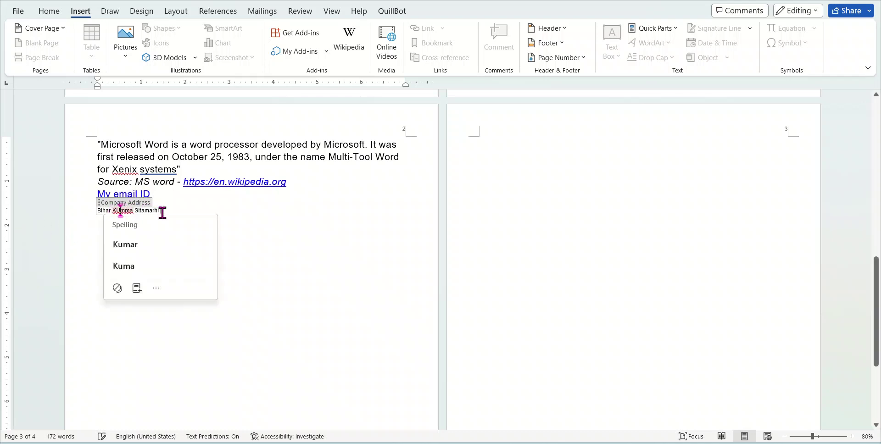
click(118, 212)
key(BackSpace)
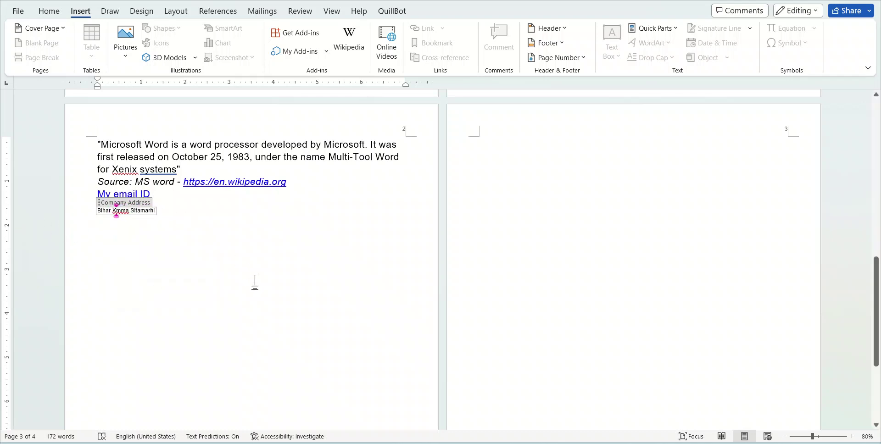
text(u)
Enlarge the address line to 16 pt with Grow Font
key(ctrl+a)
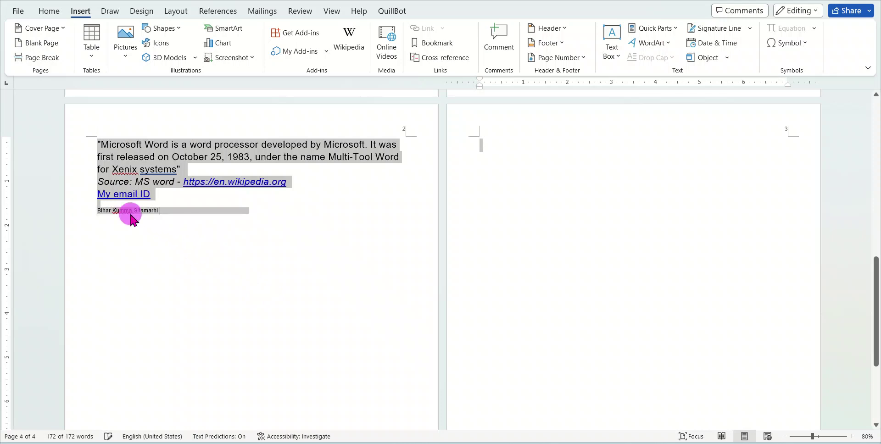
click(148, 211)
drag(156, 211, 93, 212)
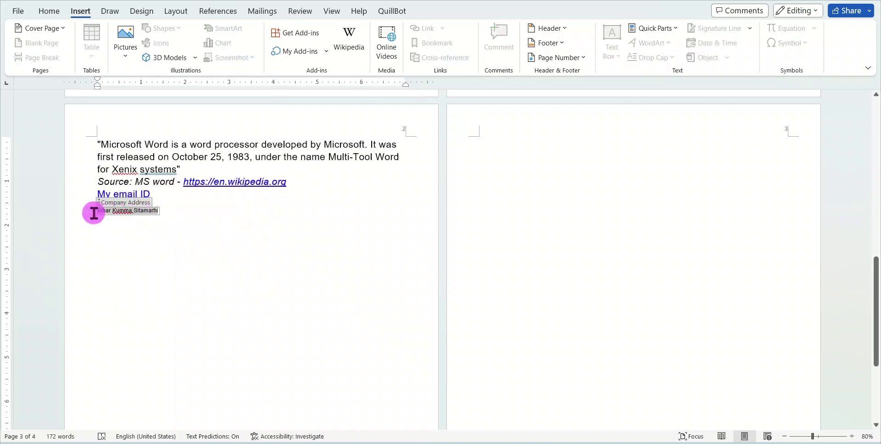
click(48, 11)
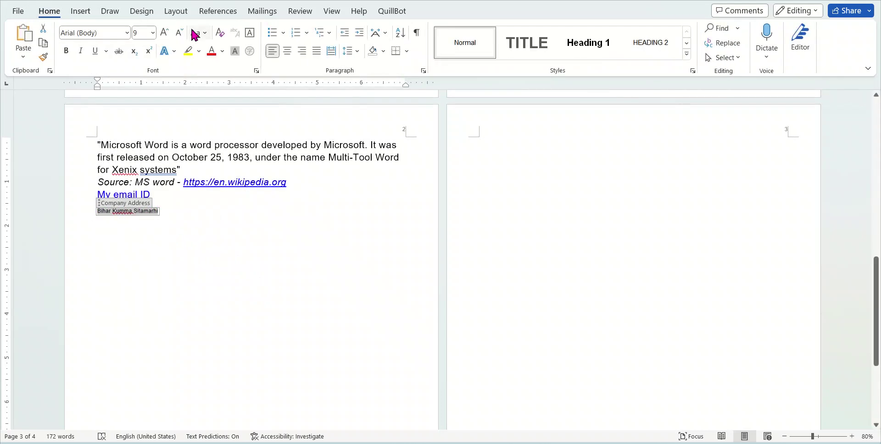
click(166, 33)
click(167, 33)
click(166, 33)
click(166, 33)
click(166, 33)
click(235, 219)
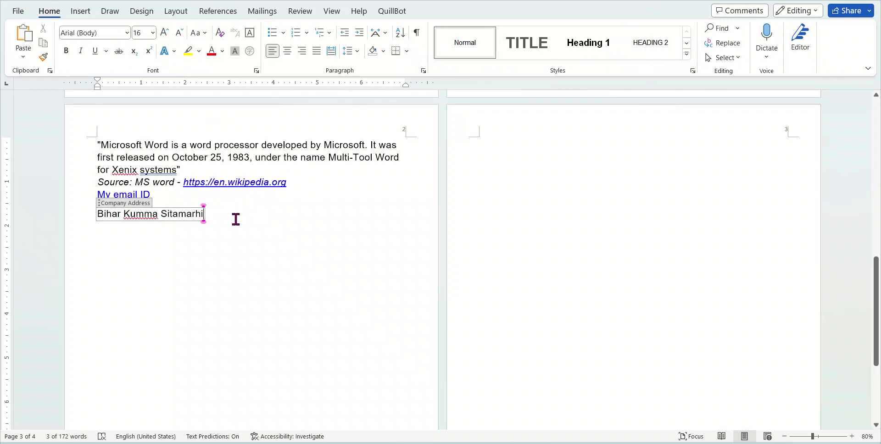
click(291, 215)
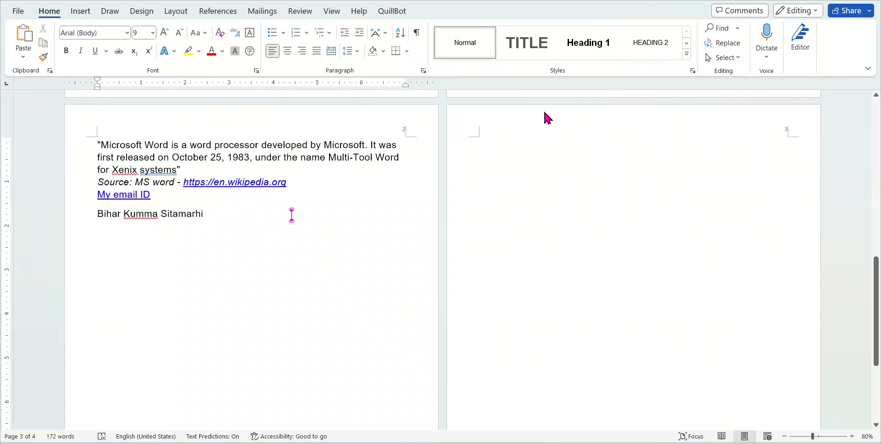
Insert the Company Address property after 'Microsoft.' in the quote
click(262, 145)
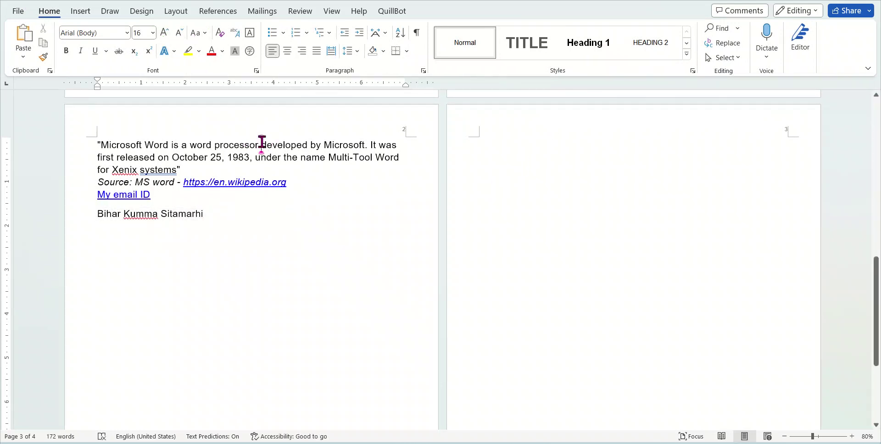
click(370, 145)
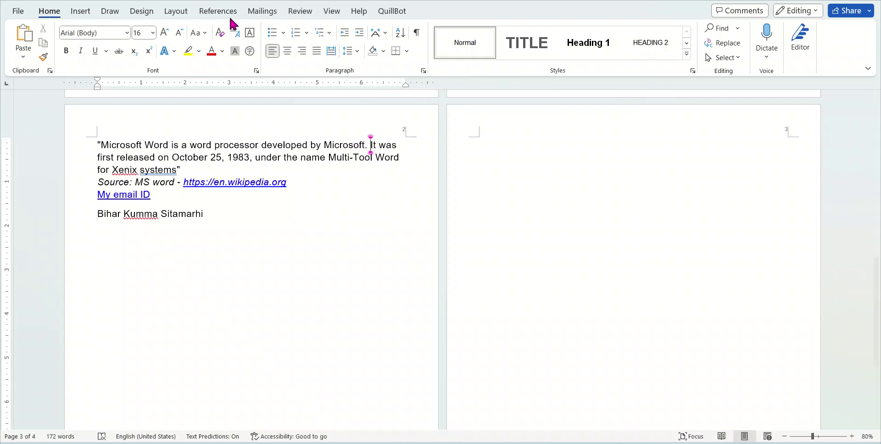
click(80, 12)
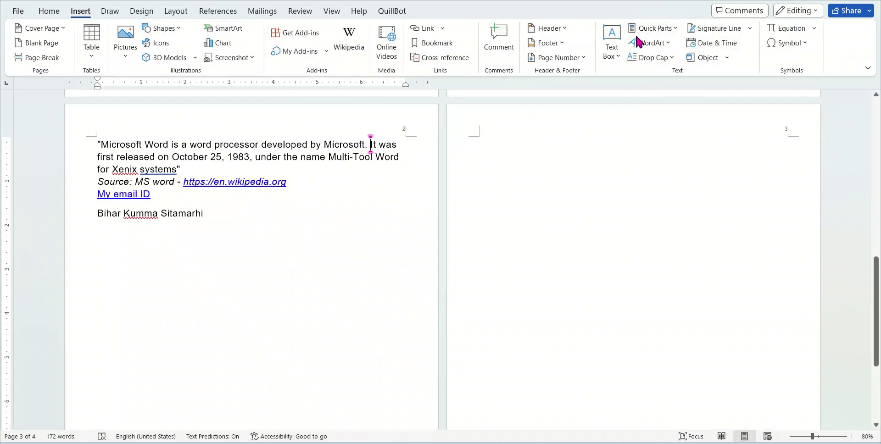
click(663, 28)
mouse_move(759, 64)
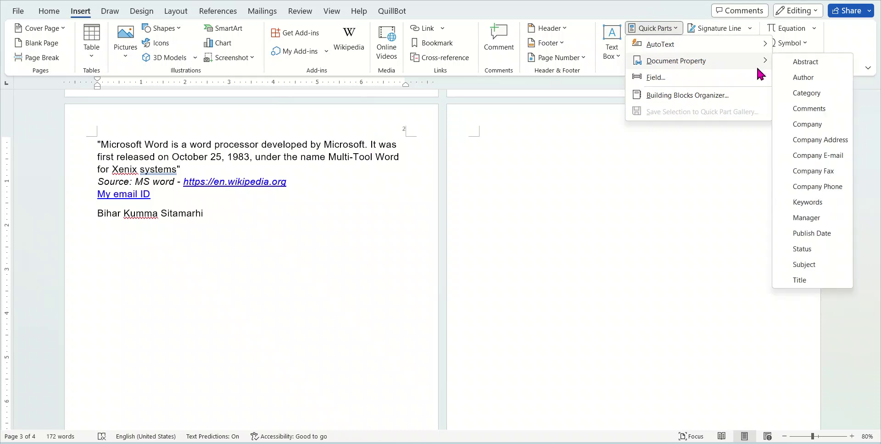
click(838, 142)
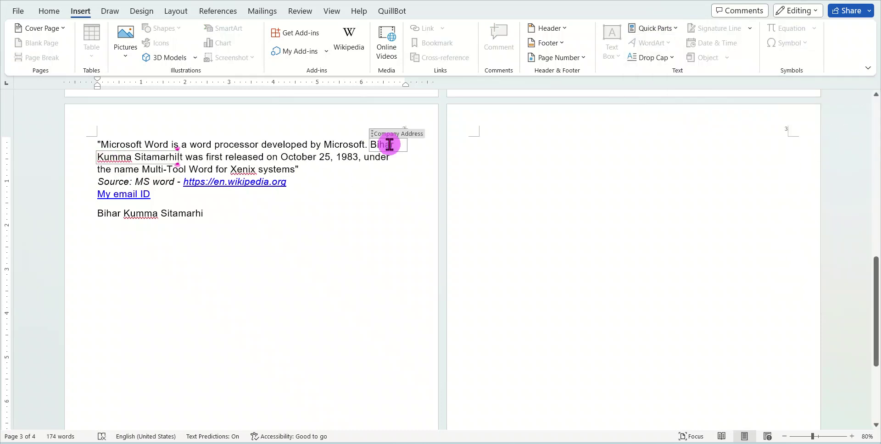
click(389, 145)
double_click(104, 157)
double_click(168, 157)
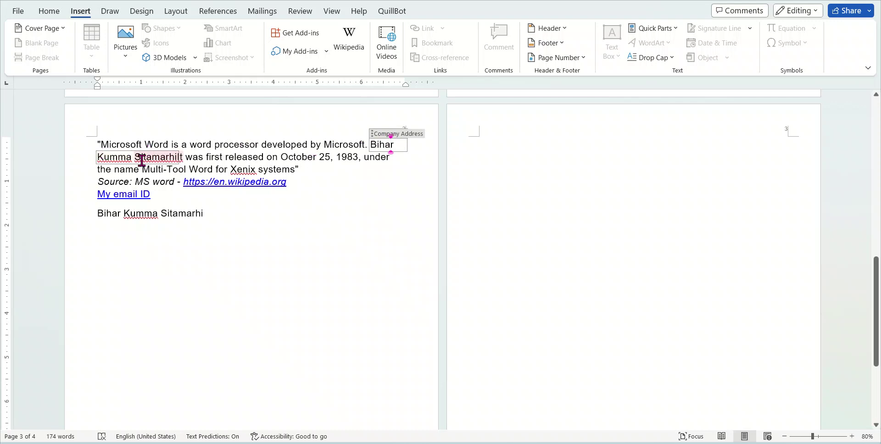
drag(112, 159, 164, 159)
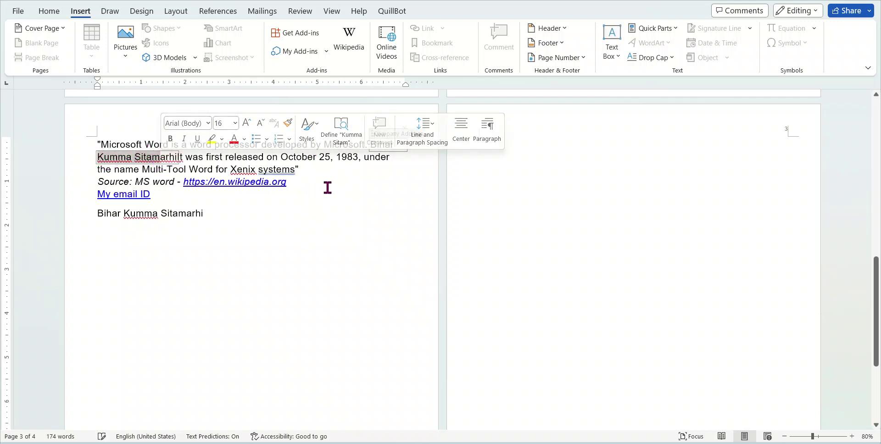
click(372, 174)
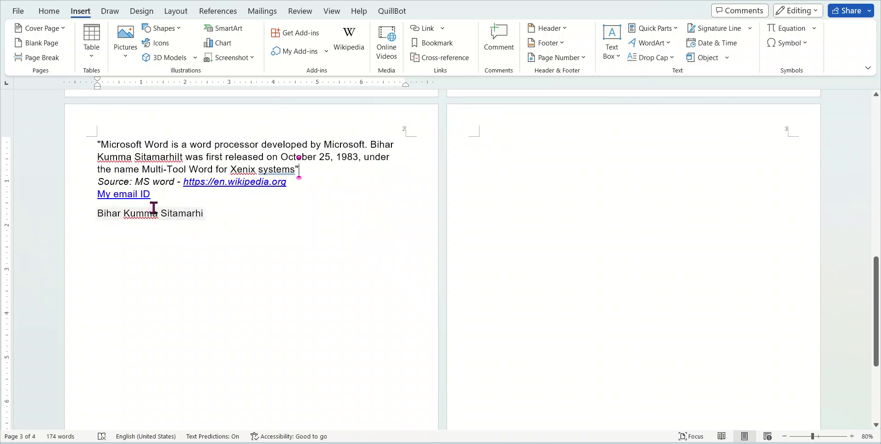
Insert the Company Address property after 'My email ID'
click(127, 194)
click(149, 192)
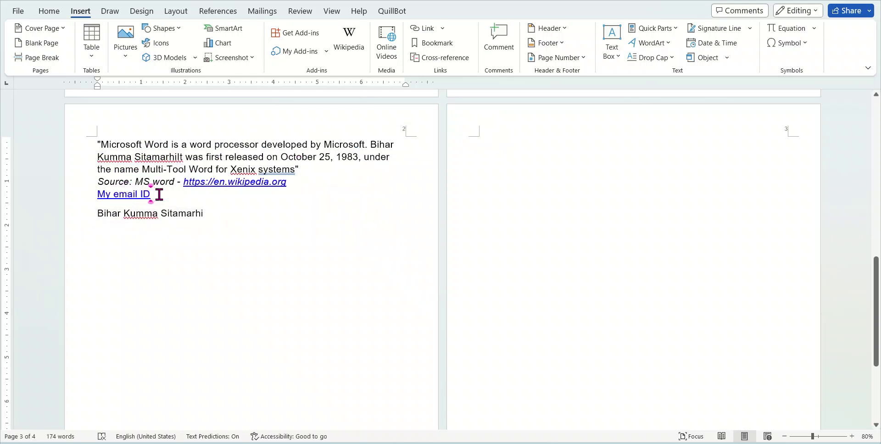
click(159, 195)
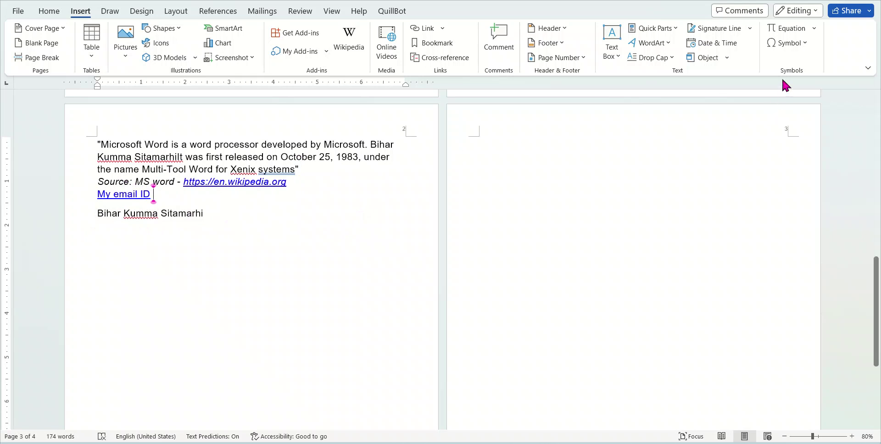
click(708, 29)
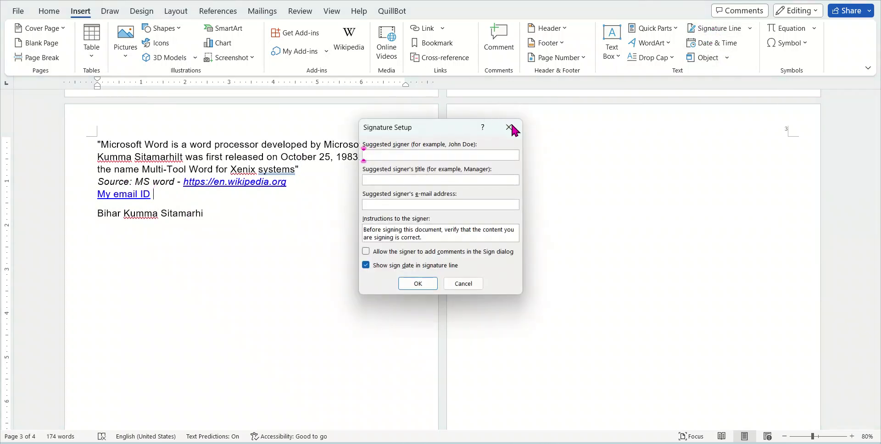
click(509, 127)
click(654, 29)
mouse_move(741, 66)
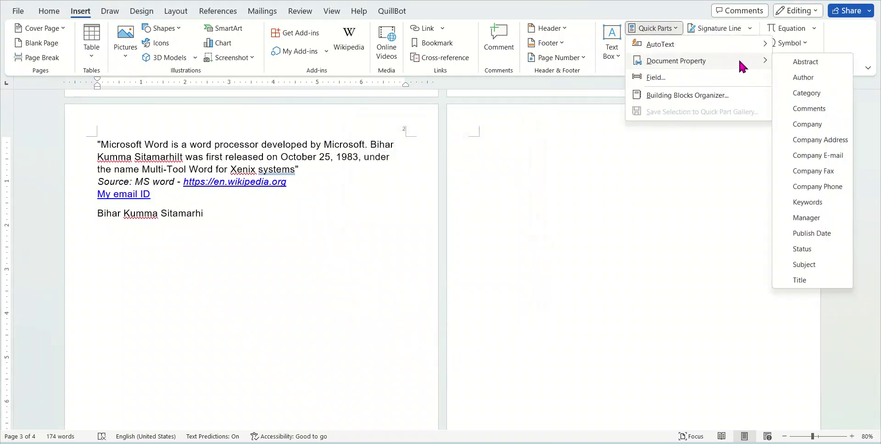
click(838, 140)
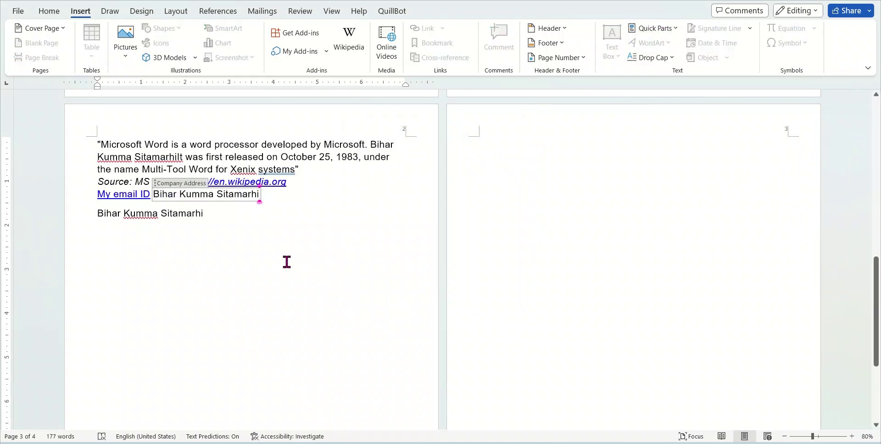
click(677, 29)
mouse_move(706, 46)
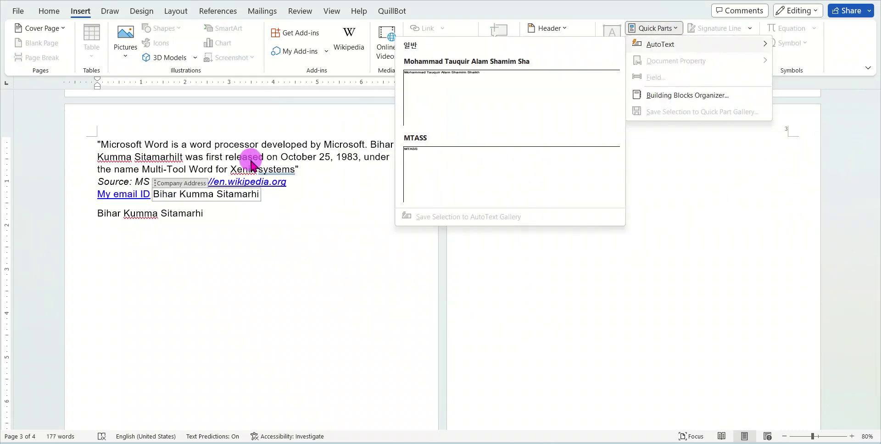
click(276, 143)
click(308, 144)
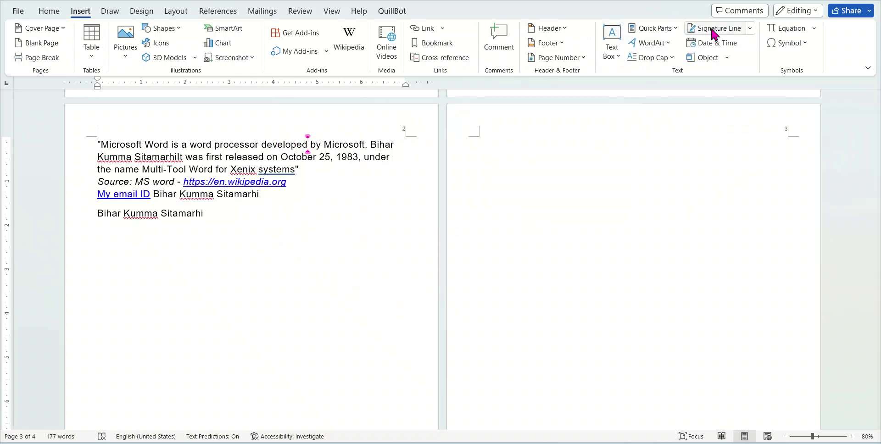
Insert the Company E-mail property after 'developed' and type the company e-mail address
click(661, 31)
mouse_move(743, 61)
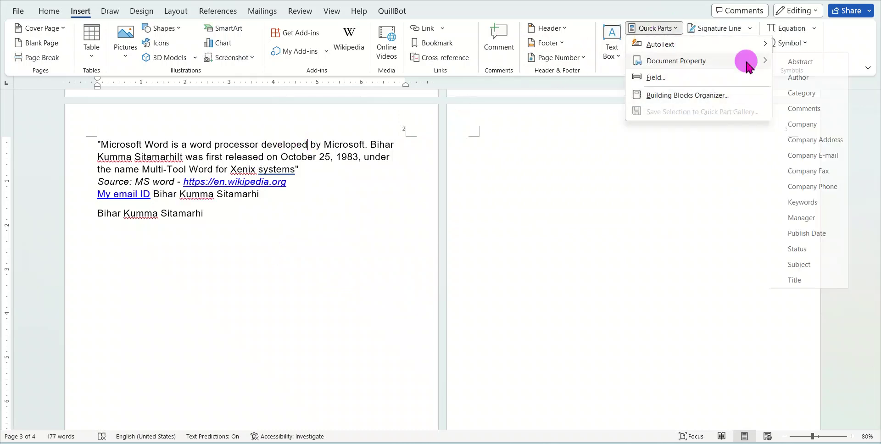
click(813, 149)
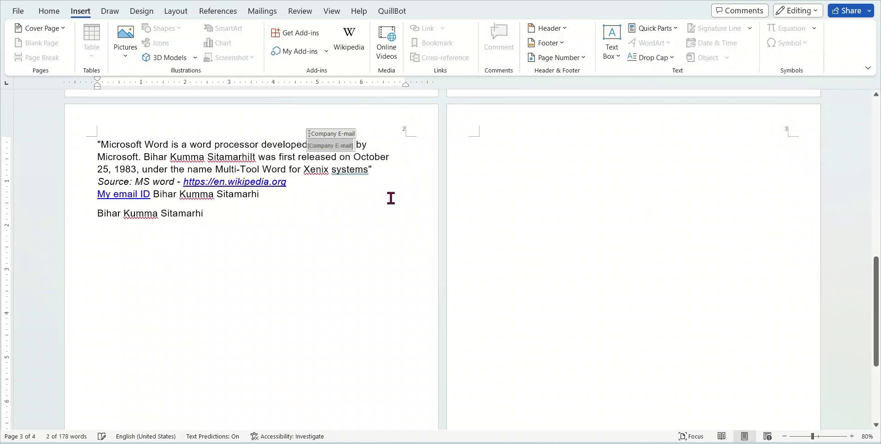
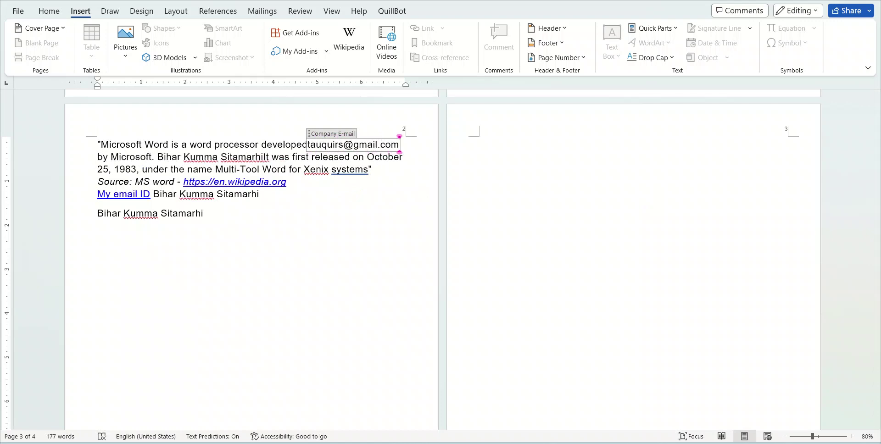
Add another Company E-mail property field below the address line
click(163, 157)
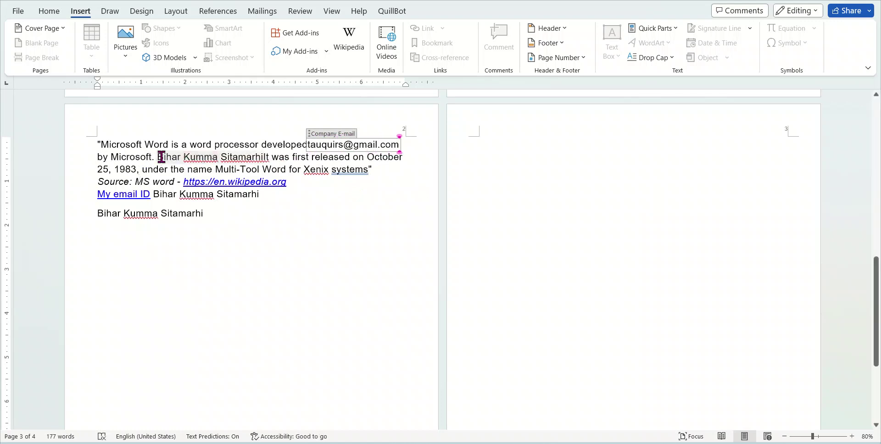
click(221, 214)
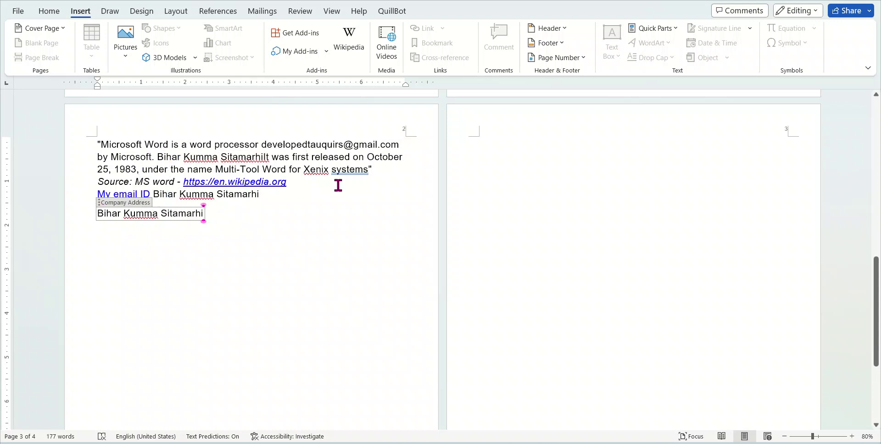
click(240, 214)
click(273, 254)
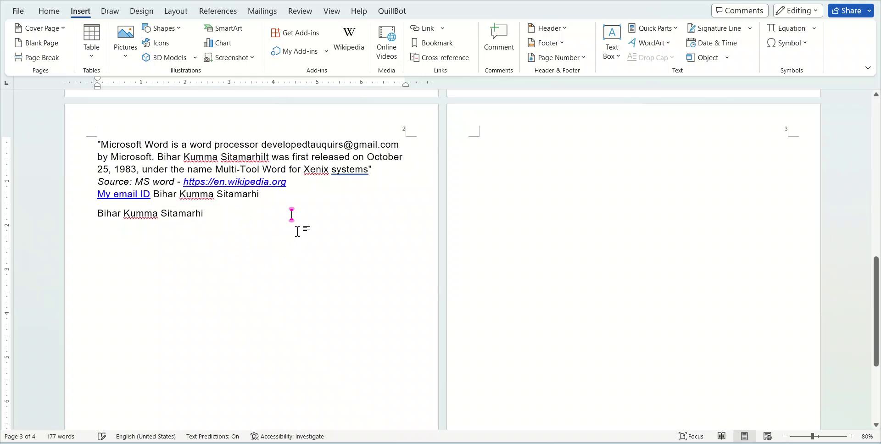
click(660, 28)
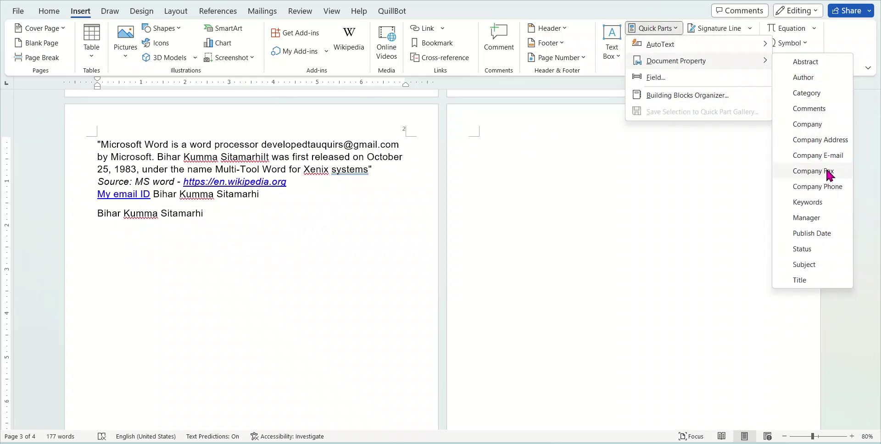
click(831, 157)
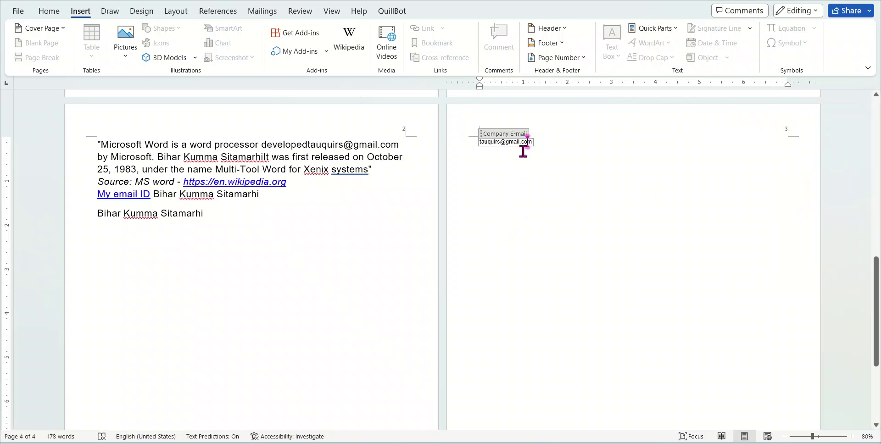
Delete the duplicate Company E-mail field so the extra fourth page disappears
key(ctrl+a)
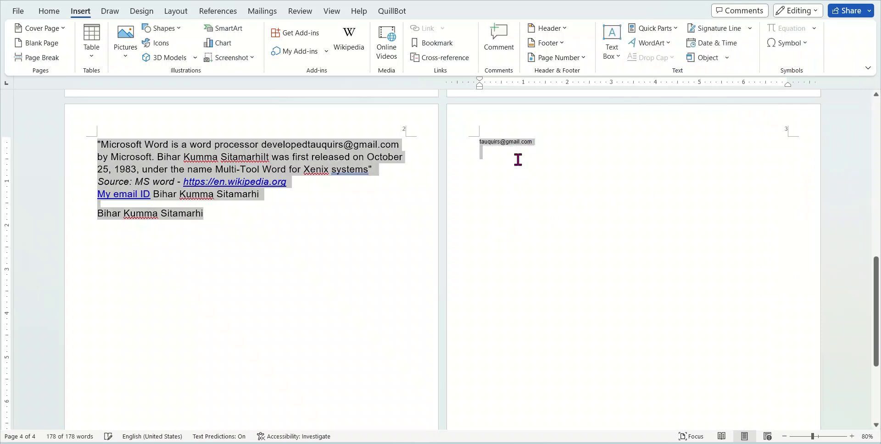
click(541, 153)
click(524, 143)
drag(526, 144, 457, 144)
key(Delete)
key(Delete)
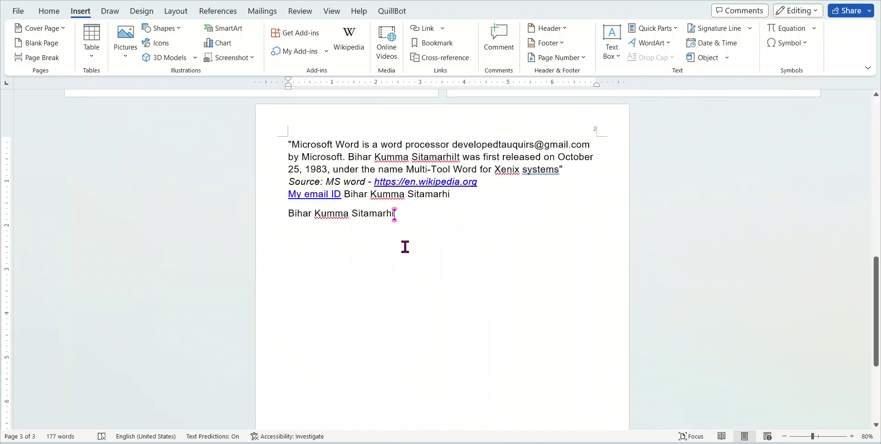
scroll(427, 257, up, 3)
scroll(454, 266, up, 2)
scroll(477, 265, down, 5)
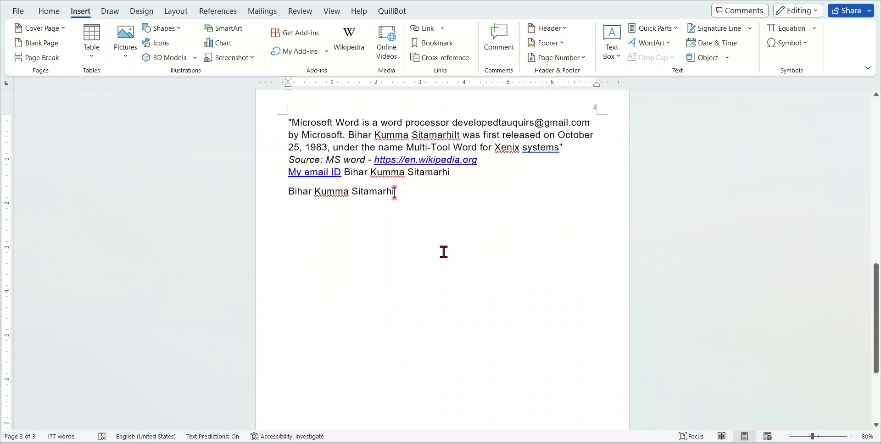
click(677, 30)
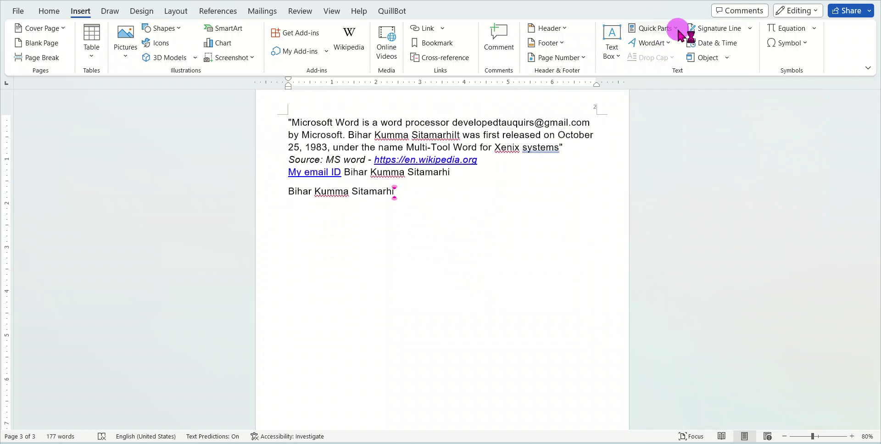
mouse_move(734, 61)
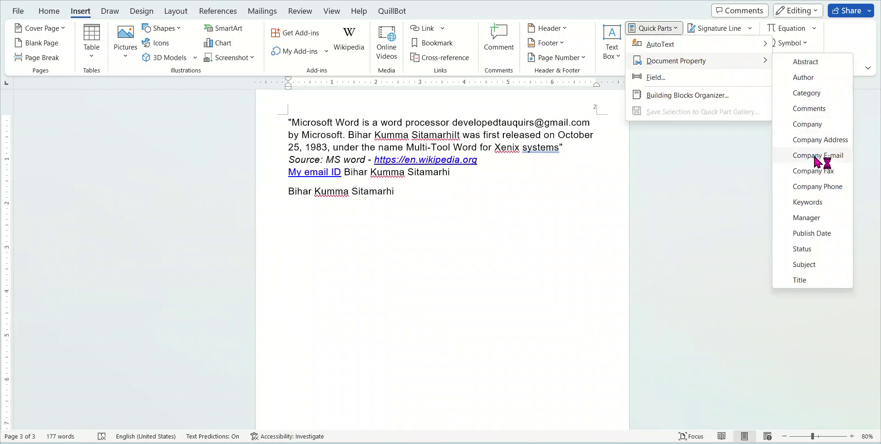
click(433, 202)
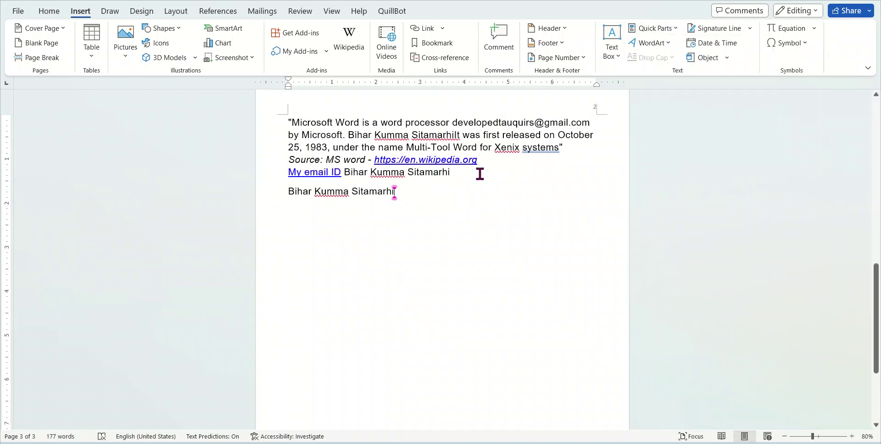
Insert black shadowed WordArt reading 'MS WORD PPT ppt'
click(665, 43)
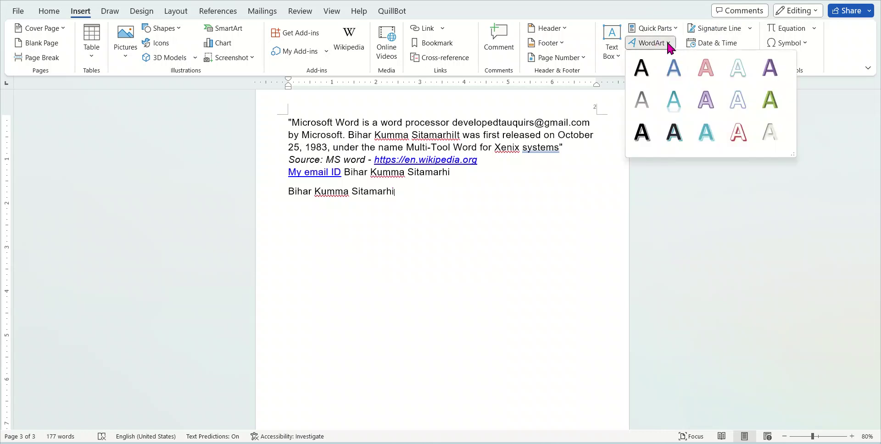
click(642, 132)
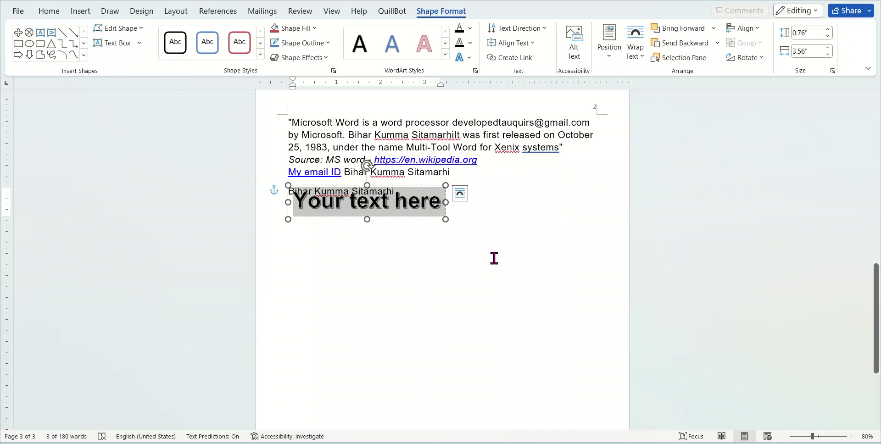
text(MS WOR)
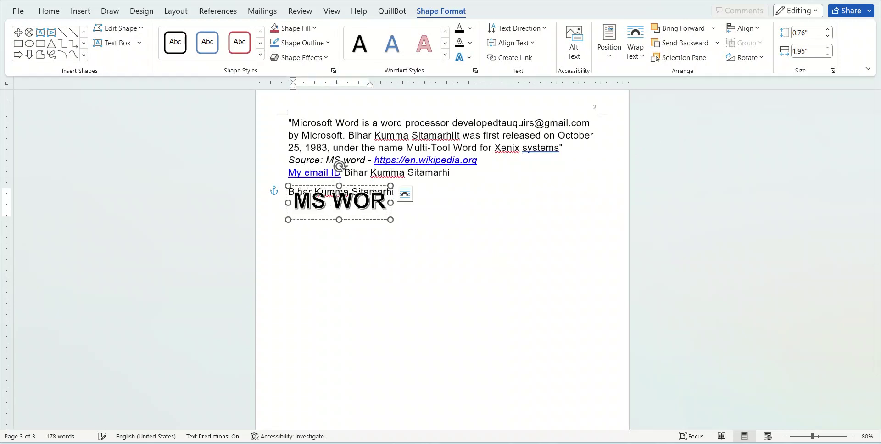
text(D PPT)
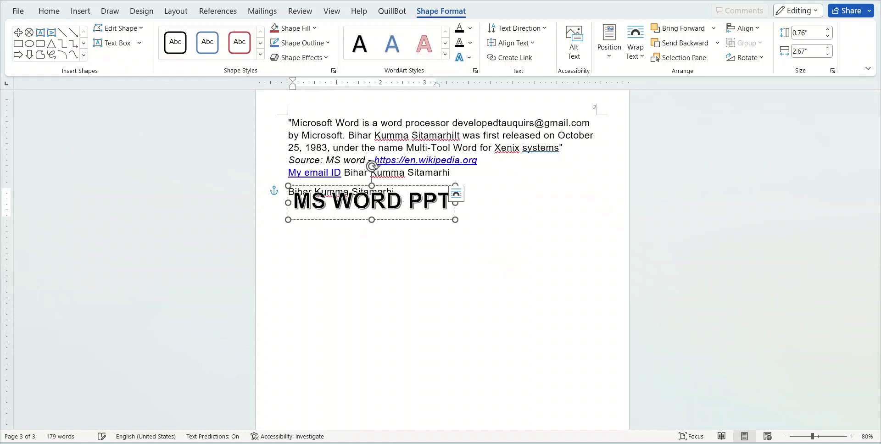
text( ppt)
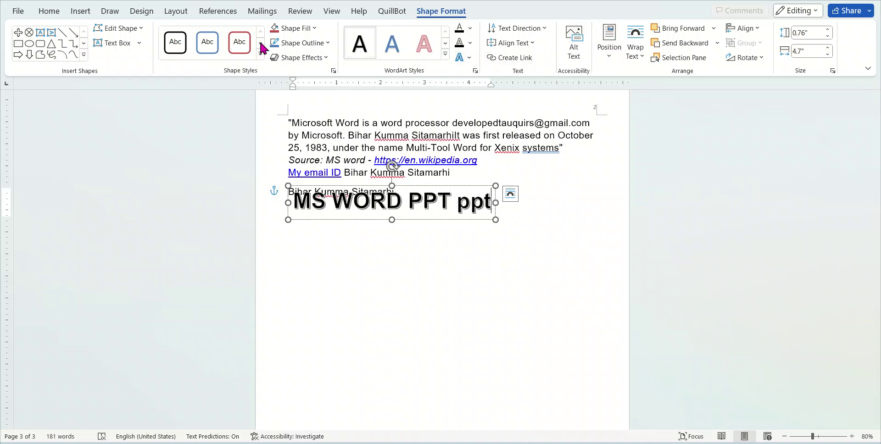
Open the built-in Text Box gallery with the caret on the empty line below
click(70, 18)
click(613, 55)
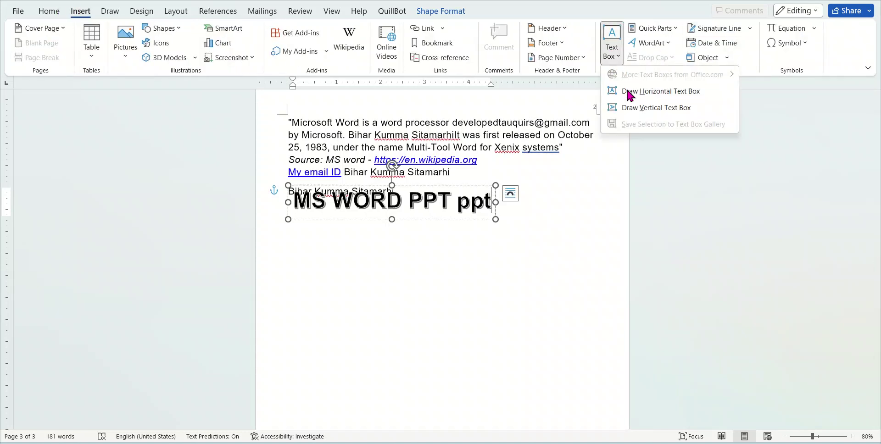
click(482, 142)
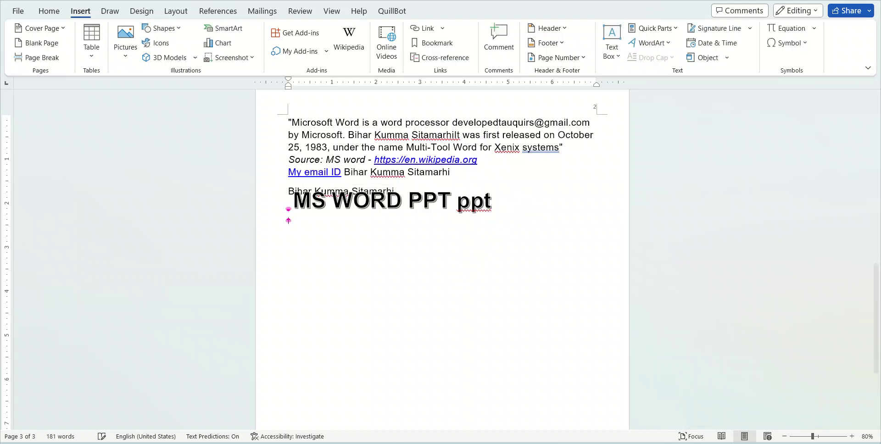
click(288, 234)
click(609, 57)
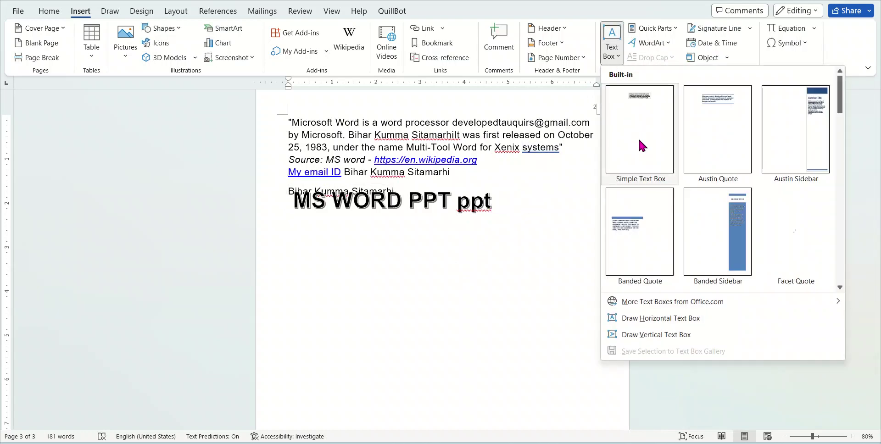
Insert a second WordArt in light teal style reading 'MS WORD PPT'
click(650, 43)
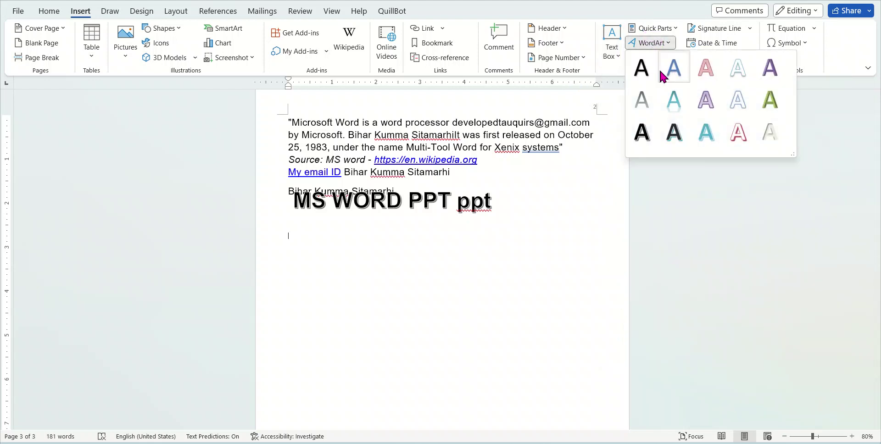
click(670, 98)
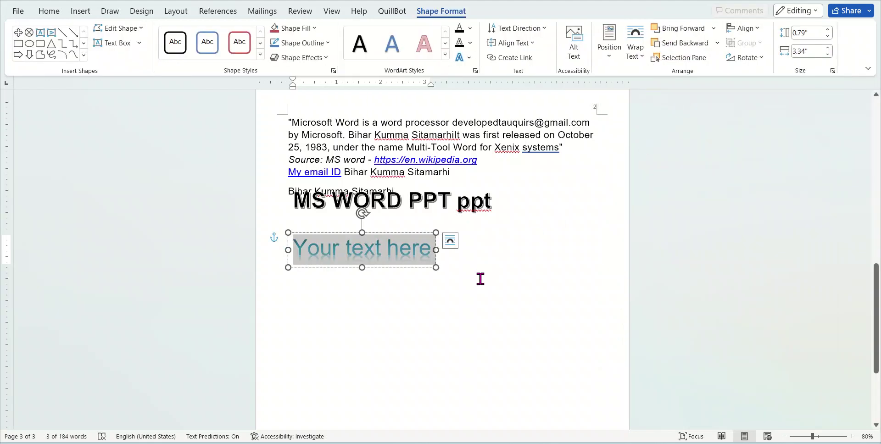
text(MS W)
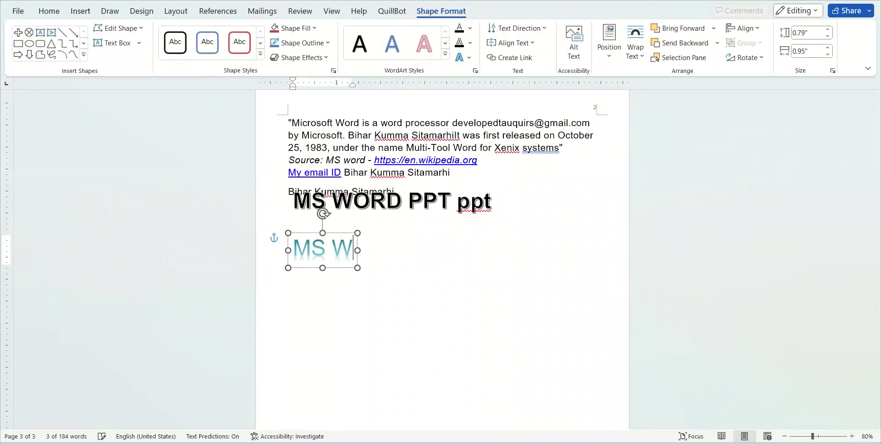
text(ORD PPT)
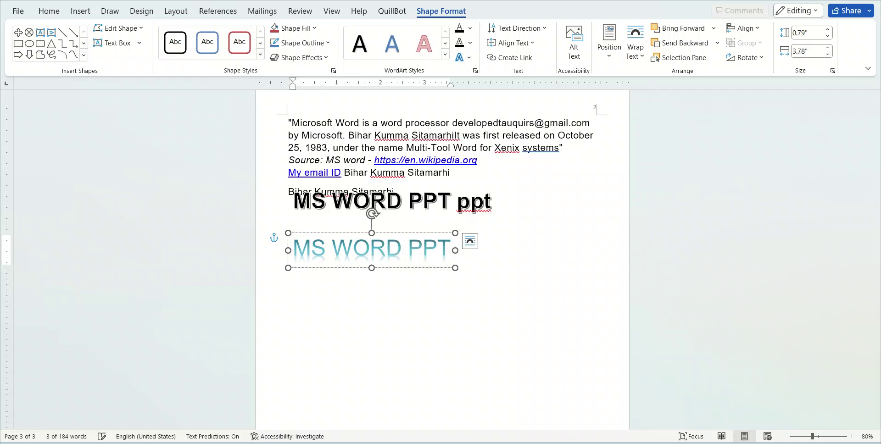
Delete both MS WORD PPT WordArt objects and reopen the WordArt style gallery
click(433, 198)
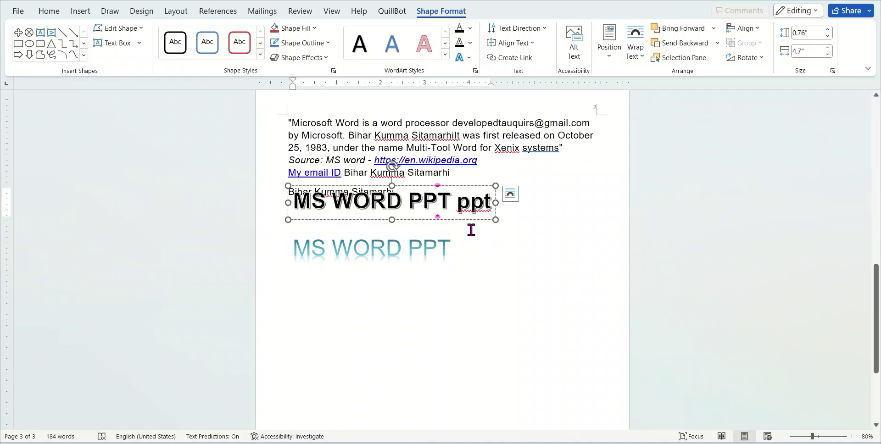
click(475, 220)
key(Delete)
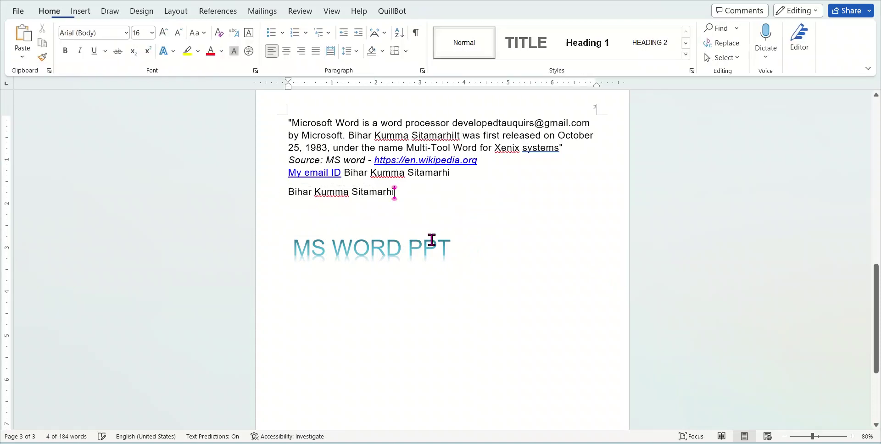
click(426, 243)
click(447, 266)
key(Delete)
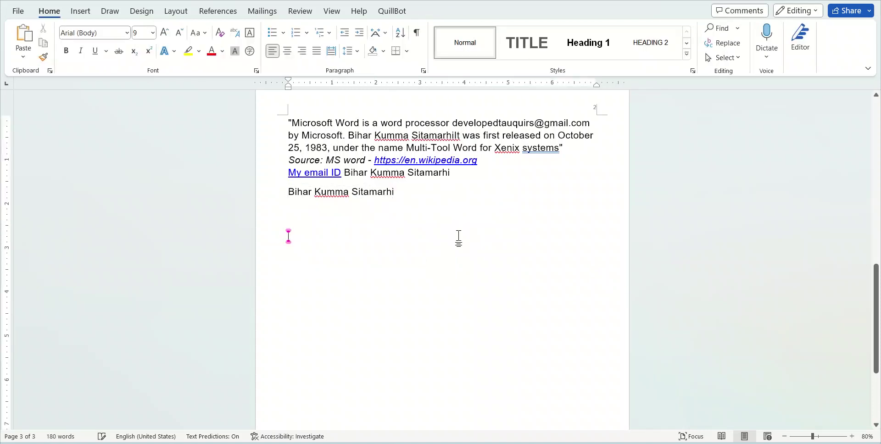
click(77, 17)
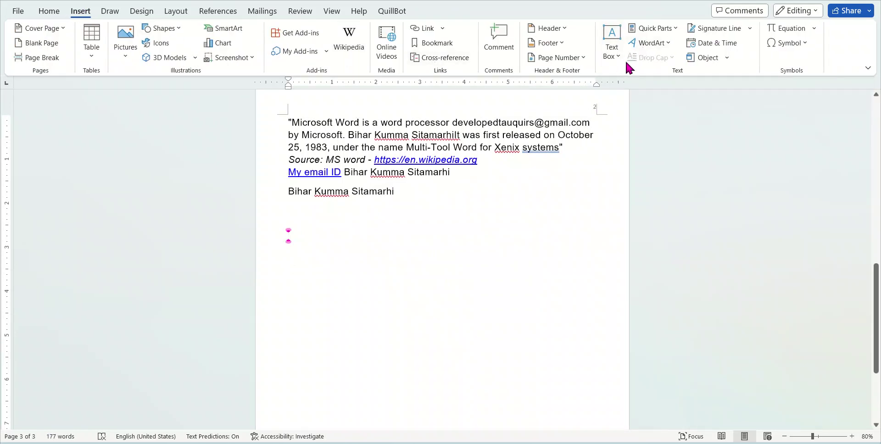
click(667, 46)
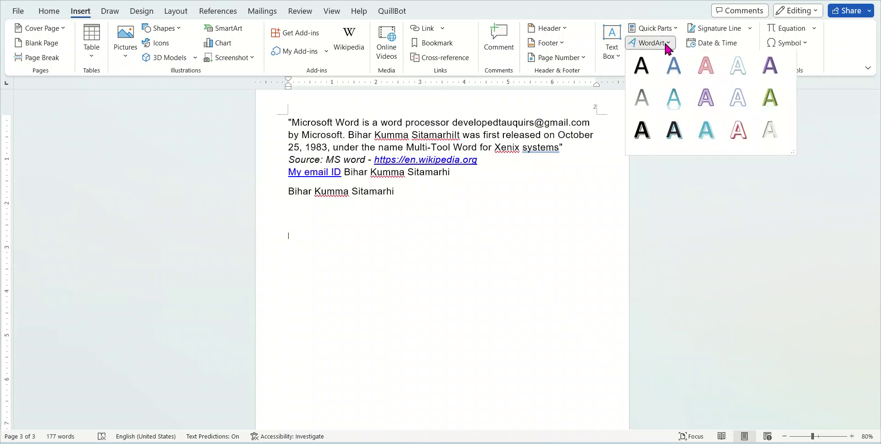
Insert a signature line with the signer's name, title MT and e-mail, with no sign date
click(743, 28)
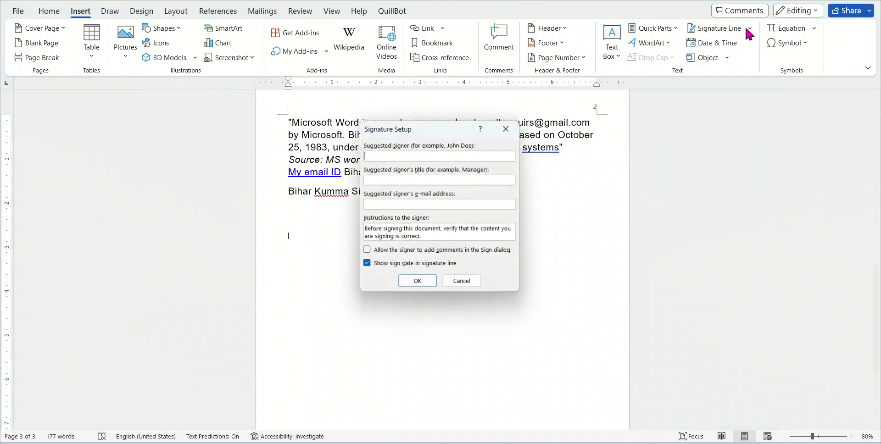
drag(426, 131, 573, 132)
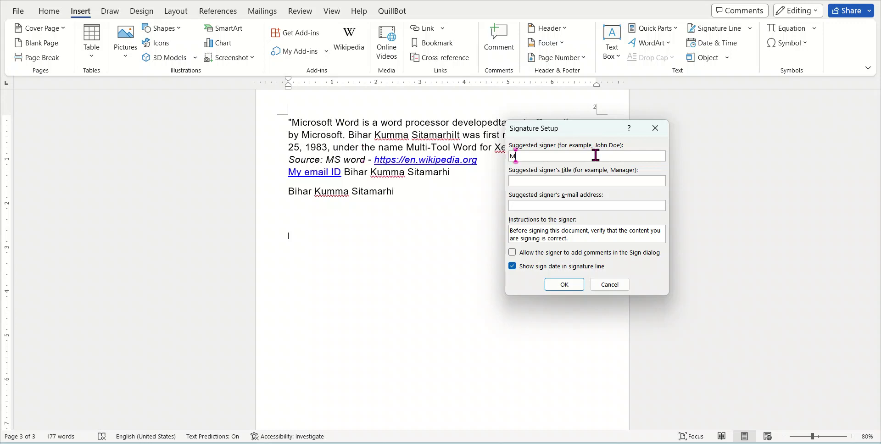
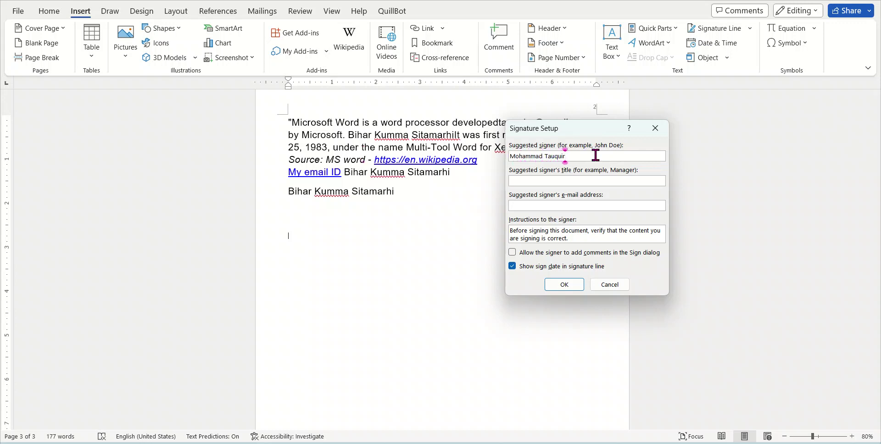
click(556, 180)
text(MT)
click(567, 205)
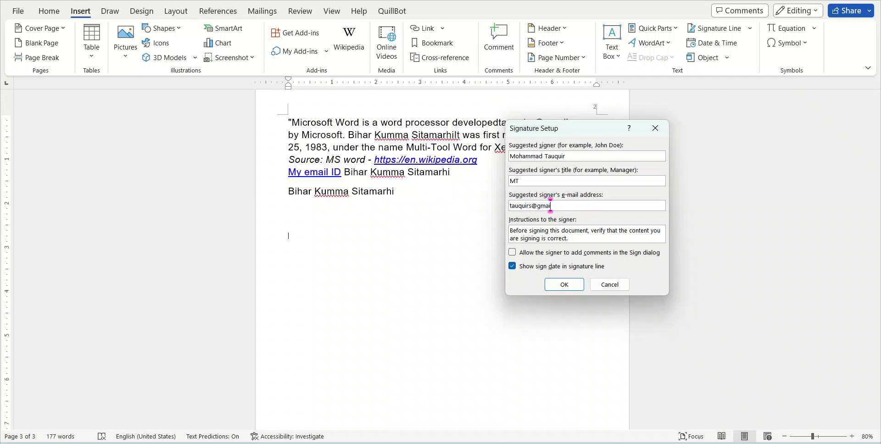
click(528, 266)
click(564, 284)
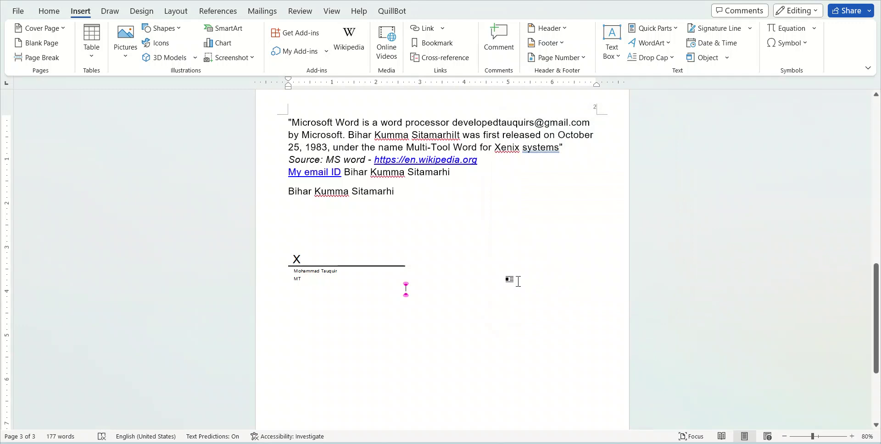
Try signing the line, decline the save-format prompt, and close the reopened signature setup
click(315, 274)
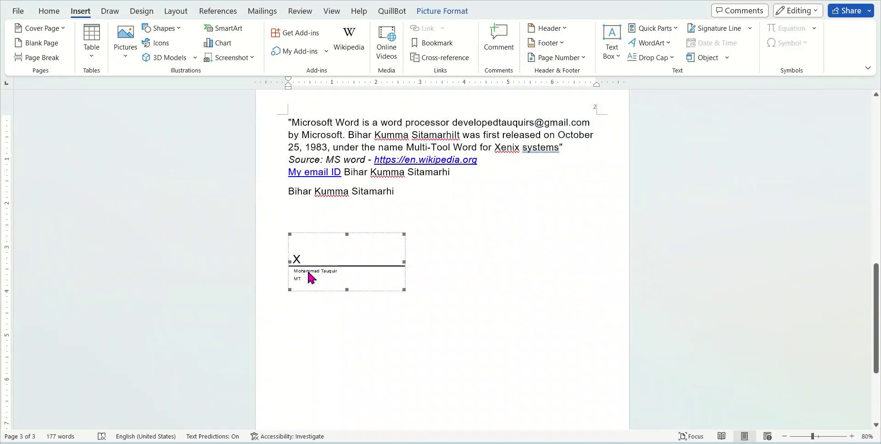
double_click(334, 280)
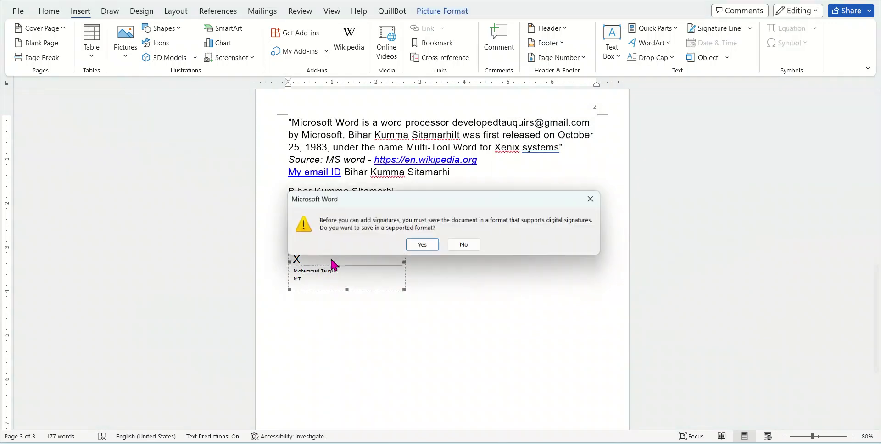
click(467, 247)
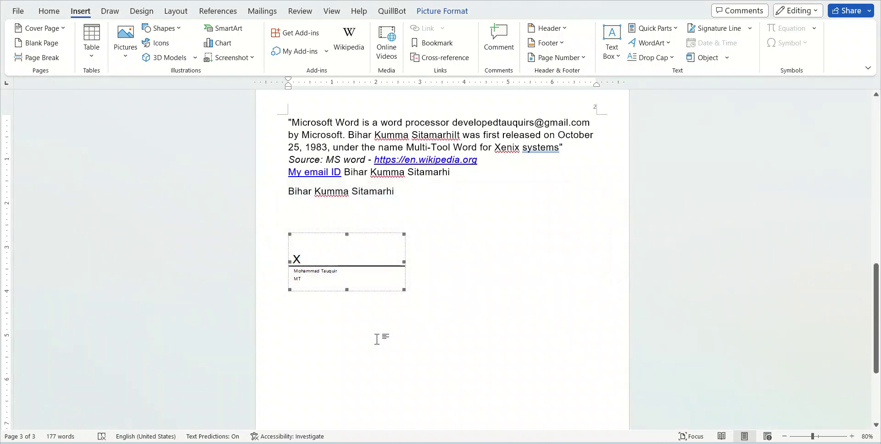
click(727, 29)
click(508, 127)
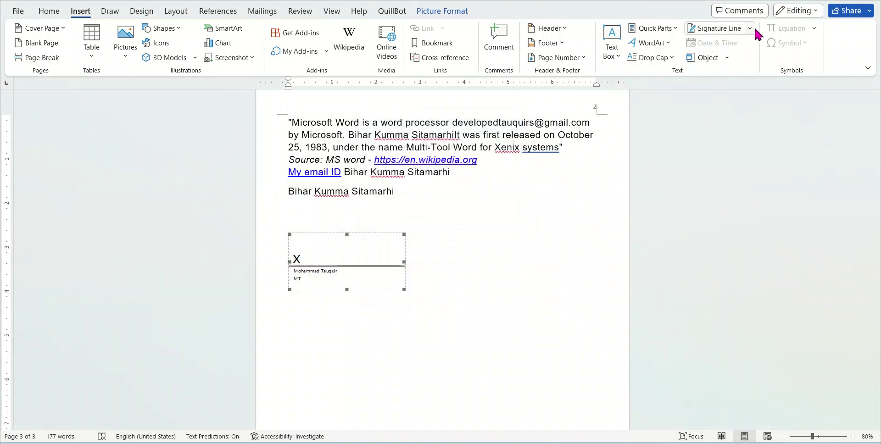
click(749, 29)
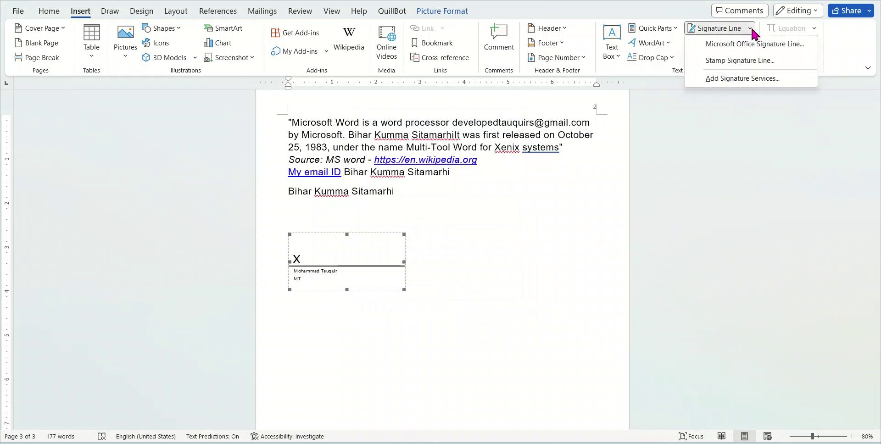
click(705, 152)
click(727, 58)
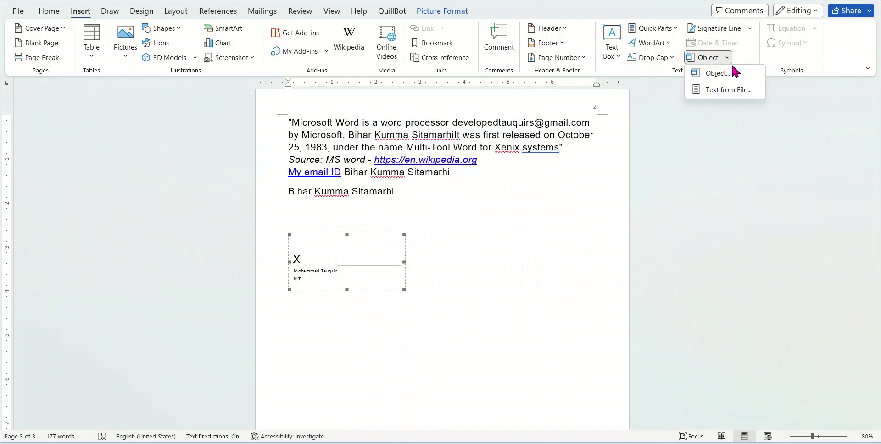
click(732, 69)
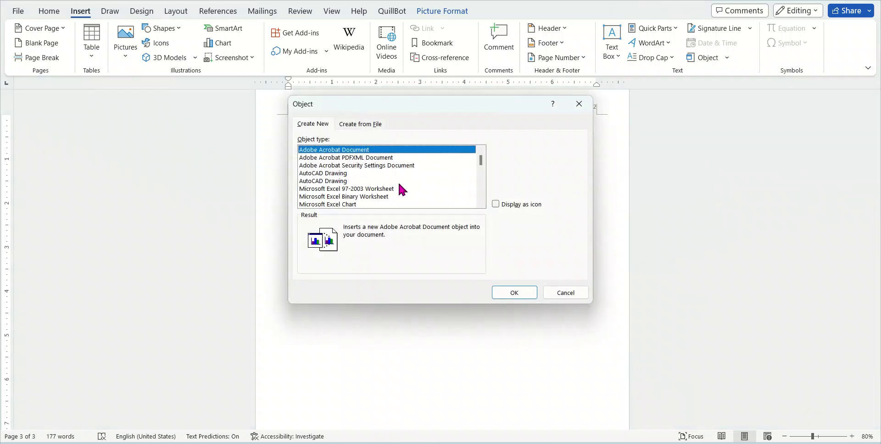
scroll(387, 183, down, 10)
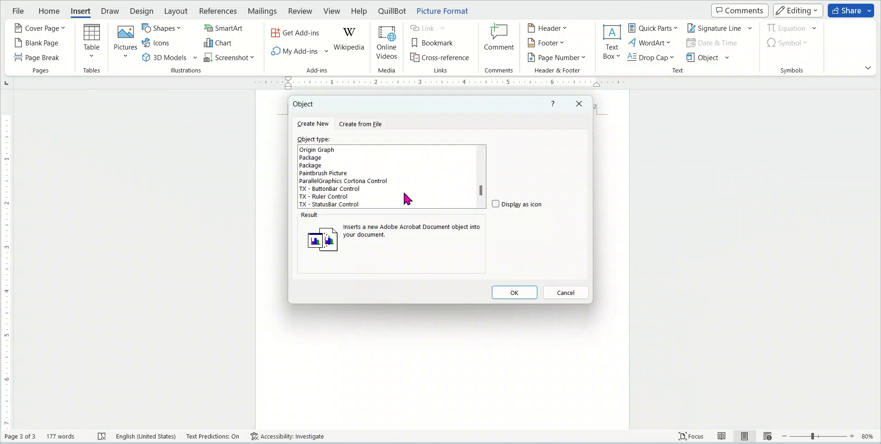
scroll(407, 199, up, 6)
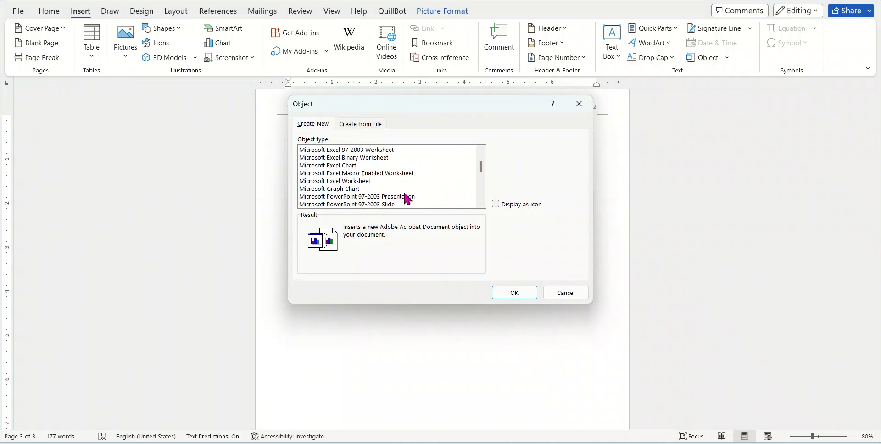
scroll(406, 197, down, 3)
scroll(355, 176, up, 5)
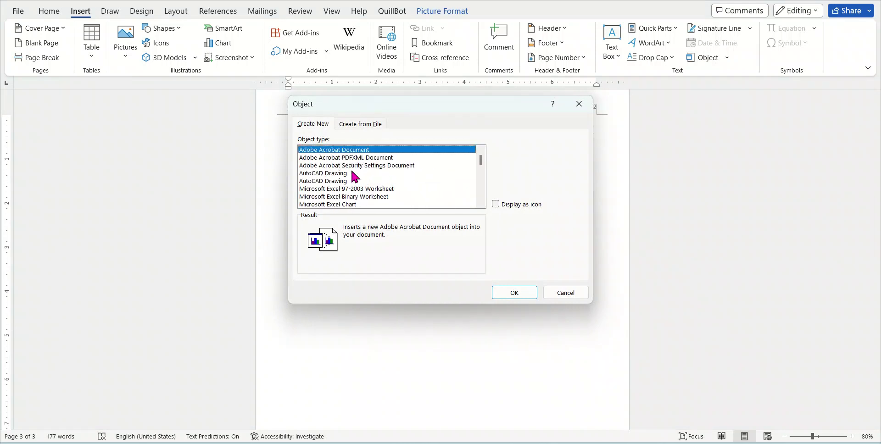
click(328, 173)
click(334, 180)
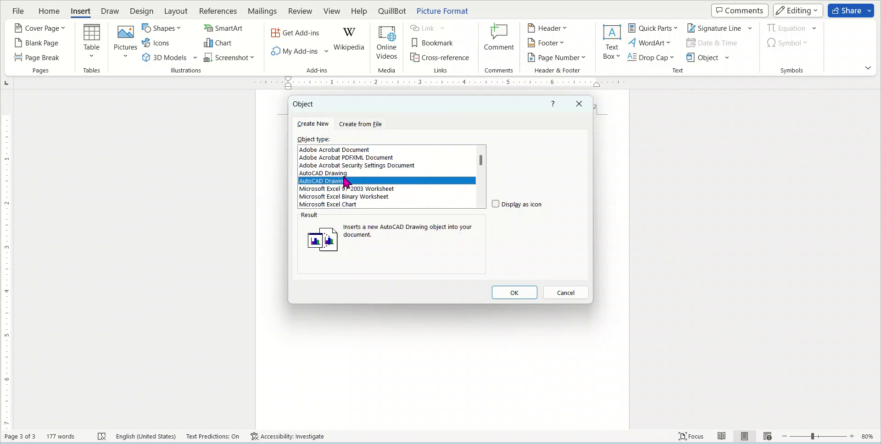
click(351, 150)
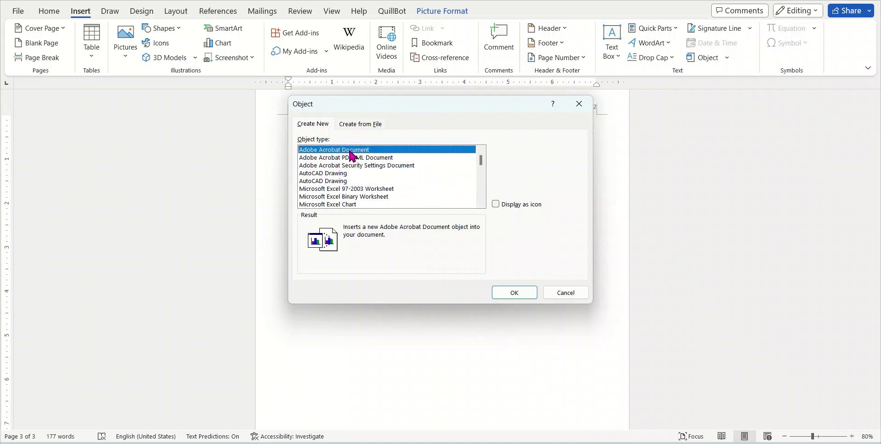
click(355, 157)
scroll(367, 188, down, 6)
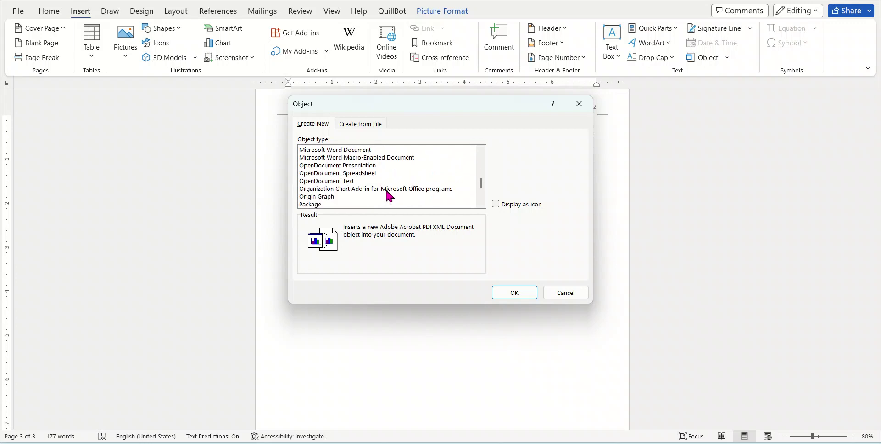
click(329, 196)
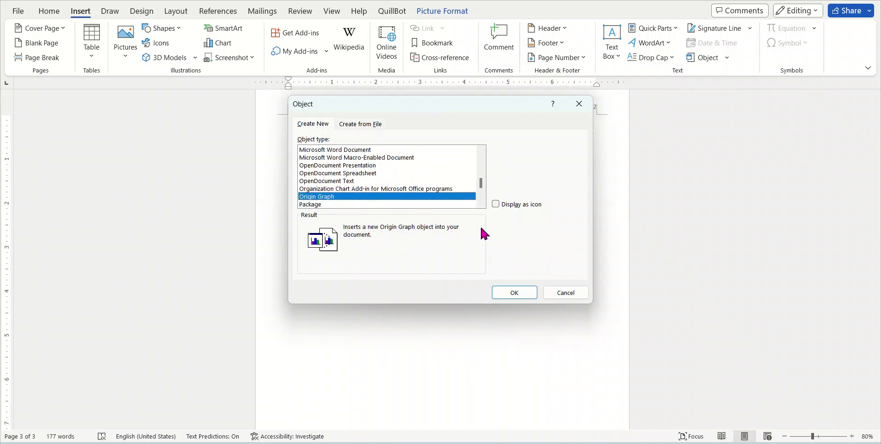
click(565, 293)
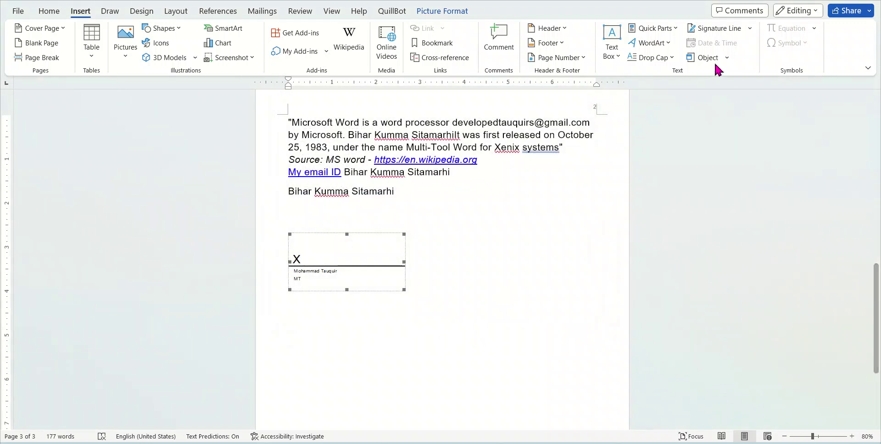
Type 'X =' below the address after closing the equation gallery unused
click(420, 202)
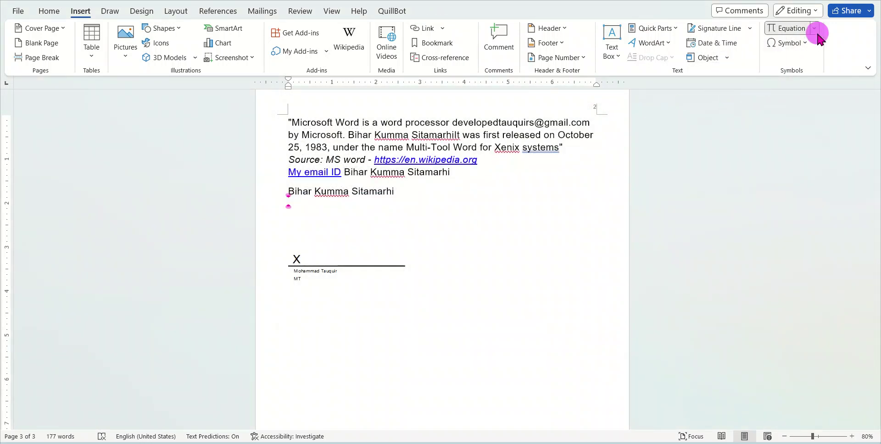
click(814, 30)
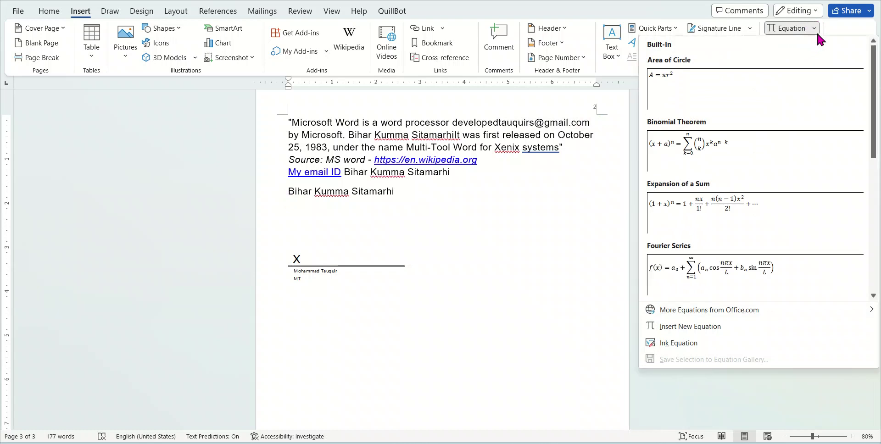
click(395, 226)
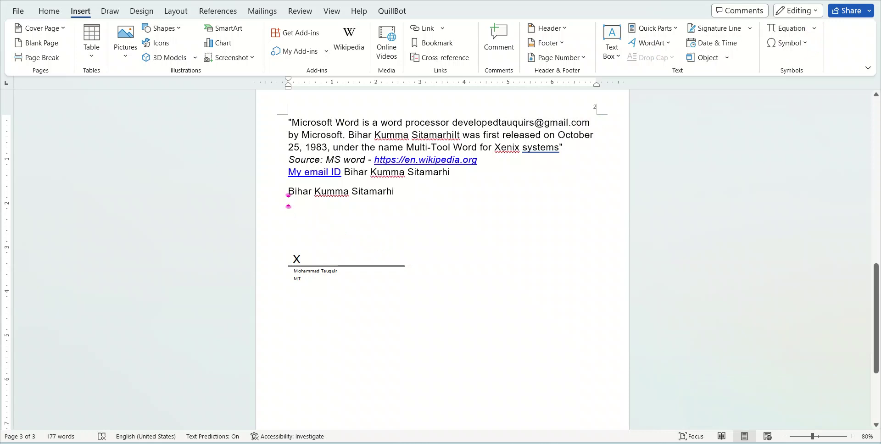
text(X = 2/3)
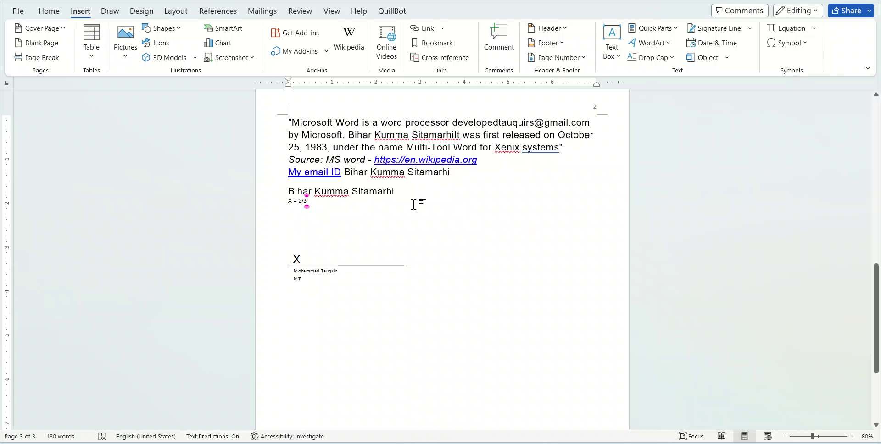
Add an empty line after the X = 2/3 line
click(293, 198)
drag(309, 204, 276, 210)
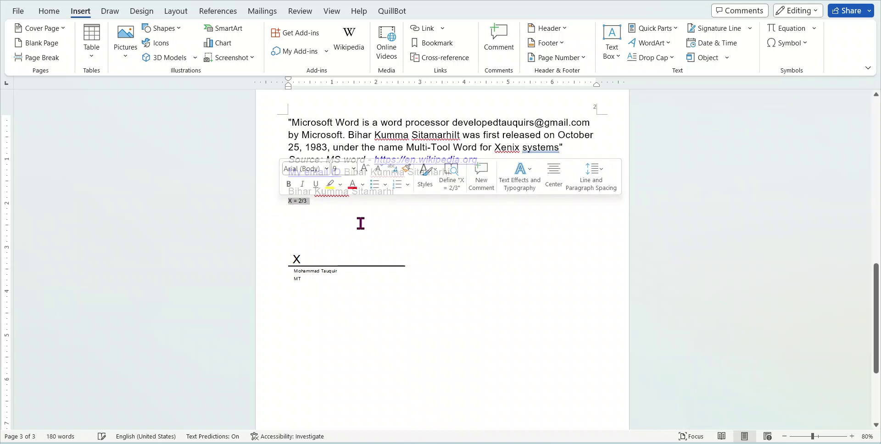
click(316, 201)
key(Return)
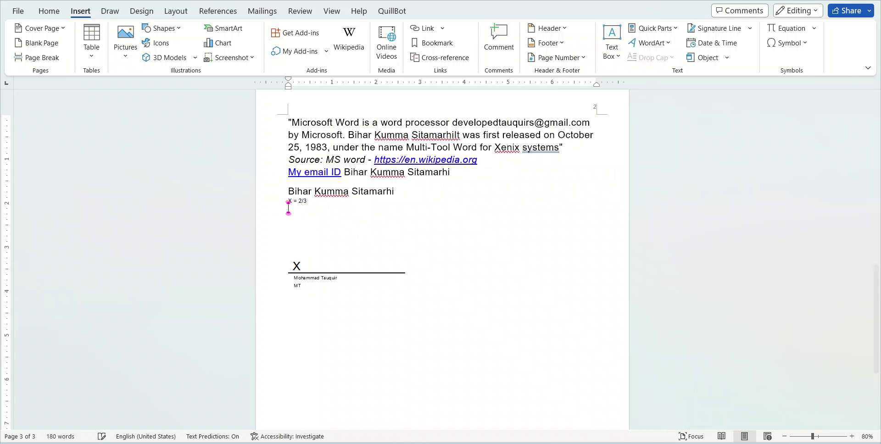
Insert the built-in Expansion of a Sum equation below X = 2/3
click(814, 30)
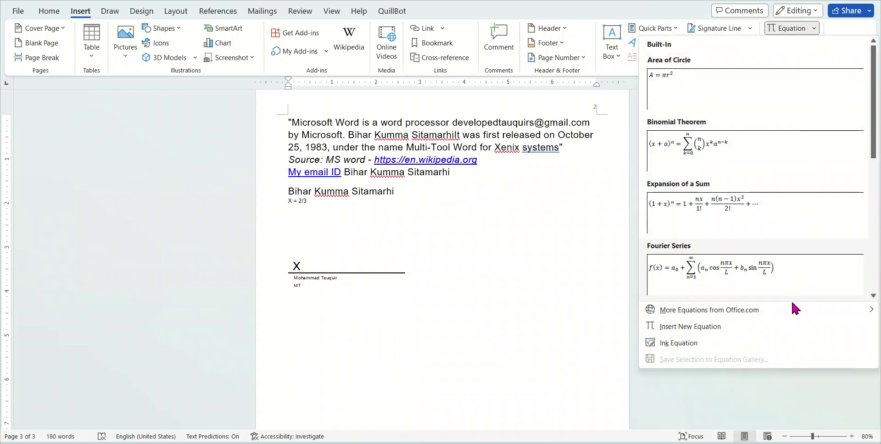
mouse_move(791, 304)
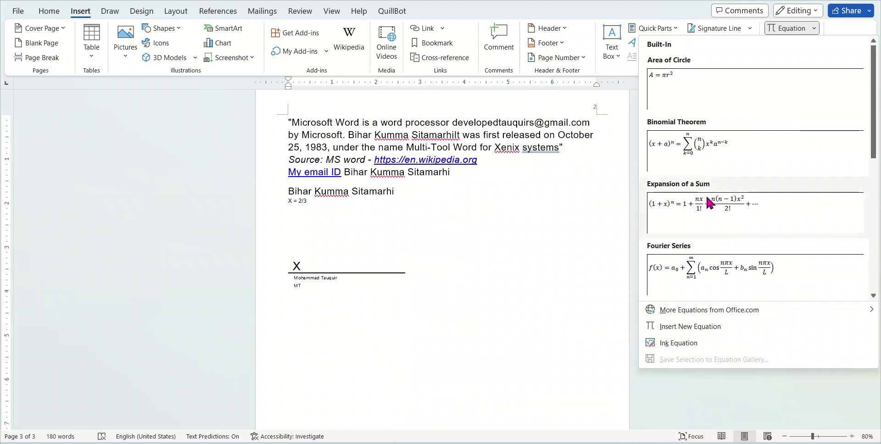
click(715, 205)
Replace the first fraction with 444444444 over 555555555
click(450, 210)
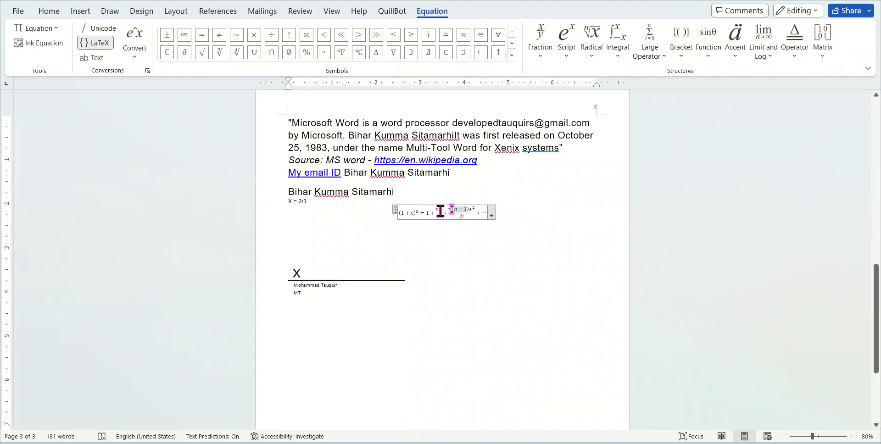
click(438, 211)
text(444)
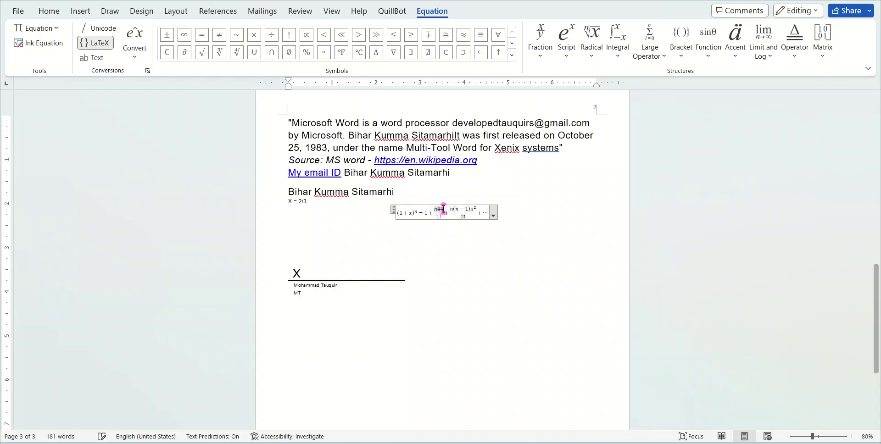
text(444444)
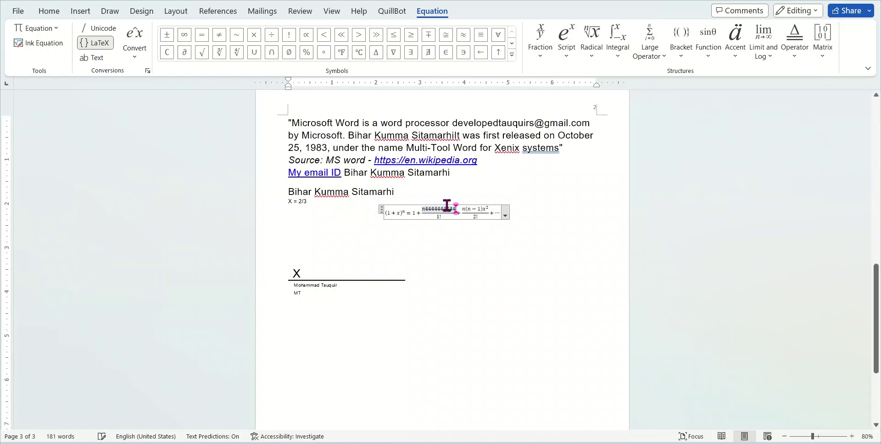
drag(428, 218, 422, 218)
click(433, 216)
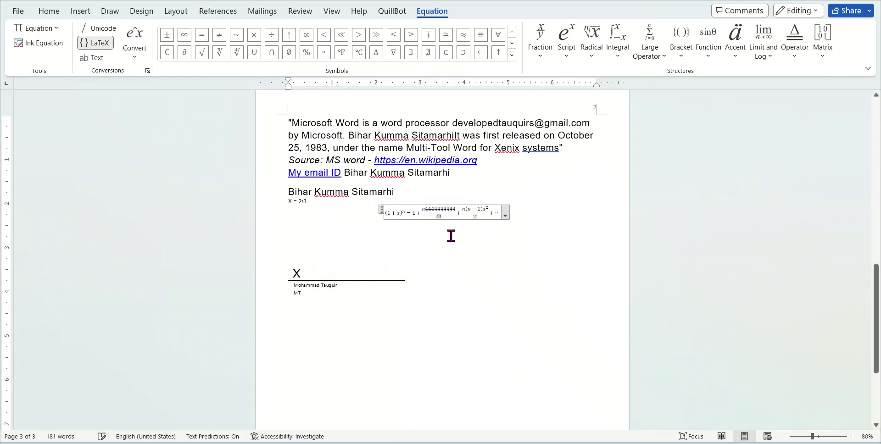
text(555555555)
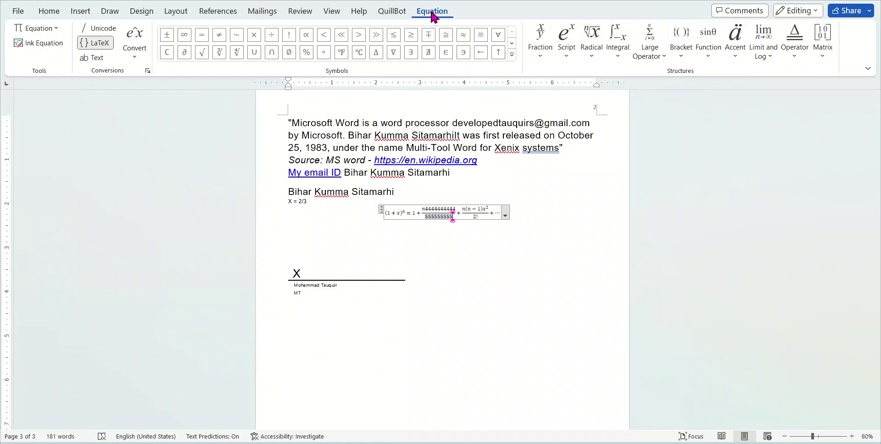
Handwrite an x/y fraction with Ink Equation and insert it
click(80, 11)
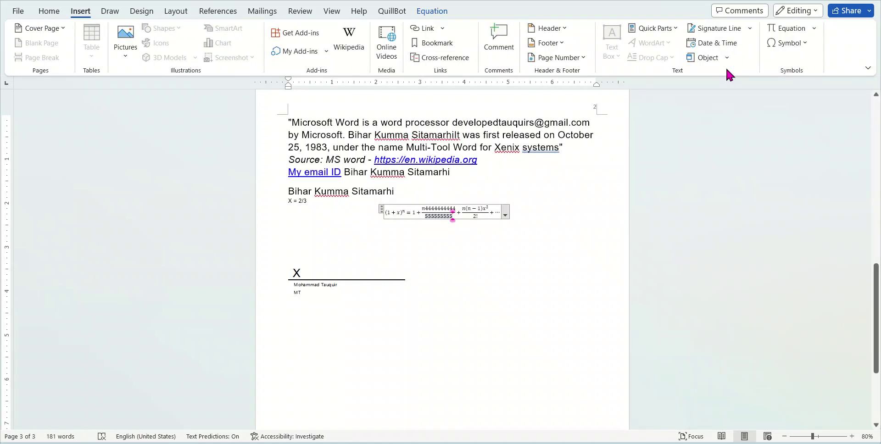
click(814, 29)
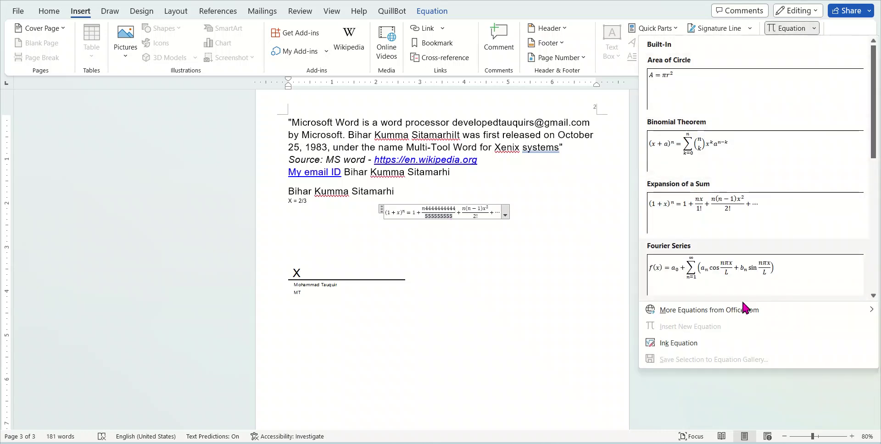
mouse_move(735, 313)
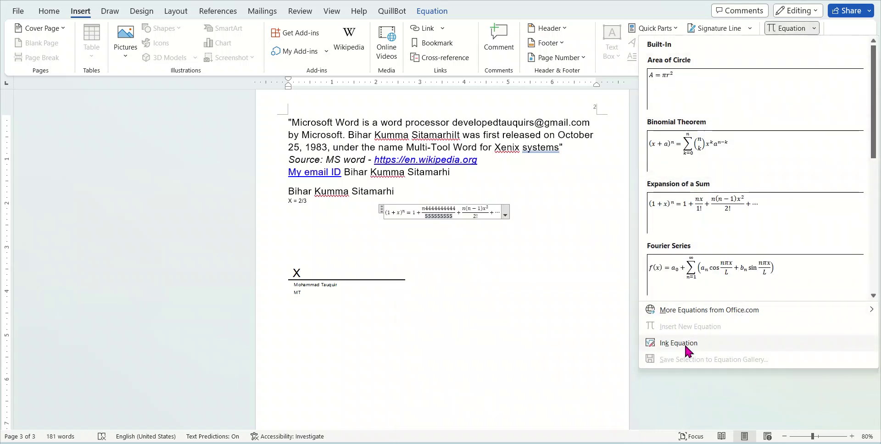
scroll(765, 145, down, 4)
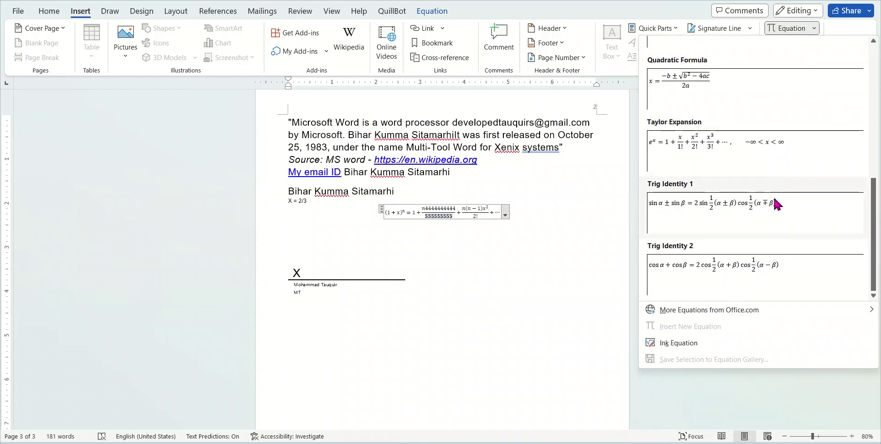
click(723, 345)
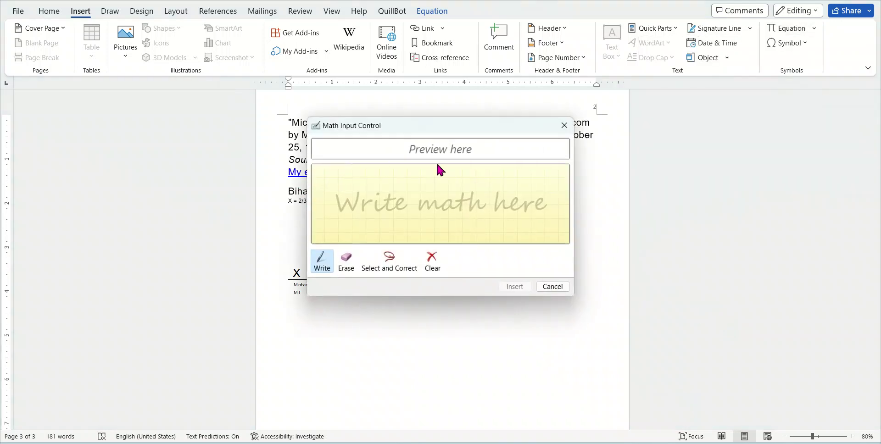
mouse_move(404, 175)
mouse_down()
mouse_move(405, 191)
mouse_move(419, 177)
mouse_move(432, 200)
mouse_move(457, 211)
mouse_move(419, 232)
mouse_move(418, 262)
mouse_move(411, 244)
mouse_up()
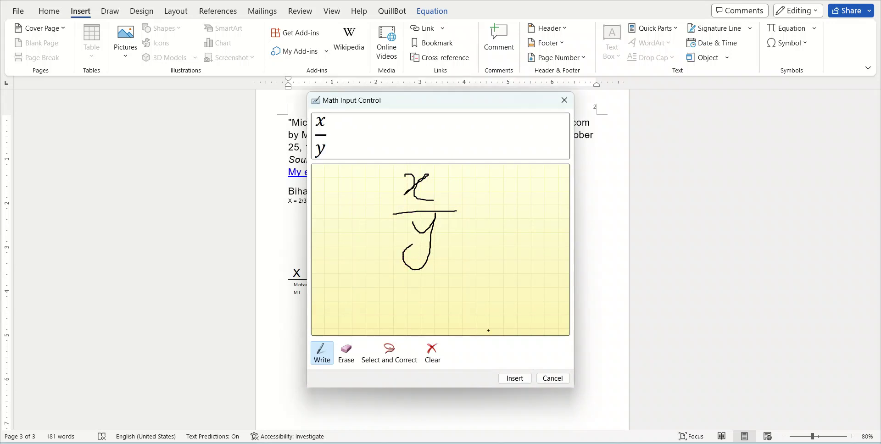
click(515, 378)
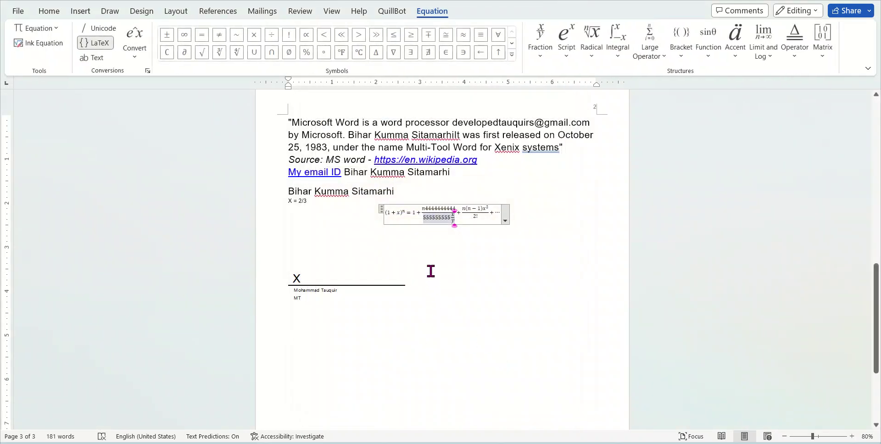
Undo the blank lines, signature line and sum equation, leaving X = 2/3 last
click(409, 226)
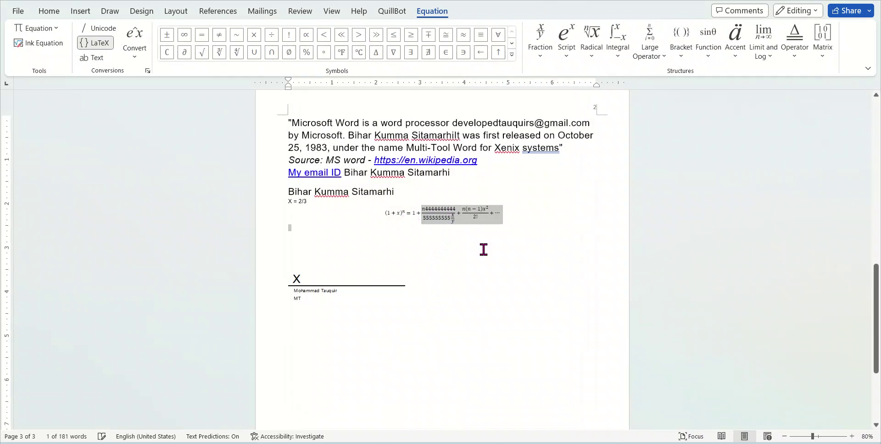
key(ctrl+z)
key(ctrl+z)
key(ctrl+z)
key(ctrl+z)
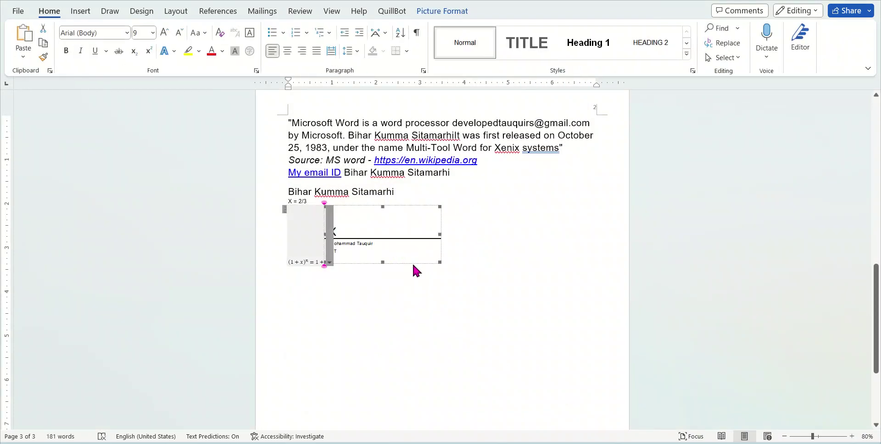
key(ctrl+z)
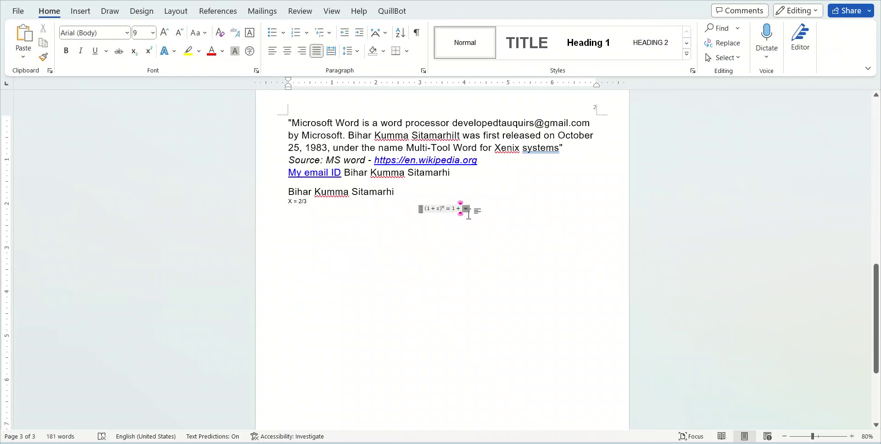
click(465, 209)
click(466, 209)
click(419, 208)
click(426, 208)
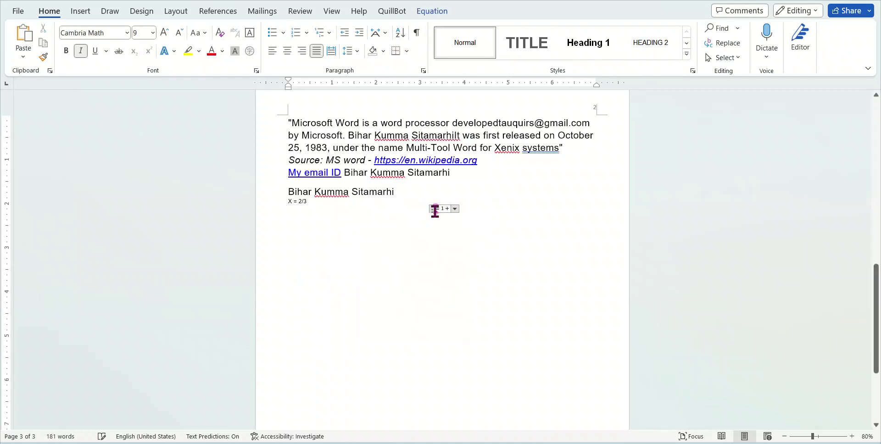
click(429, 210)
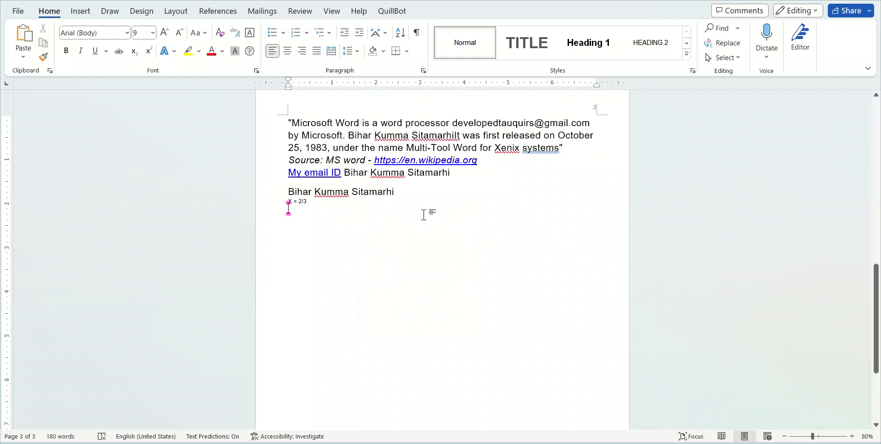
Browse the Equation gallery, then choose Insert New Equation for an empty equation below X = 2/3
click(82, 14)
click(811, 28)
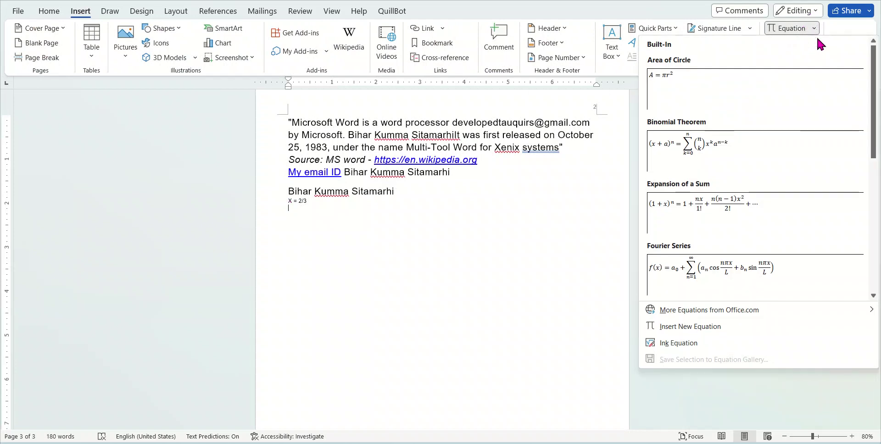
scroll(804, 293, down, 5)
mouse_move(802, 307)
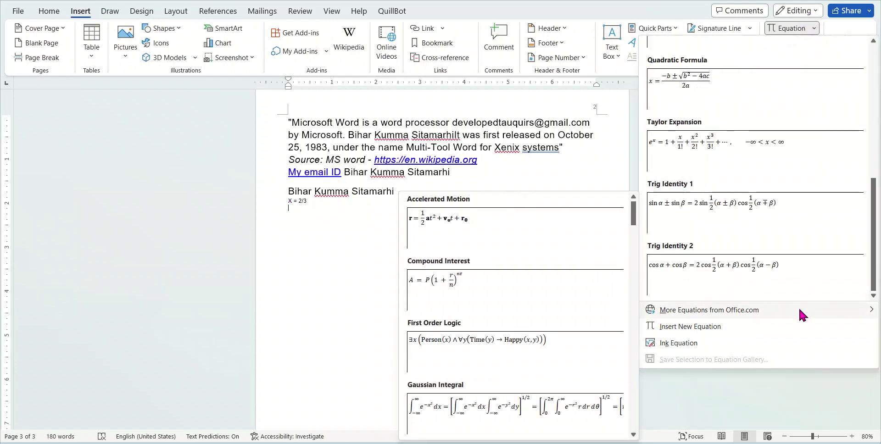
scroll(630, 314, down, 15)
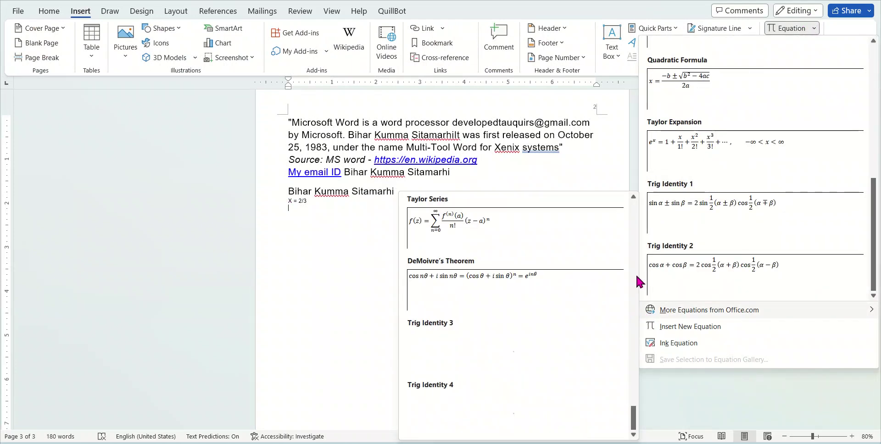
click(142, 173)
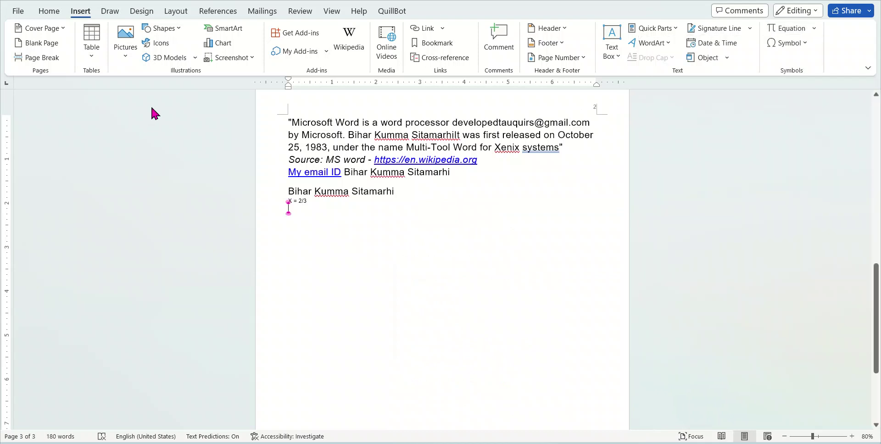
click(815, 28)
scroll(825, 251, down, 5)
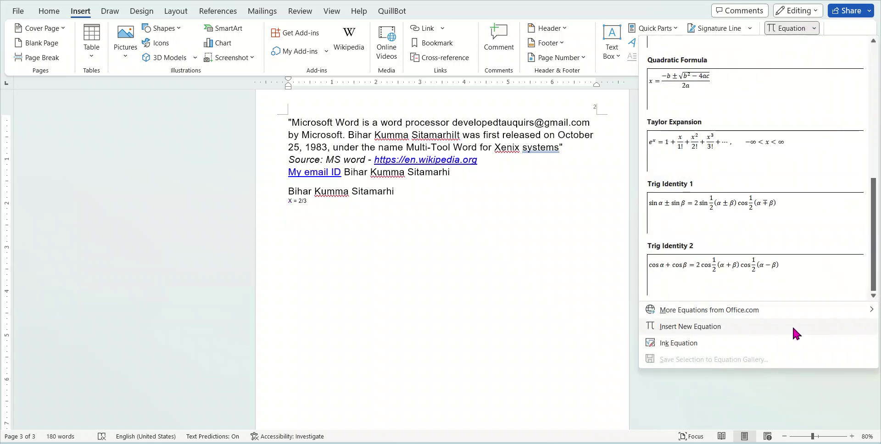
click(778, 325)
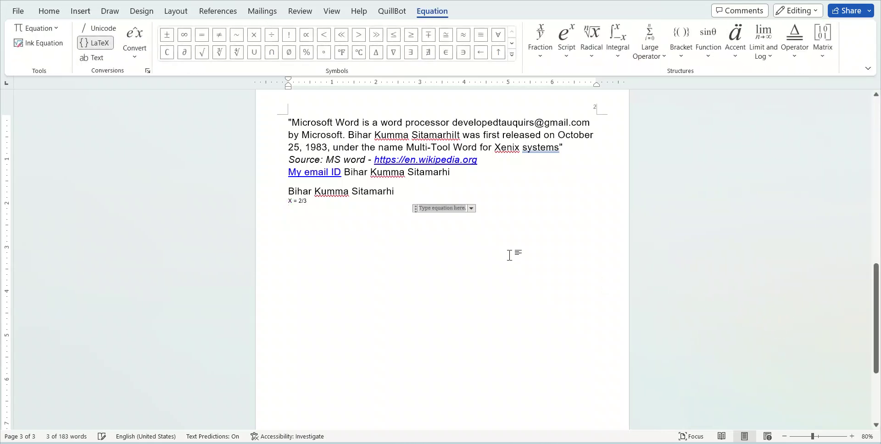
Add a stacked fraction and type Y and 'z=' to form Z = X/Y
click(683, 57)
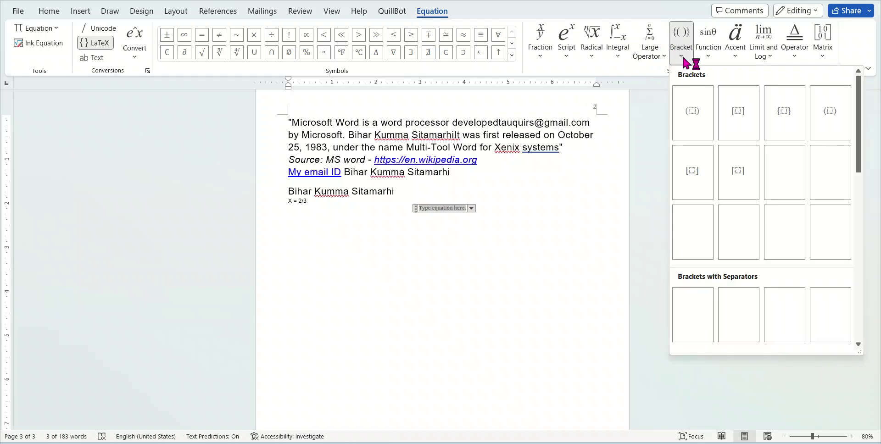
click(536, 54)
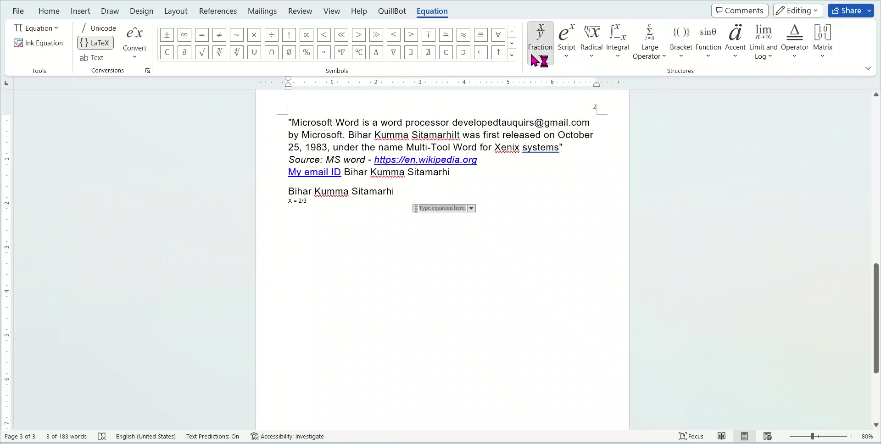
click(552, 112)
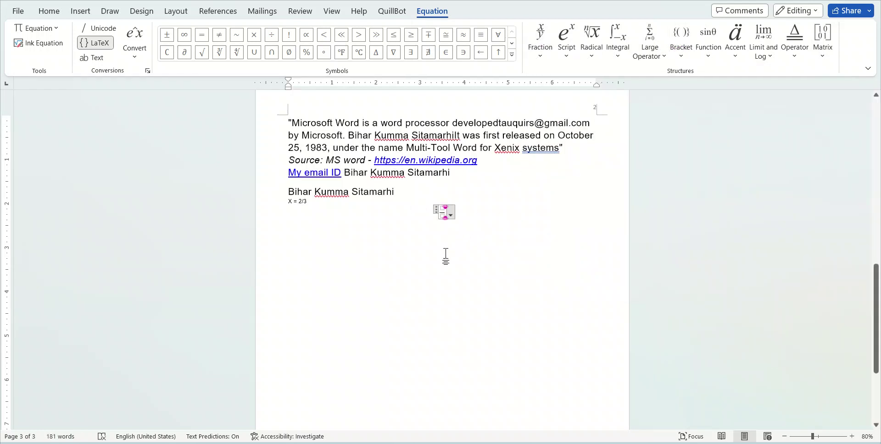
click(445, 270)
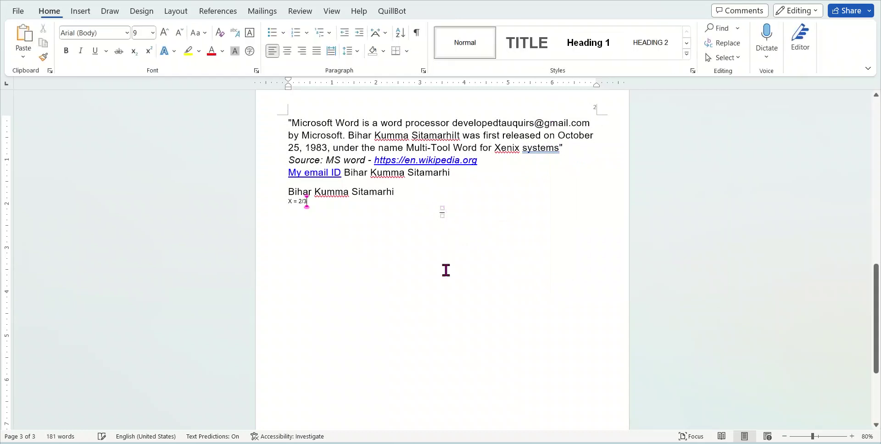
click(444, 211)
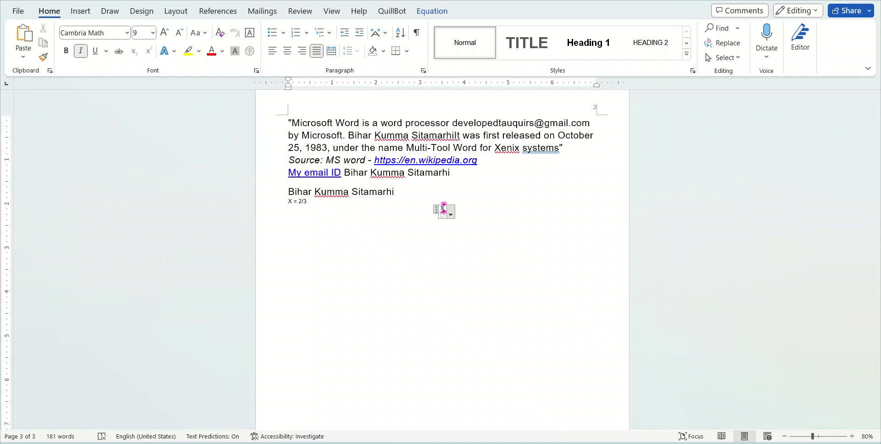
click(443, 214)
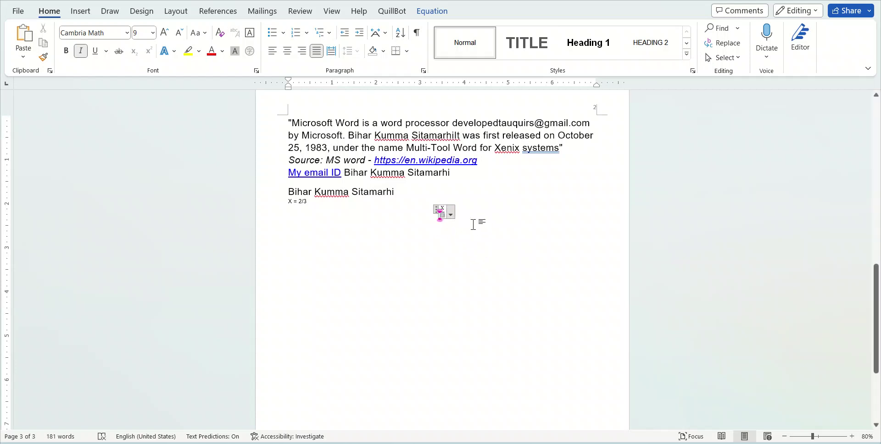
text(Y)
text(z)
text(=)
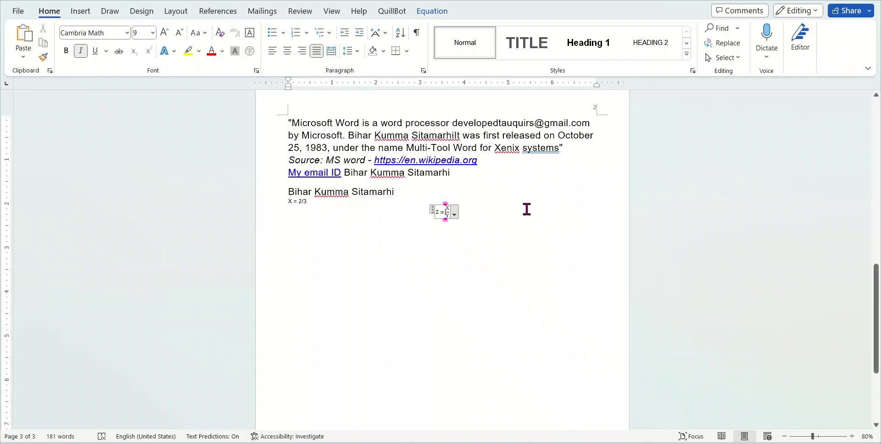
Select the Z = X/Y equation and grow its font to 80 pt
click(444, 212)
click(444, 212)
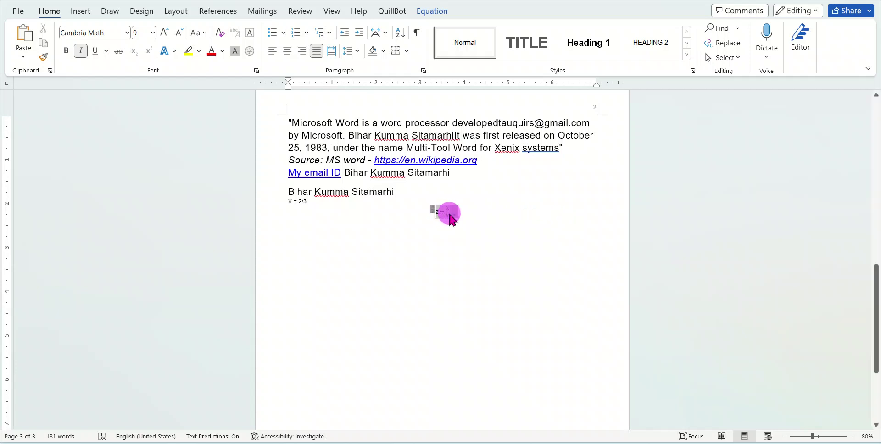
click(167, 33)
click(165, 34)
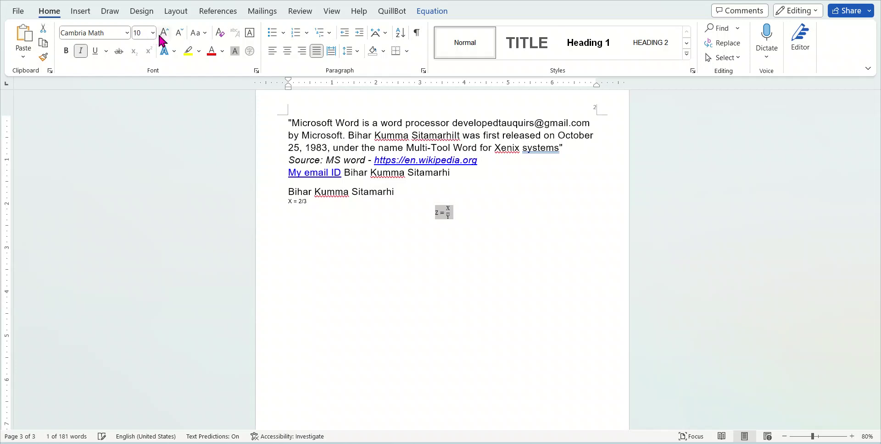
click(163, 34)
click(162, 34)
click(162, 34)
click(161, 35)
click(159, 35)
click(159, 35)
click(162, 37)
click(162, 37)
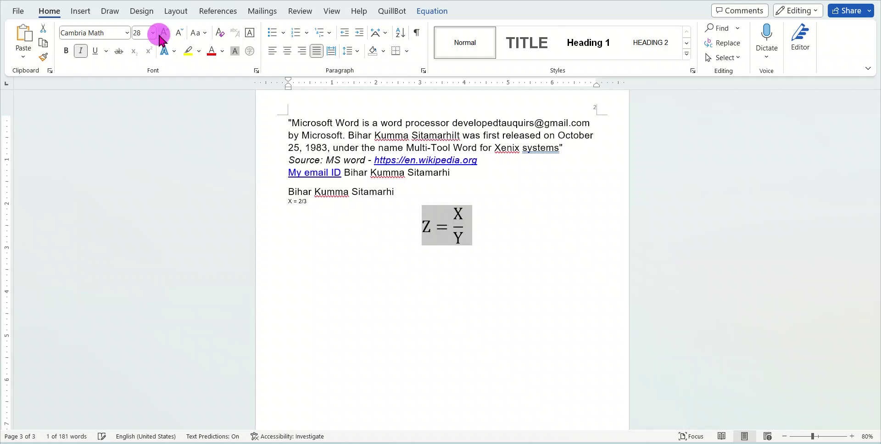
click(161, 37)
click(161, 36)
click(162, 37)
click(161, 36)
click(162, 37)
Move the caret through the enlarged equation, ending right after Z
click(445, 298)
click(505, 324)
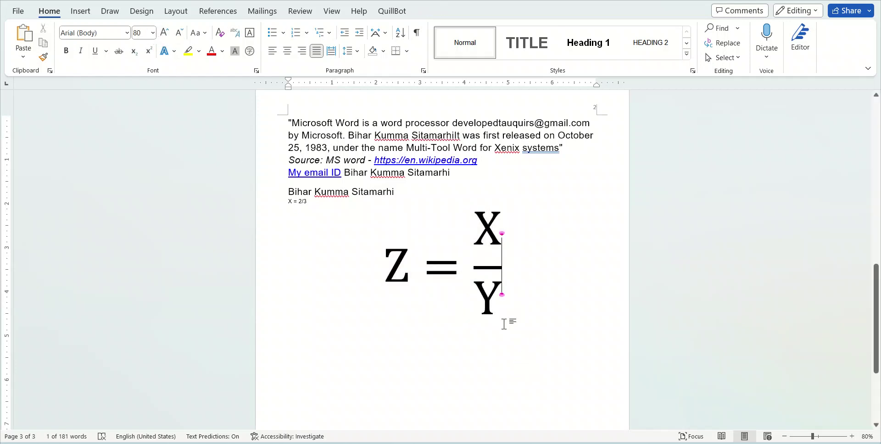
click(497, 294)
click(491, 238)
click(402, 272)
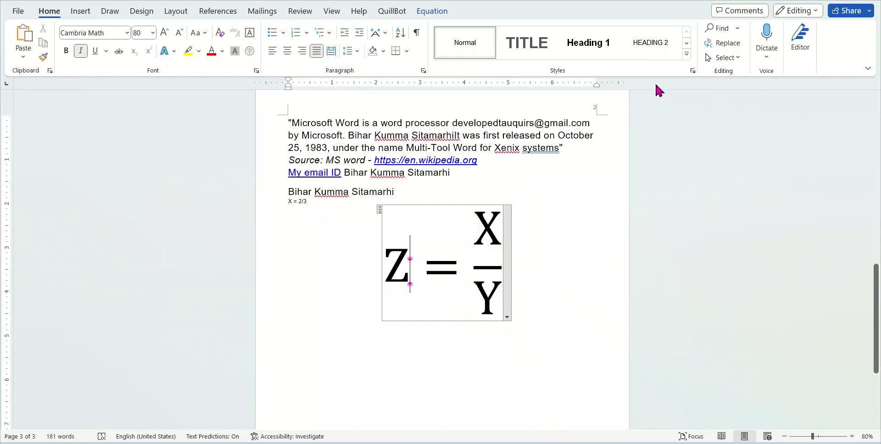
Append + and a square root of 5 after the X/Y fraction
click(430, 12)
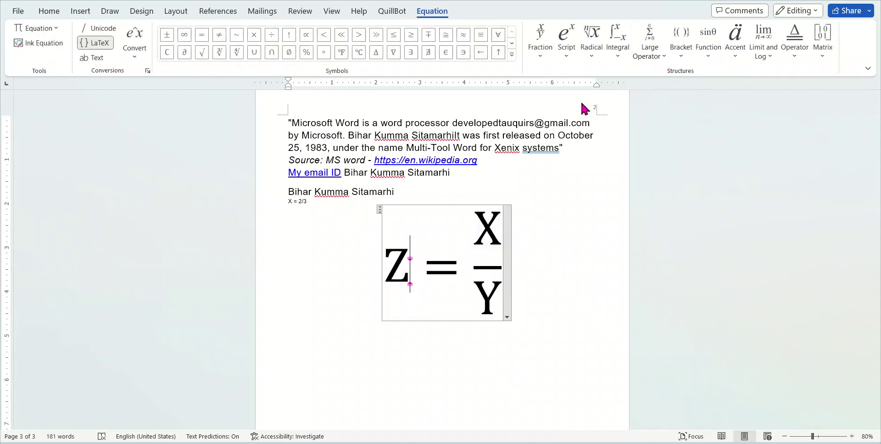
click(502, 264)
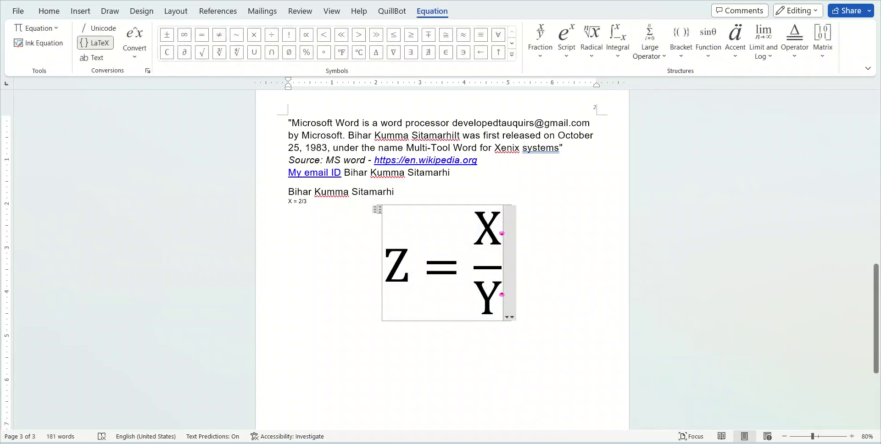
text(+)
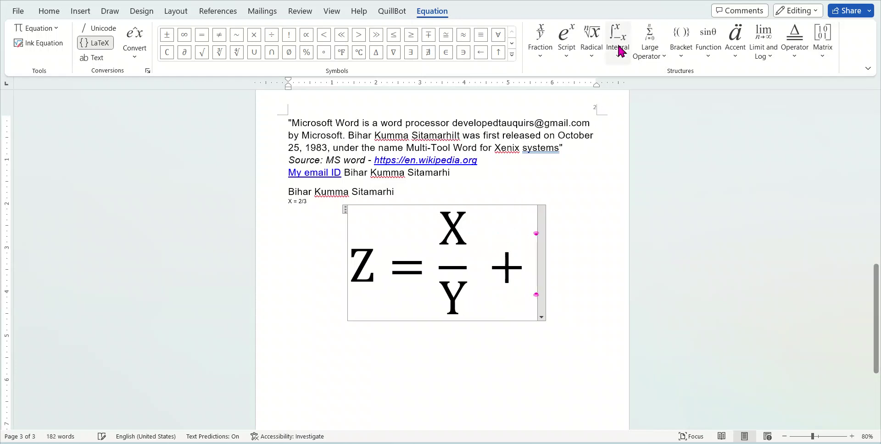
click(592, 58)
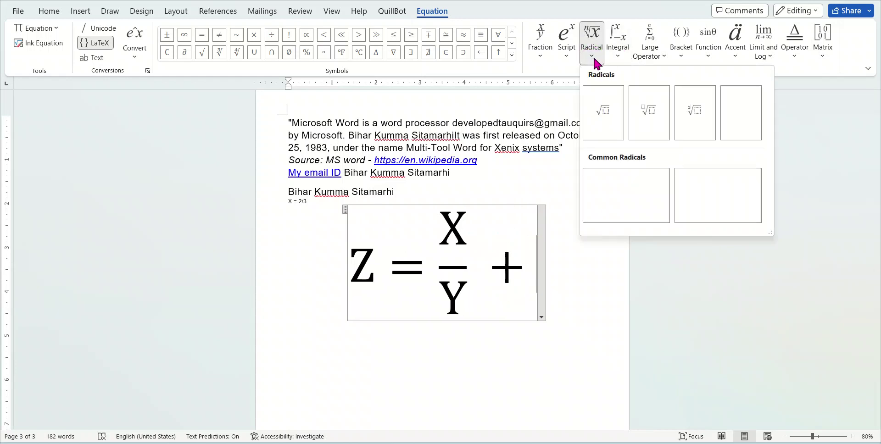
click(603, 107)
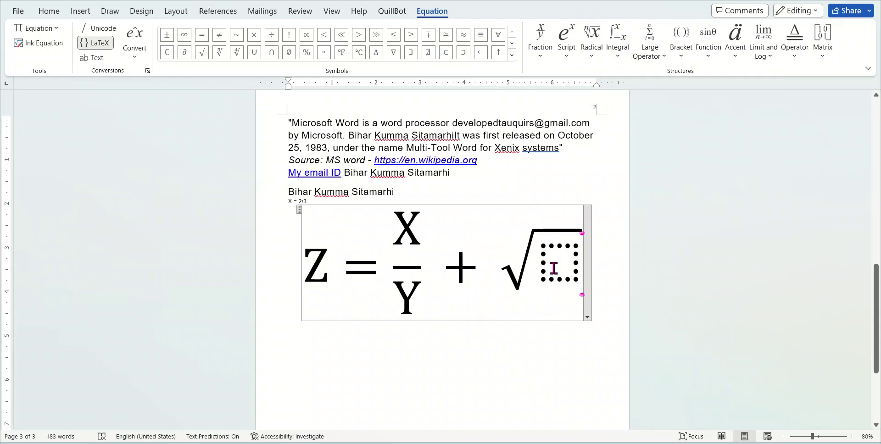
text(5)
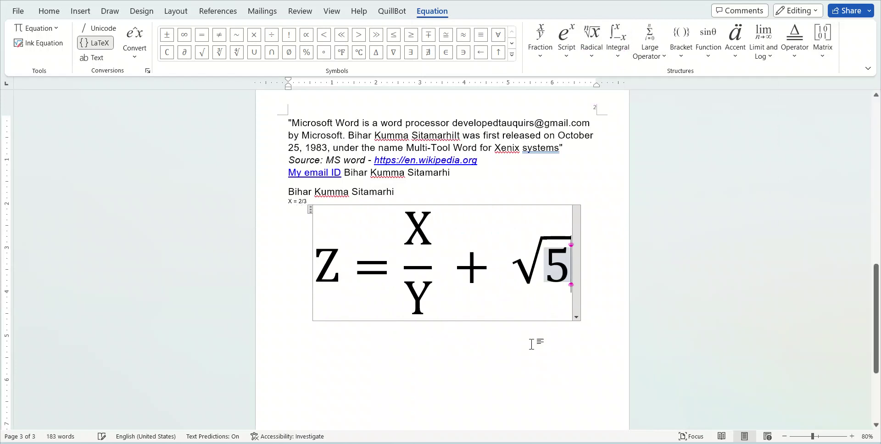
key(Left)
key(Left)
Browse the Integral, Script, Operator and Matrix galleries without inserting anything
click(620, 63)
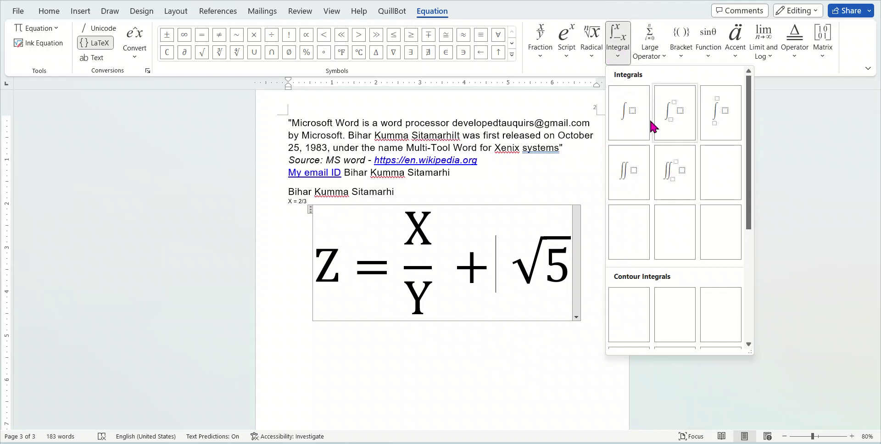
click(566, 54)
click(566, 54)
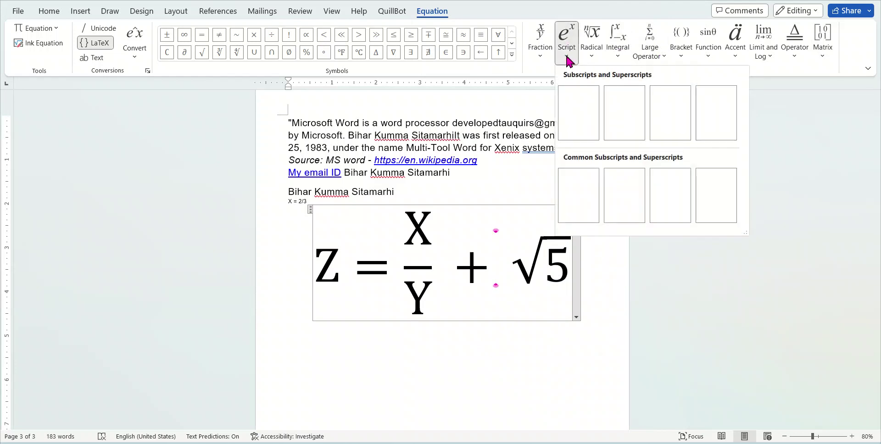
click(797, 60)
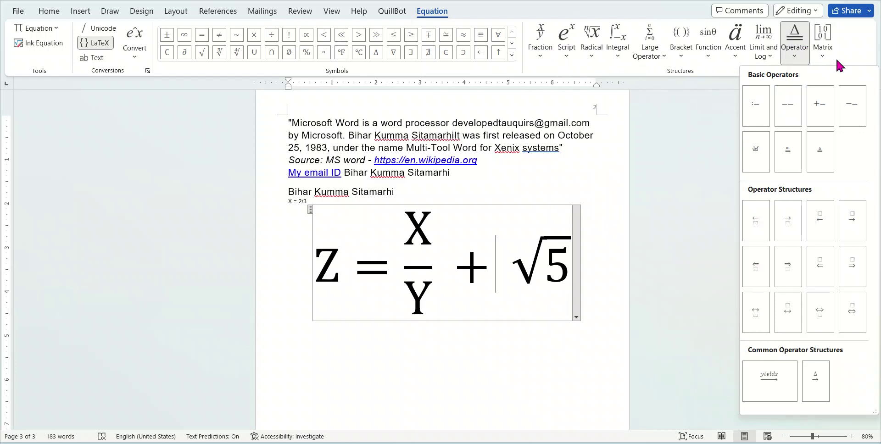
click(823, 55)
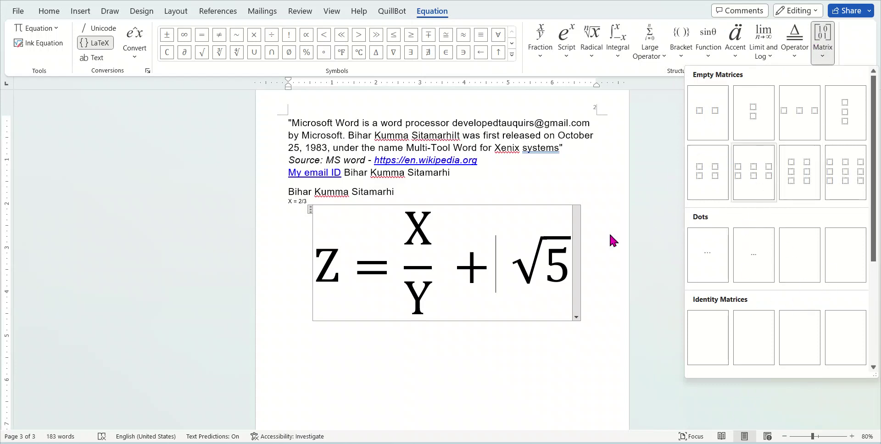
click(468, 322)
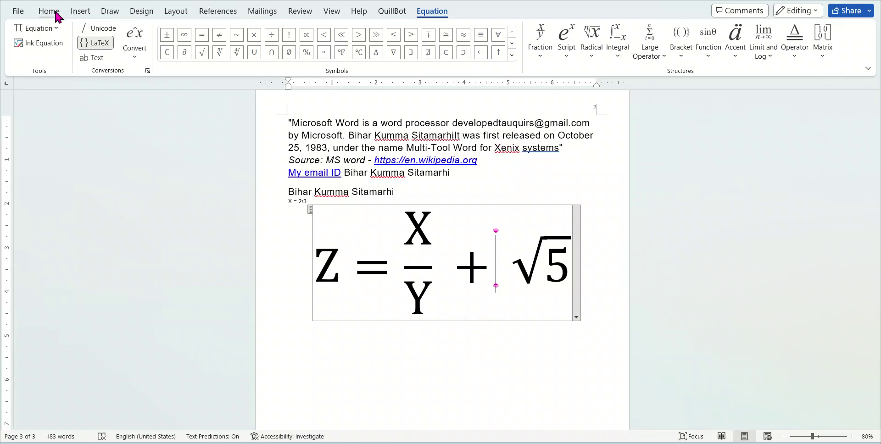
click(79, 13)
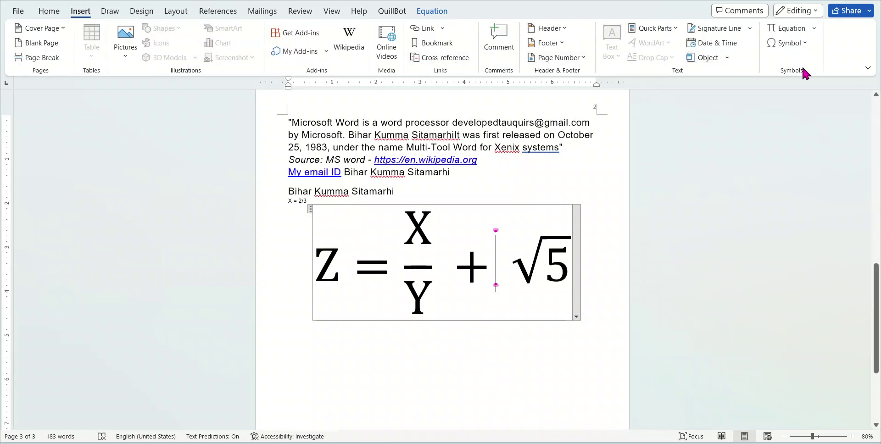
Open and dismiss the Symbol list and the equation's display options without changes
click(806, 45)
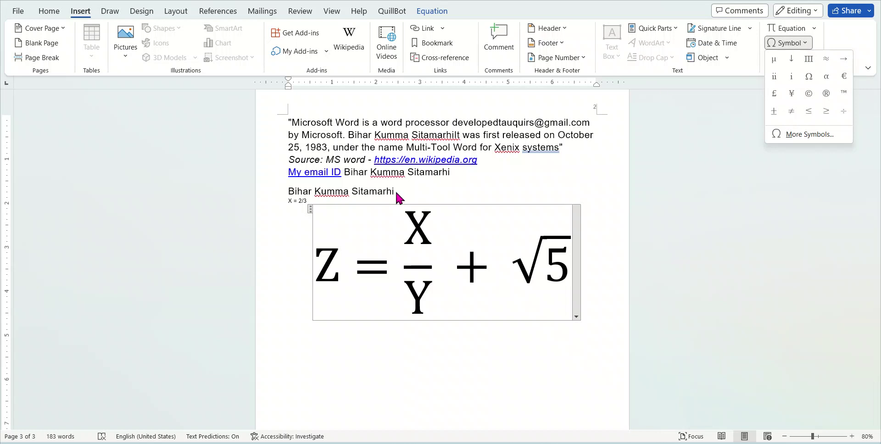
click(521, 183)
scroll(500, 229, up, 3)
scroll(499, 230, down, 5)
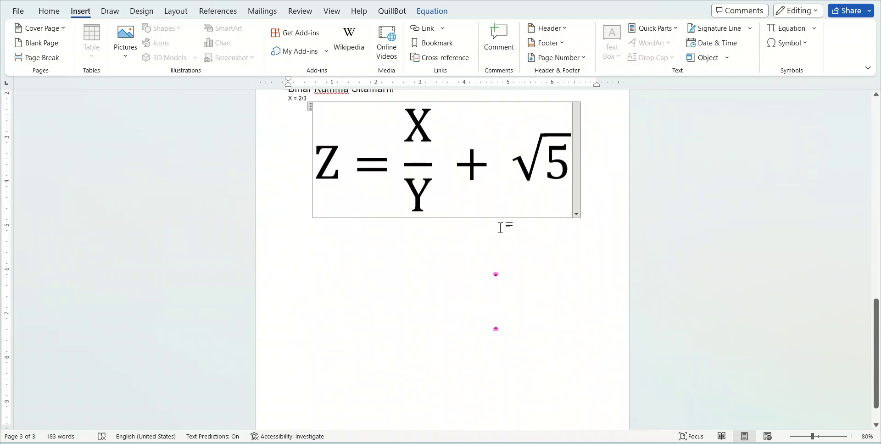
click(576, 210)
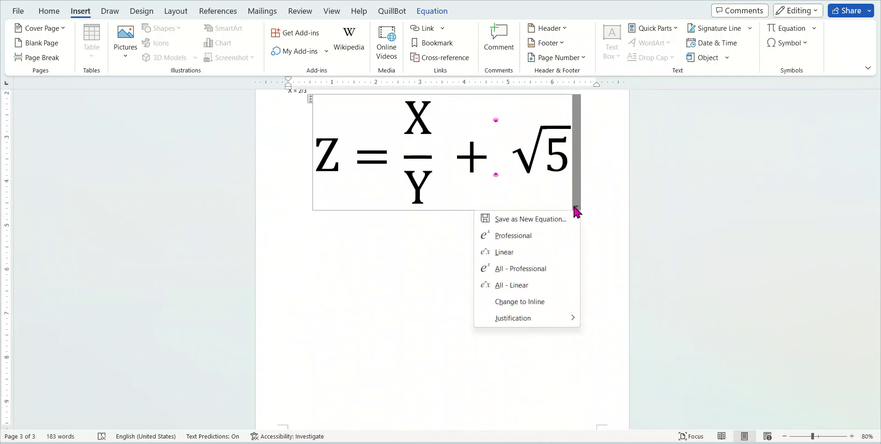
click(464, 152)
Delete Z = X/Y, the plus sign and √5 until the equation is gone
shift+click(309, 100)
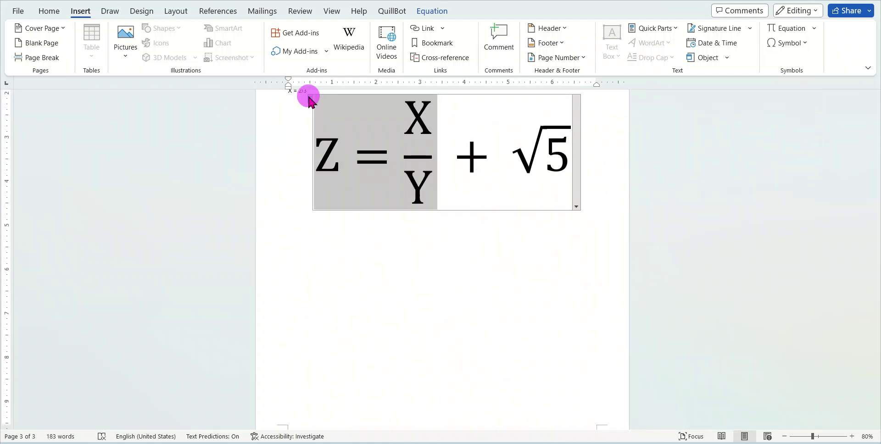
key(BackSpace)
click(450, 141)
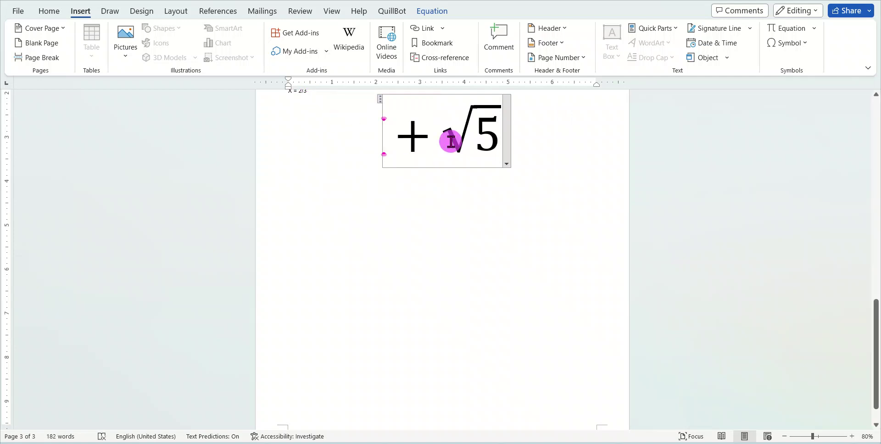
shift+click(383, 110)
key(BackSpace)
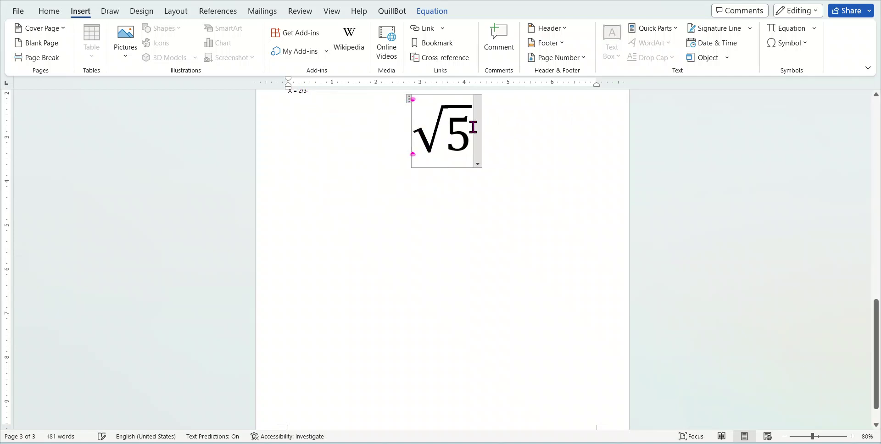
key(BackSpace)
key(BackSpace)
key(BackSpace)
Start a new line below X = 2/3 and bring up the Symbol list
scroll(425, 148, up, 3)
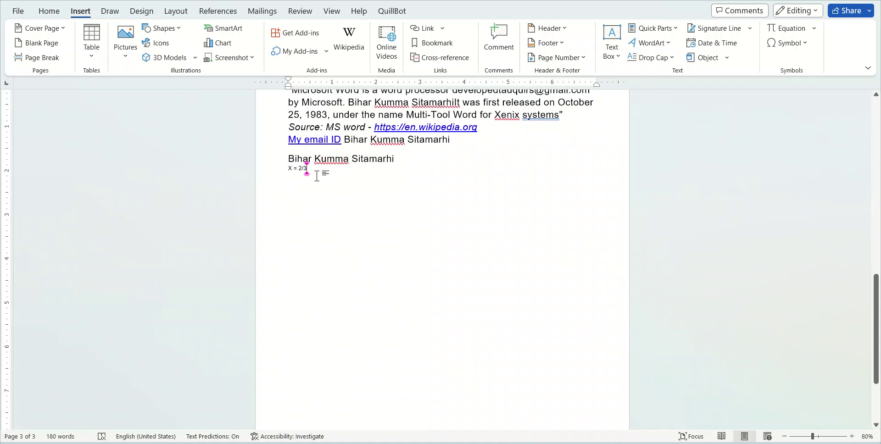
key(Return)
click(796, 43)
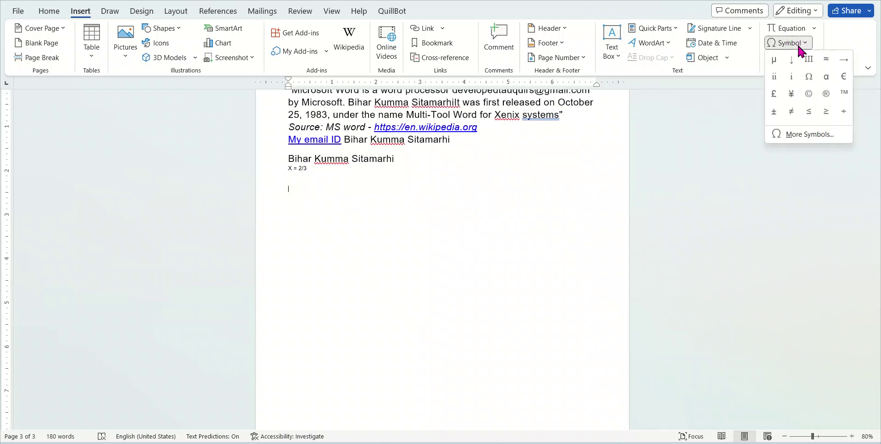
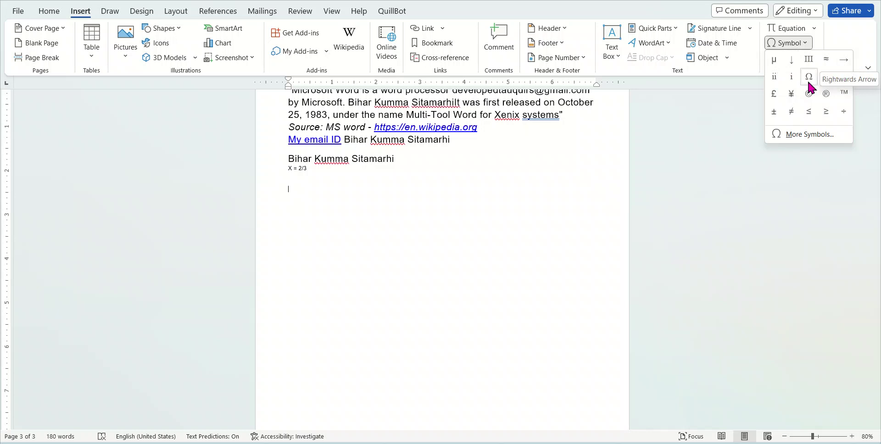
Open the More Symbols dialog and scroll through its character grid
click(803, 135)
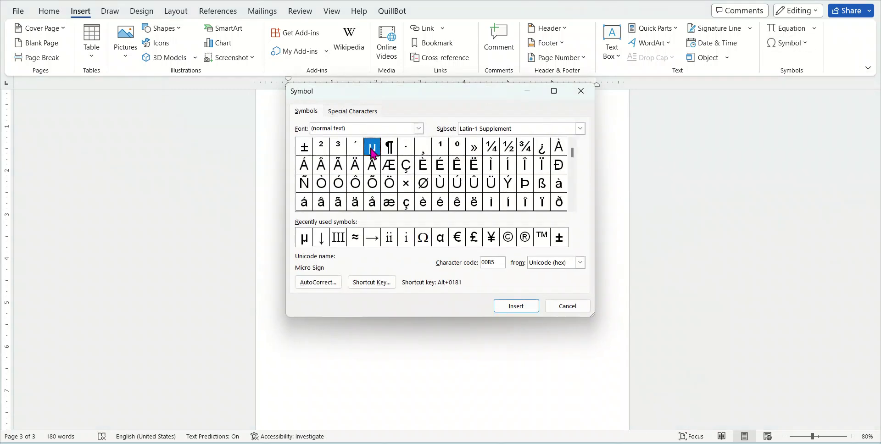
scroll(573, 188, down, 13)
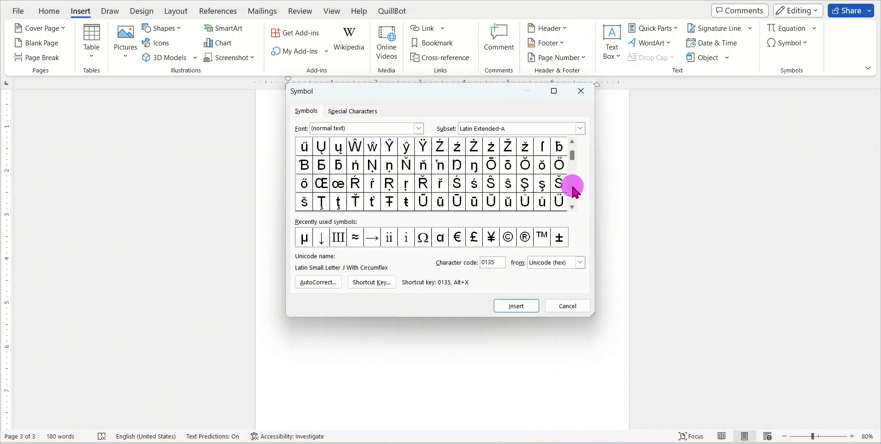
scroll(574, 190, down, 7)
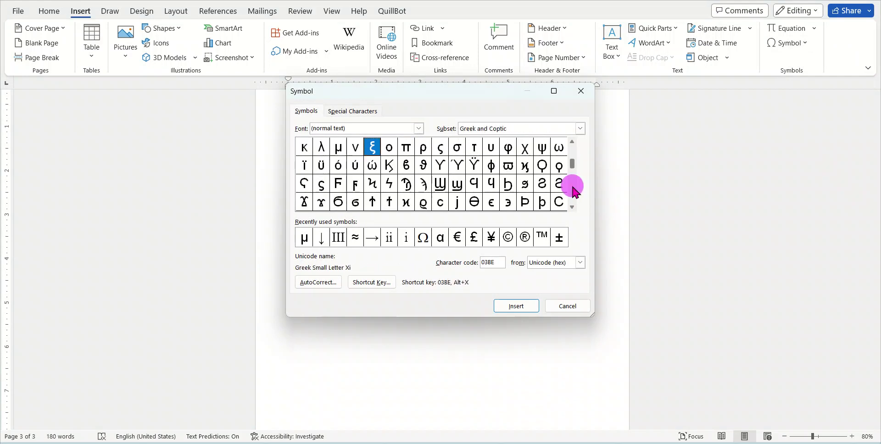
scroll(574, 208, down, 1)
scroll(574, 207, down, 9)
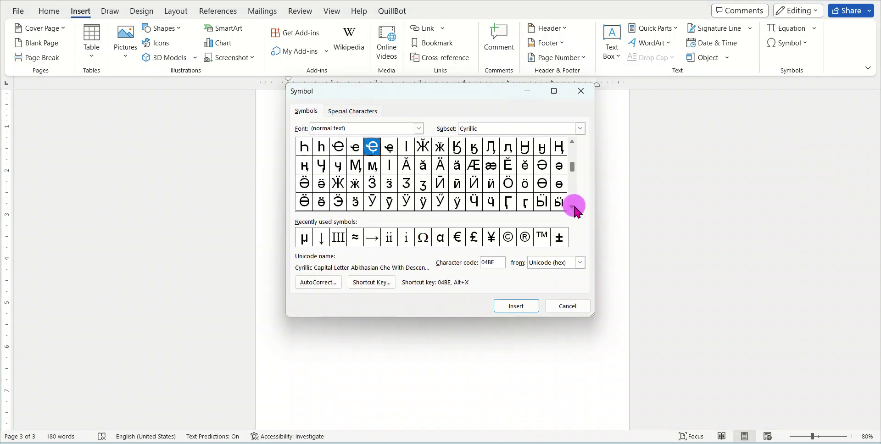
scroll(574, 208, down, 6)
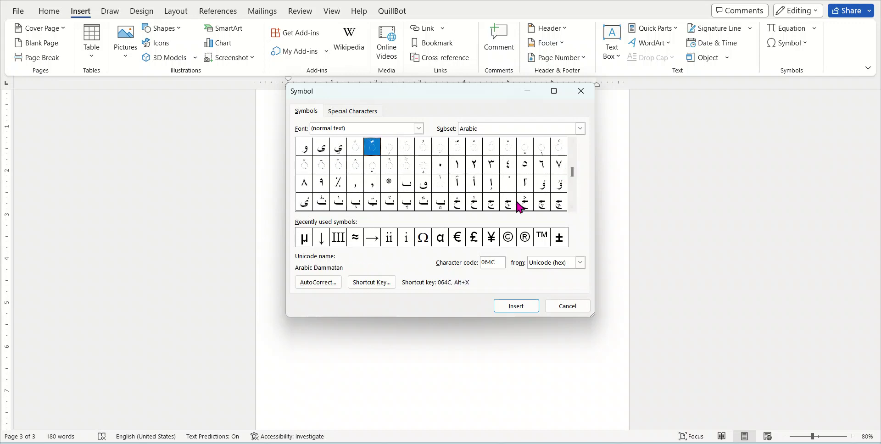
Inspect the codes of several Arabic and N'Ko characters, then scroll back to Basic Latin
click(507, 204)
click(572, 208)
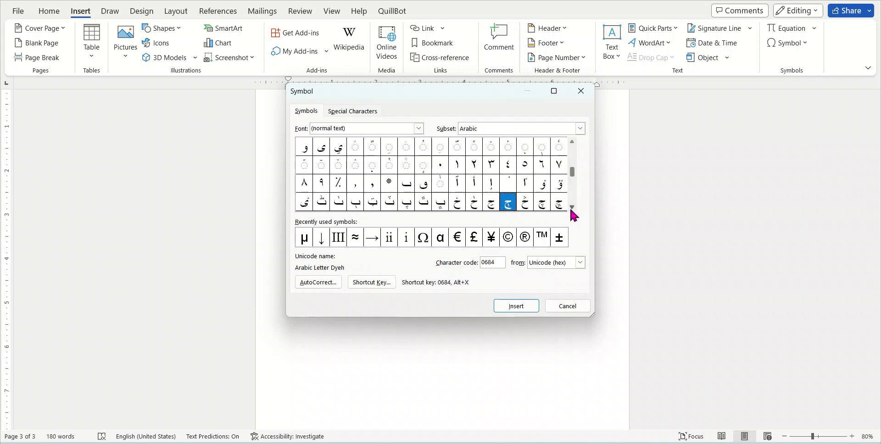
drag(571, 208, 571, 210)
drag(571, 142, 571, 142)
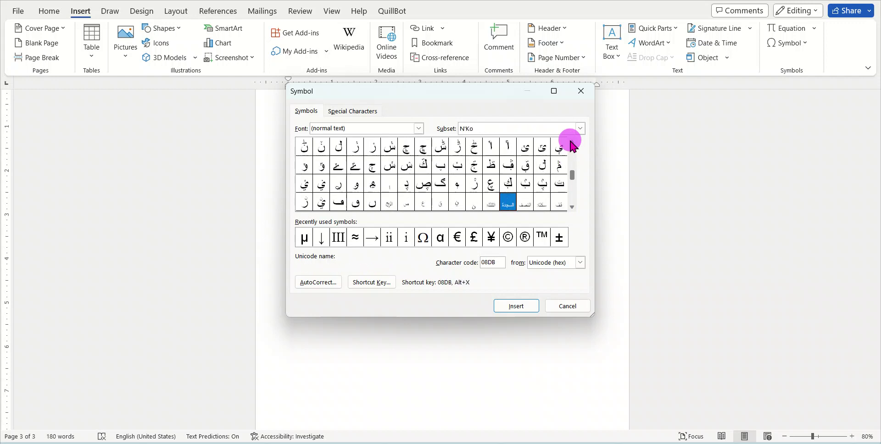
click(490, 204)
click(509, 205)
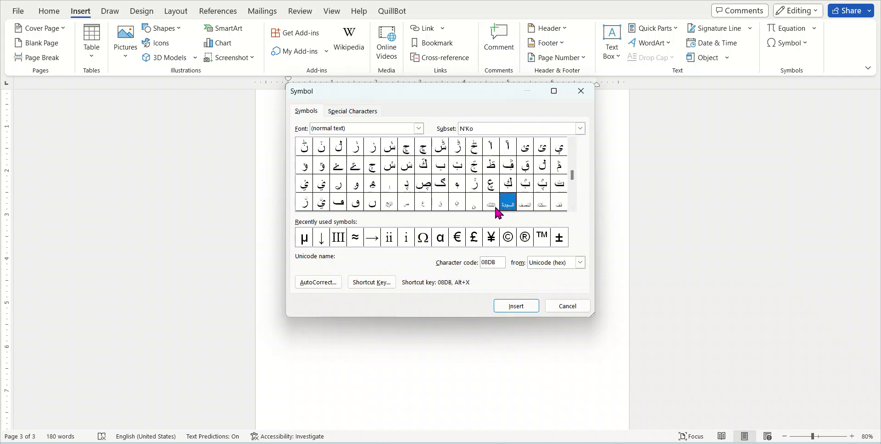
click(491, 206)
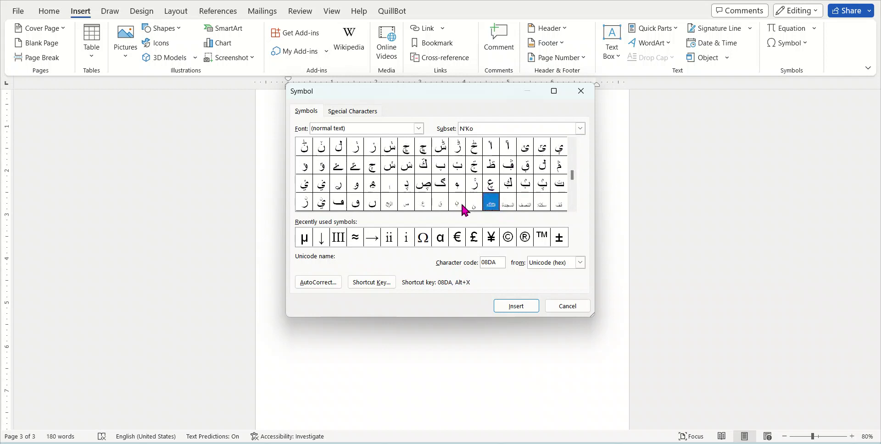
click(522, 202)
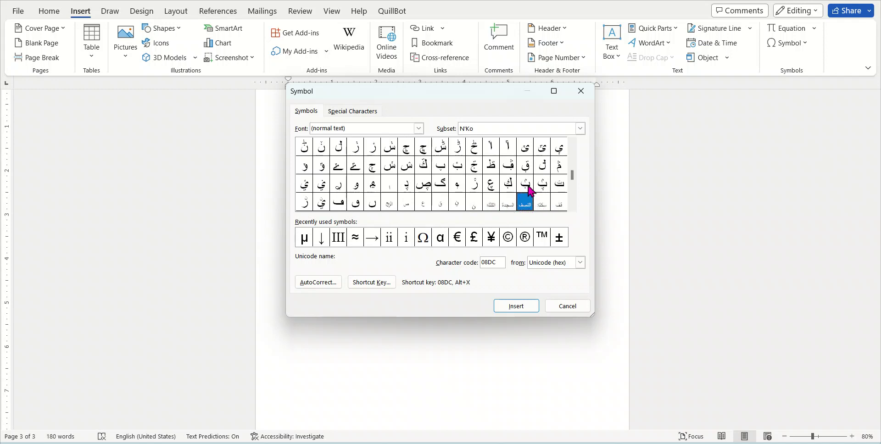
drag(572, 175, 570, 145)
Switch the Symbol dialog's subset to Greek and Coptic
click(580, 129)
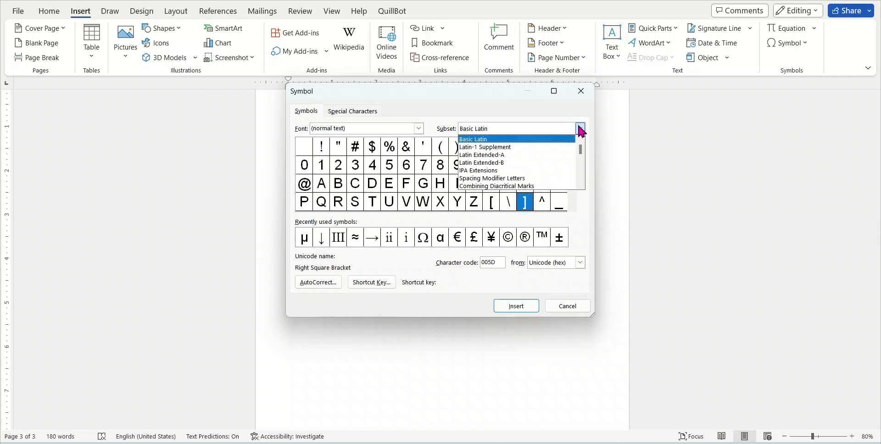
scroll(517, 172, down, 2)
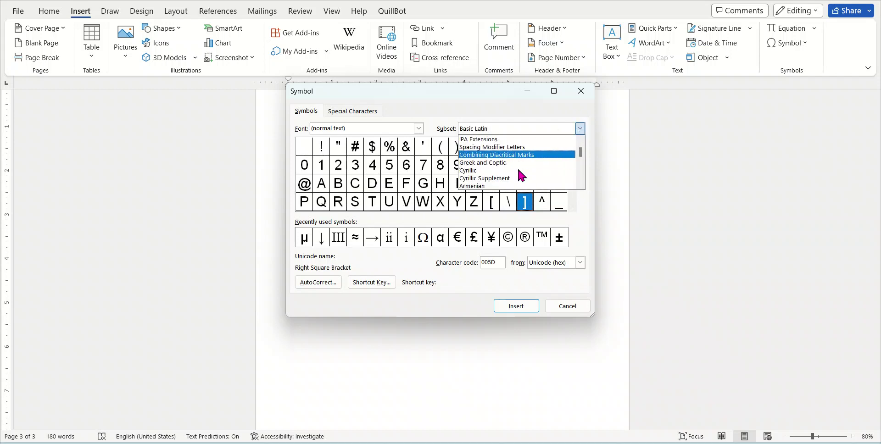
click(572, 207)
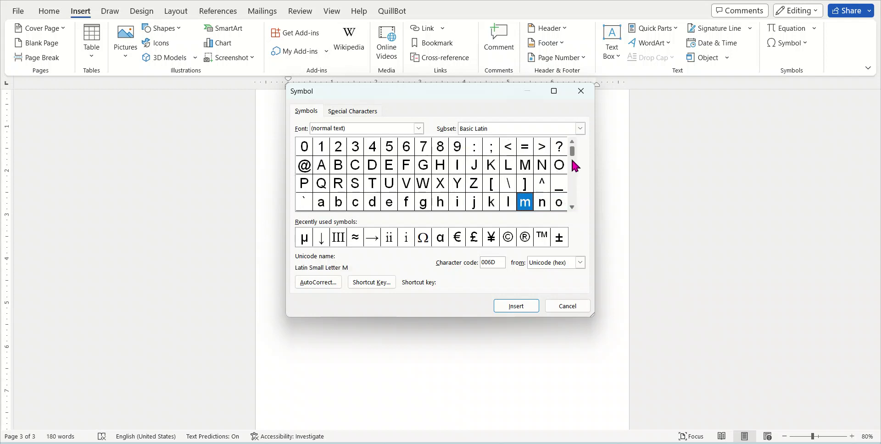
drag(575, 165, 572, 147)
click(545, 130)
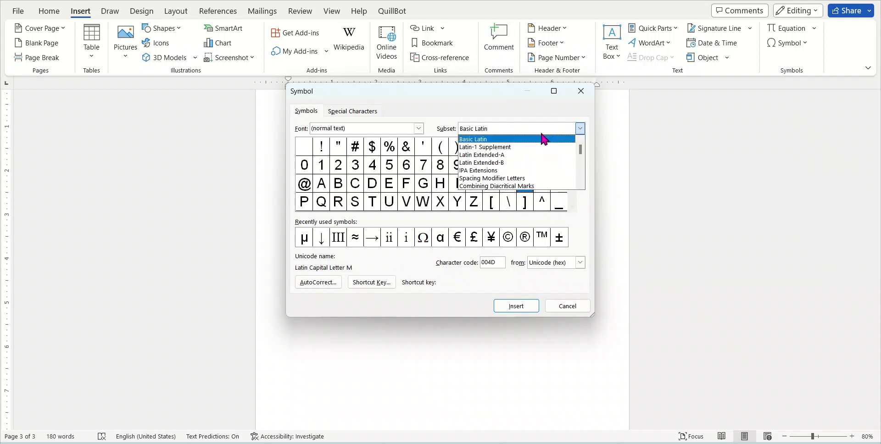
scroll(492, 180, down, 1)
scroll(491, 180, down, 1)
click(492, 180)
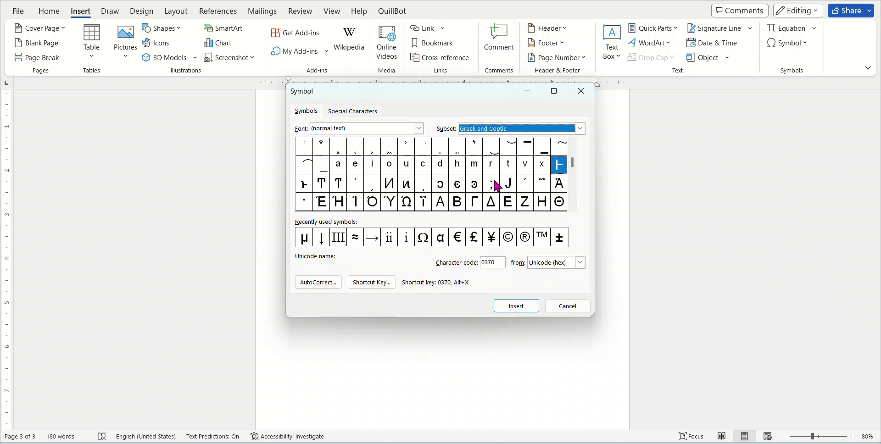
Insert the Greek small letter β below X = 2/3 and close the dialog
click(571, 207)
click(572, 207)
click(572, 207)
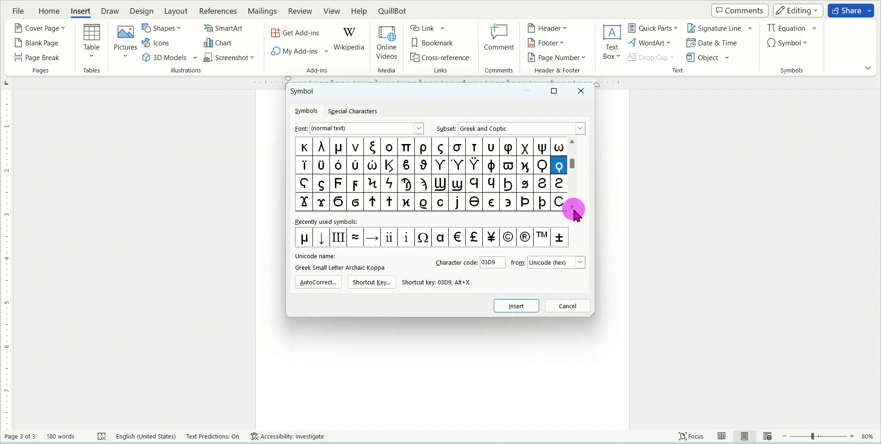
click(572, 142)
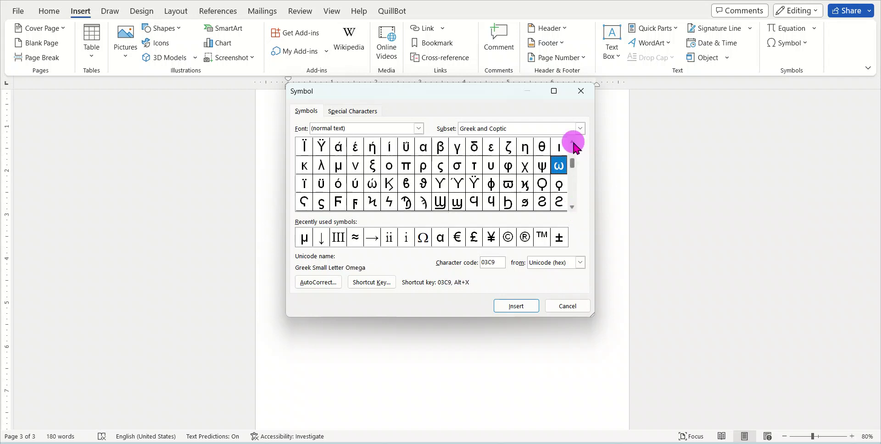
click(572, 142)
click(423, 165)
click(440, 165)
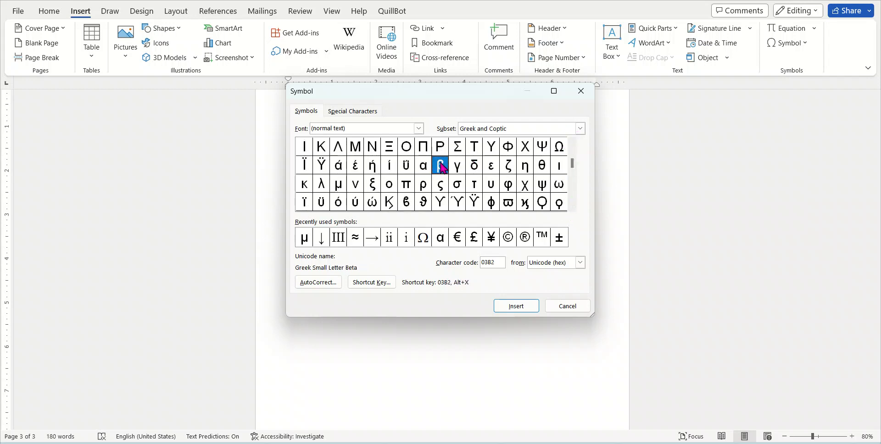
click(459, 167)
click(440, 166)
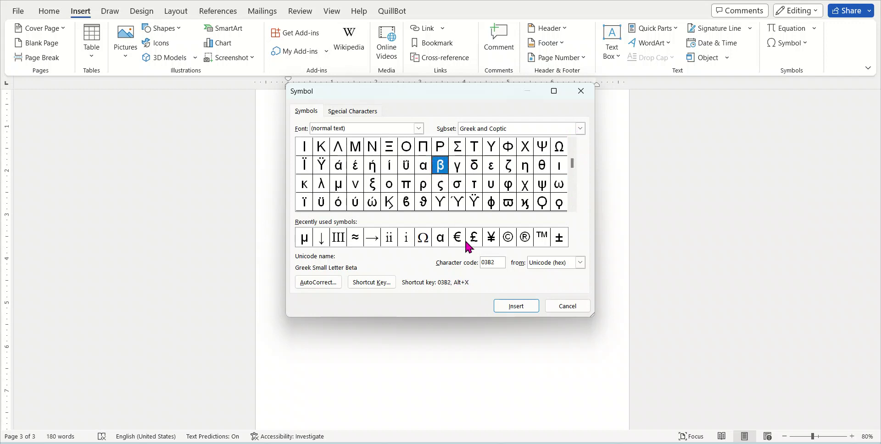
click(525, 308)
click(569, 306)
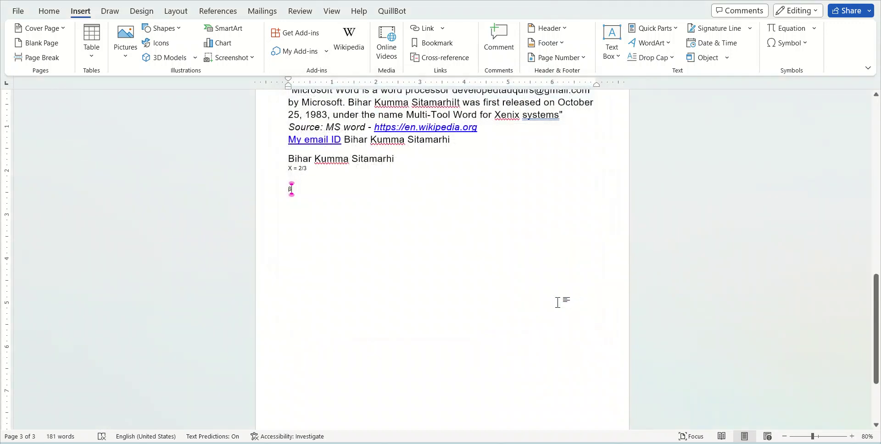
Select the inserted β and make it bold
drag(306, 198, 265, 189)
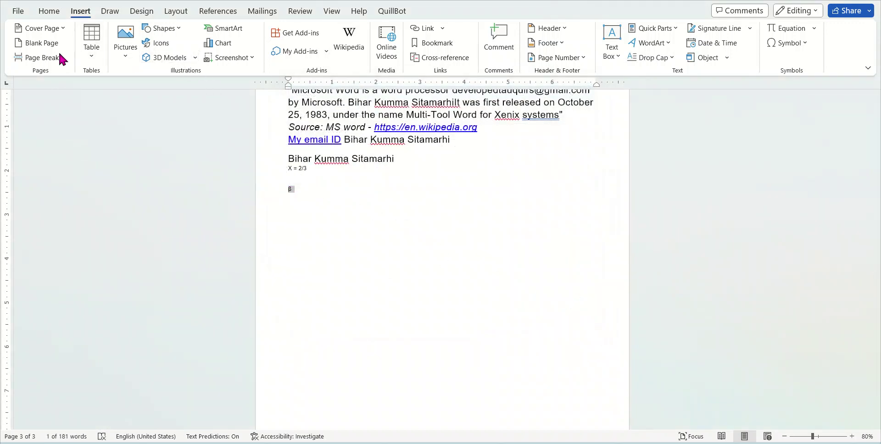
click(48, 12)
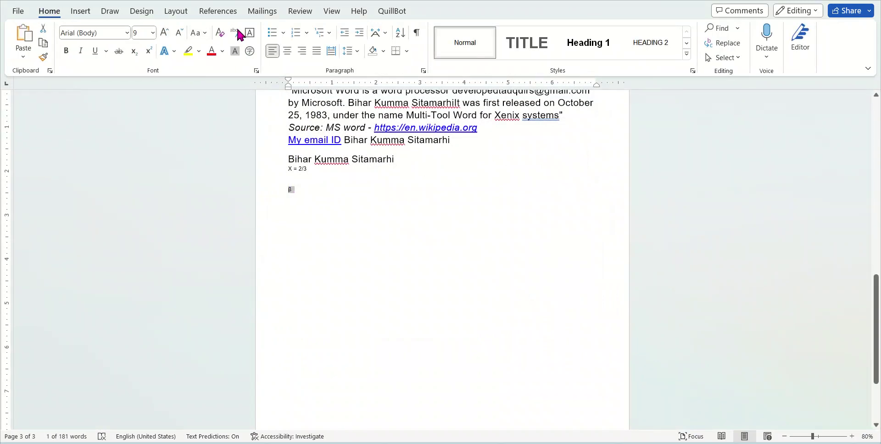
click(66, 54)
Enlarge the β to 90 pt using Grow Font repeatedly
click(165, 33)
click(165, 33)
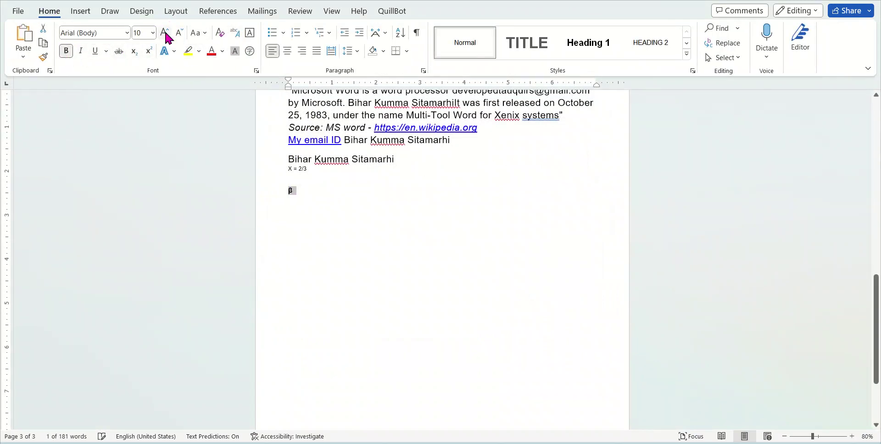
click(164, 33)
click(165, 33)
click(165, 33)
click(165, 33)
click(165, 33)
click(165, 33)
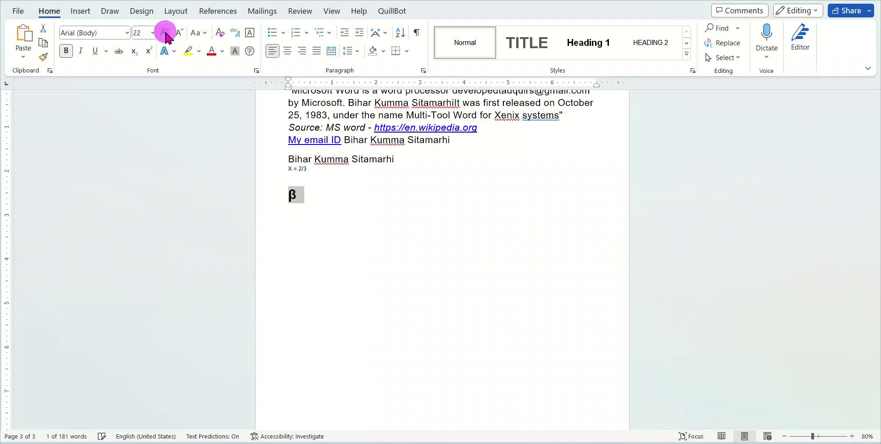
click(164, 33)
click(164, 33)
click(164, 33)
click(164, 33)
click(165, 33)
click(164, 33)
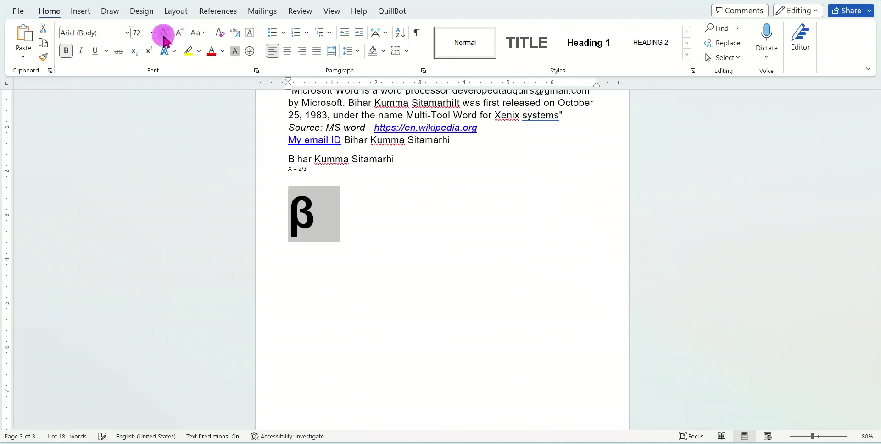
click(165, 33)
click(312, 180)
click(323, 227)
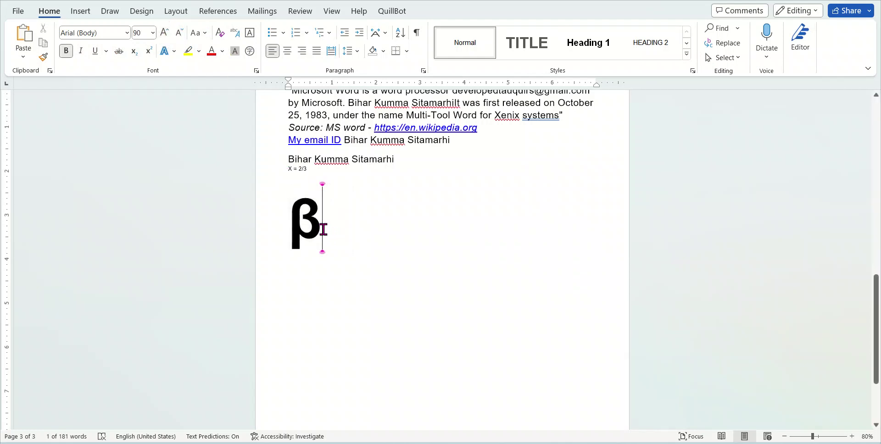
click(81, 14)
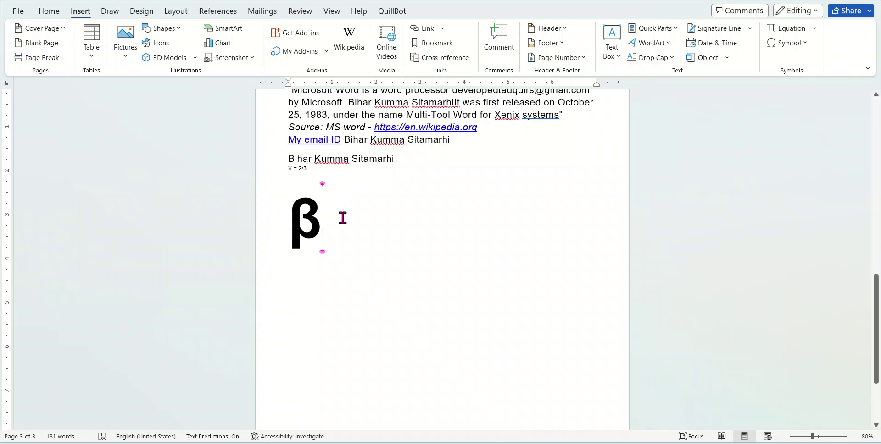
drag(342, 218, 277, 127)
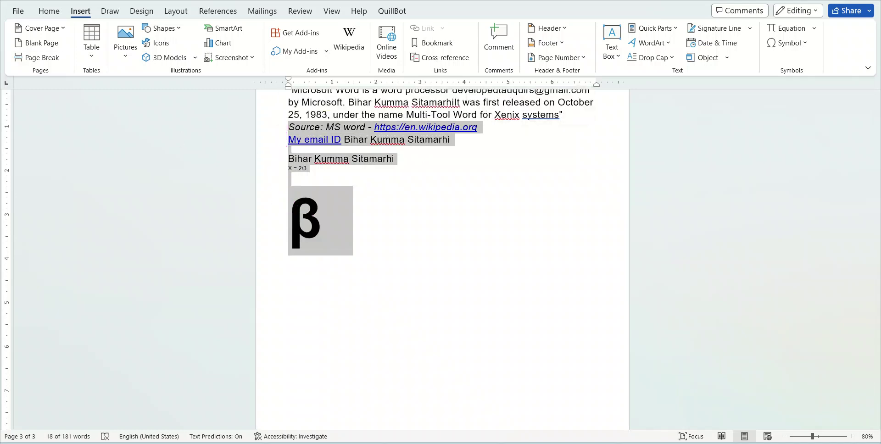